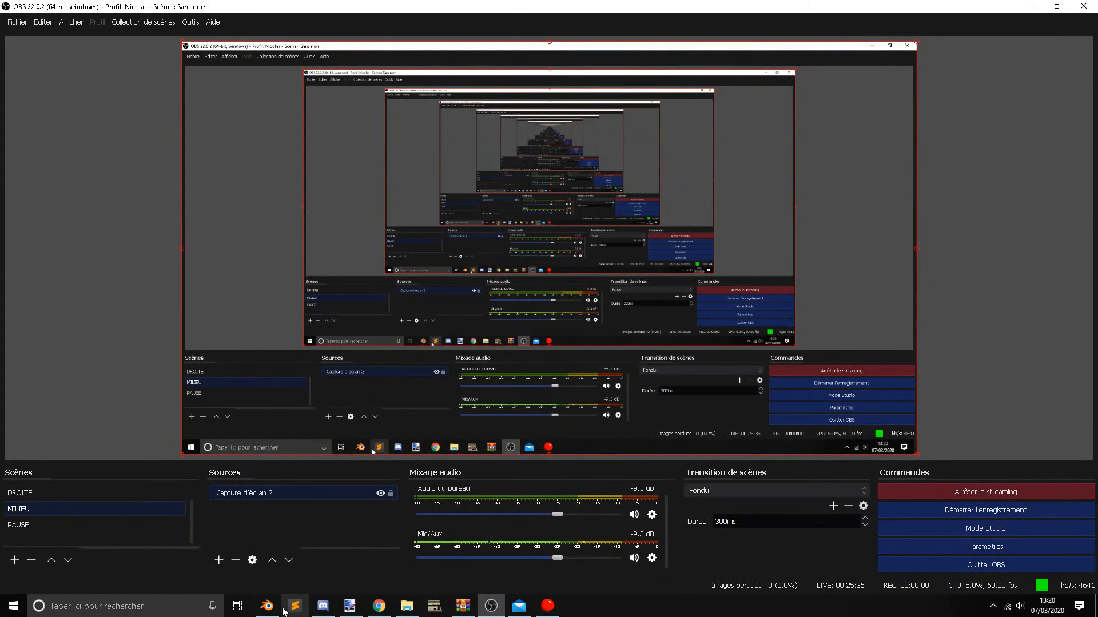
Switch to Blender, display the layer with the bus interior, select Interieur.002 and copy it.
left_click(267, 606)
middle_click_drag(378, 291, 353, 307)
key("Tab")
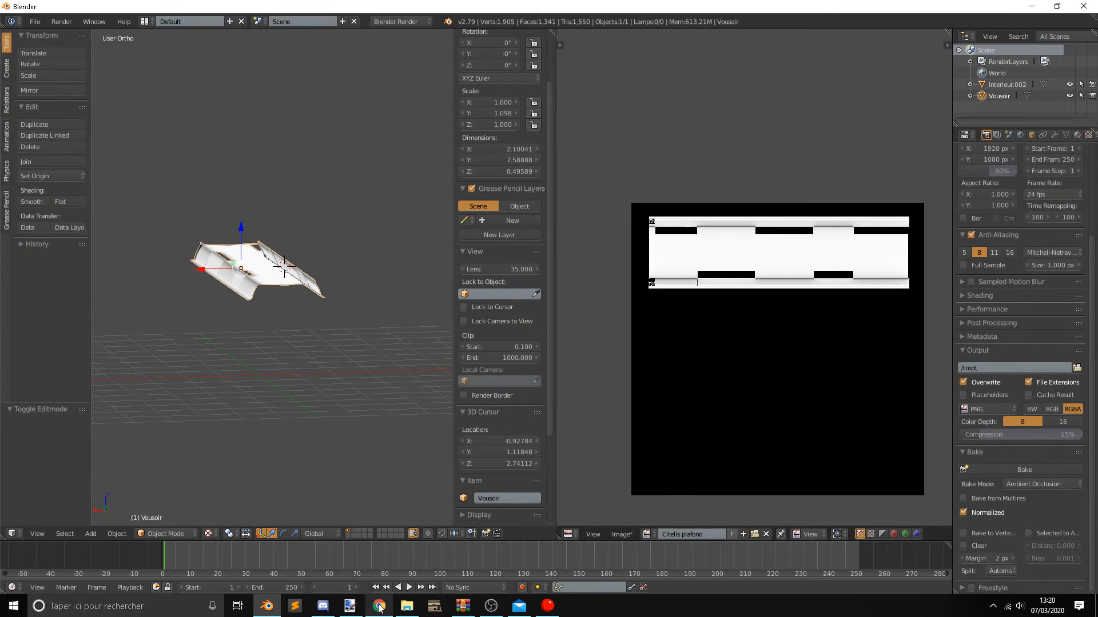
middle_click_drag(242, 369, 250, 384)
middle_click_drag(254, 247, 275, 284)
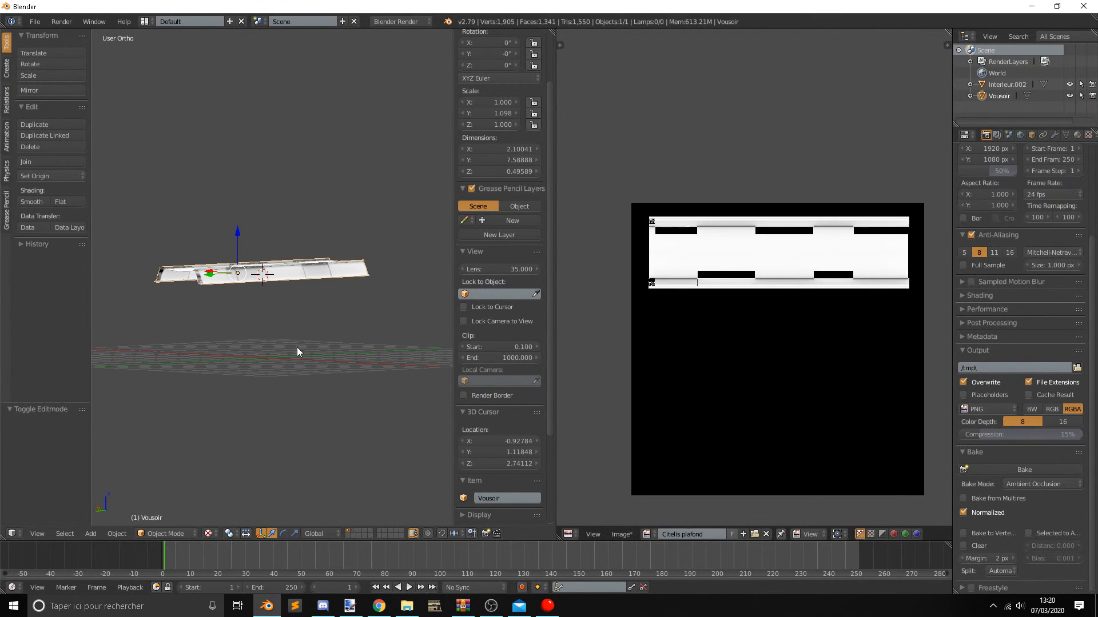
left_click(354, 530)
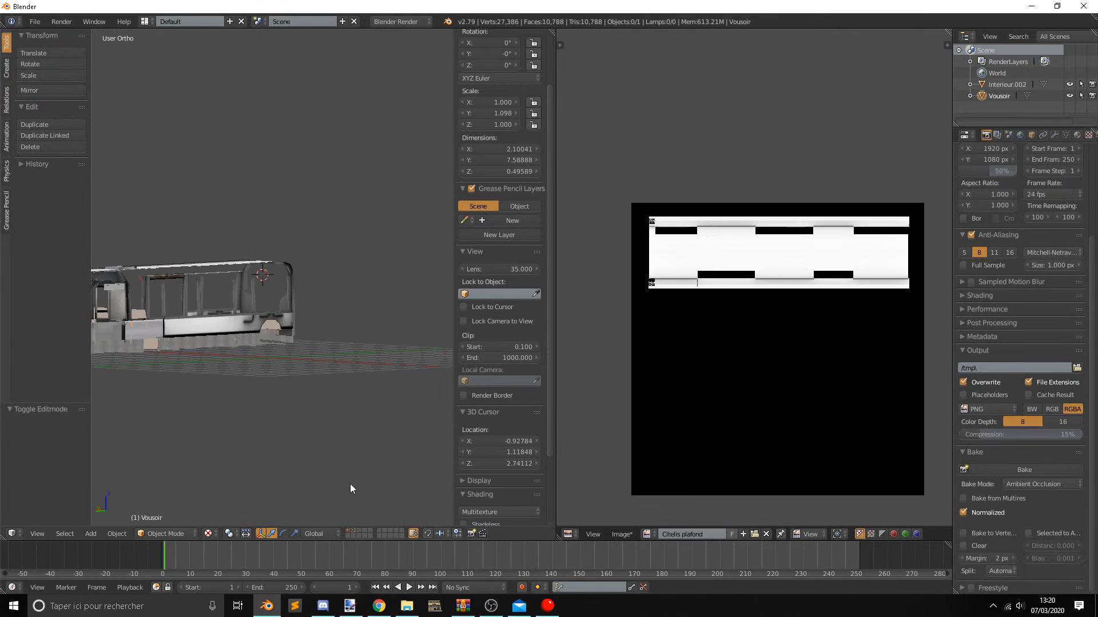
right_click(253, 319)
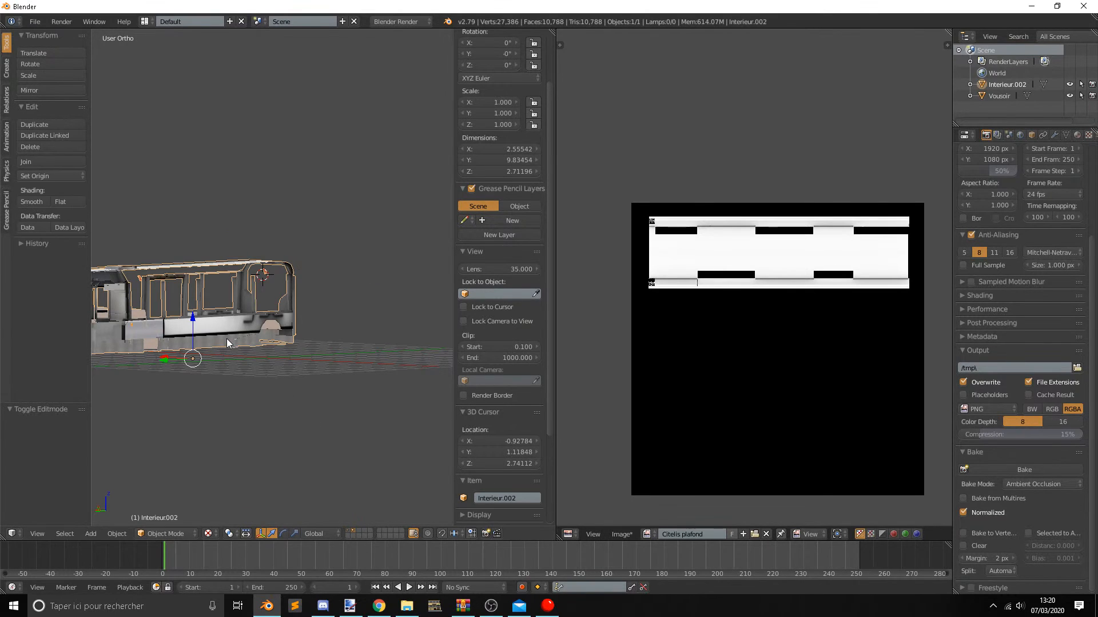
left_click(350, 531)
left_click(355, 530)
key("ctrl+c")
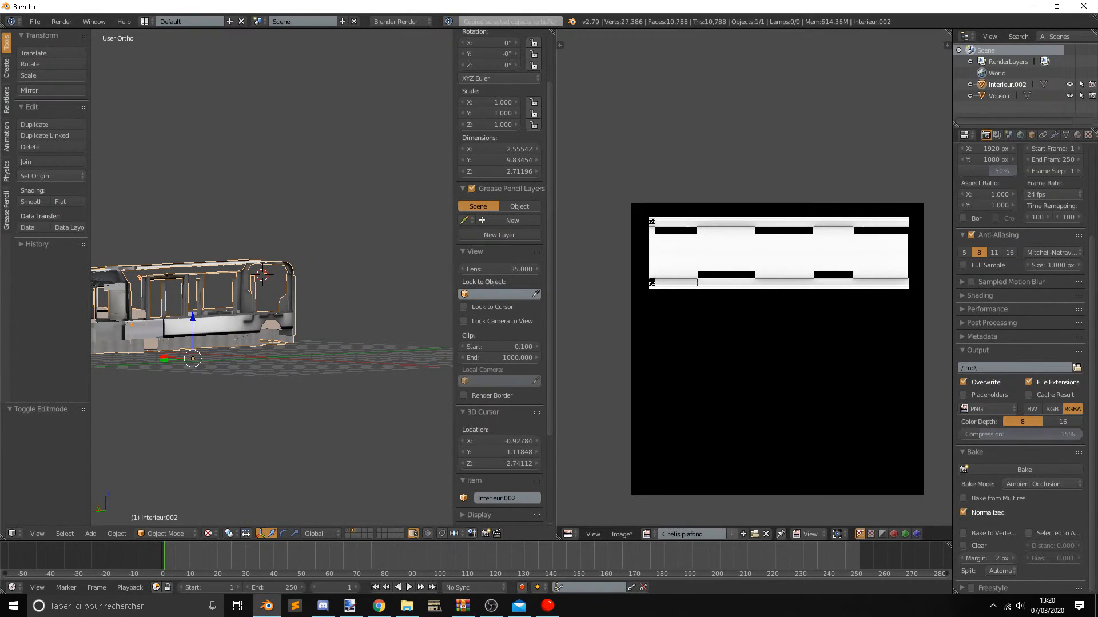
Copy the bus interior again and paste it onto the layer that holds the Vousoir ceiling.
key("alt+Tab")
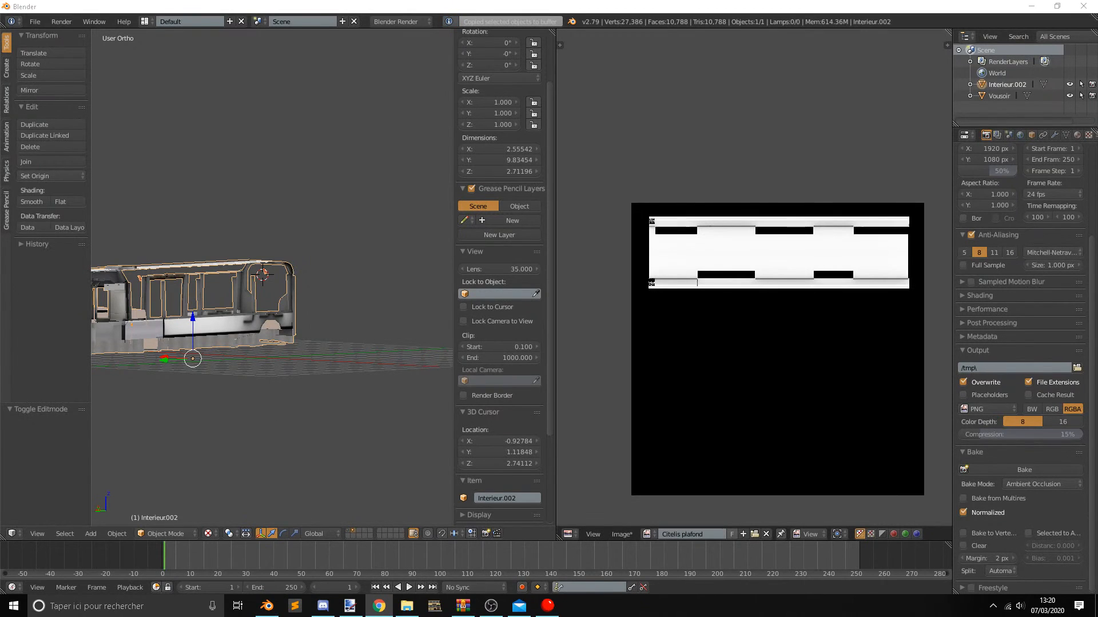
left_click(229, 332)
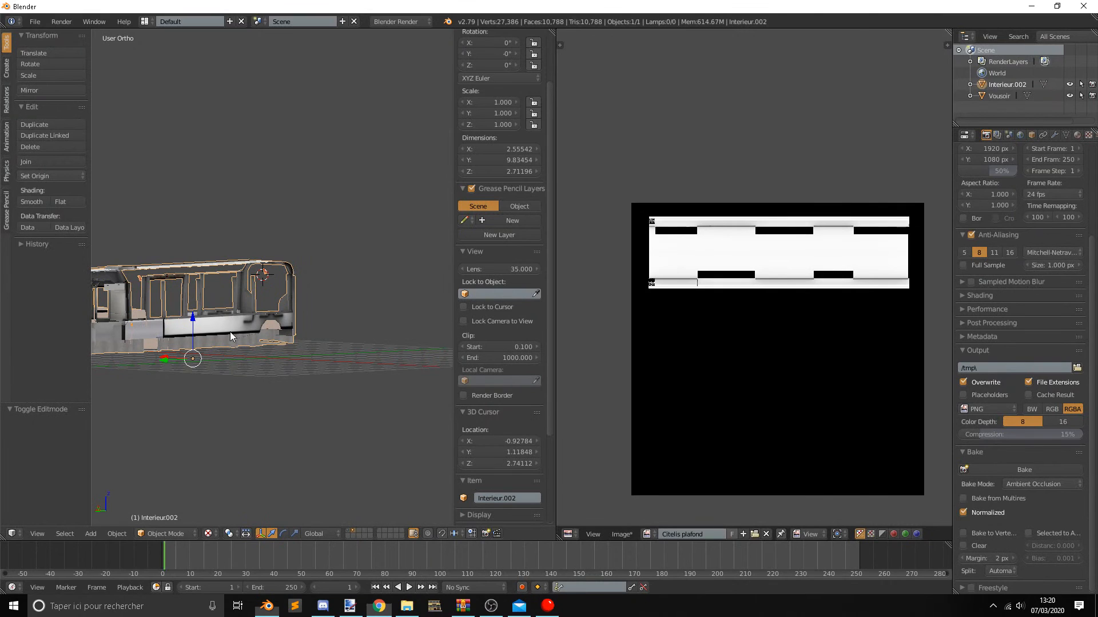
middle_click_drag(232, 352, 291, 455)
key("ctrl+c")
left_click(348, 531)
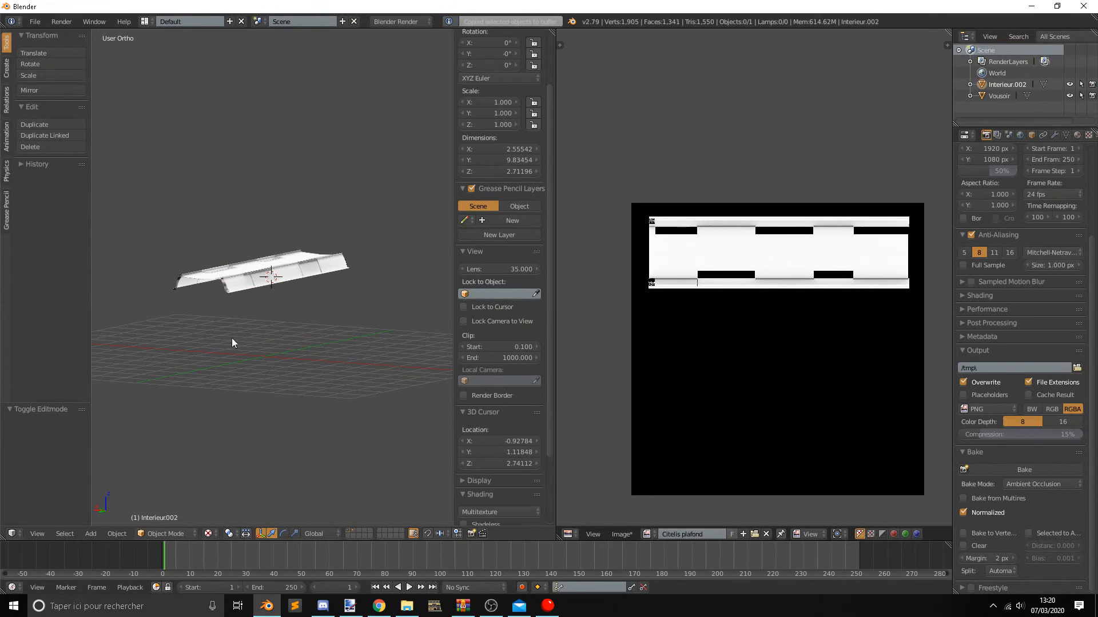
key("ctrl+v")
middle_click_drag(250, 359, 222, 400)
Move the pasted interior along X under the Vousoir ceiling and set its X location to 0.
right_click(262, 277)
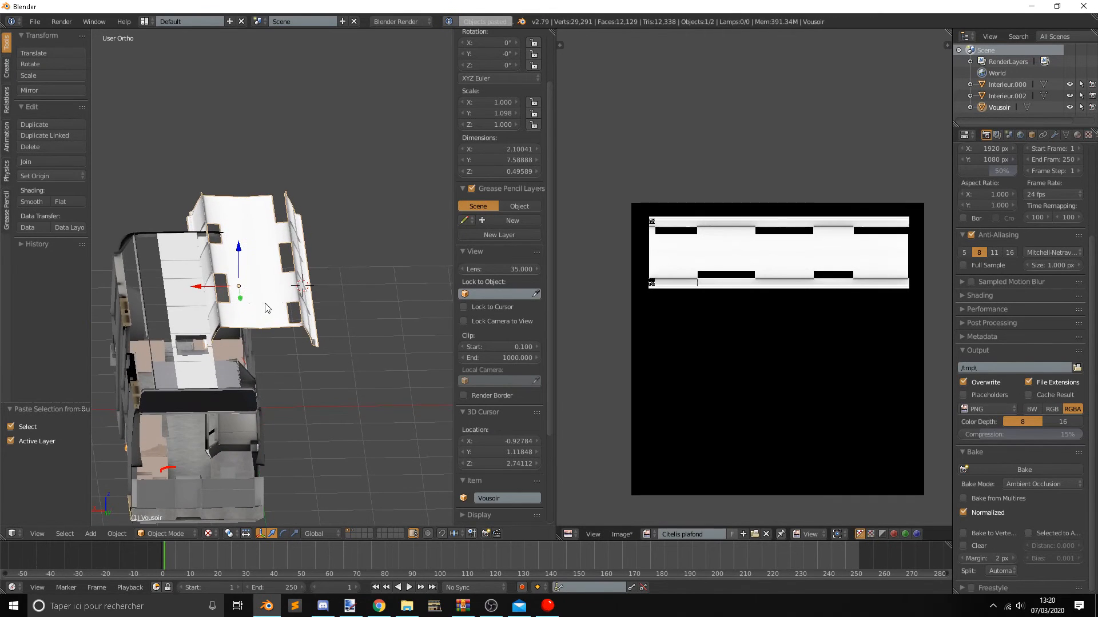
right_click(221, 387)
scroll(244, 328, "up", 2)
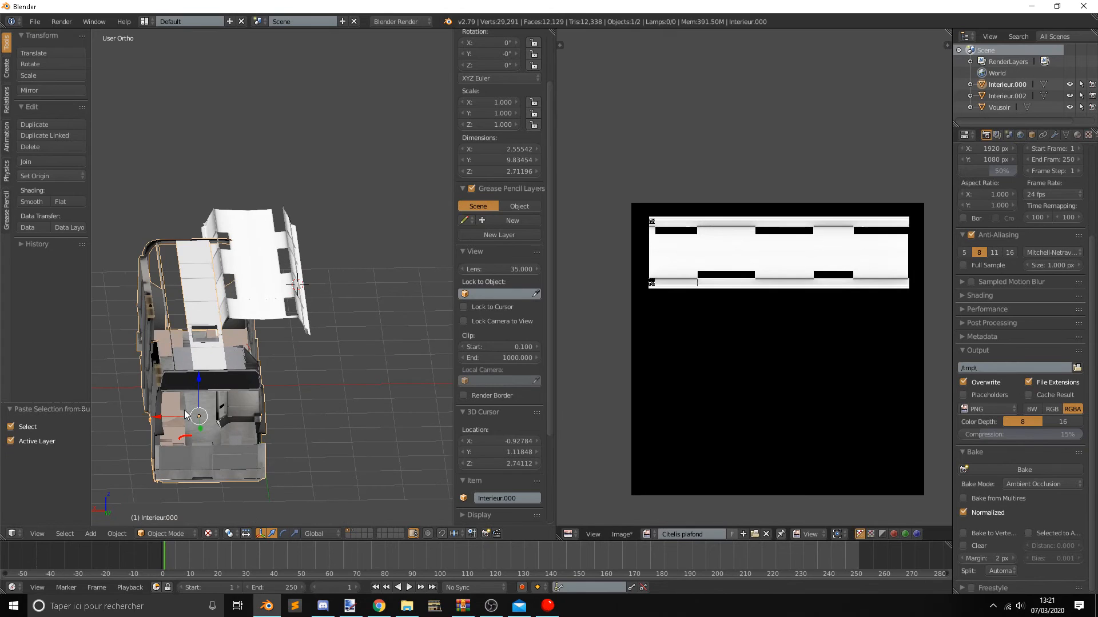
left_click_drag(175, 413, 212, 413, "ctrl")
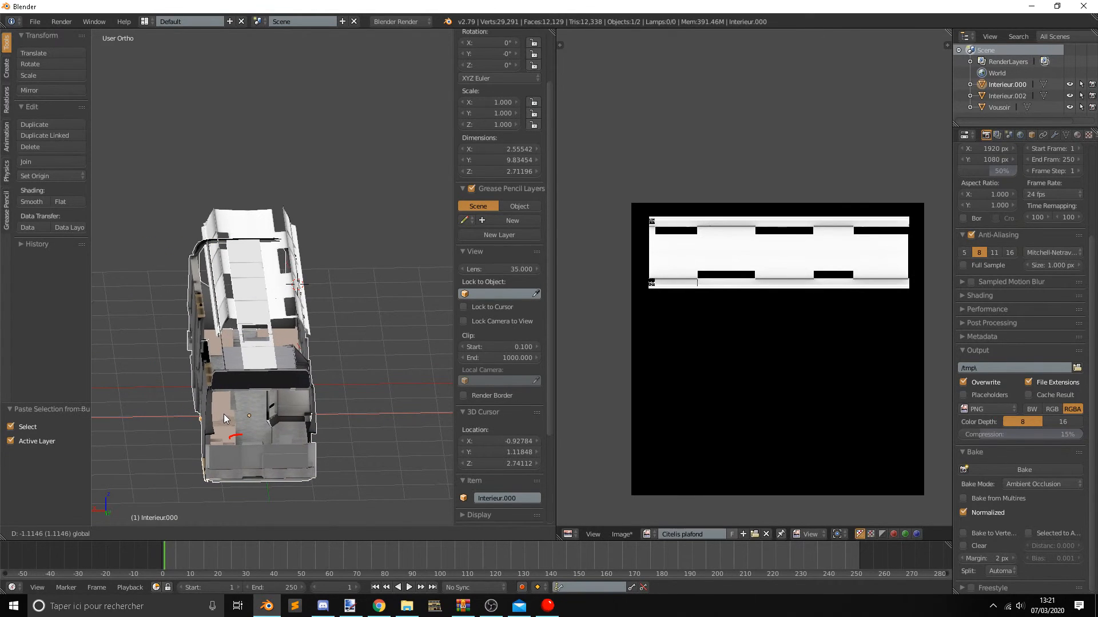
left_click(221, 383)
scroll(493, 90, "up", 3)
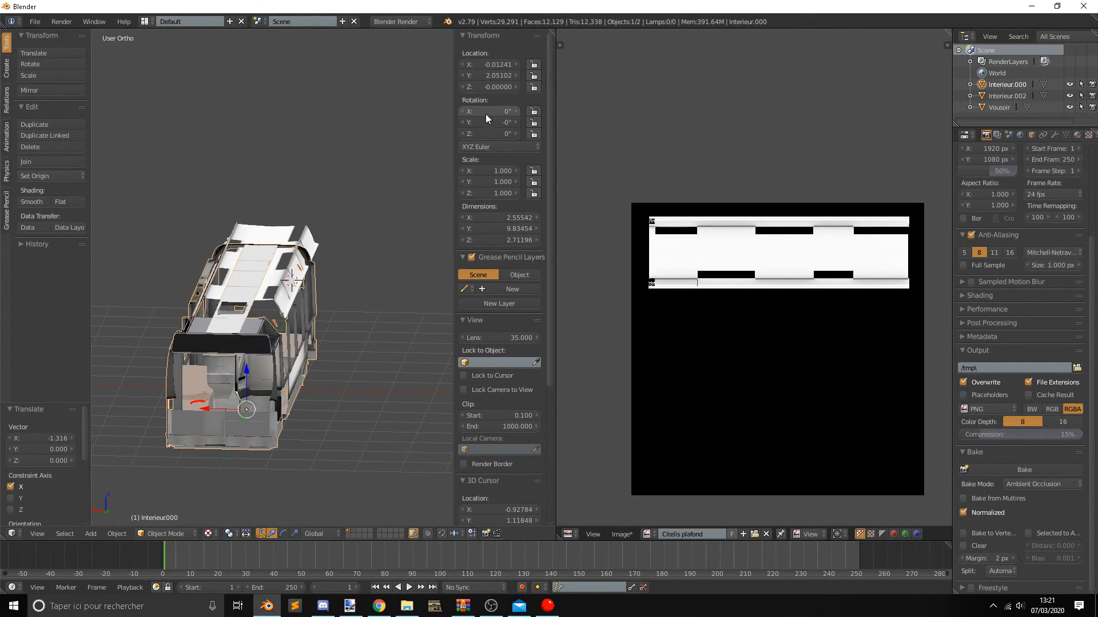
type("0")
key("Return")
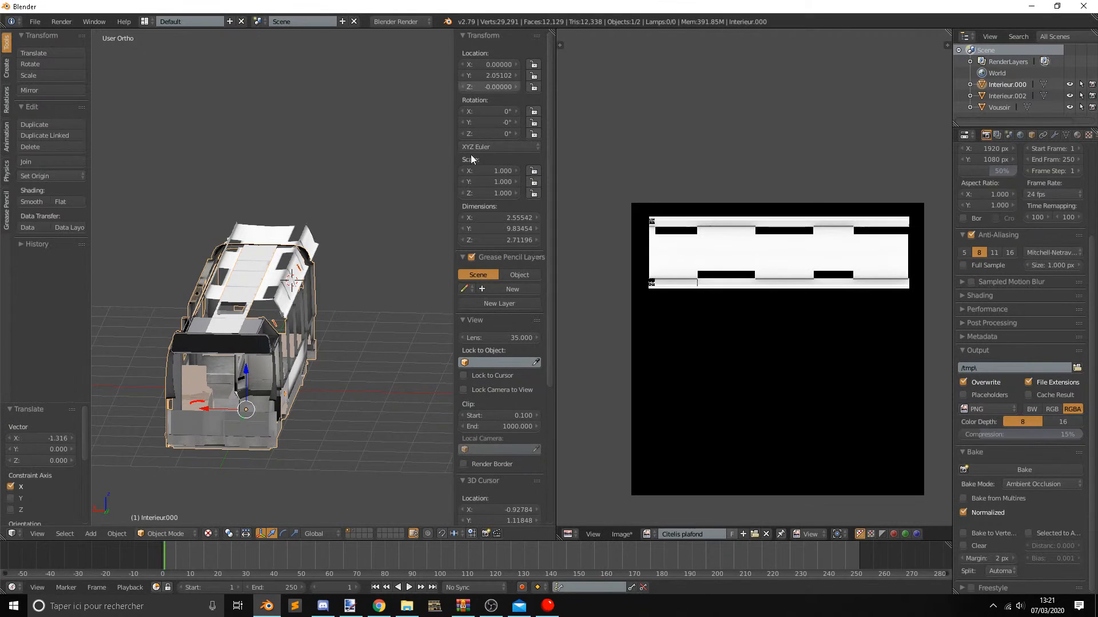
Select the Vousoir ceiling and move it about 1.92 units along Y towards the front of the bus.
middle_click_drag(332, 300, 266, 316)
scroll(267, 316, "up", 1)
right_click(380, 230)
key("g")
key("y")
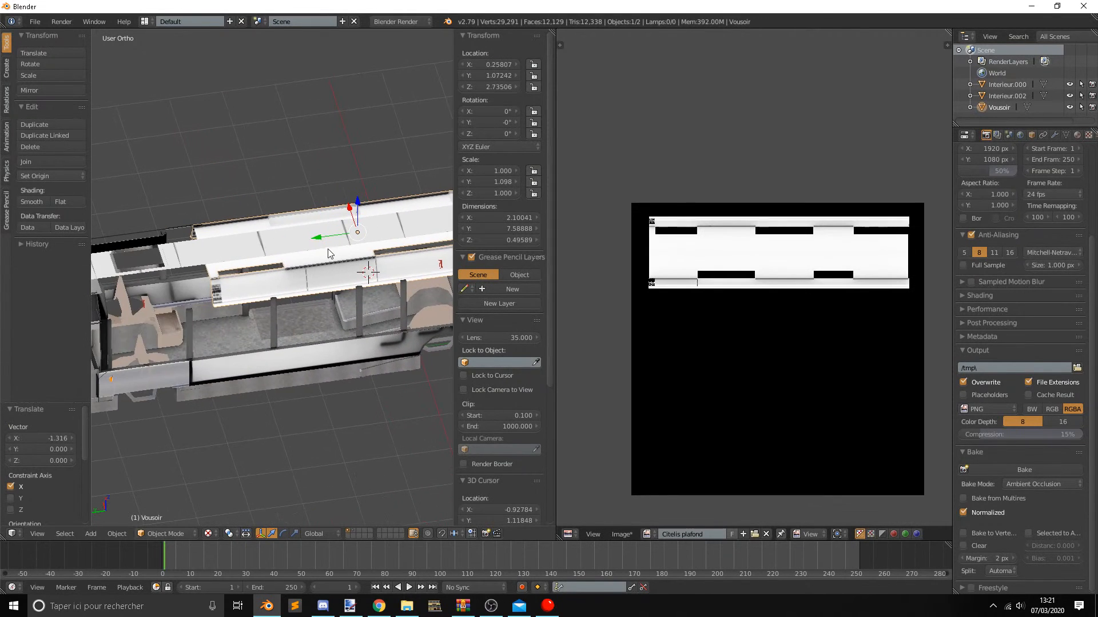
left_click(213, 278)
middle_click_drag(214, 278, 321, 260)
scroll(321, 260, "up", 4)
scroll(392, 266, "down", 2)
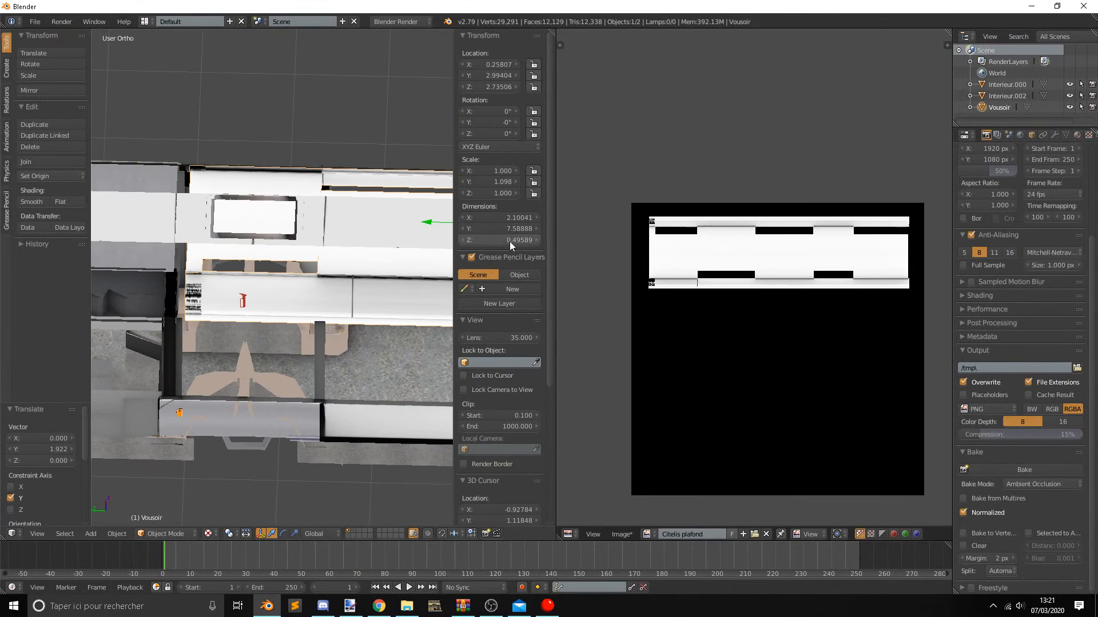
Widen the 3D viewport and shift the Vousoir ceiling about 0.13 units further along Y.
left_click_drag(557, 268, 761, 268)
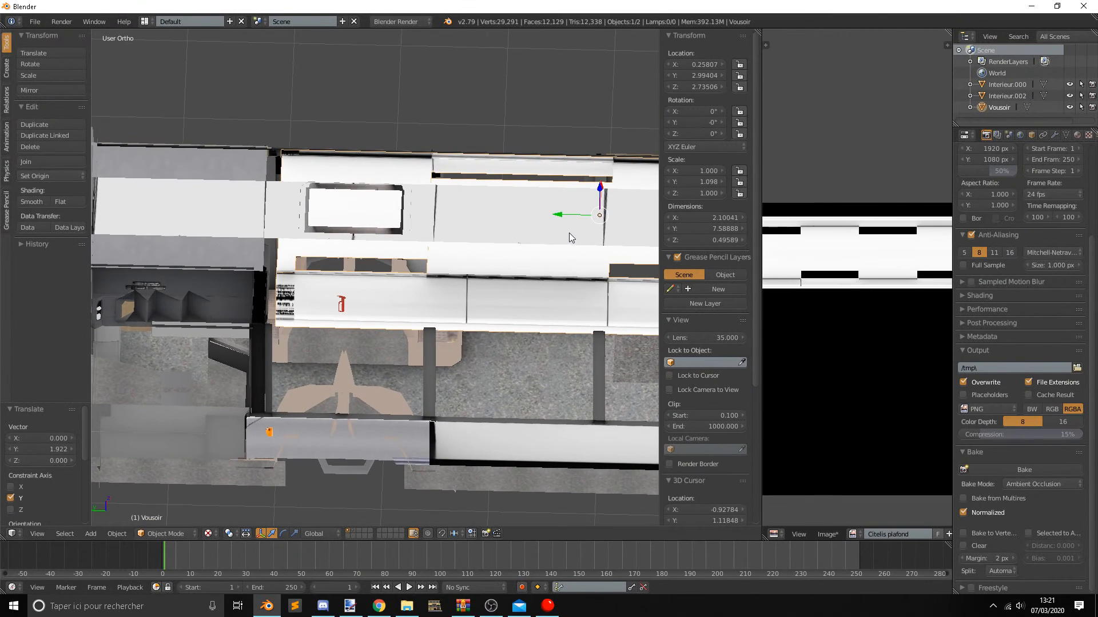
key("g")
key("y")
left_click(550, 215)
middle_click_drag(550, 216, 387, 202)
Switch to perspective and examine how the Vousoir ceiling fits inside the bus, from the cabin and from above.
scroll(389, 232, "up", 2)
middle_click_drag(319, 226, 245, 274)
scroll(416, 263, "up", 8)
scroll(416, 262, "down", 10)
key("KP_5")
scroll(244, 274, "down", 2)
middle_click_drag(309, 296, 343, 261)
scroll(313, 302, "down", 5)
scroll(343, 262, "up", 4)
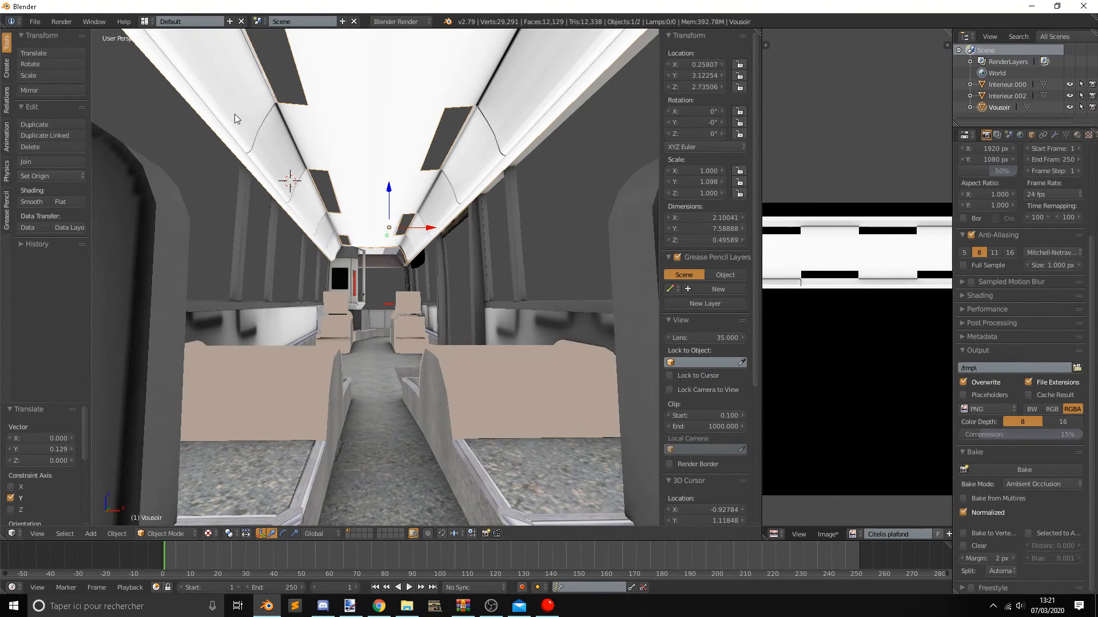
scroll(342, 115, "up", 1)
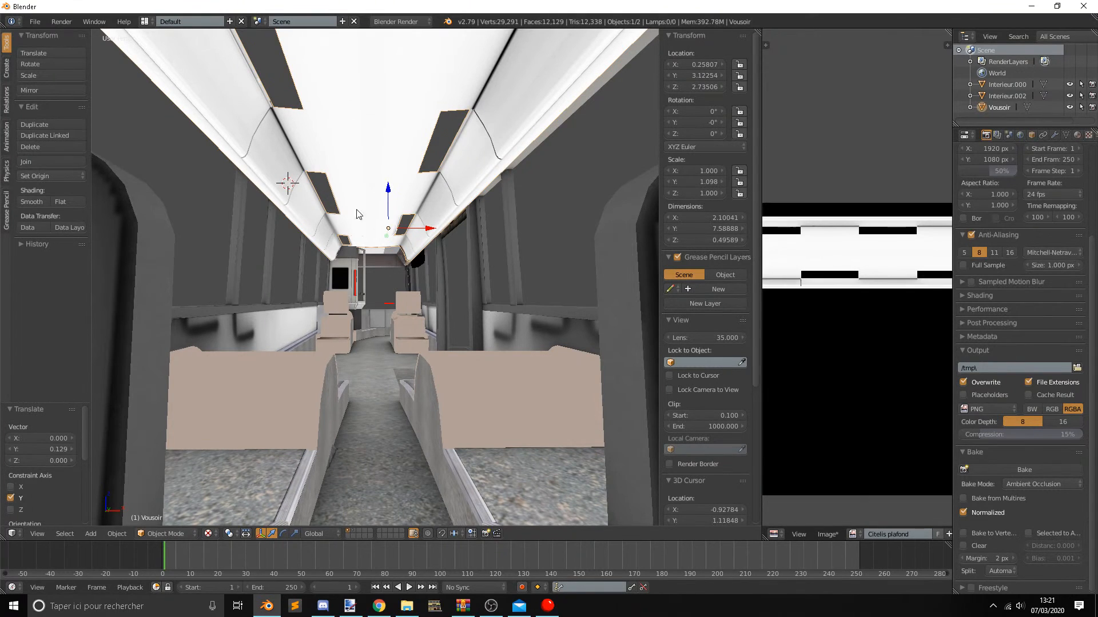
scroll(394, 220, "up", 5)
scroll(389, 214, "down", 4)
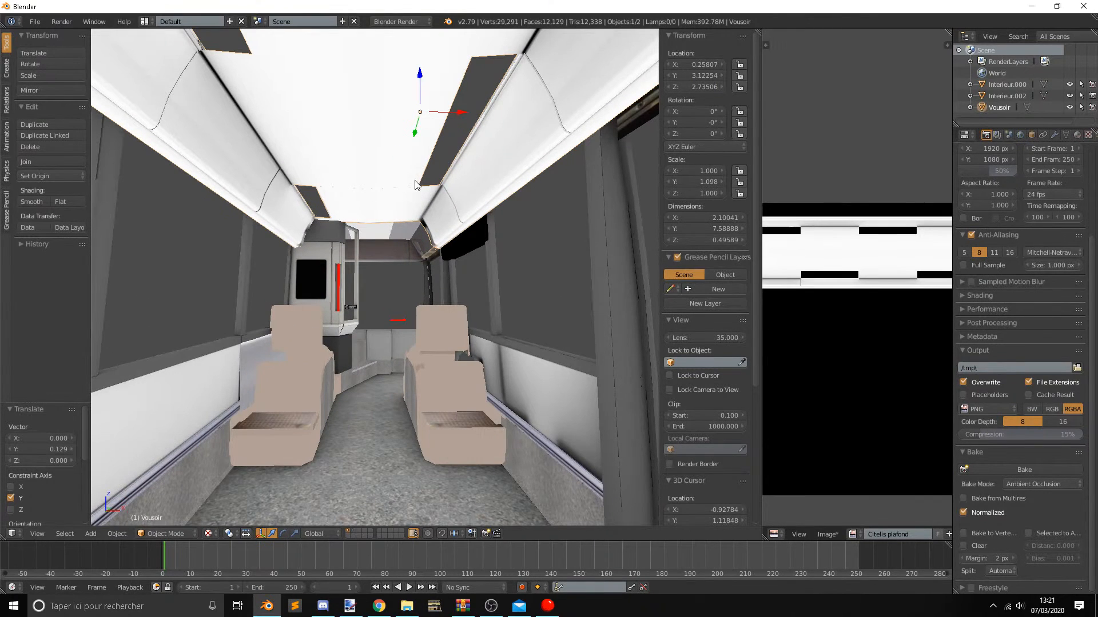
scroll(428, 177, "down", 4)
scroll(428, 177, "up", 8)
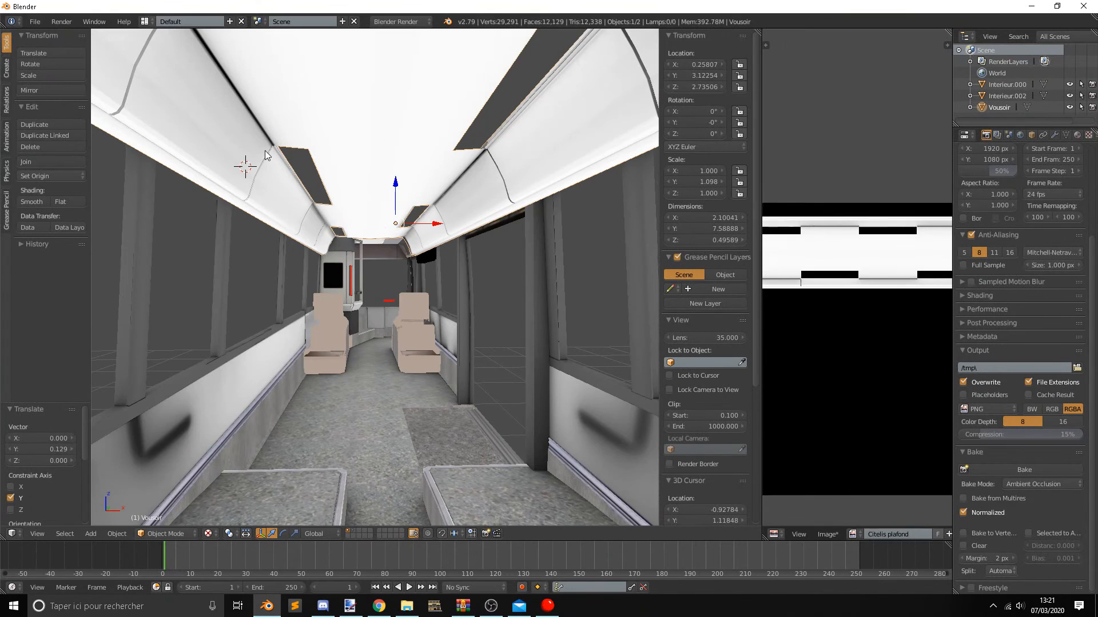
scroll(397, 160, "down", 2)
middle_click_drag(407, 172, 404, 200)
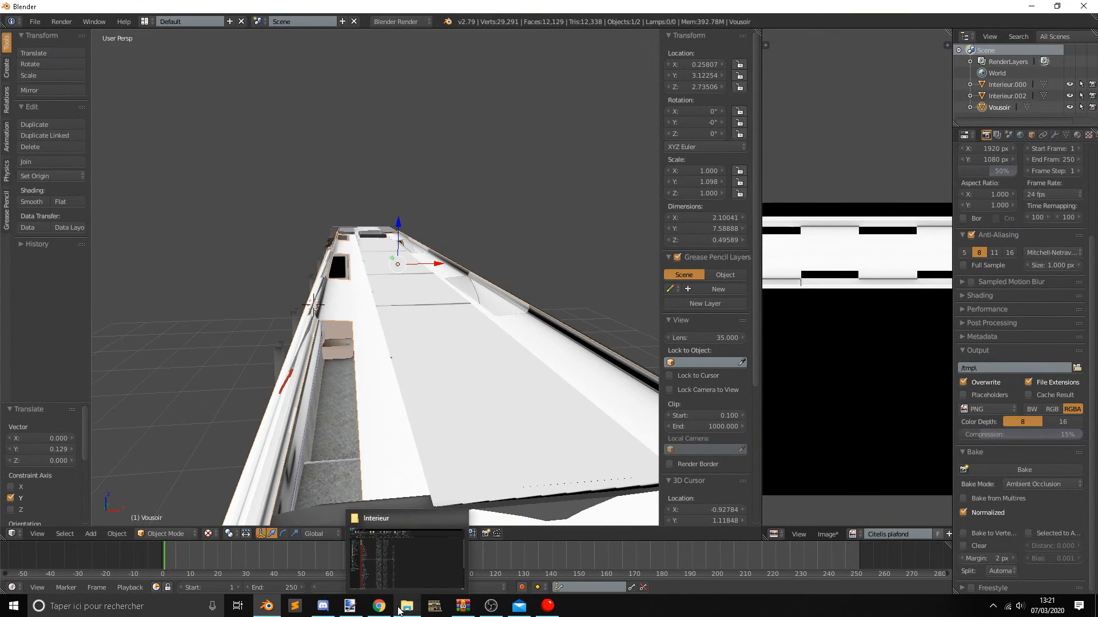
Switch to File Explorer and open the Model folder of Irisbus_Citelis KV within the OMSI 2 Vehicles folder.
left_click(401, 607)
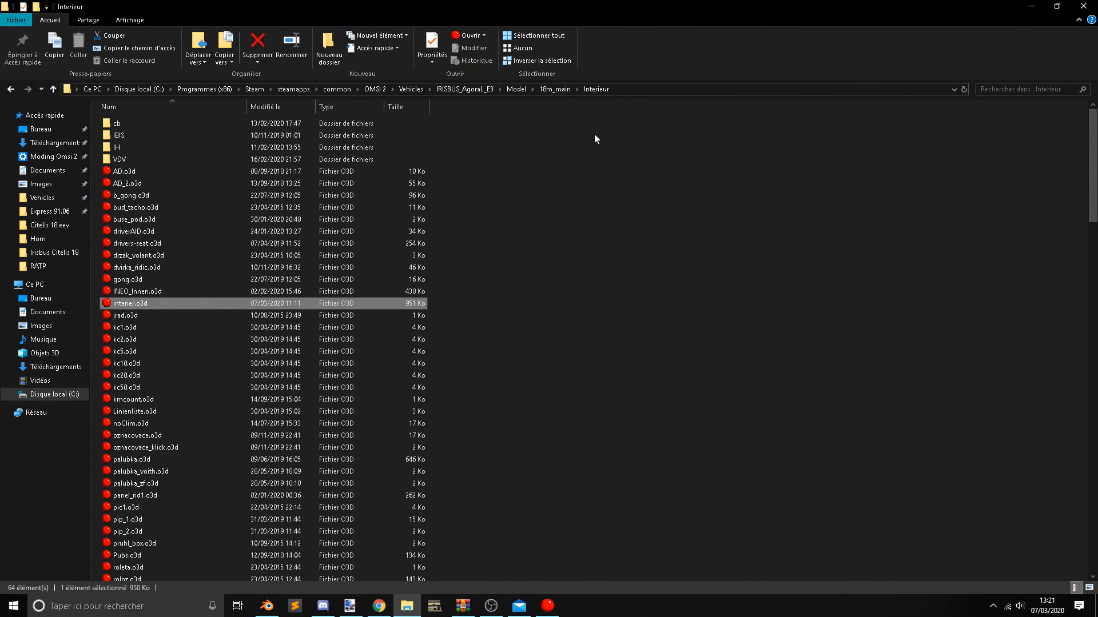
left_click(420, 88)
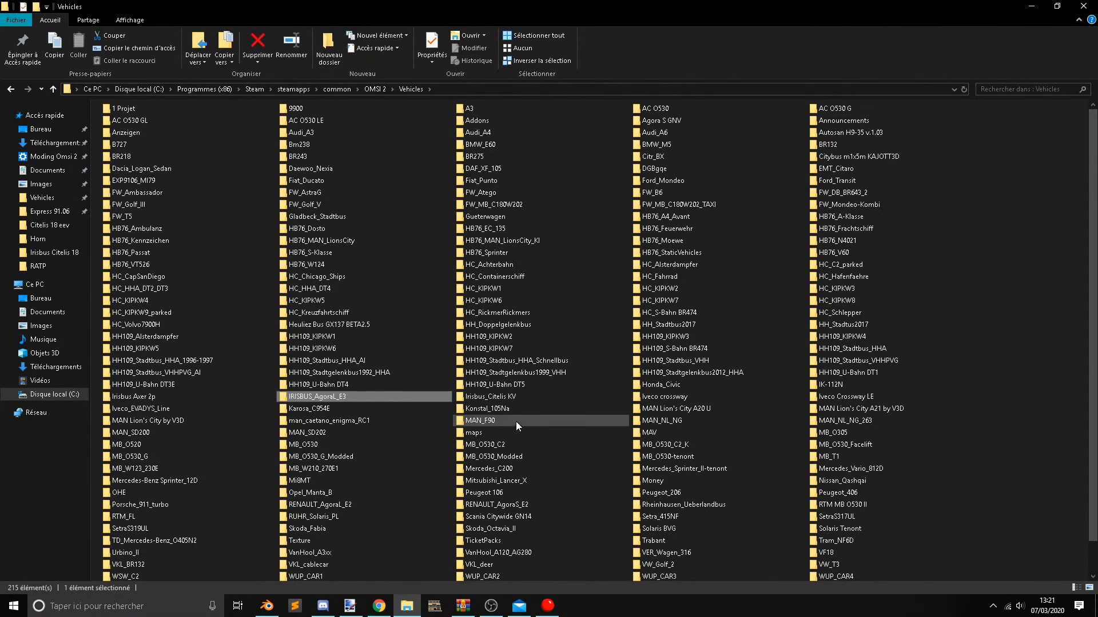
left_click(524, 397)
double_click(524, 396)
double_click(148, 123)
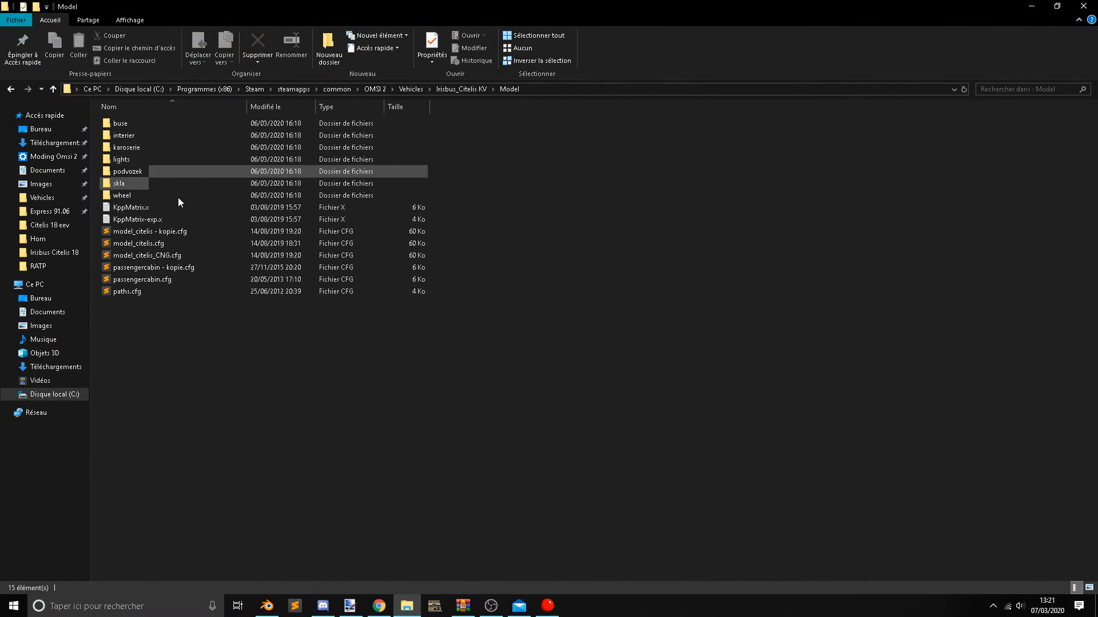
Check the interier subfolder, return to Model and open the lights subfolder.
left_click(142, 145)
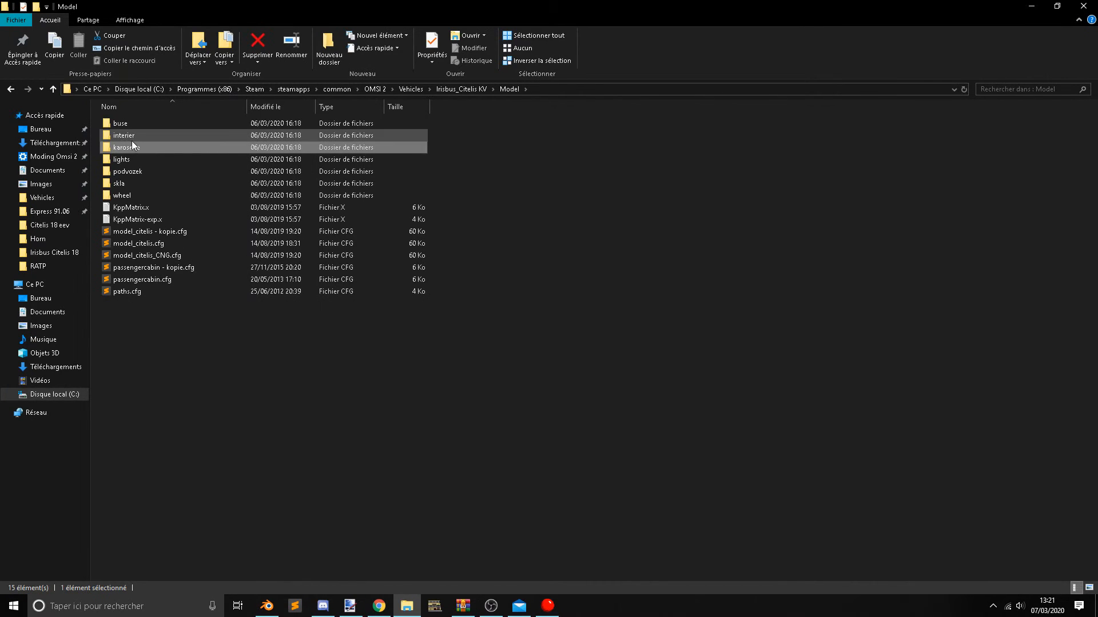
double_click(131, 138)
left_click(509, 89)
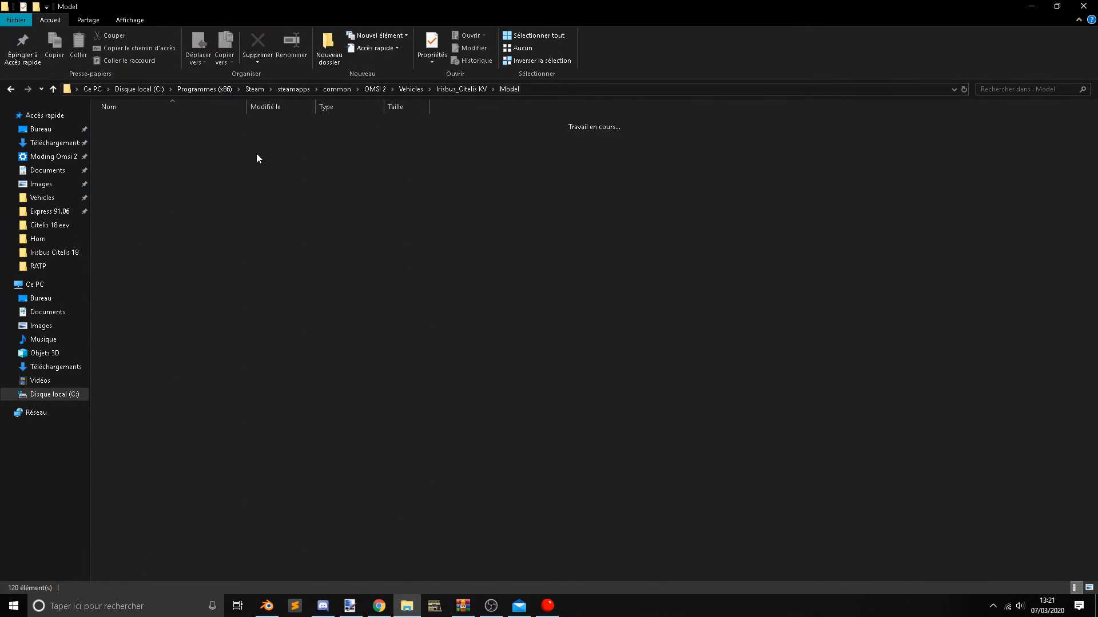
double_click(154, 159)
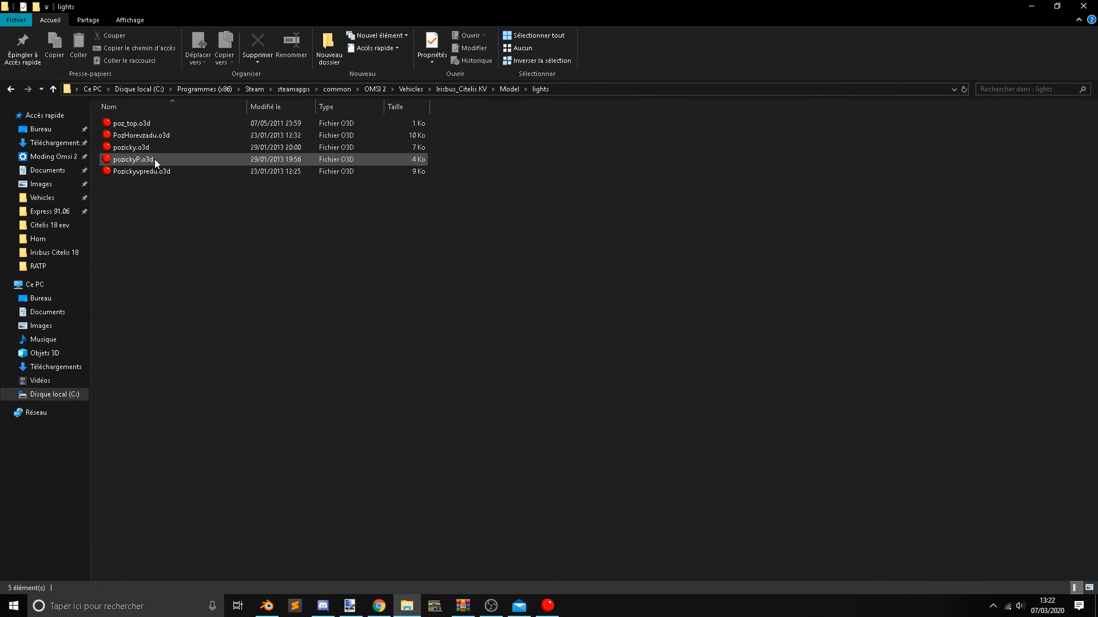
Preview poz_top.o3d and pozicky.o3d in 3D Object Converter, closing each preview.
left_click(157, 126)
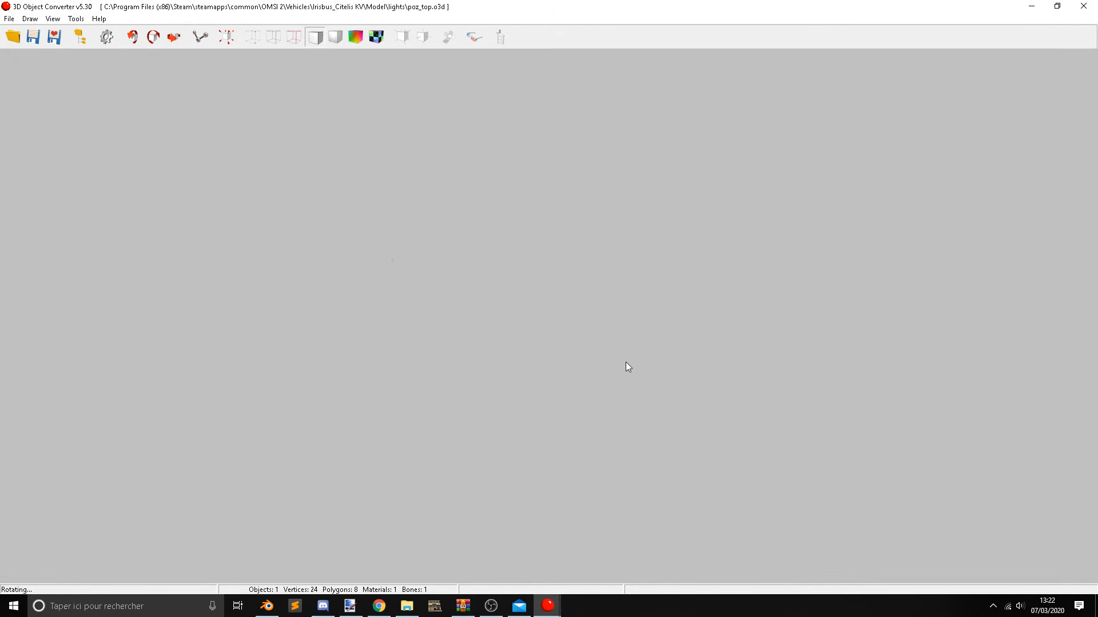
left_click(1083, 6)
left_click(144, 150)
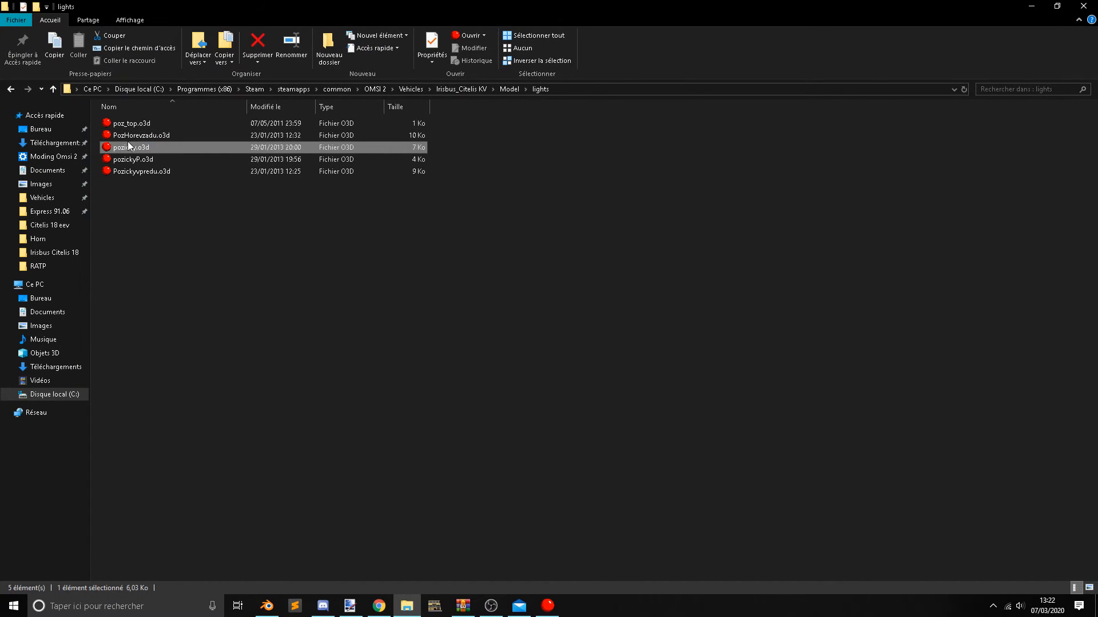
double_click(142, 146)
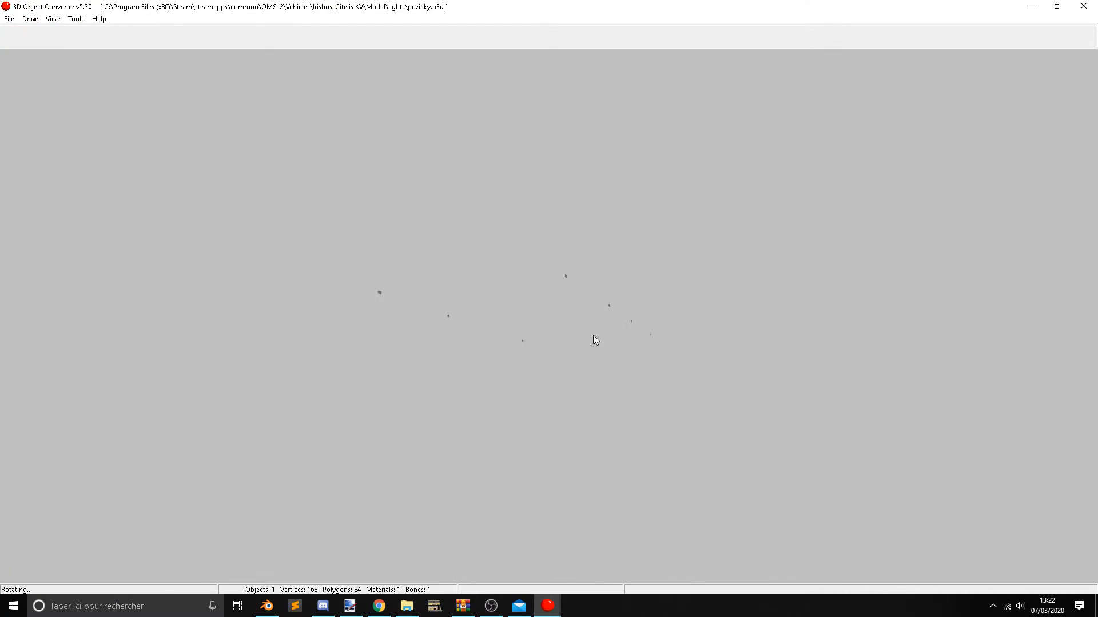
left_click_drag(592, 335, 576, 344)
scroll(576, 344, "up", 5)
left_click(1084, 7)
Preview pozickyP.o3d and Pozickyvpredu.o3d from the lights folder, closing each preview.
left_click(198, 161)
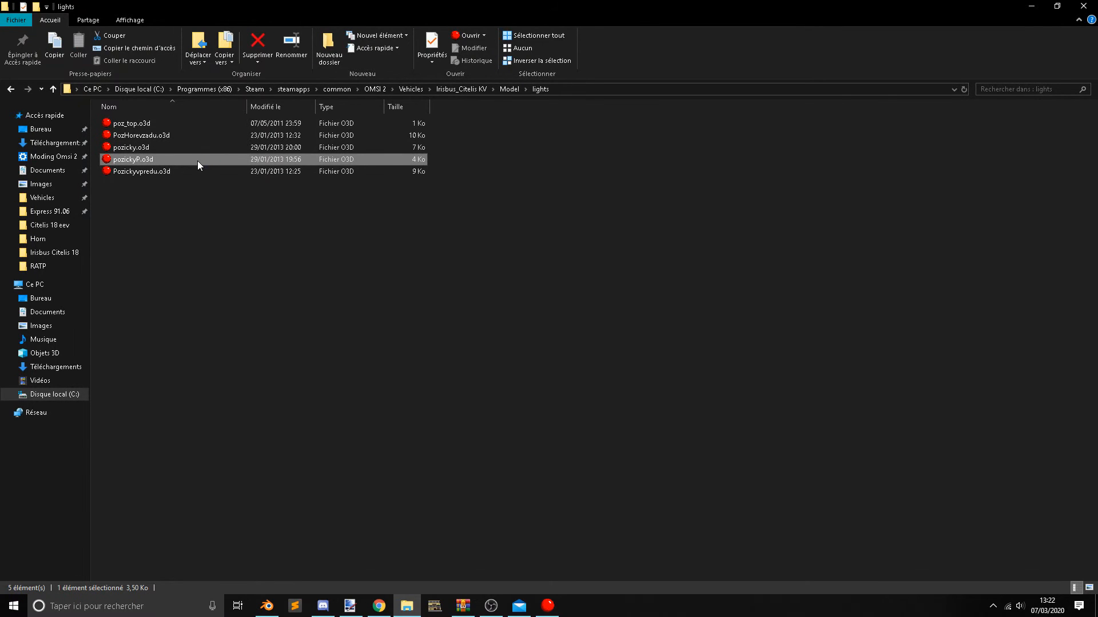
double_click(197, 160)
left_click_drag(457, 283, 452, 288)
scroll(451, 288, "up", 4)
left_click_drag(603, 300, 657, 299)
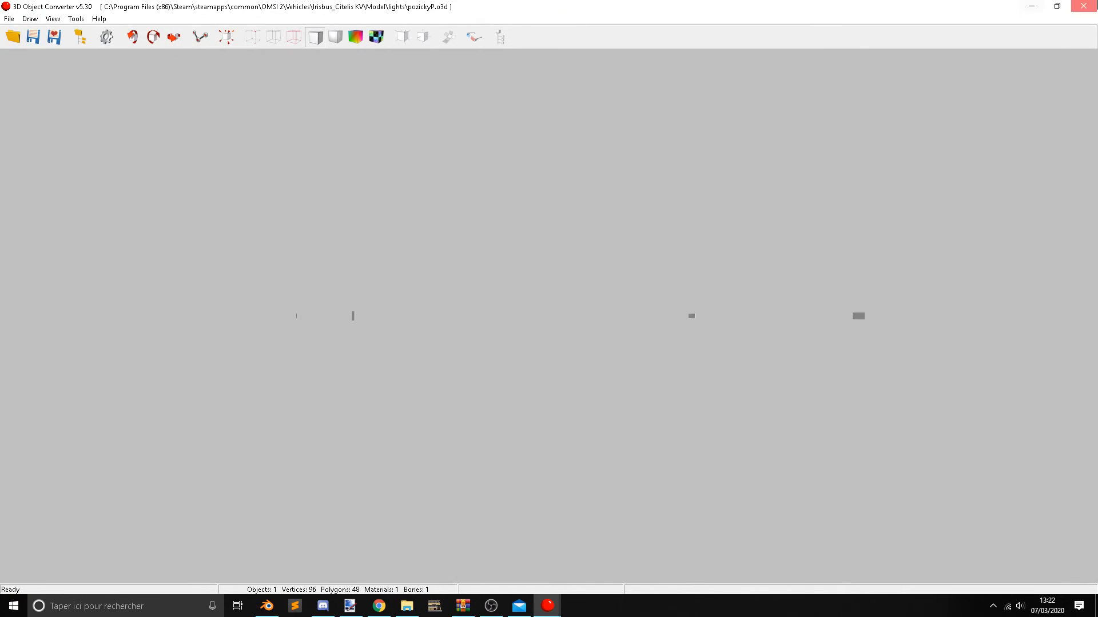
left_click(1084, 6)
double_click(184, 169)
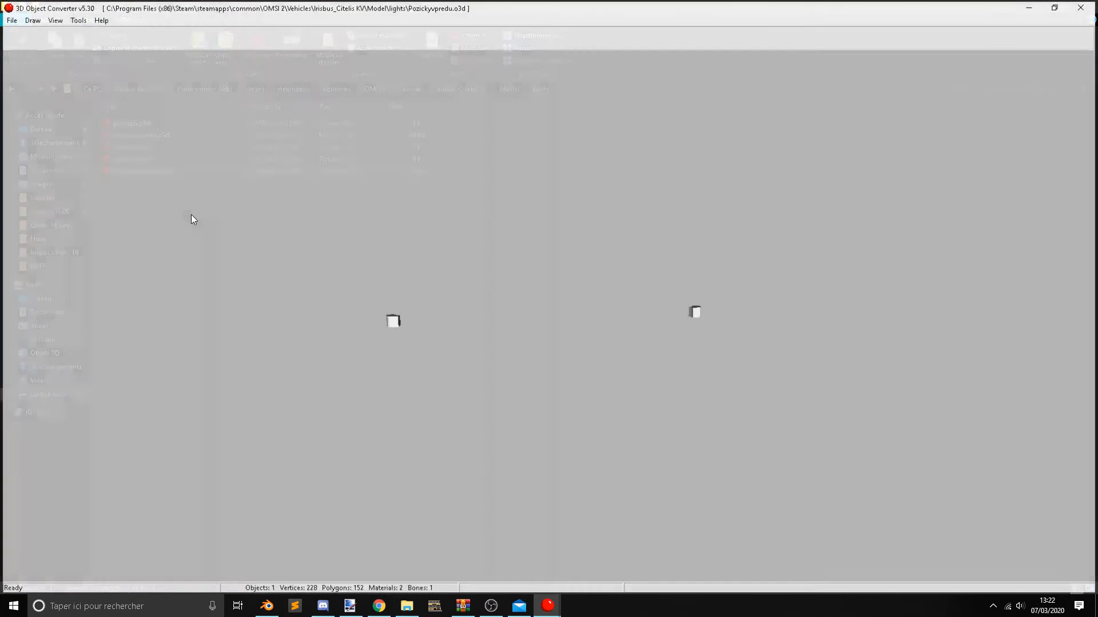
left_click_drag(595, 358, 534, 366)
left_click(1096, 4)
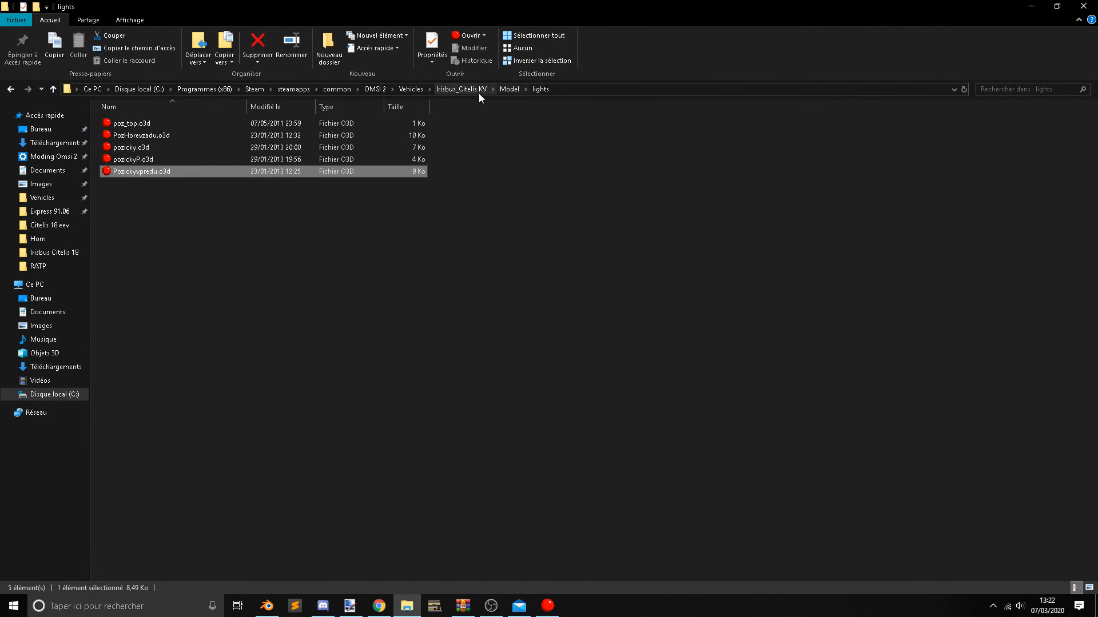
Return to the Model folder, open its interier subfolder and look through the O3D files for interior light parts.
left_click(515, 88)
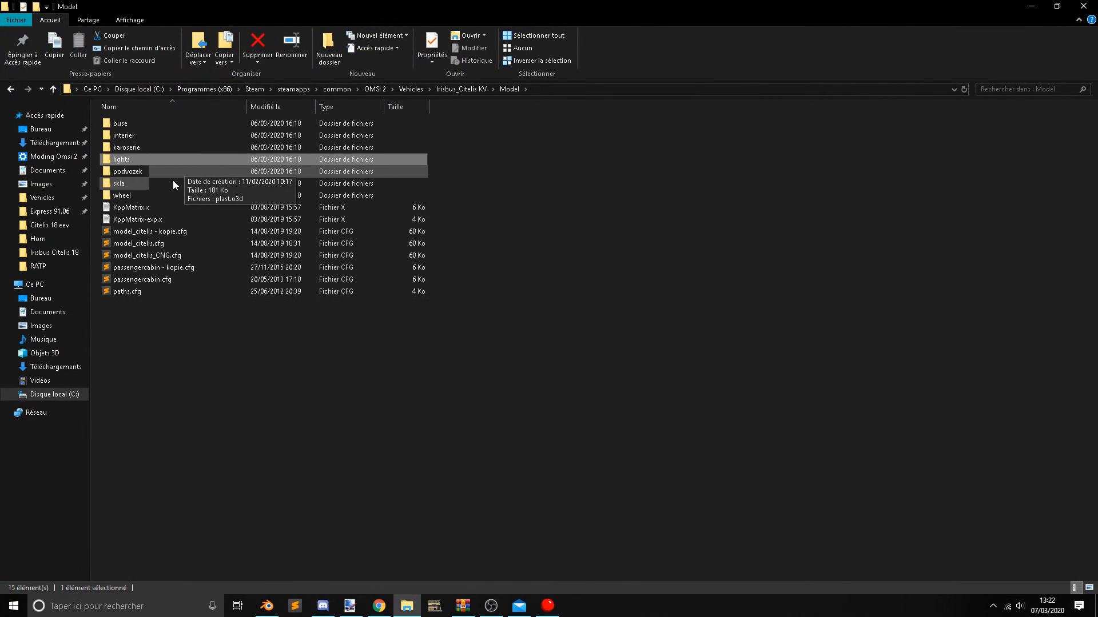
double_click(152, 135)
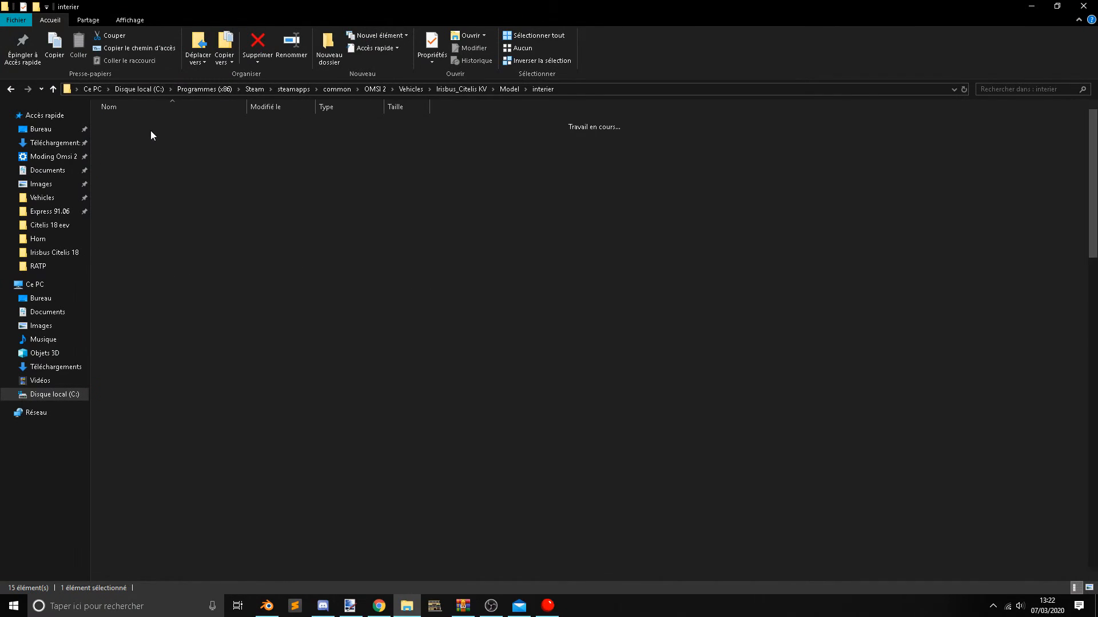
scroll(200, 257, "down", 5)
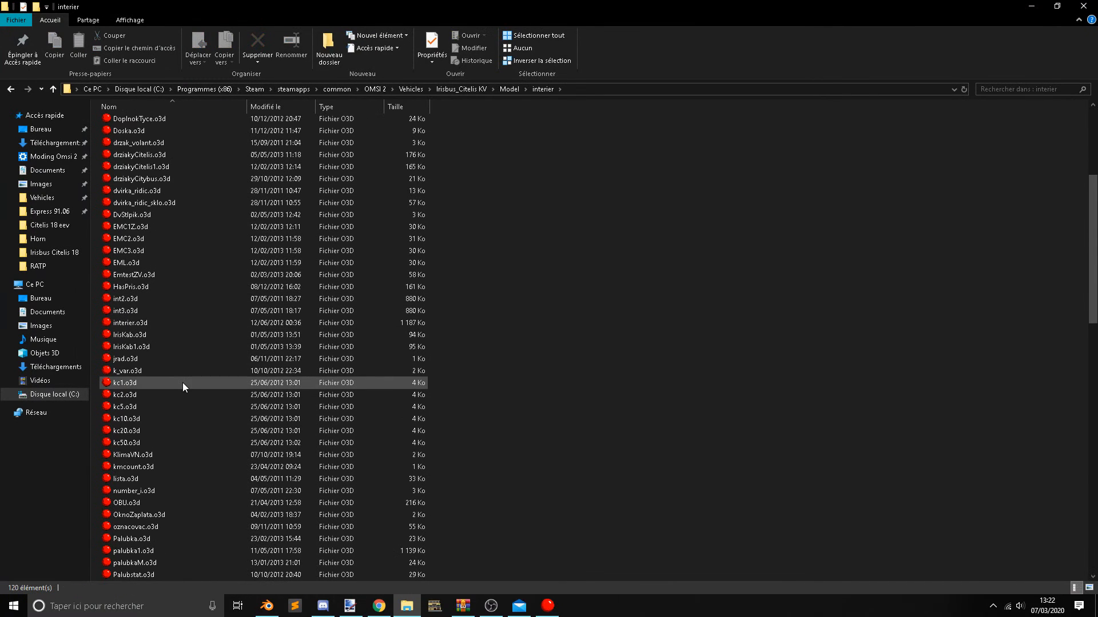
scroll(173, 370, "down", 18)
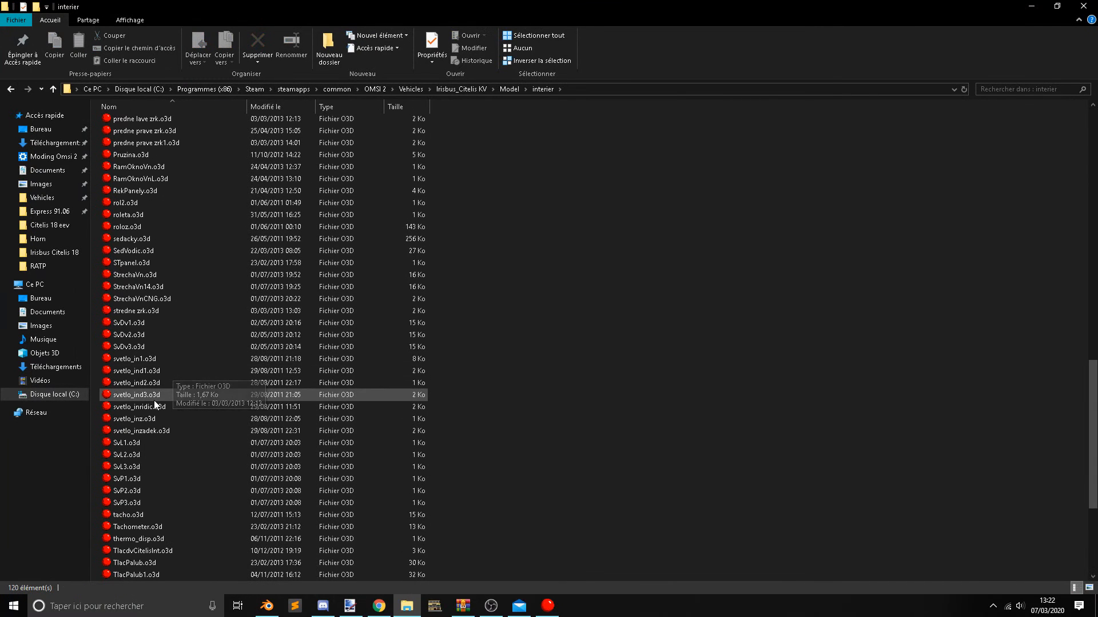
Preview svetlo_in1.o3d and svetlo_ind1.o3d from the interier folder in 3D Object Converter, rotating the model to inspect it.
left_click(167, 363)
double_click(167, 363)
left_click_drag(667, 231, 829, 237)
scroll(839, 245, "up", 5)
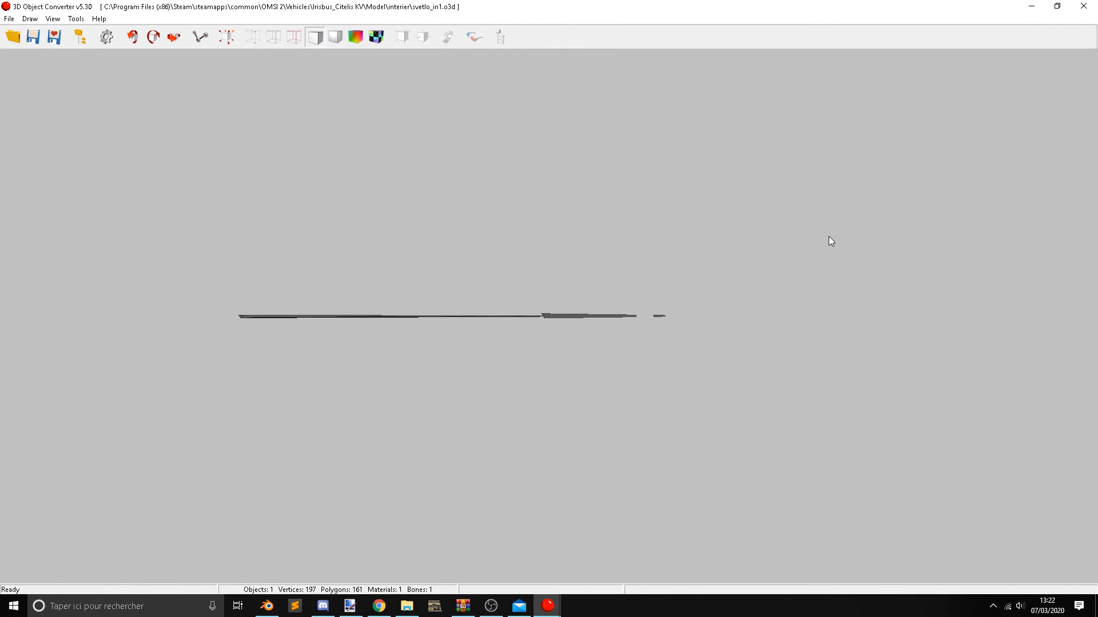
left_click(1083, 6)
double_click(217, 370)
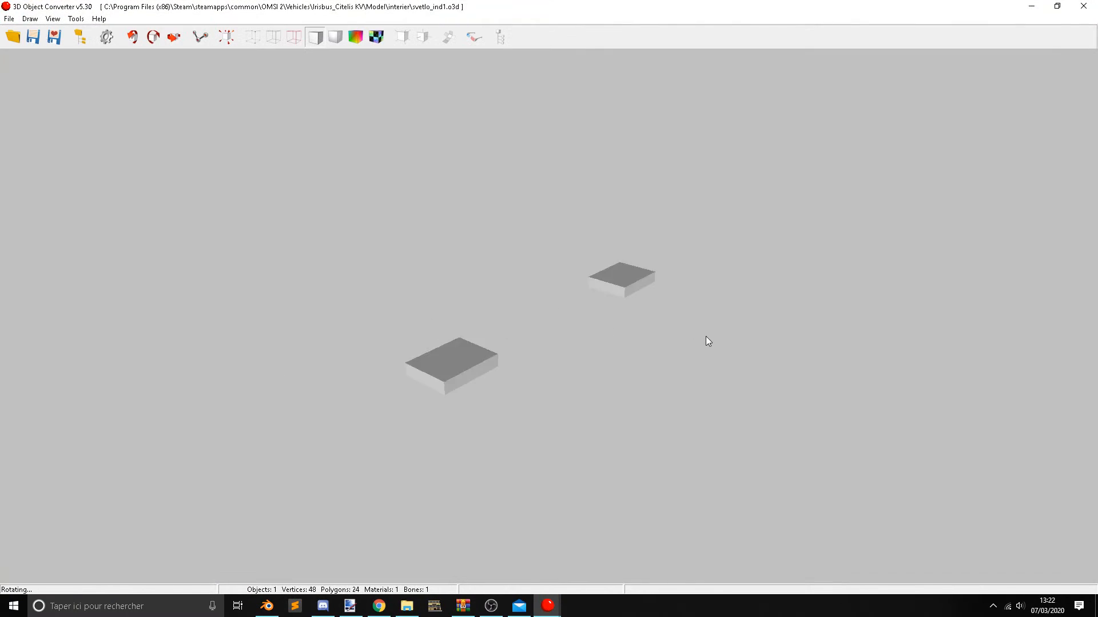
Look back through the interier file list and preview kc1.o3d, closing the preview.
scroll(211, 378, "down", 6)
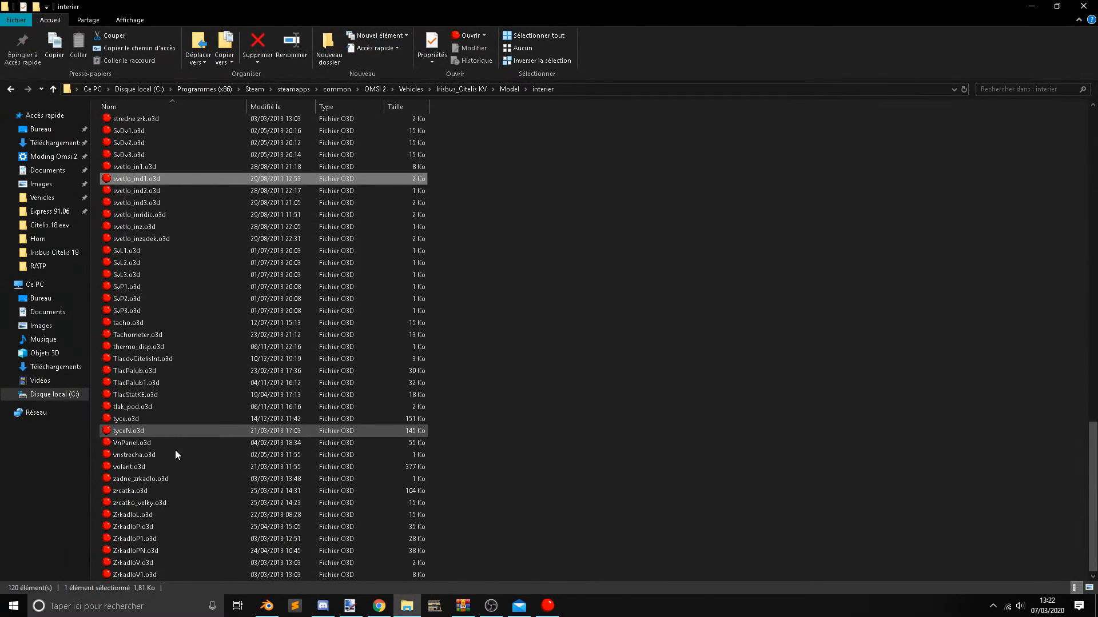
scroll(187, 399, "up", 13)
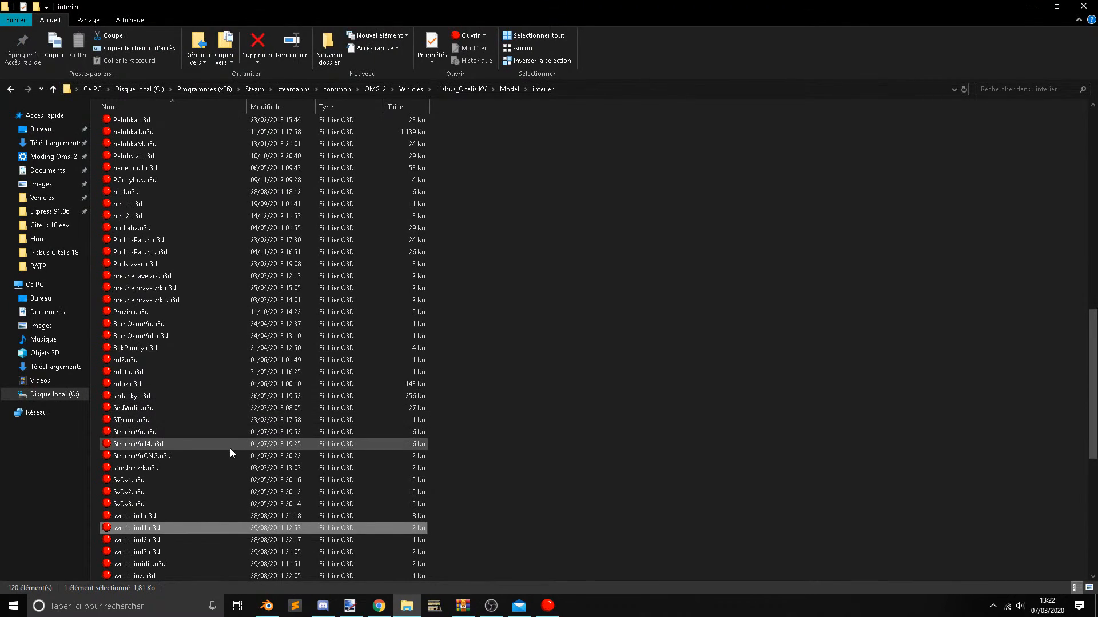
scroll(224, 445, "up", 2)
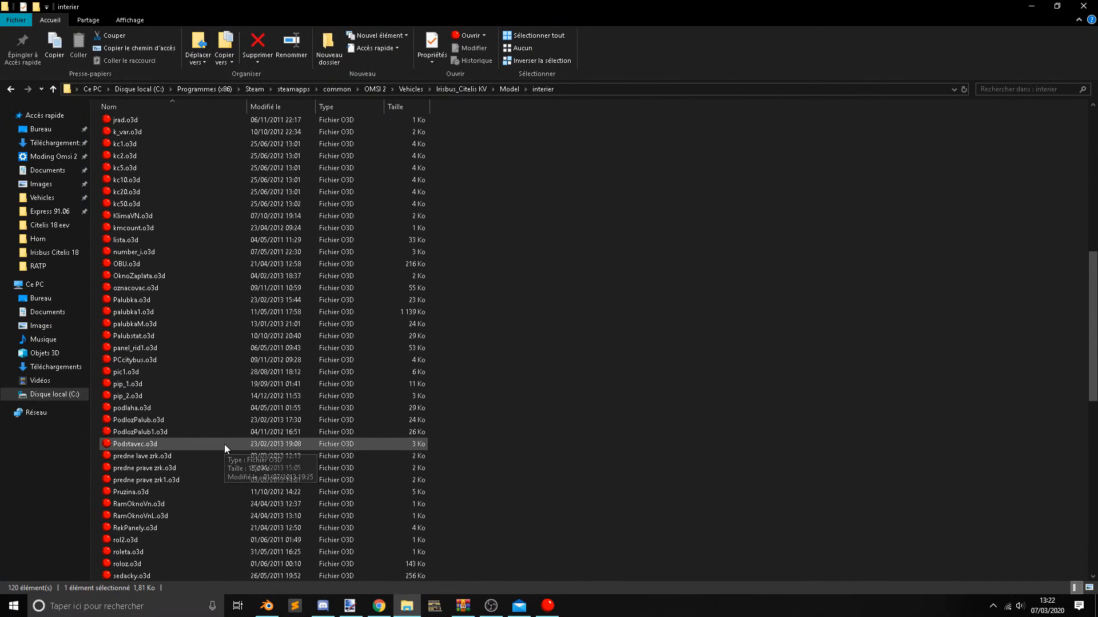
scroll(223, 444, "up", 5)
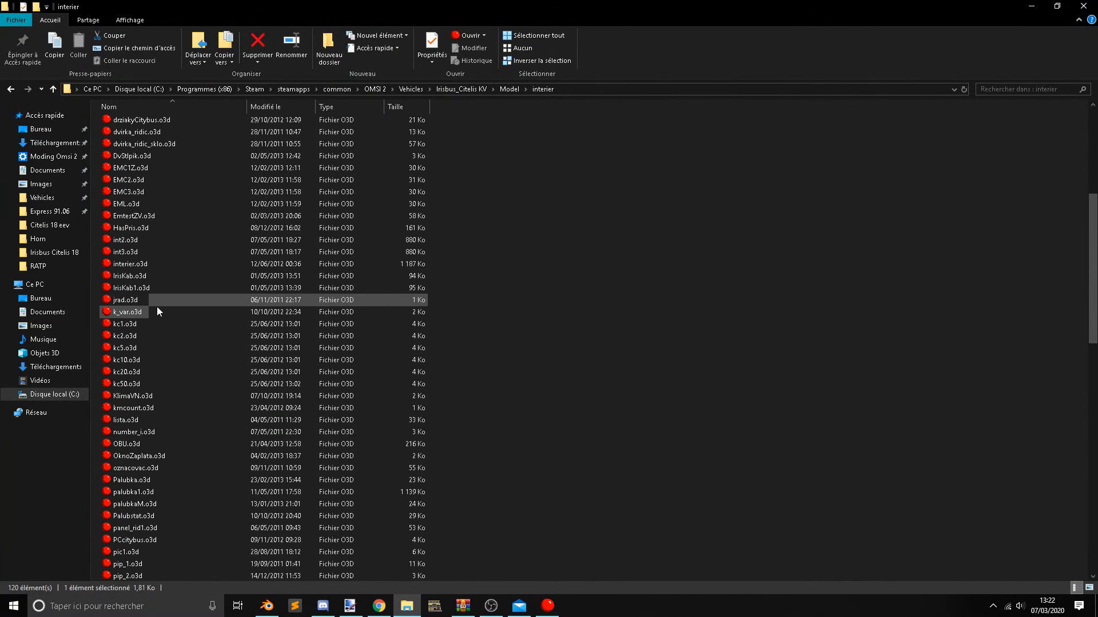
left_click(151, 324)
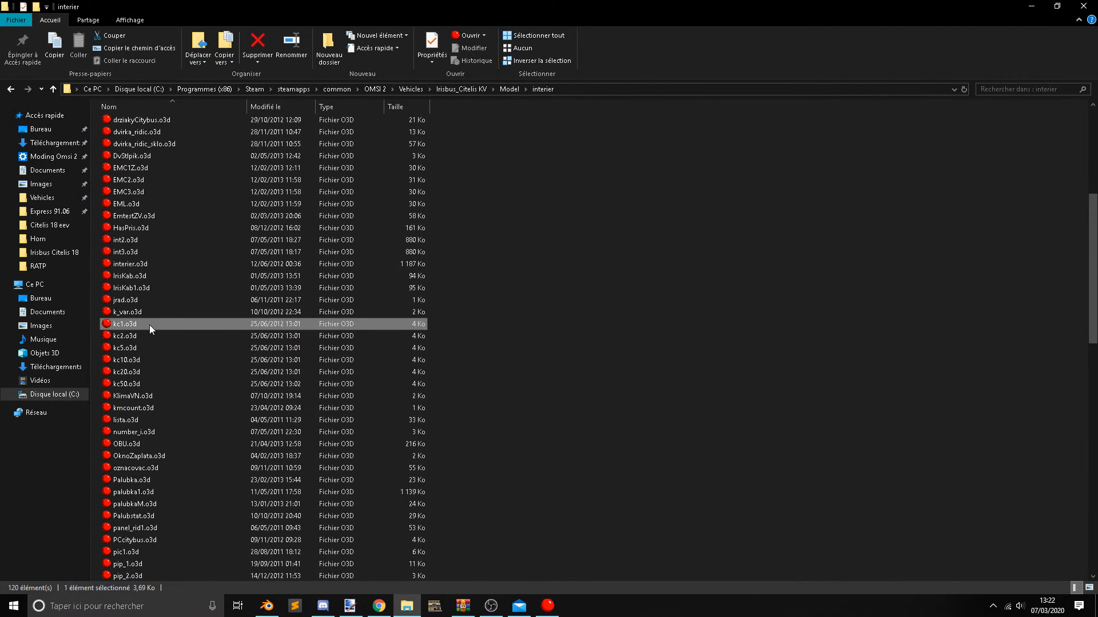
double_click(150, 325)
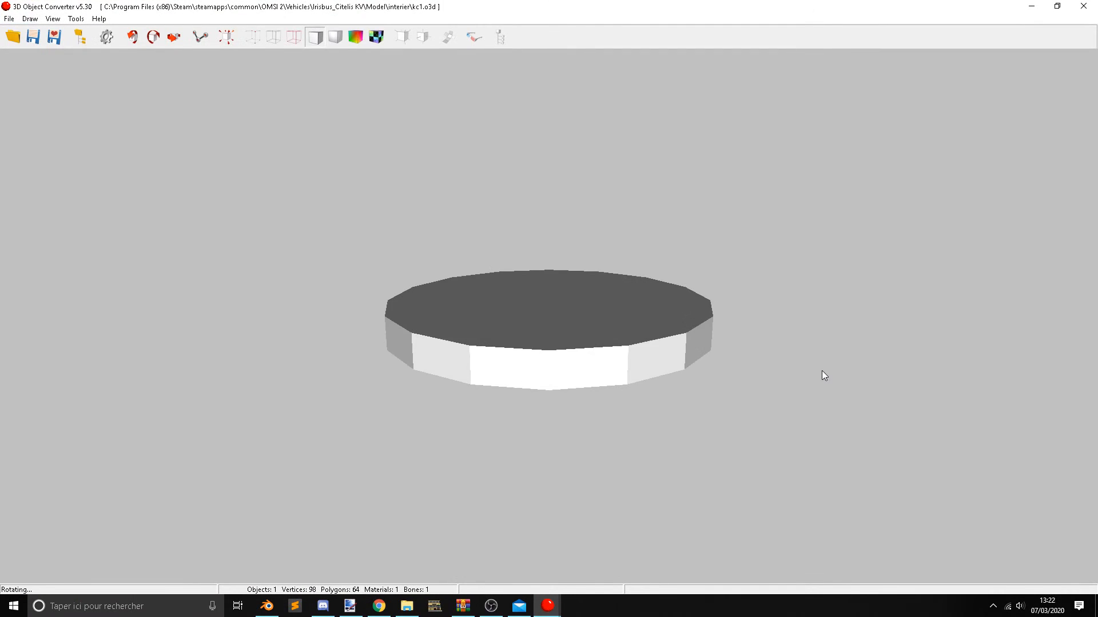
left_click(1083, 5)
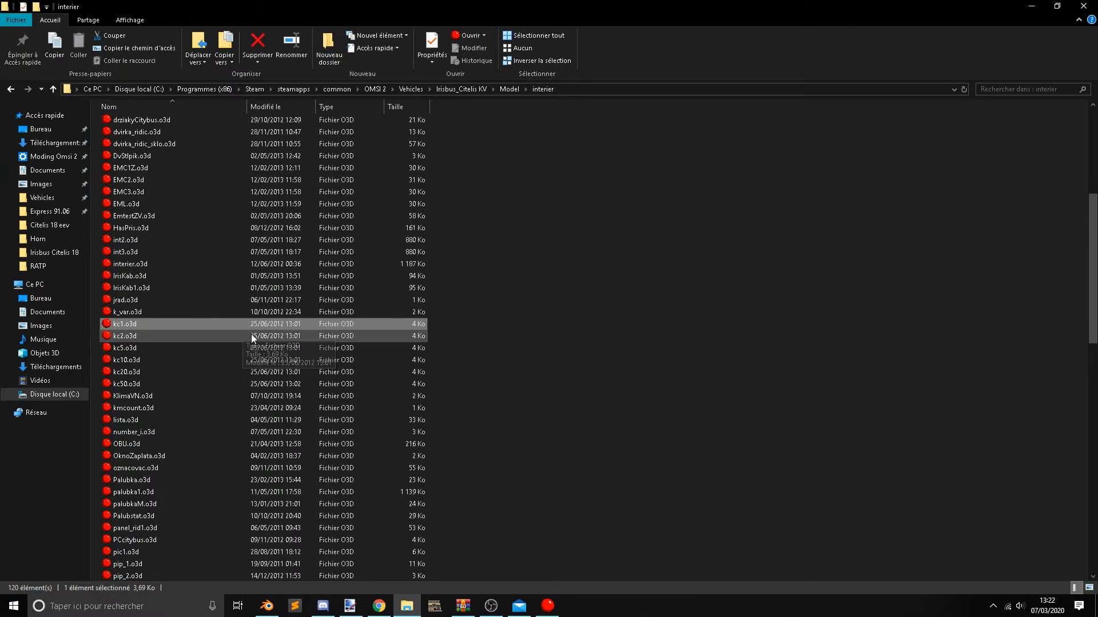
Preview the handle models drziakyCitelis.o3d and drziakyCitelis1.o3d, returning to the interier folder after each one.
scroll(1066, 326, "up", 1)
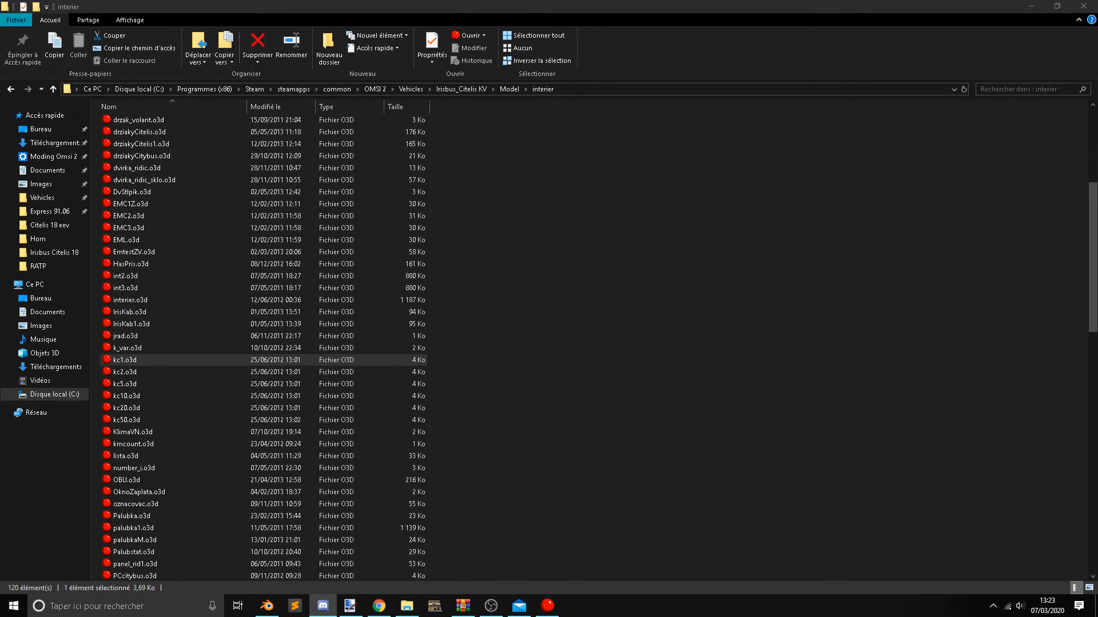
scroll(293, 391, "up", 5)
left_click(437, 365)
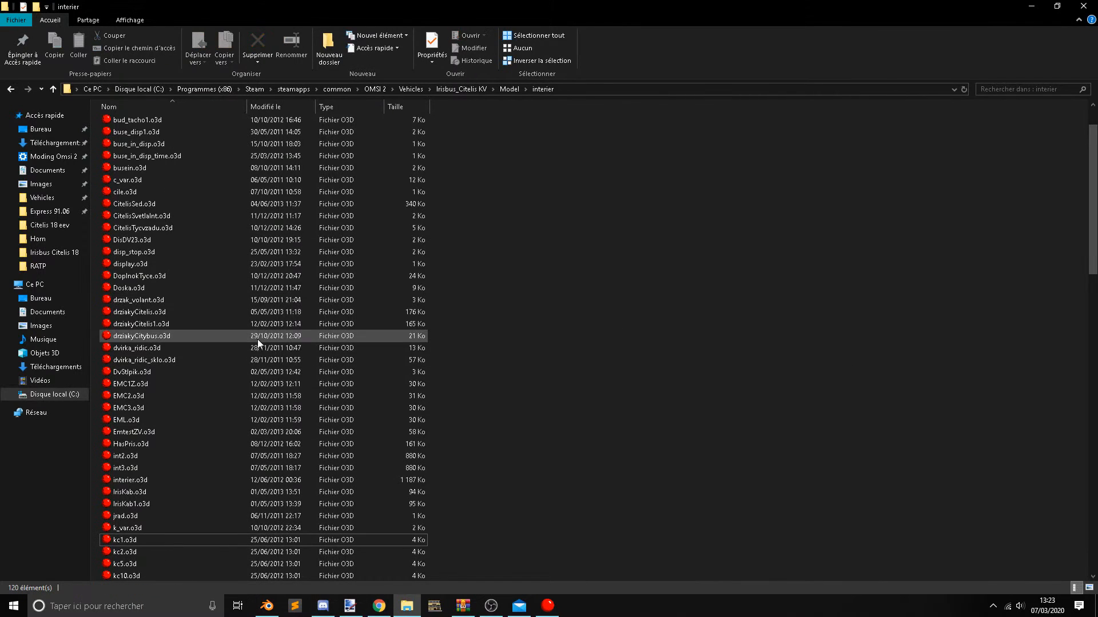
double_click(207, 312)
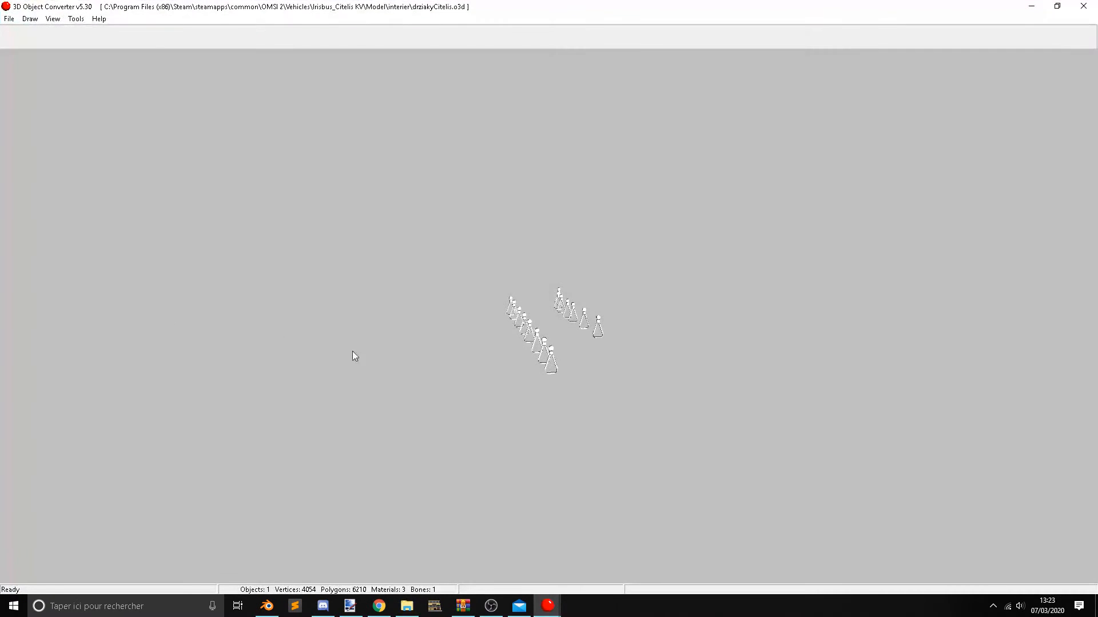
key("alt+Tab")
left_click(144, 324)
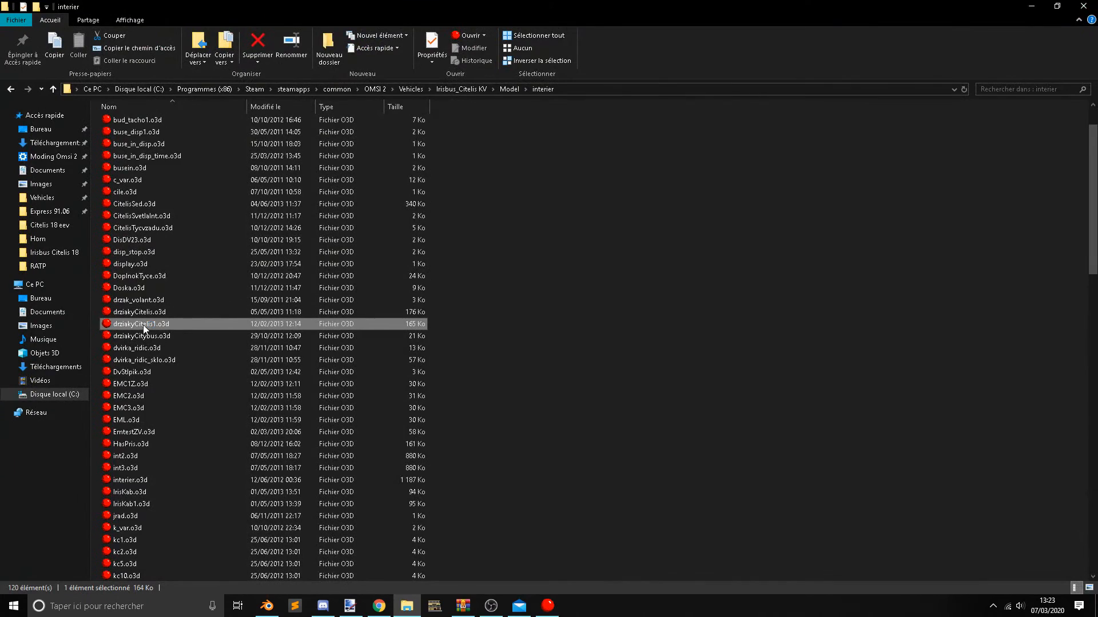
double_click(144, 324)
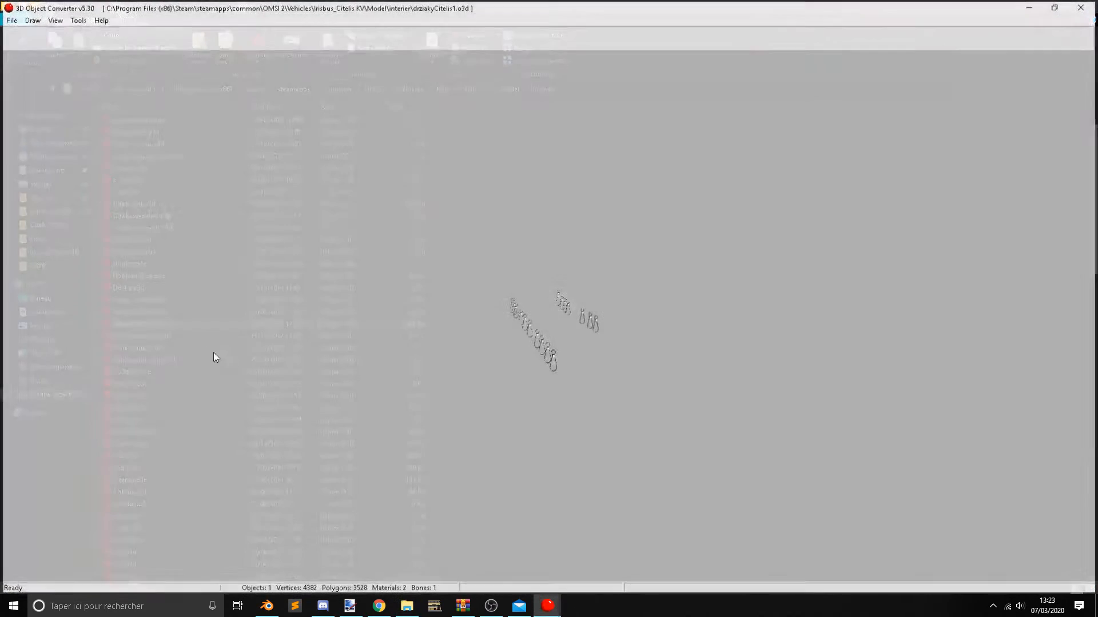
key("alt+Tab")
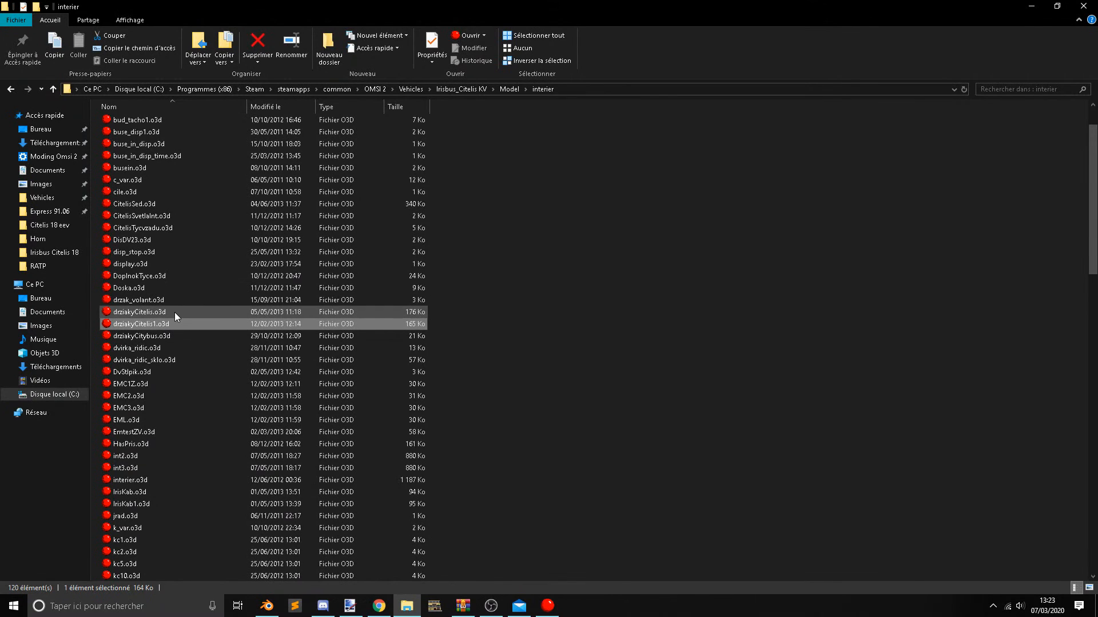
Preview k_var.o3d from the interier folder and close the preview.
scroll(160, 349, "down", 4)
left_click(143, 400)
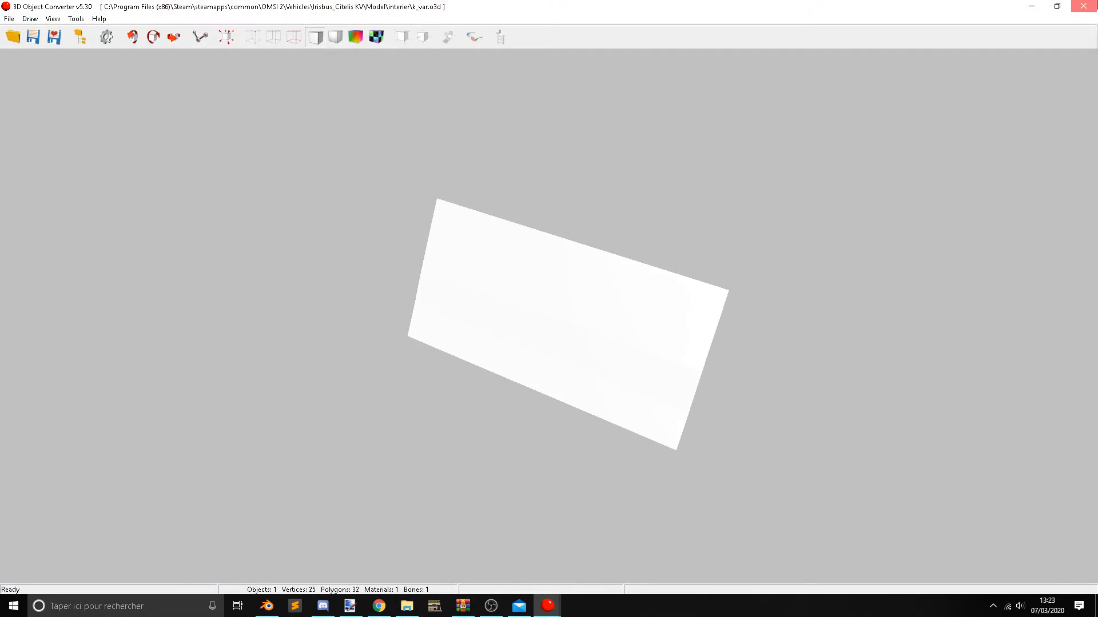
left_click(1084, 6)
Open SvL1.o3d from the interier folder in 3D Object Converter and rotate the light panel to inspect it.
scroll(409, 360, "down", 15)
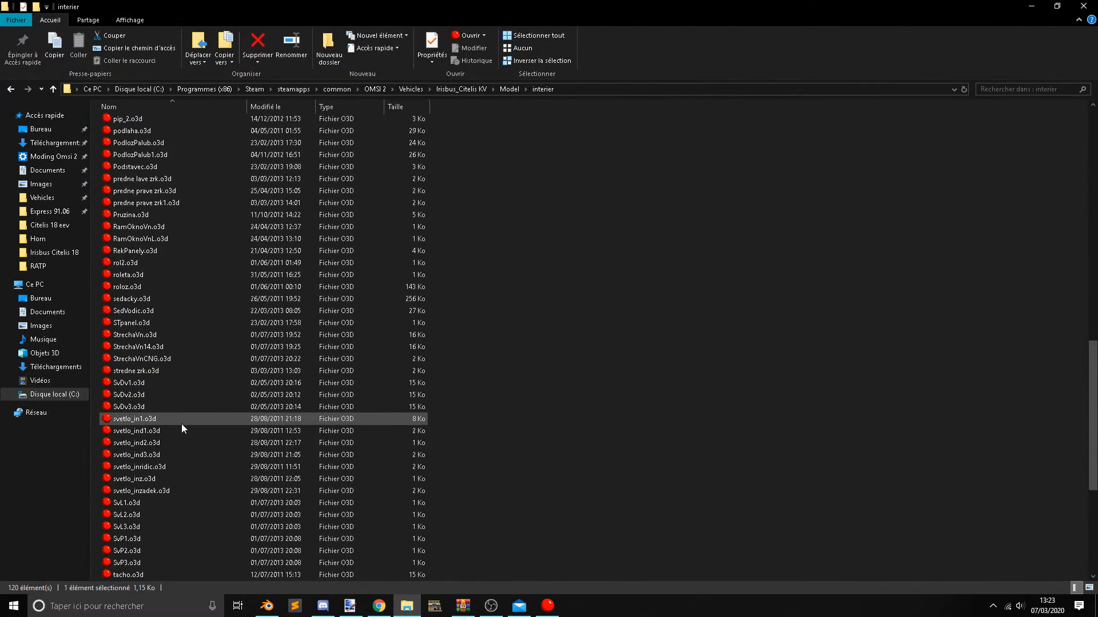
left_click(152, 502)
double_click(152, 502)
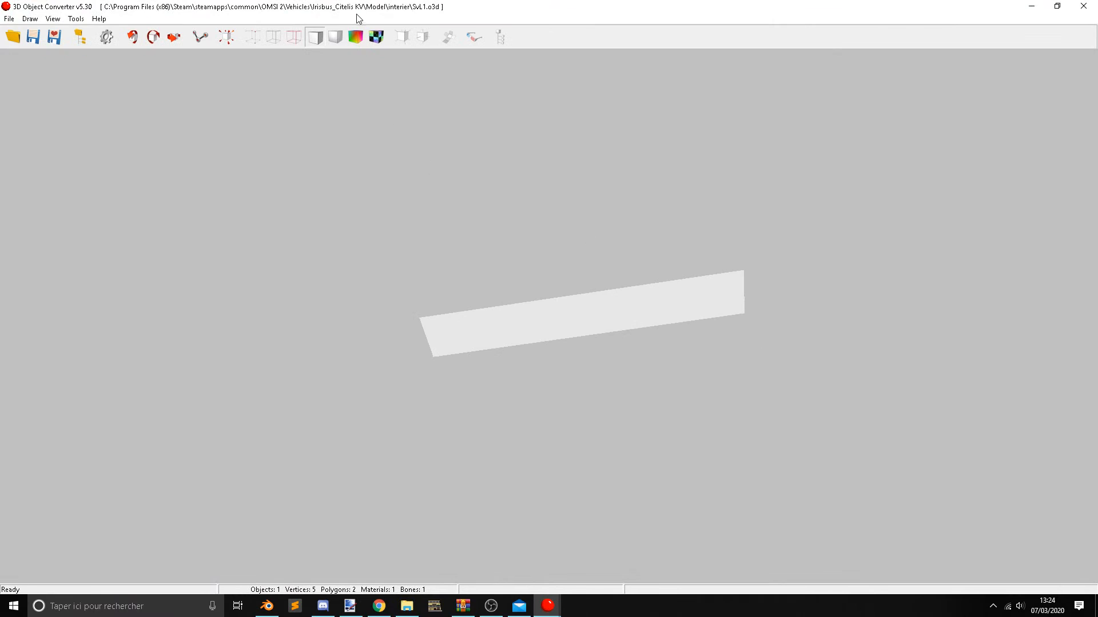
left_click(377, 36)
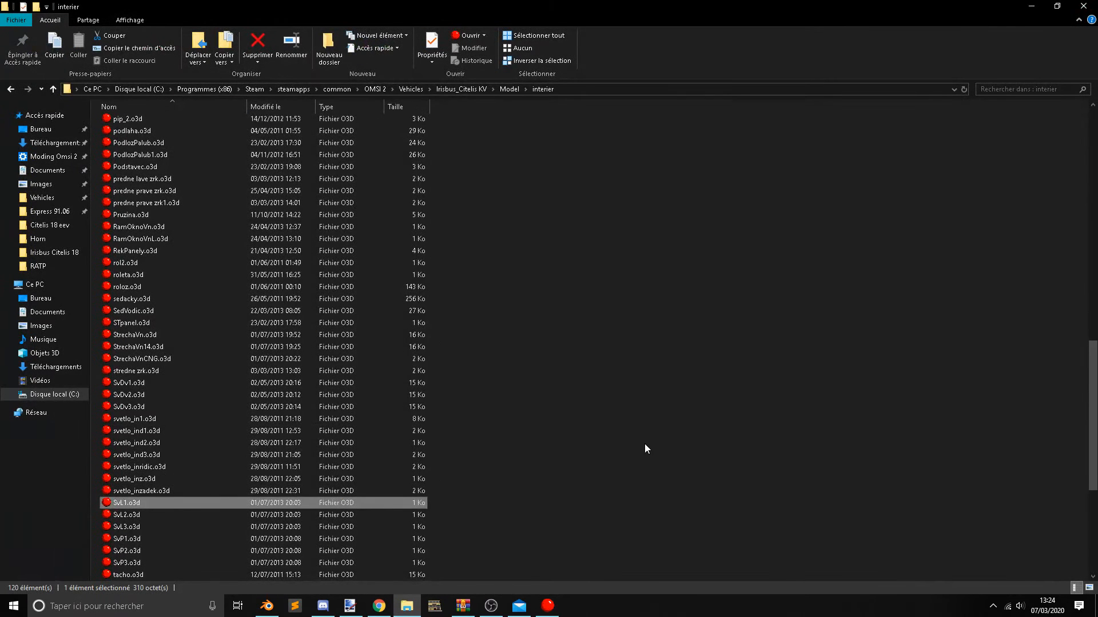
scroll(118, 495, "down", 1)
double_click(143, 470)
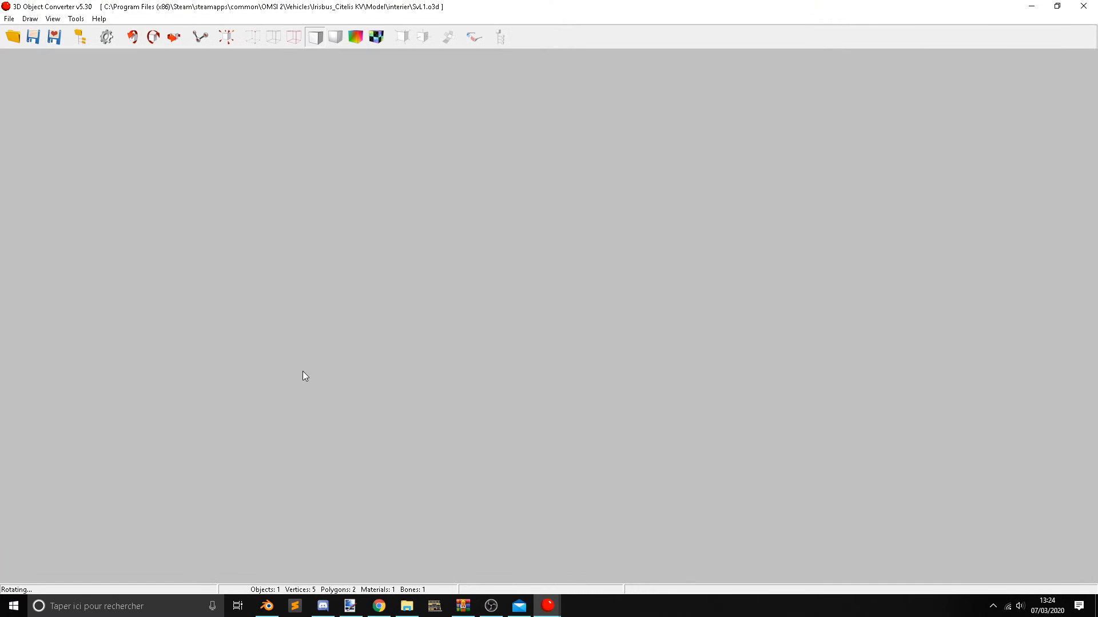
left_click_drag(304, 376, 473, 362)
Start saving the SvL1 model to a new file with Wavefront (*.obj) as the output format.
left_click(10, 19)
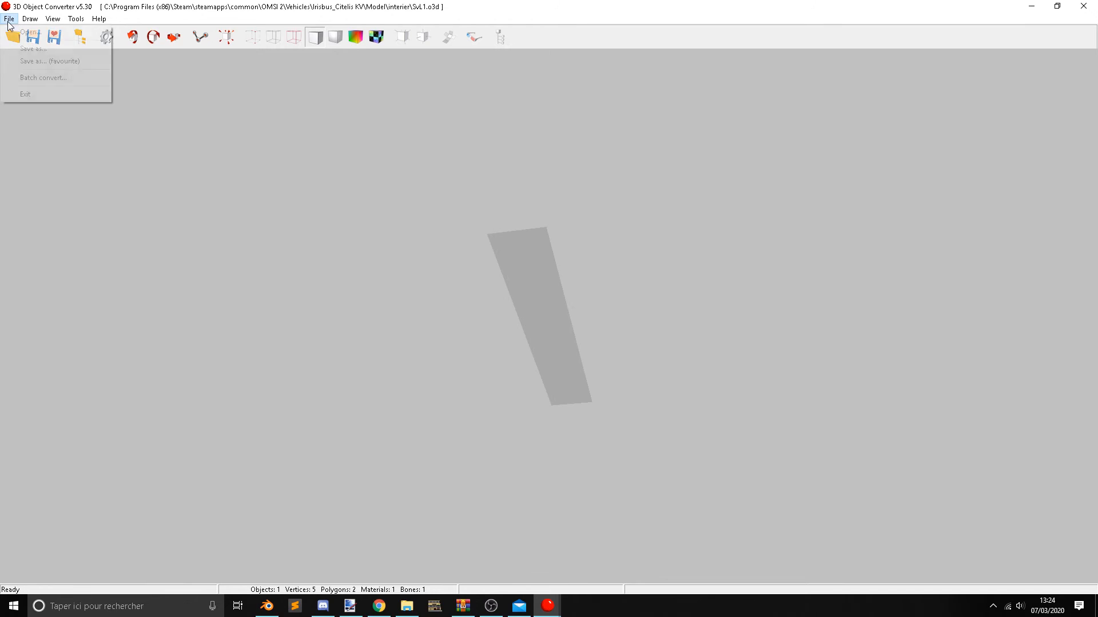
left_click(48, 59)
left_click(572, 356)
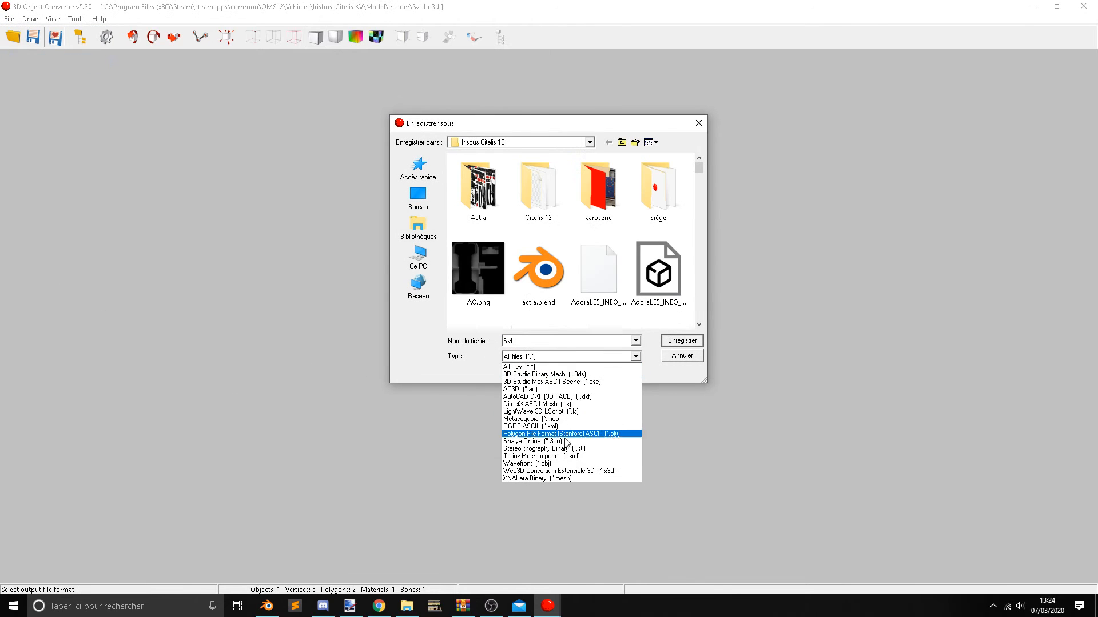
left_click(549, 462)
Create a folder named Lights inside Irisbus Citelis 18 and save the model there as Lum1.
scroll(536, 241, "down", 2)
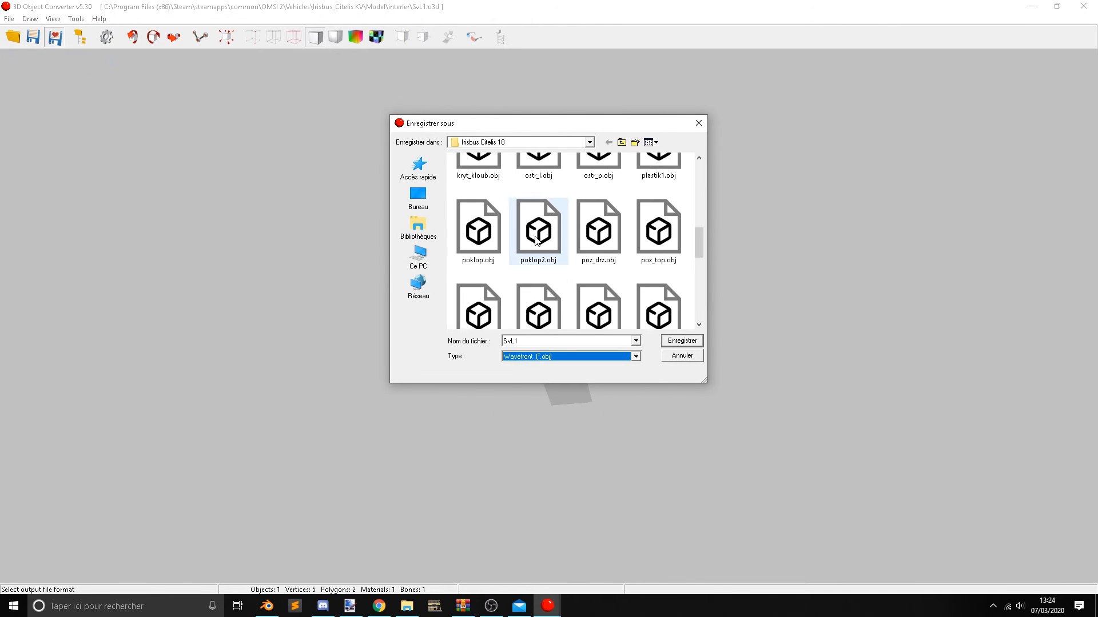
right_click(451, 273)
mouse_move(453, 277)
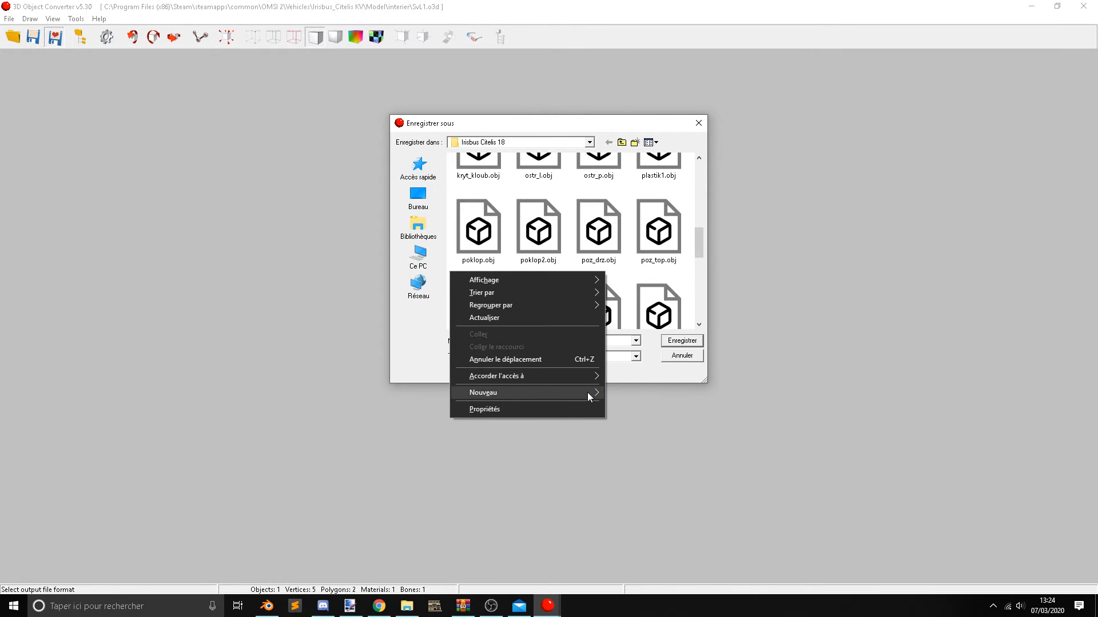
mouse_move(590, 395)
left_click(639, 392)
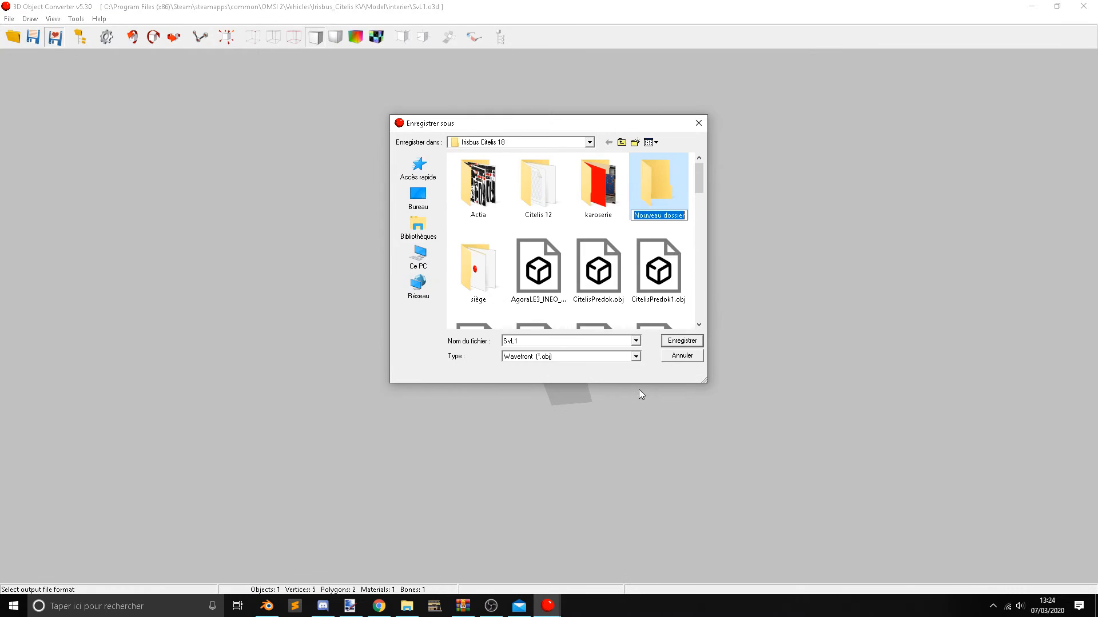
type("Lights")
double_click(666, 203)
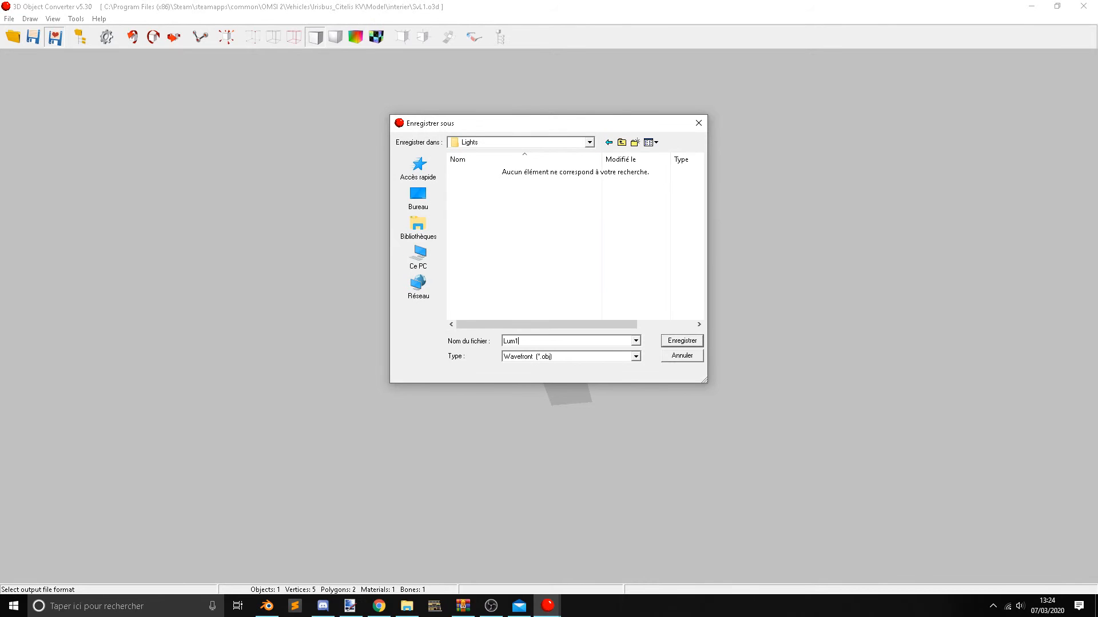
left_click(663, 344)
Return to the interier folder, open SvL2.o3d in 3D Object Converter and rotate the model to inspect it.
left_click(1040, 5)
left_click(149, 482)
double_click(149, 482)
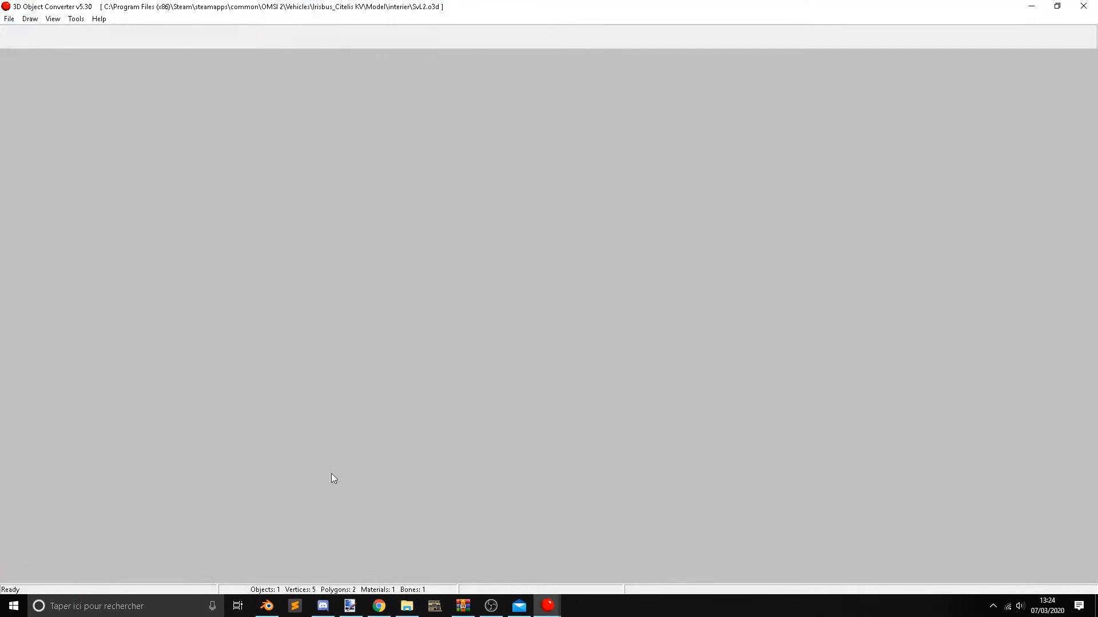
left_click_drag(331, 474, 355, 331)
left_click_drag(545, 331, 610, 371)
Save the SvL2 model in Wavefront (*.obj) format to the Lights folder.
left_click(9, 18)
left_click(32, 60)
left_click(591, 357)
left_click(566, 463)
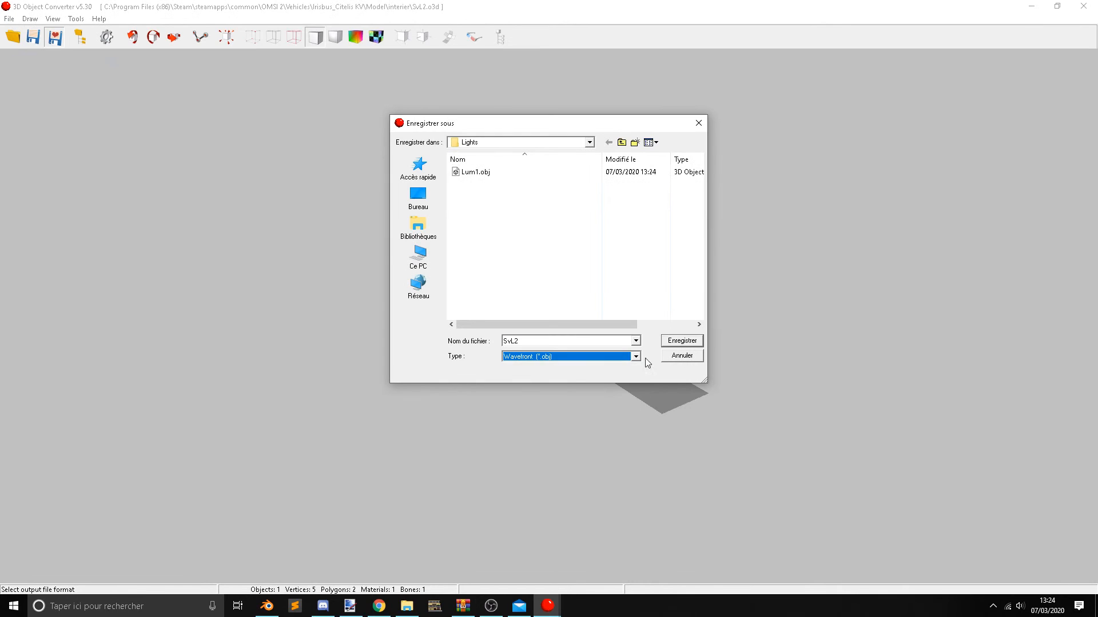
left_click(680, 341)
left_click_drag(663, 361, 643, 359)
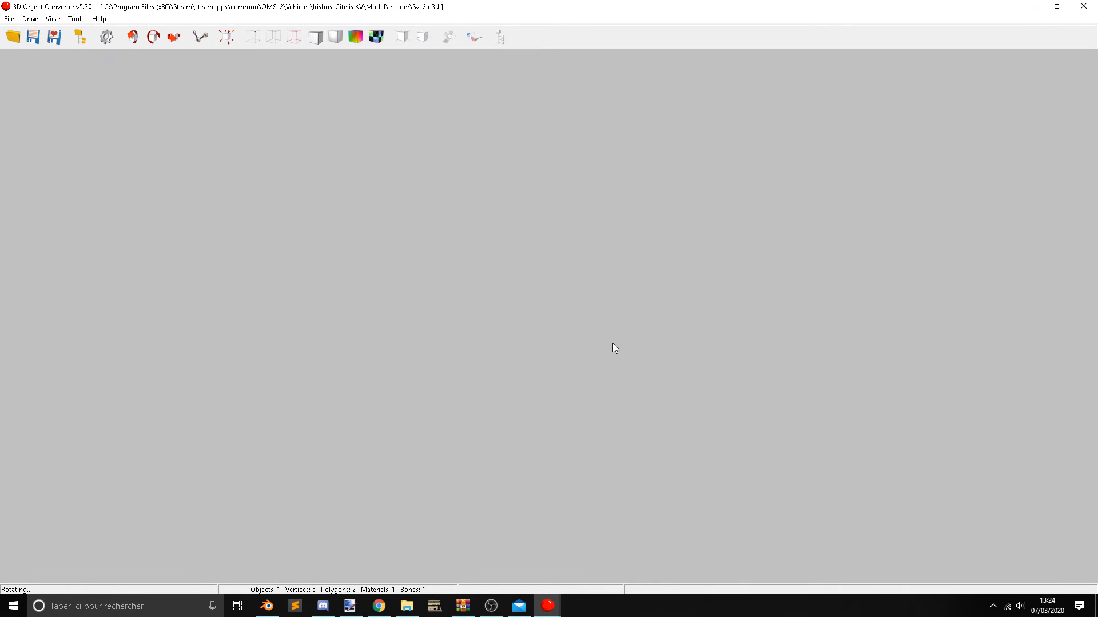
left_click_drag(610, 418, 595, 423)
Switch back to the interier folder and open SvL3.o3d in 3D Object Converter.
left_click(407, 606)
left_click(134, 492)
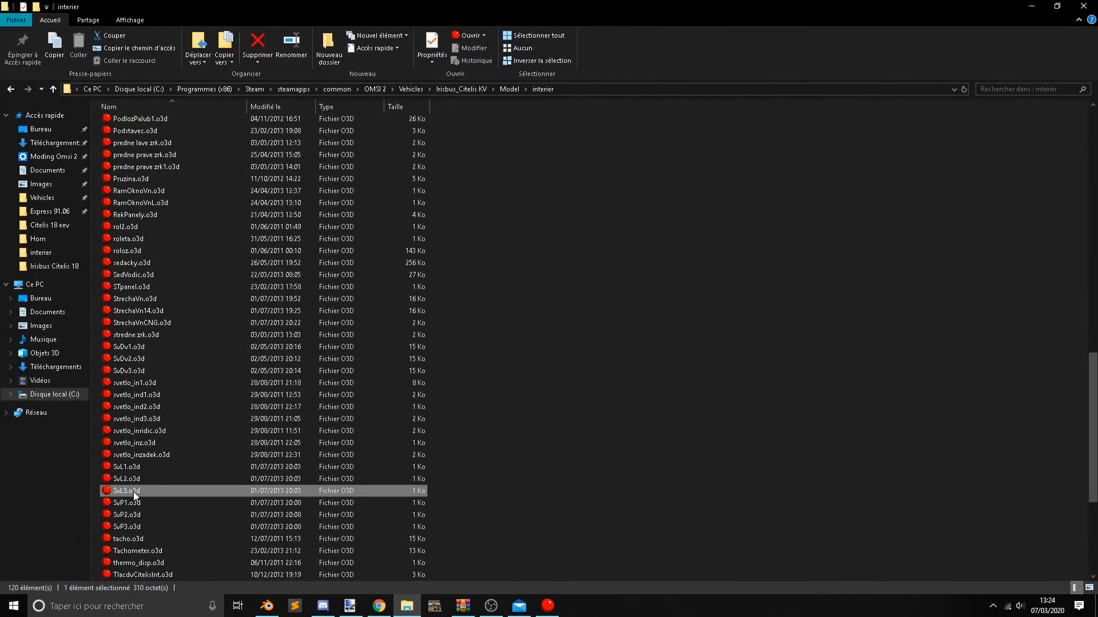
double_click(132, 491)
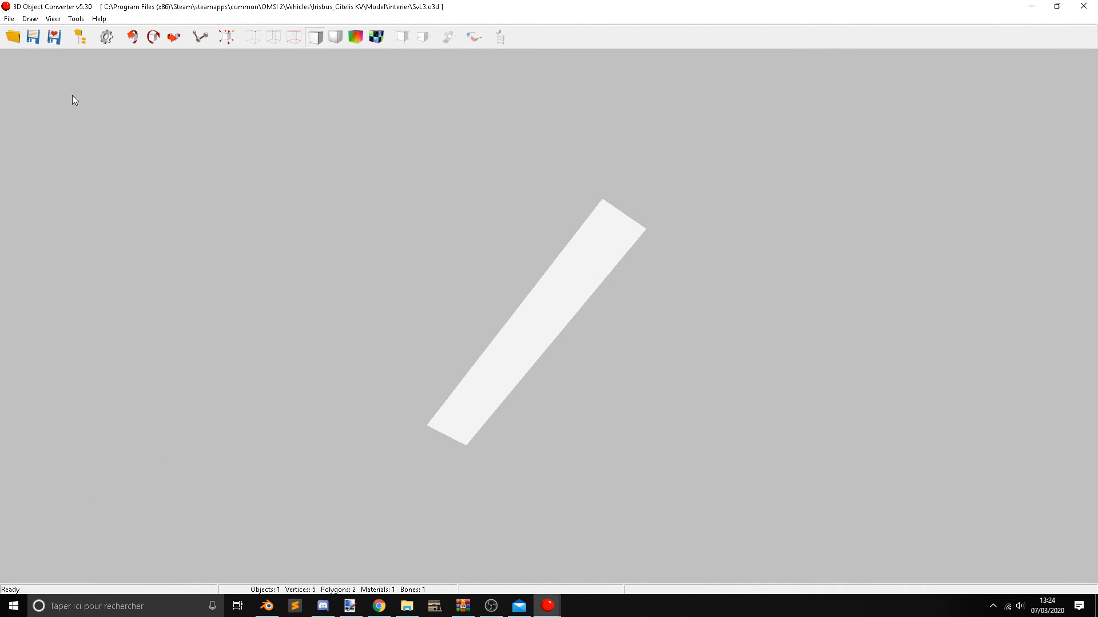
Save the SvL3 model in Wavefront (*.obj) format to the Lights folder.
left_click(9, 19)
left_click(41, 59)
left_click(634, 356)
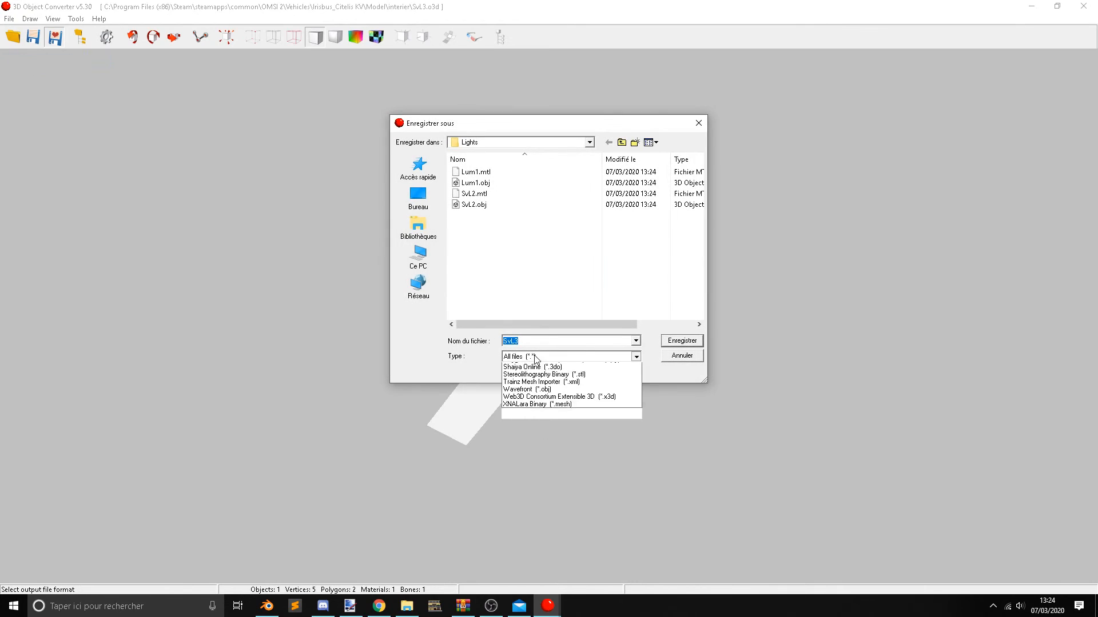
left_click(559, 463)
left_click(682, 341)
Open SvP1.o3d from the interier folder and save it in Wavefront (*.obj) format to the Lights folder.
key("alt+Tab")
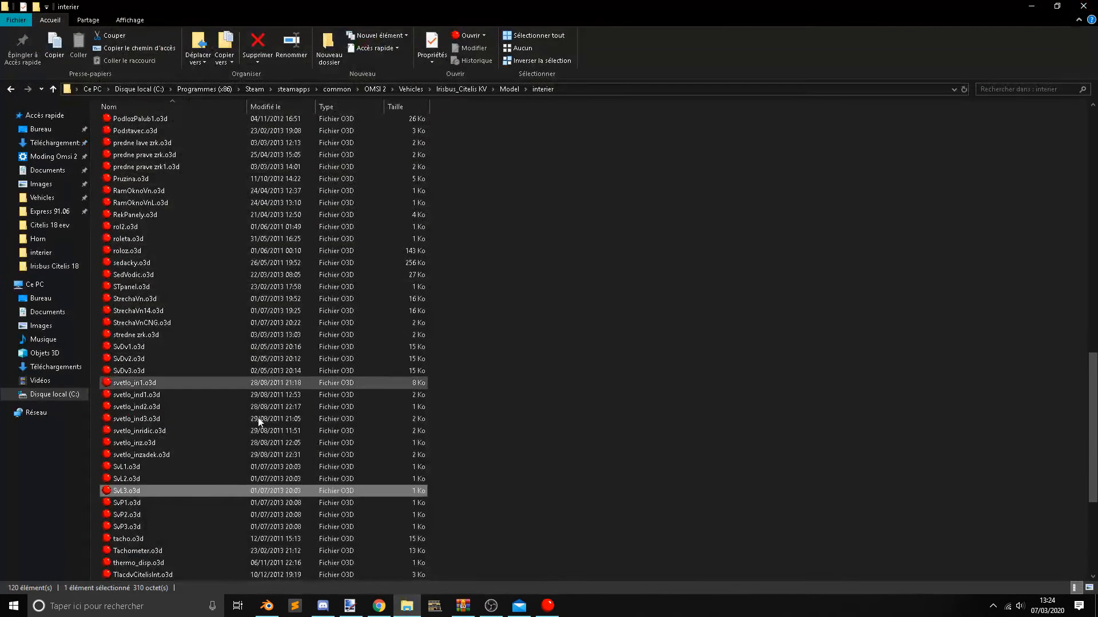
left_click(169, 504)
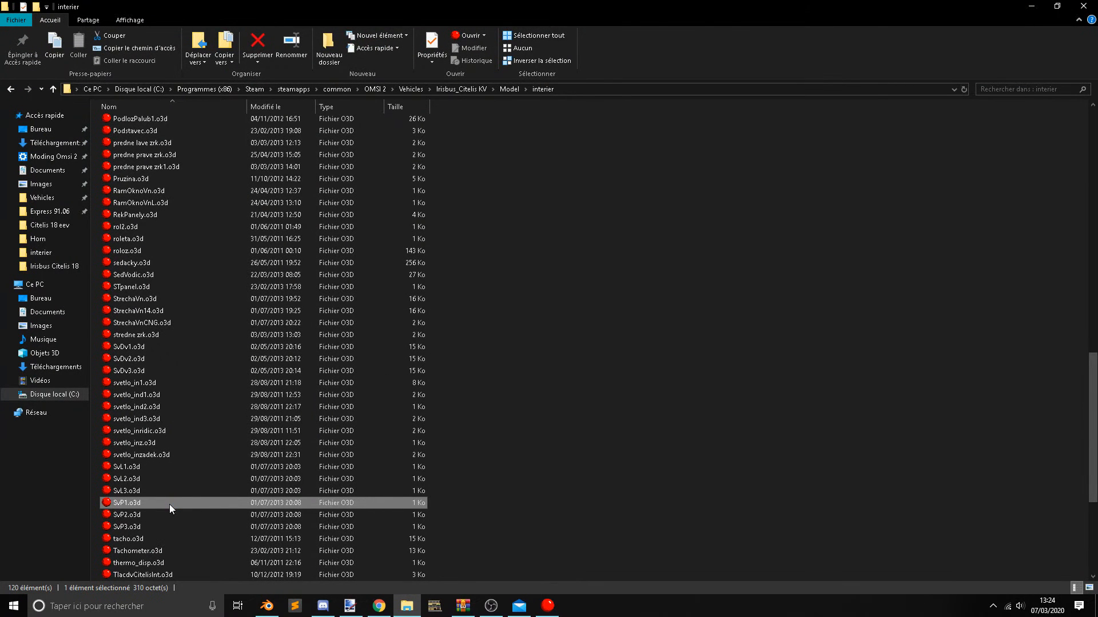
double_click(169, 504)
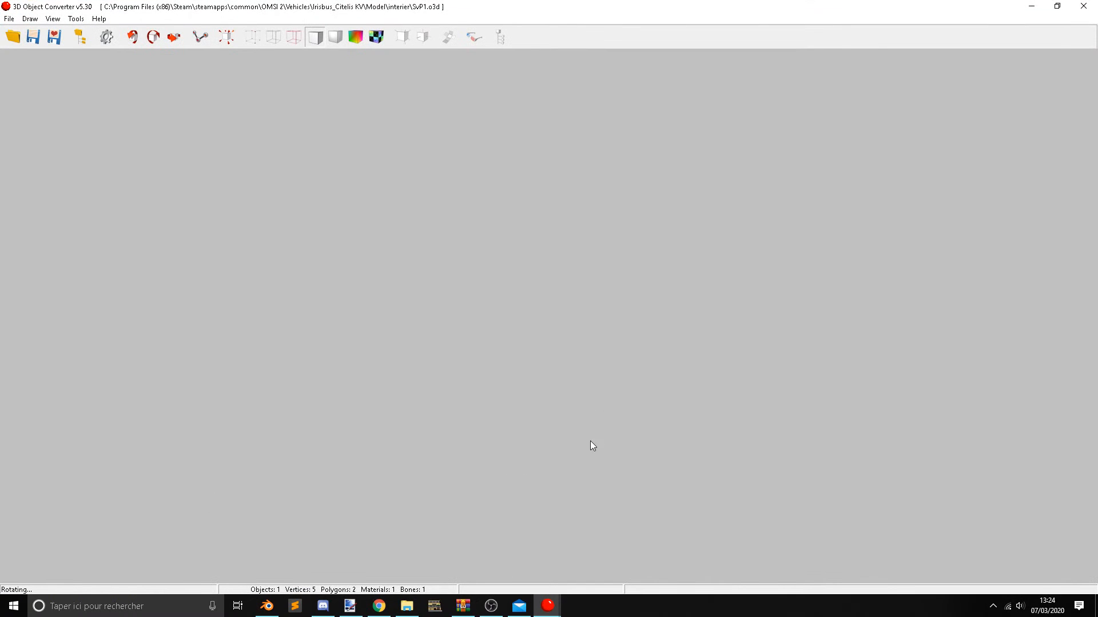
left_click_drag(611, 307, 458, 400)
left_click(9, 19)
left_click(32, 61)
left_click(539, 356)
left_click(554, 465)
left_click(664, 341)
Open SvP2.o3d from the interier folder and save it in Wavefront (*.obj) format to the Lights folder.
key("alt+Tab")
left_click(155, 515)
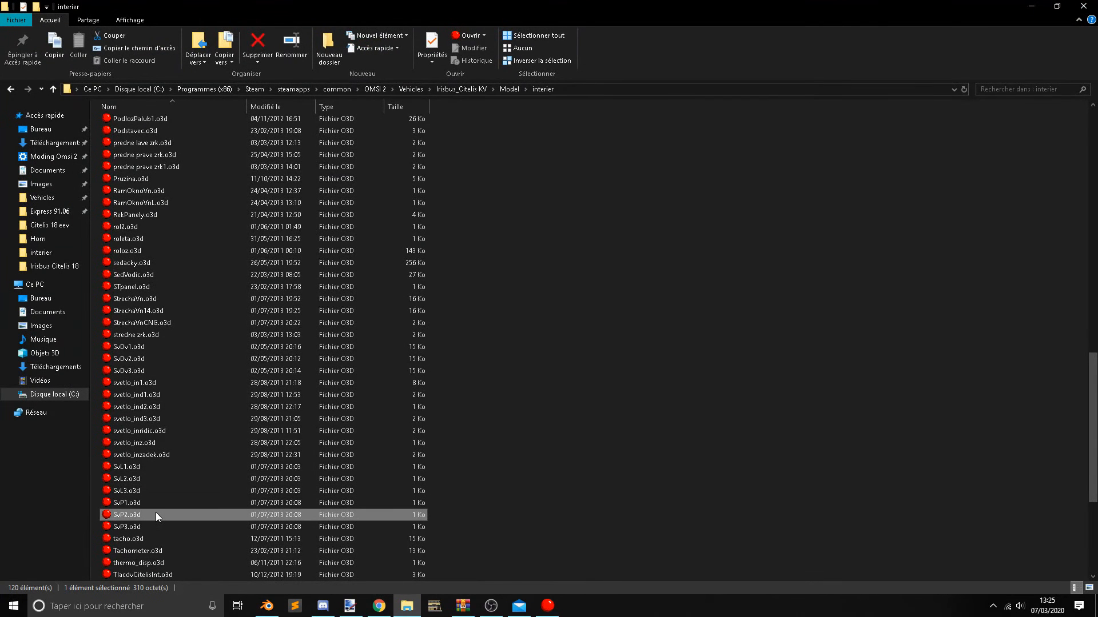
double_click(156, 515)
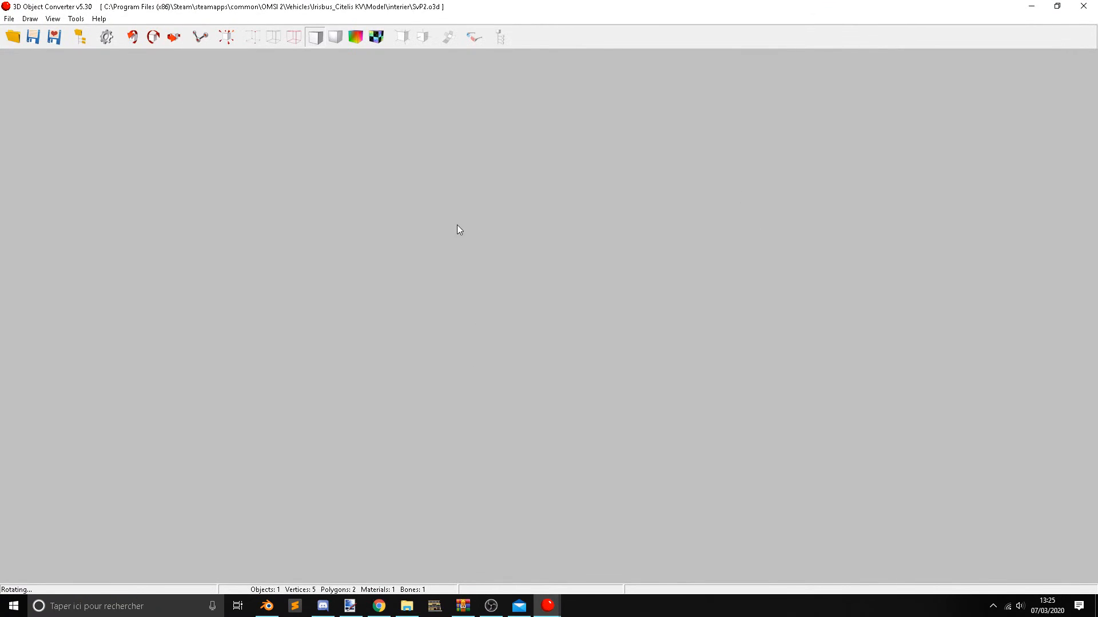
left_click_drag(458, 230, 450, 311)
left_click(10, 19)
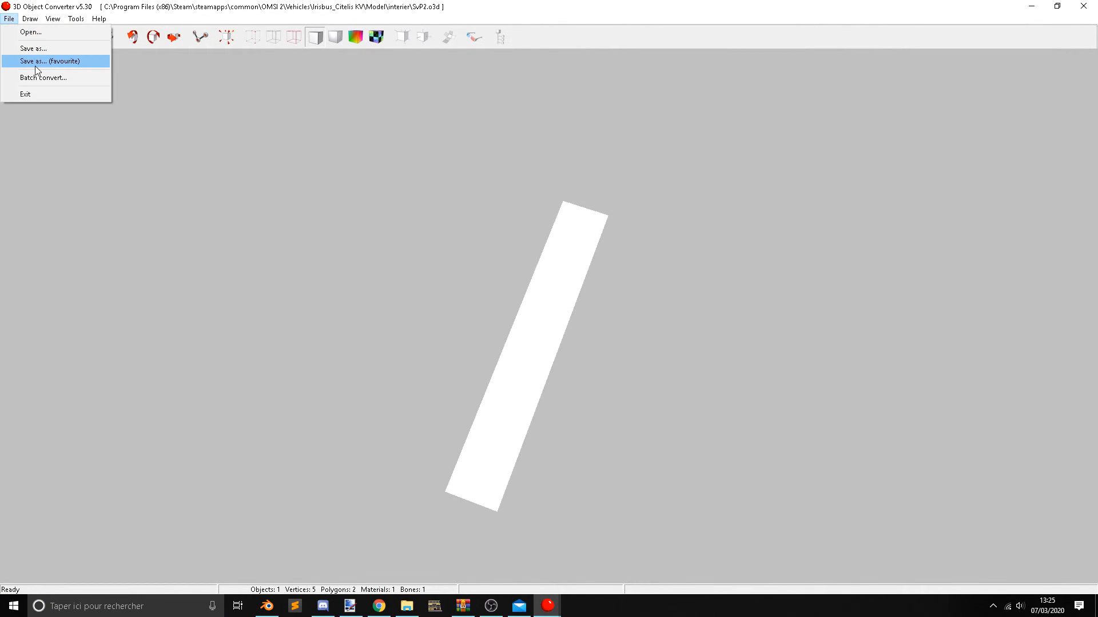
left_click(34, 61)
left_click(572, 356)
left_click(553, 463)
key("Return")
Open SvP3.o3d from the interier folder, save it as Wavefront (*.obj) to the Lights folder and close 3D Object Converter.
key("alt+Tab")
left_click(221, 531)
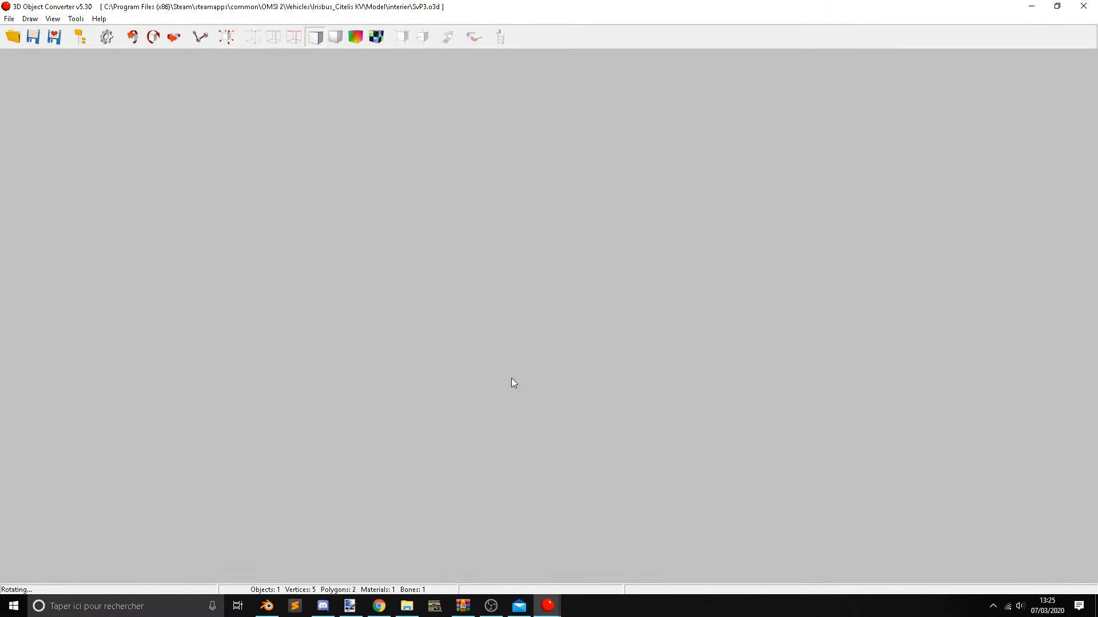
left_click_drag(511, 379, 619, 297)
left_click(9, 18)
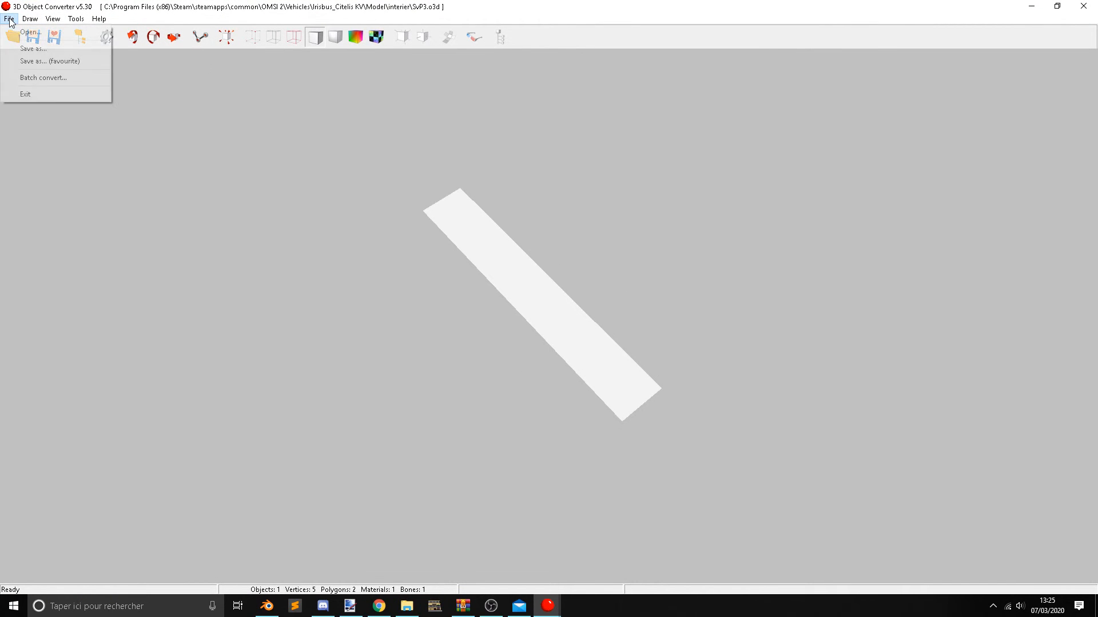
left_click(40, 61)
left_click(515, 357)
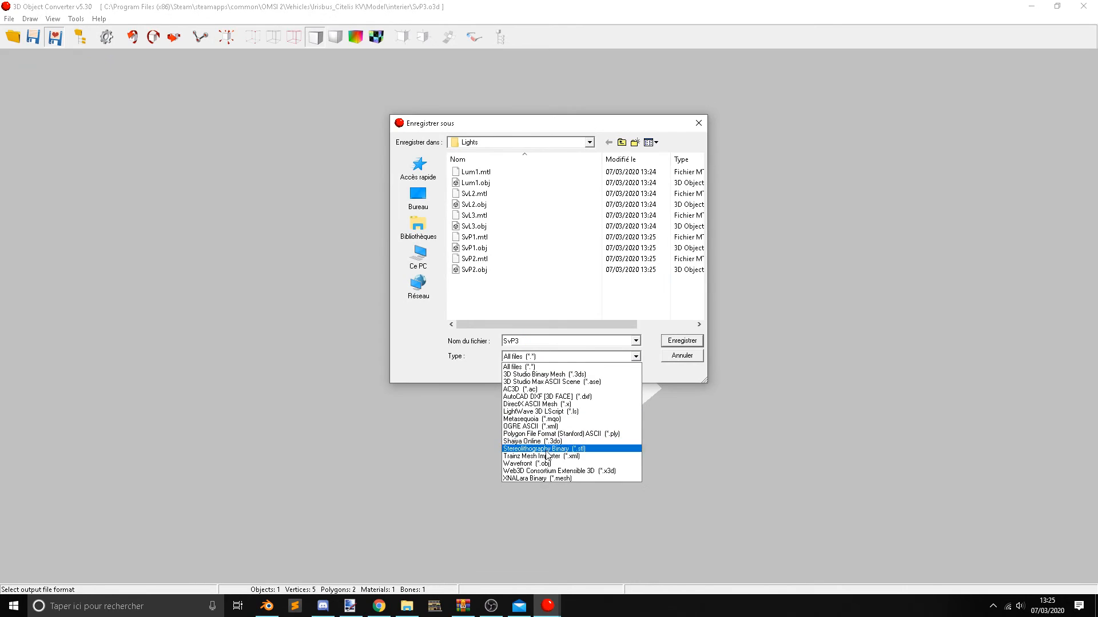
left_click(546, 463)
left_click(691, 340)
left_click(1083, 6)
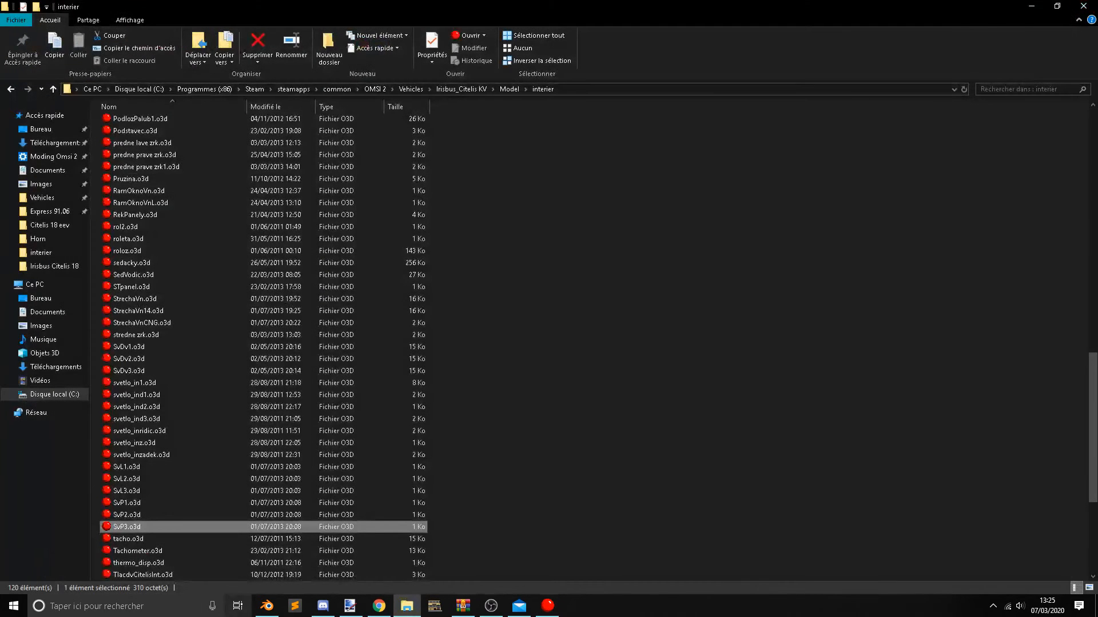
Switch to Blender and bring the whole bus interior into view.
left_click(267, 606)
middle_click_drag(509, 342, 337, 277)
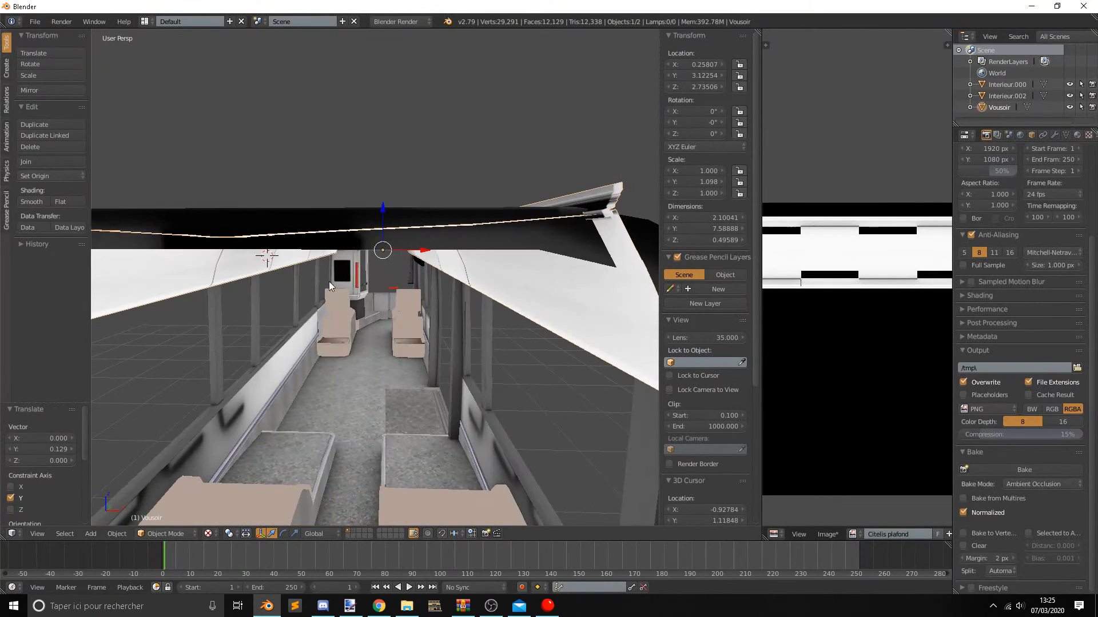
scroll(337, 277, "down", 5)
middle_click_drag(294, 210, 293, 238)
left_click(34, 21)
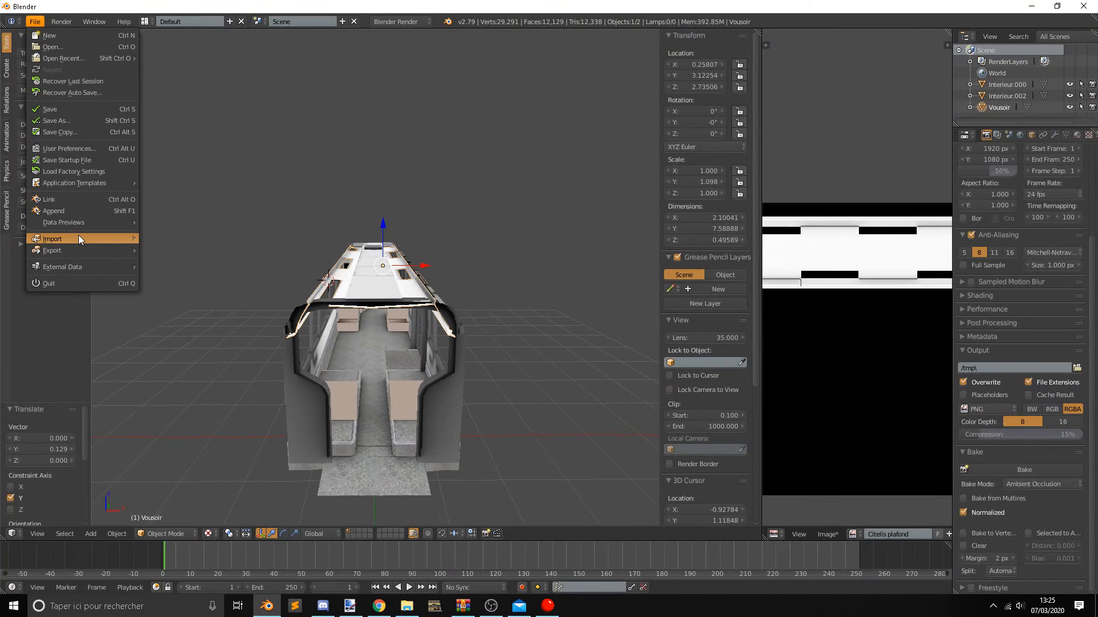
mouse_move(78, 237)
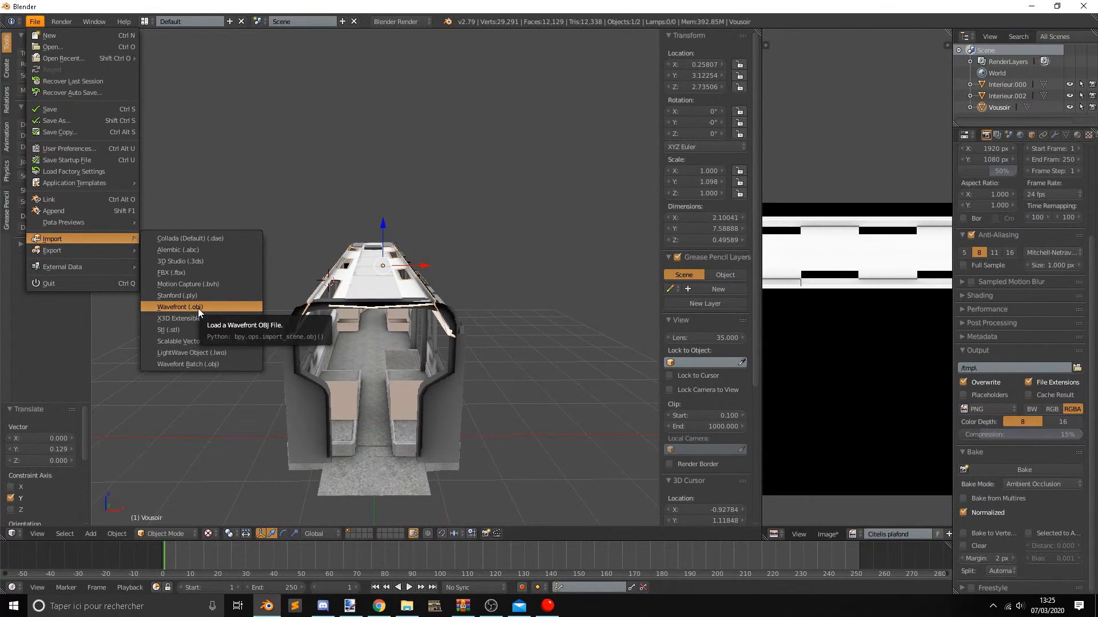
left_click(198, 308)
left_click(1072, 66)
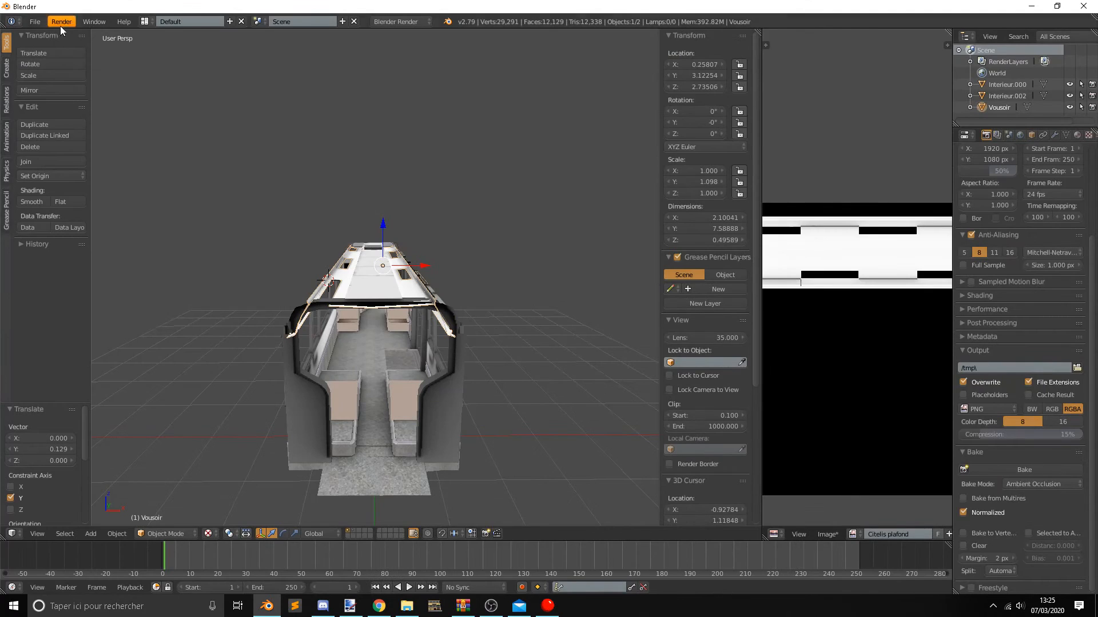
left_click(39, 24)
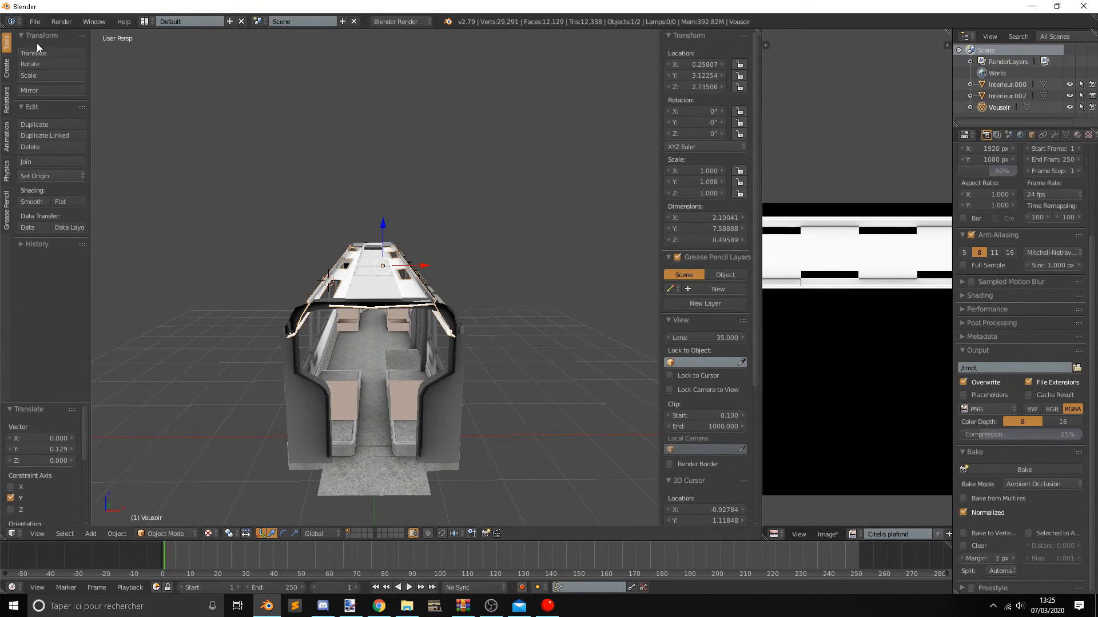
Start a Wavefront Batch import from the Lights folder with Y Forward, Z Up and Keep Vert Order.
left_click(34, 21)
mouse_move(86, 239)
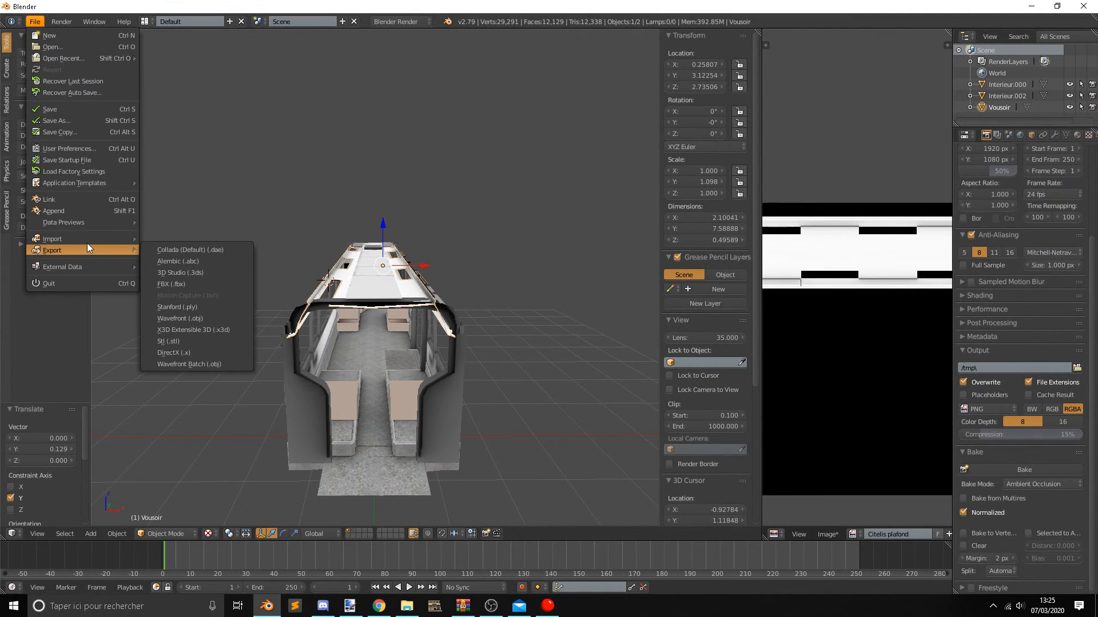
left_click(236, 362)
left_click(183, 123)
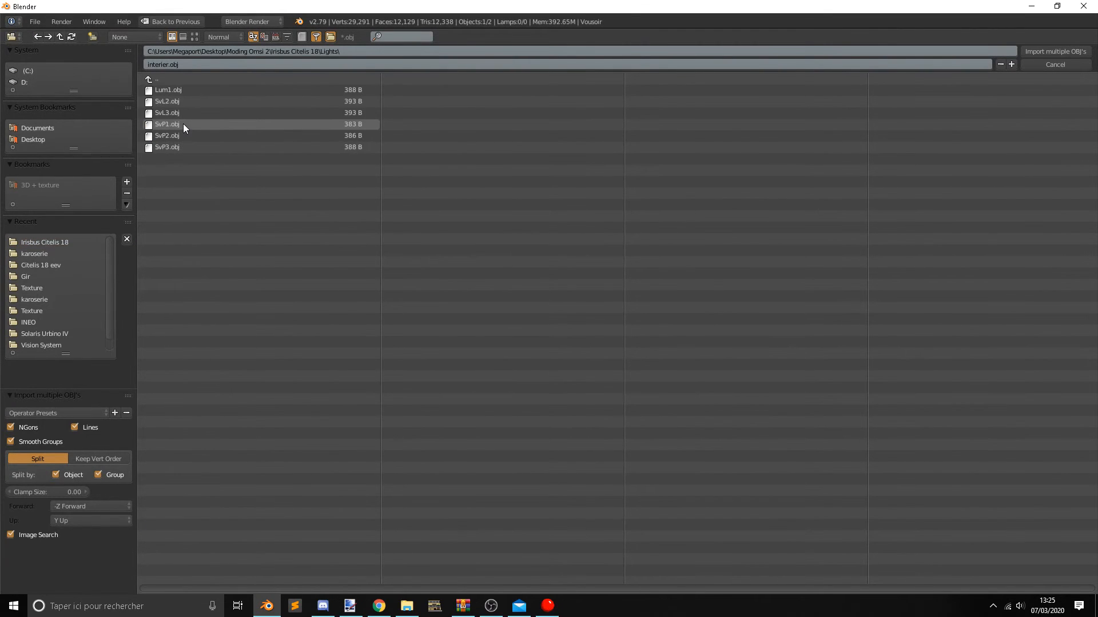
left_click_drag(192, 177, 179, 91)
left_click(84, 506)
left_click(80, 480)
left_click(88, 521)
left_click(74, 480)
left_click(92, 460)
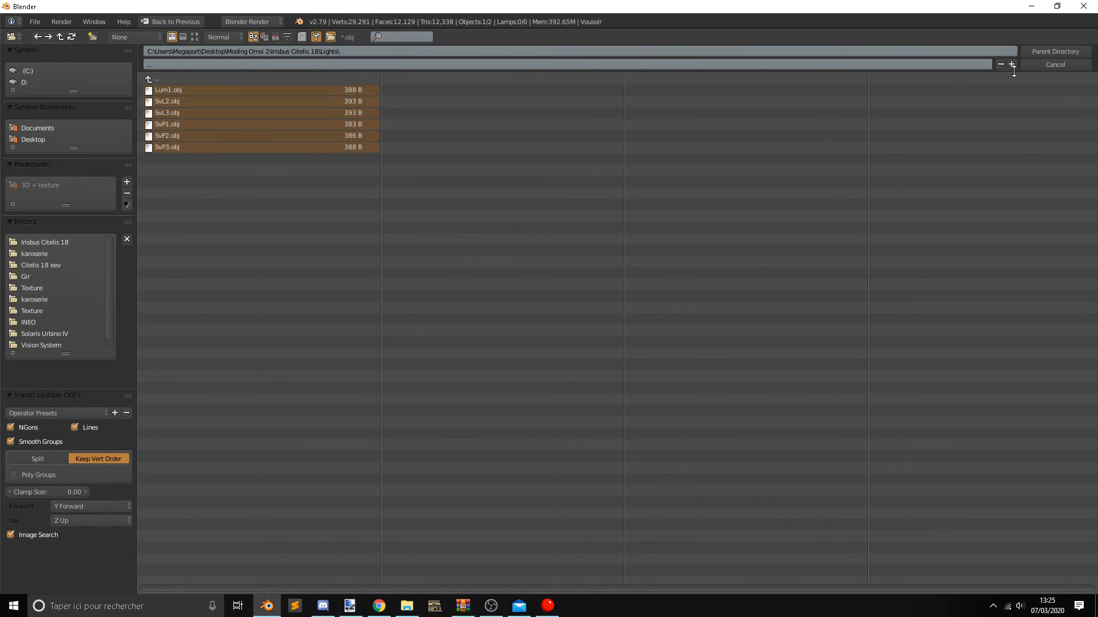
Select all the OBJ files in the Lights folder, Lum1 through SvP3, and import them together.
left_click(1062, 52)
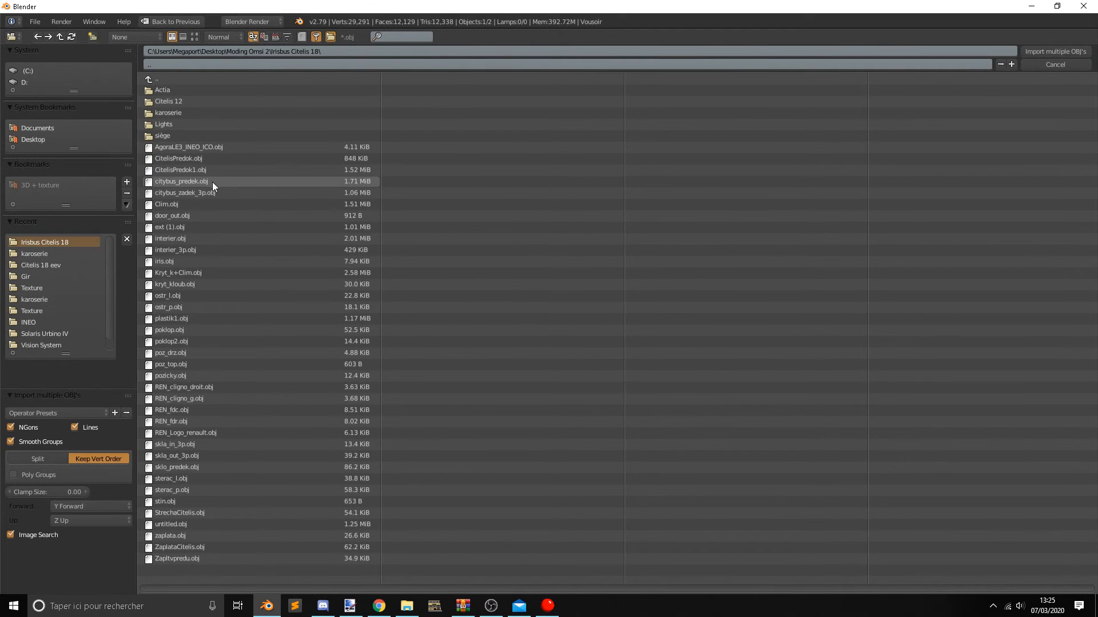
double_click(207, 123)
left_click_drag(194, 201, 183, 88)
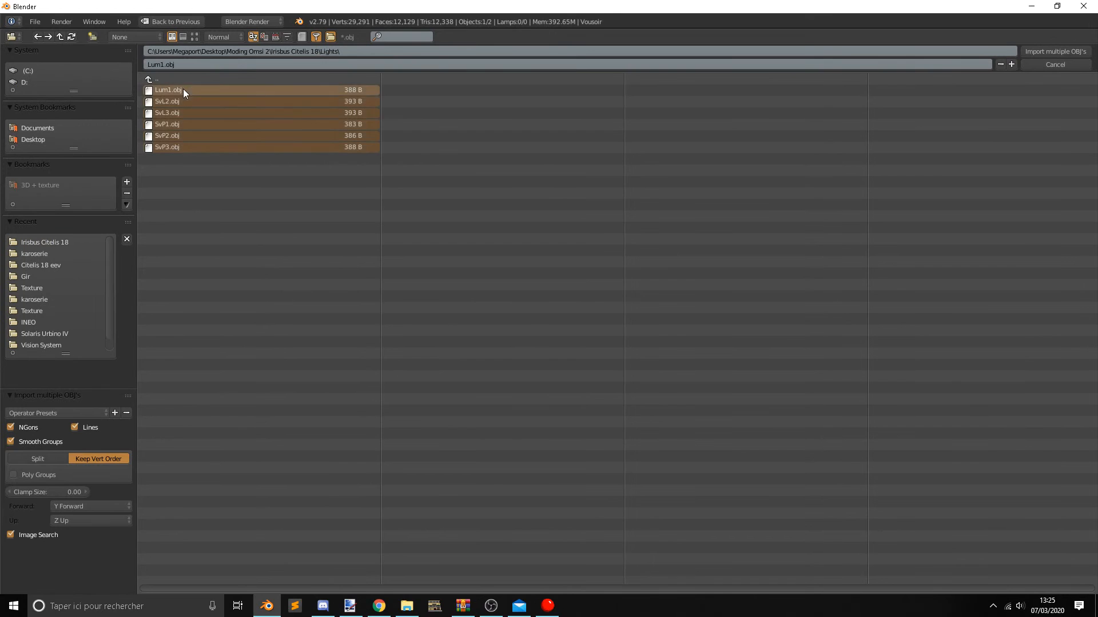
left_click(1061, 51)
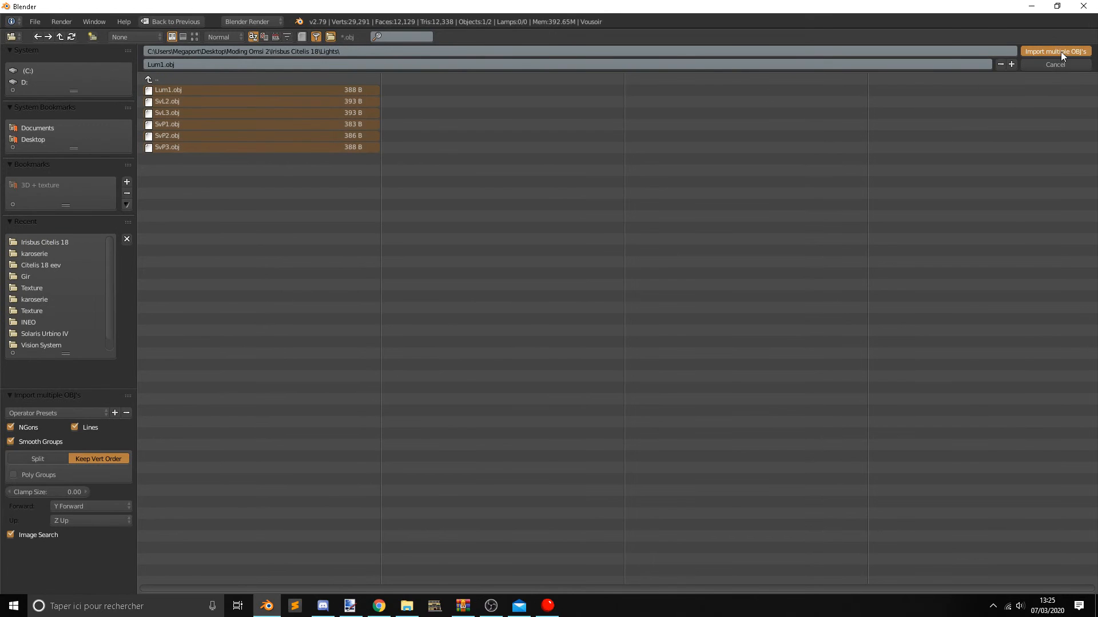
Find the missing texture files of the imported lights in the Irisbus Citelis 18 folder.
middle_click_drag(478, 290, 354, 320)
right_click(197, 299)
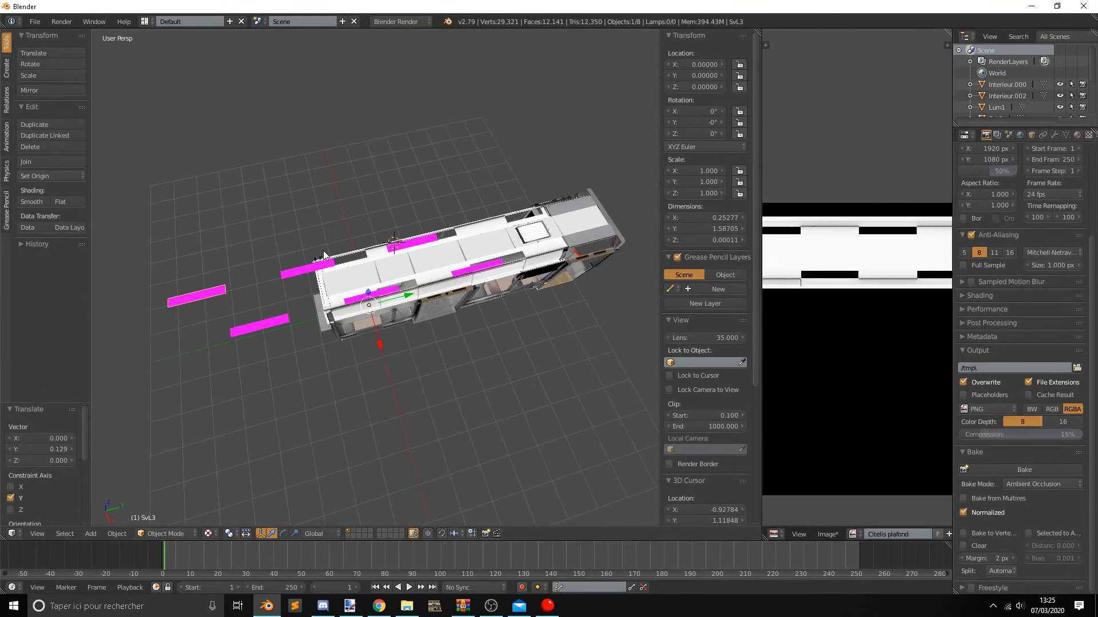
middle_click_drag(557, 252, 543, 255)
scroll(208, 277, "up", 2)
middle_click_drag(306, 246, 340, 254, "shift")
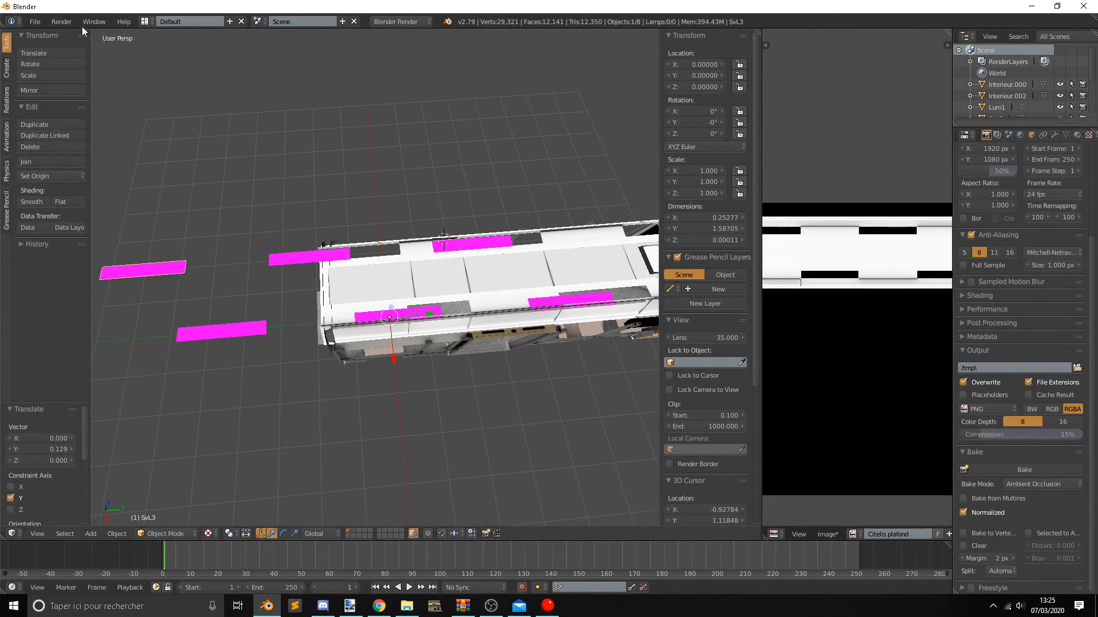
left_click(34, 21)
mouse_move(74, 262)
left_click(229, 349)
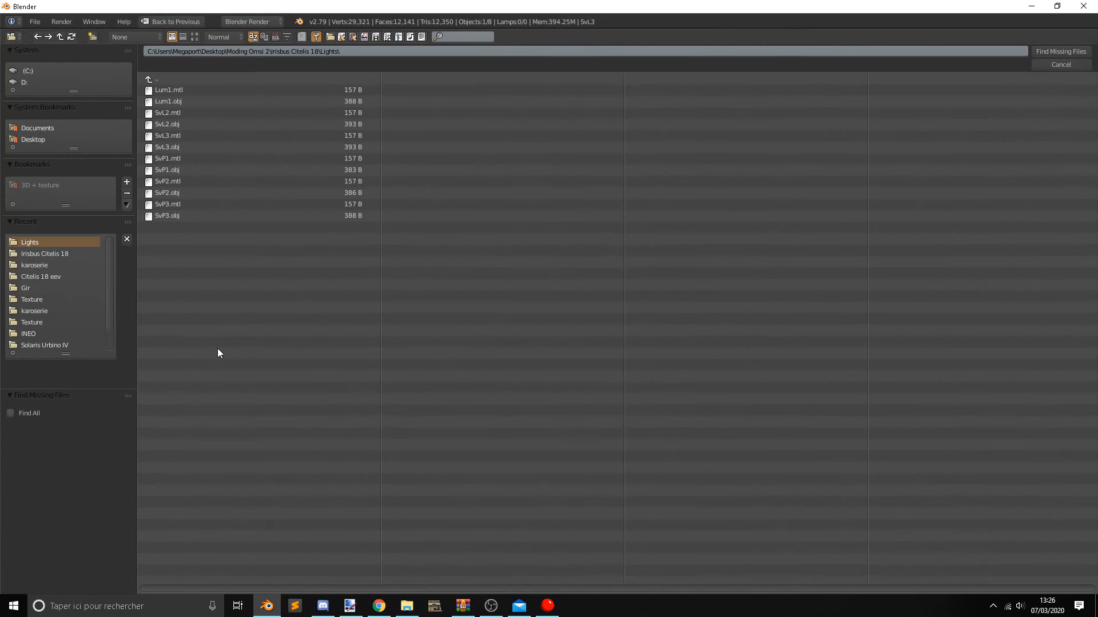
left_click(55, 253)
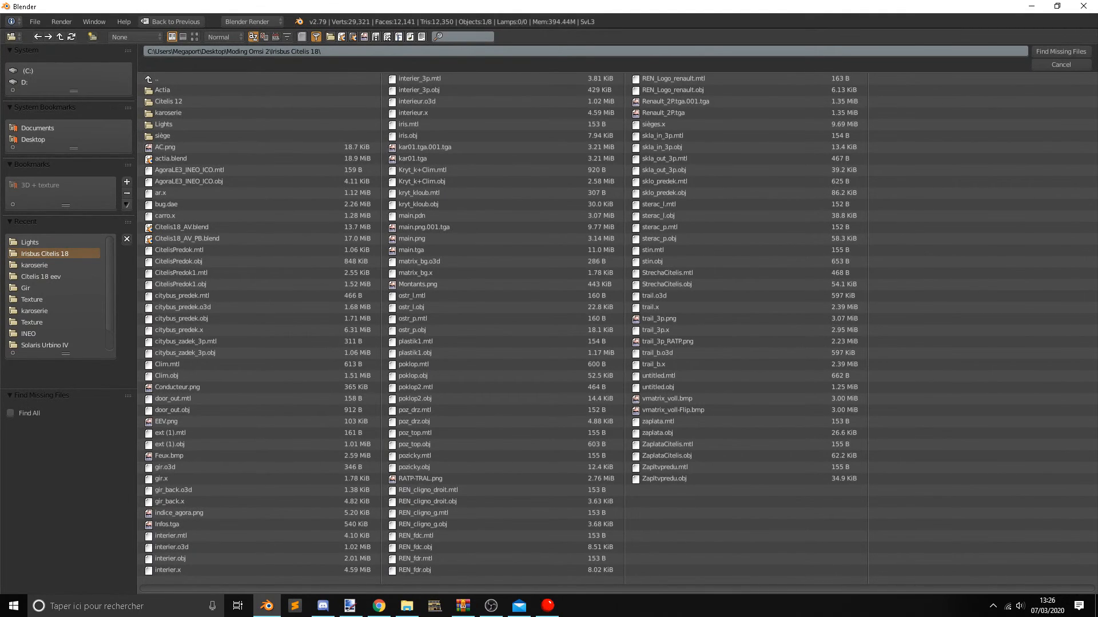
left_click(1060, 53)
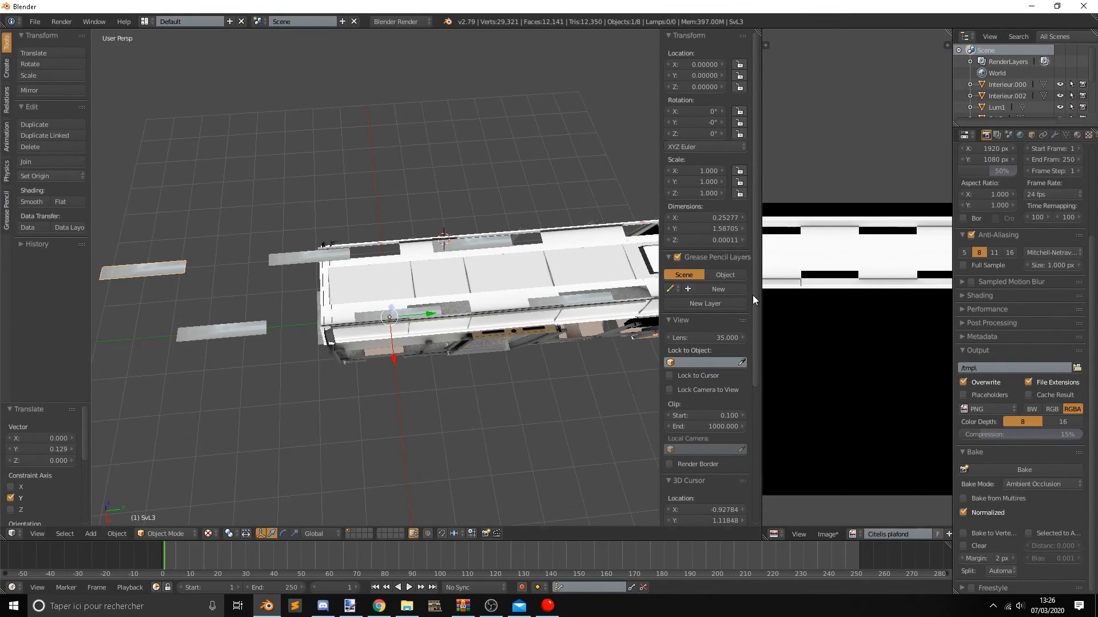
Select the Lum1 light and set its origin to its geometry.
right_click(260, 325)
middle_click_drag(301, 273, 360, 287)
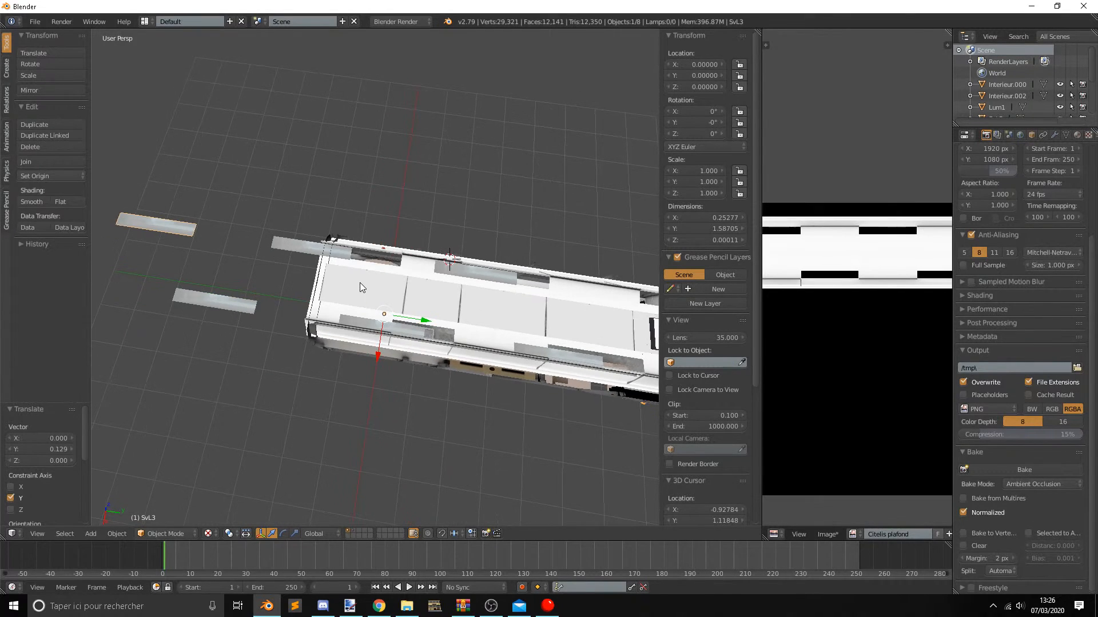
right_click(526, 270)
key("KP_Decimal")
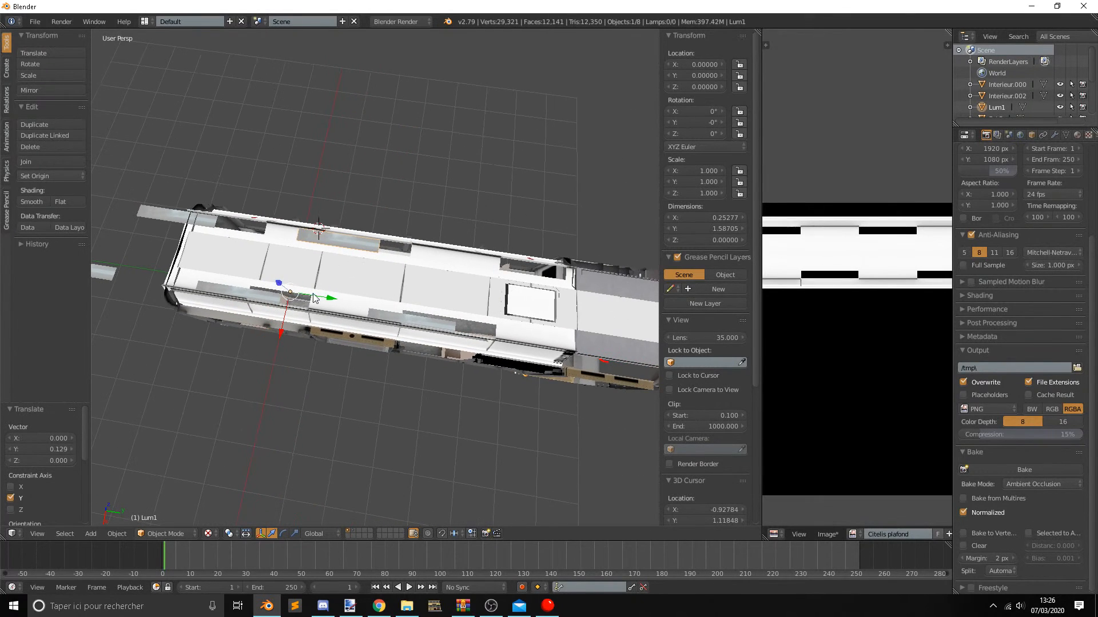
key("ctrl+shift+alt+c")
left_click(366, 258)
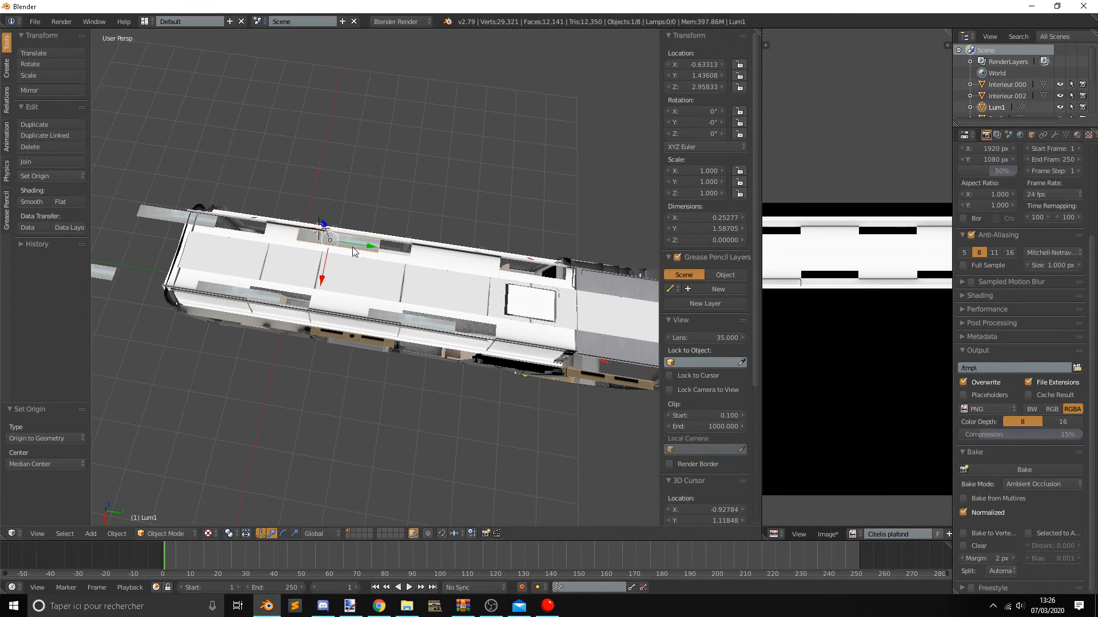
Move Lum1 along Y to about 5.24, over the ceiling opening beside the square roof hatch.
left_click_drag(359, 246, 529, 275)
scroll(412, 300, "up", 3)
middle_click_drag(556, 286, 462, 217, "shift")
scroll(495, 271, "up", 8)
left_click_drag(454, 204, 508, 217)
middle_click_drag(507, 217, 496, 246)
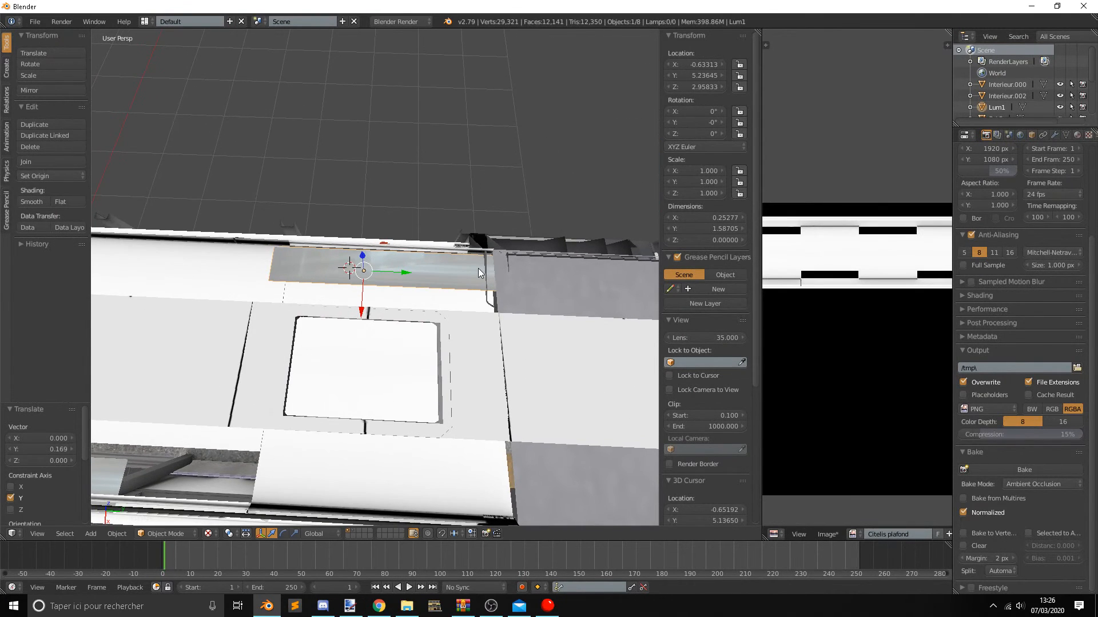
Scale Lum1 along Y to about 0.77 and shift it lengthwise to fit the ceiling opening.
key("s")
key("y")
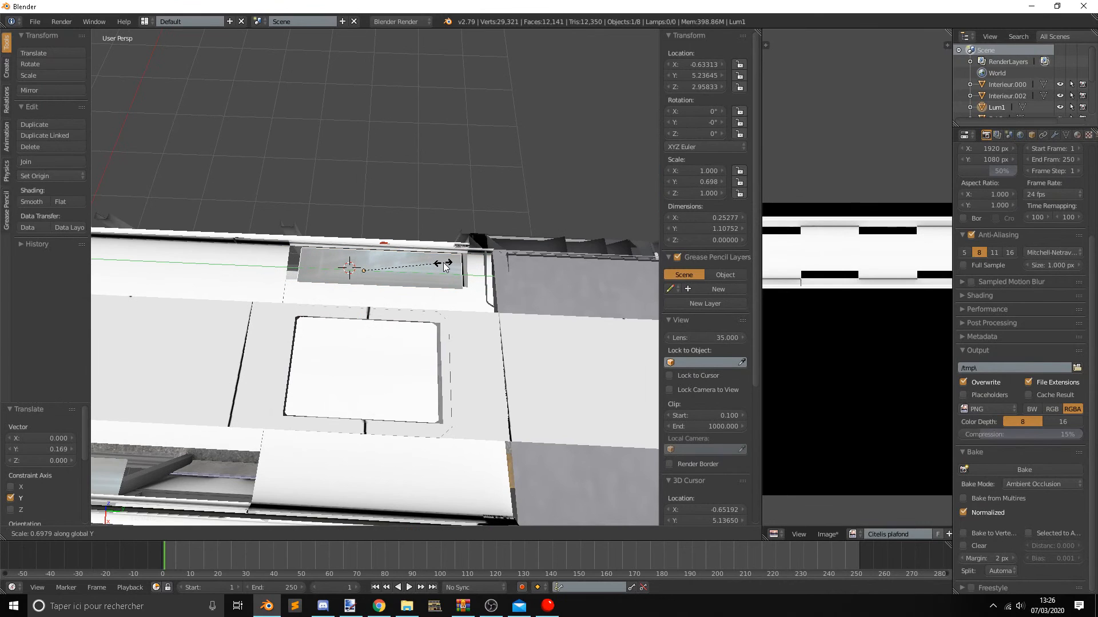
left_click(453, 263)
left_click_drag(400, 273, 393, 269)
Fit Lum1 into the ceiling opening from inside the bus, at about X -0.636, Y 5.203, Z 2.945.
middle_click_drag(393, 269, 325, 259)
left_click_drag(259, 99, 263, 106)
mouse_move(292, 129)
middle_mouse_down()
mouse_move(310, 131)
mouse_move(294, 116)
middle_mouse_up()
left_click_drag(269, 85, 265, 74)
left_click_drag(283, 115, 283, 115)
middle_click_drag(353, 197, 394, 240)
scroll(463, 207, "up", 3)
right_click(379, 240)
right_click(380, 239)
Rotate Lum1 about 3.45° around the Y axis to follow the ceiling slope.
left_click(283, 534)
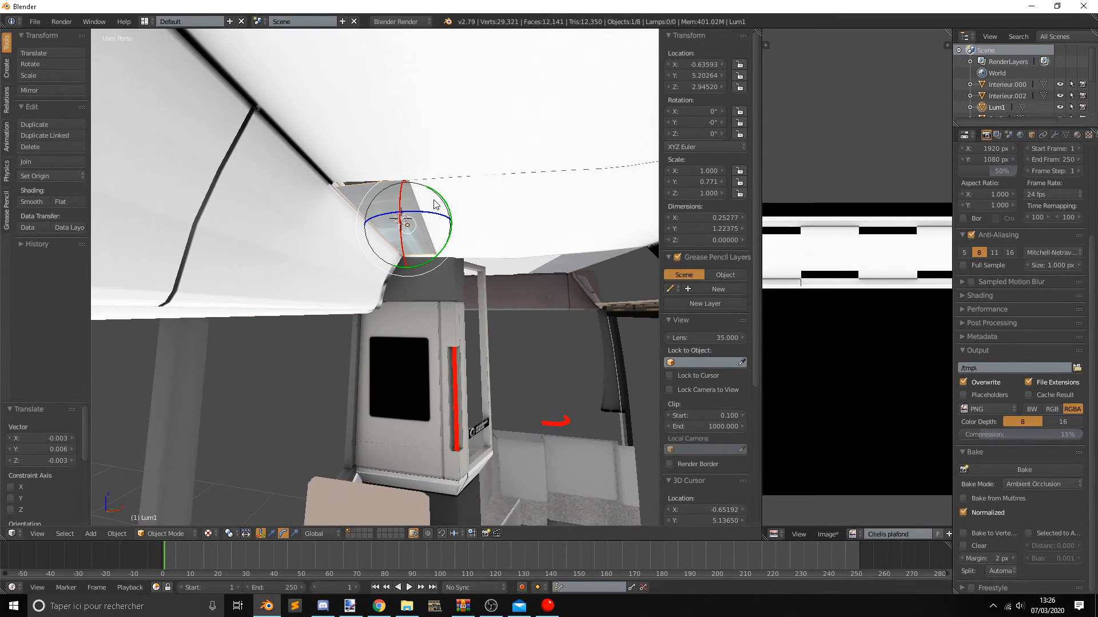
left_click_drag(446, 206, 451, 206)
middle_click_drag(401, 273, 411, 246)
middle_click_drag(418, 299, 427, 294)
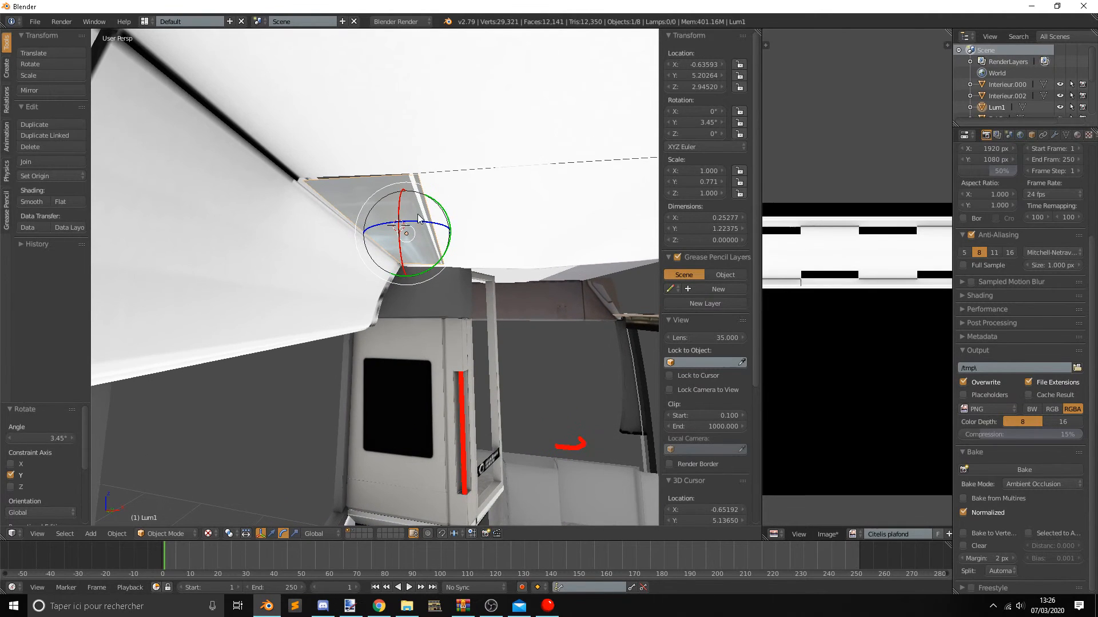
Move Lum1 to about X -0.6545 and Z 2.9413 so it sits against the ceiling edge.
left_click(273, 533)
mouse_move(407, 199)
left_mouse_down()
mouse_move(439, 231)
mouse_move(401, 201)
left_mouse_up()
mouse_move(500, 220)
middle_mouse_down()
mouse_move(481, 210)
mouse_move(497, 226)
middle_mouse_up()
left_click_drag(405, 198, 407, 211)
middle_click_drag(407, 211, 430, 198)
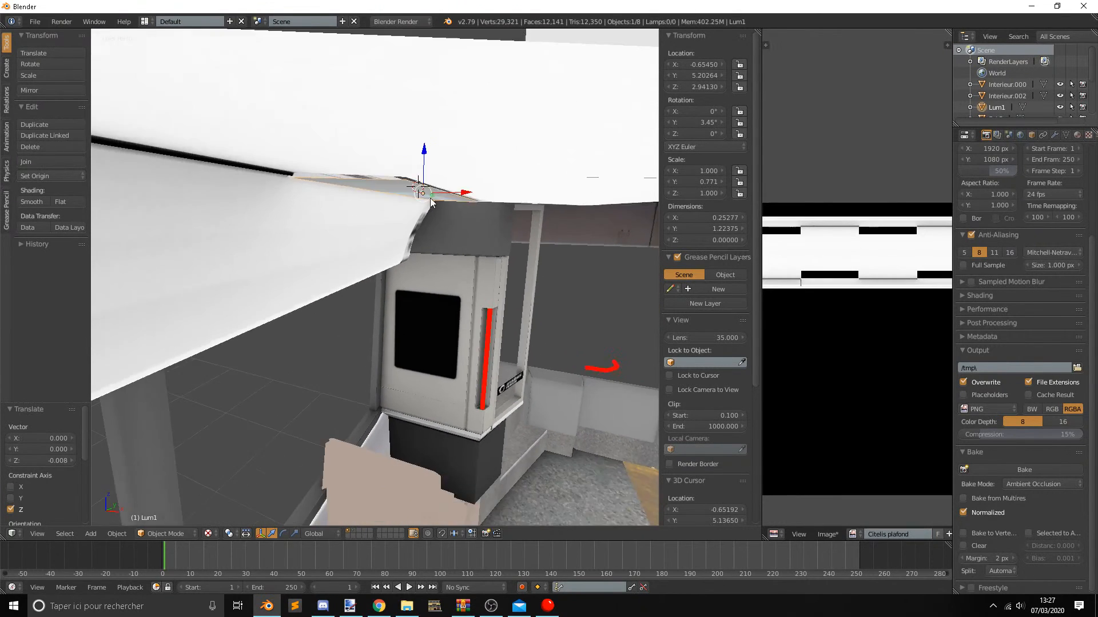
Focus on Lum1 and switch it to Edit Mode.
key("KP_Decimal")
key("Tab")
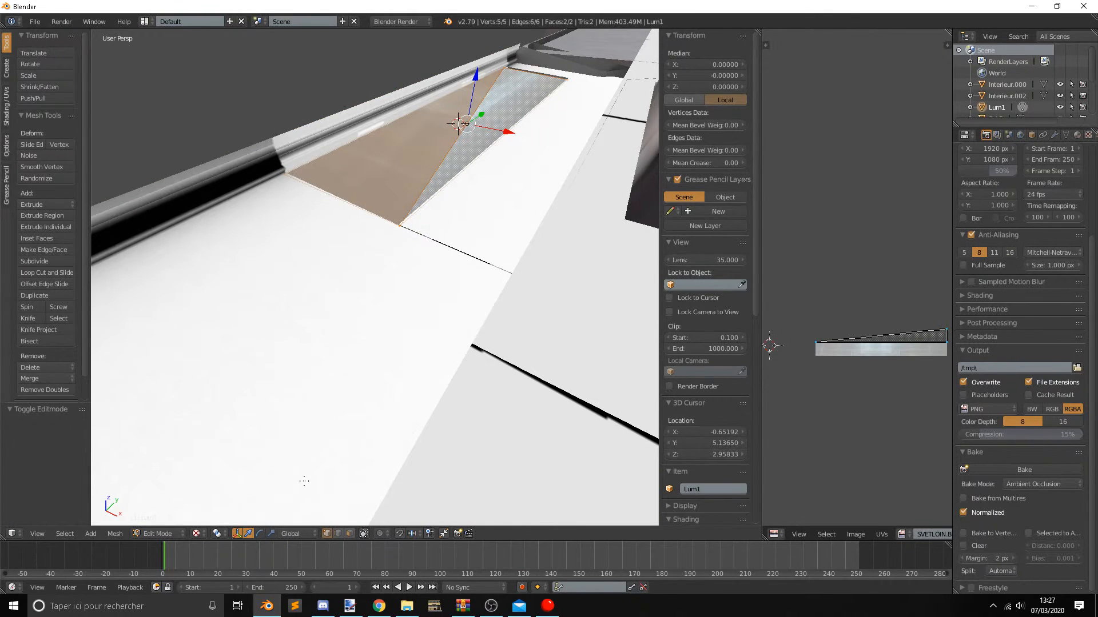
right_click(513, 93)
key("g")
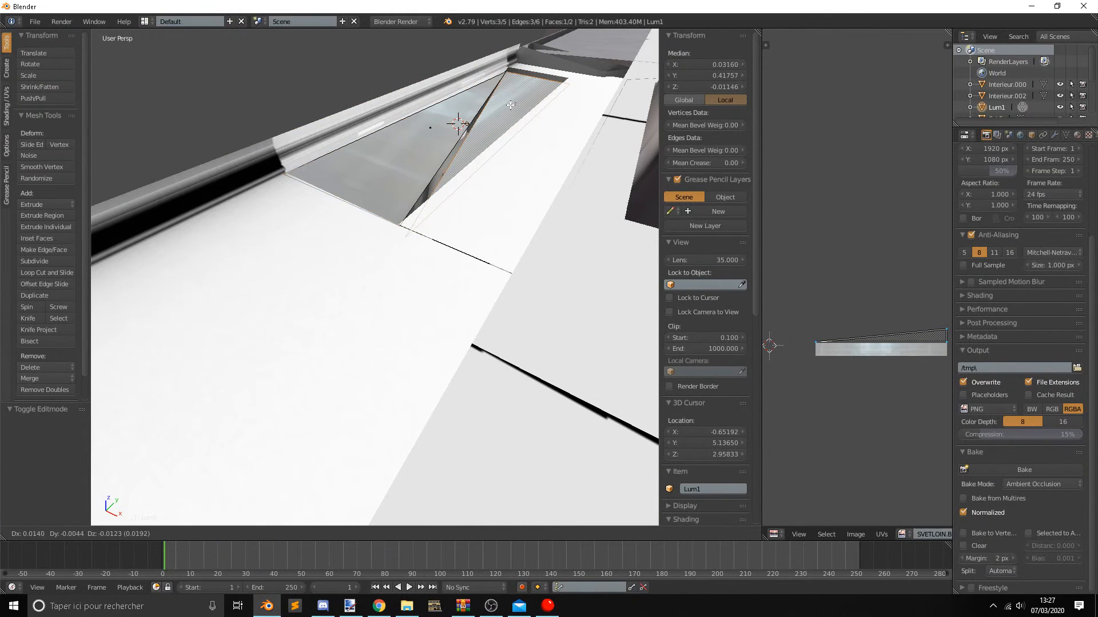
left_click(511, 104)
key("ctrl+z")
Extrude Lum1's faces to give the light panel a thickness of about 0.01, and return to Object Mode.
right_click(416, 133, "shift")
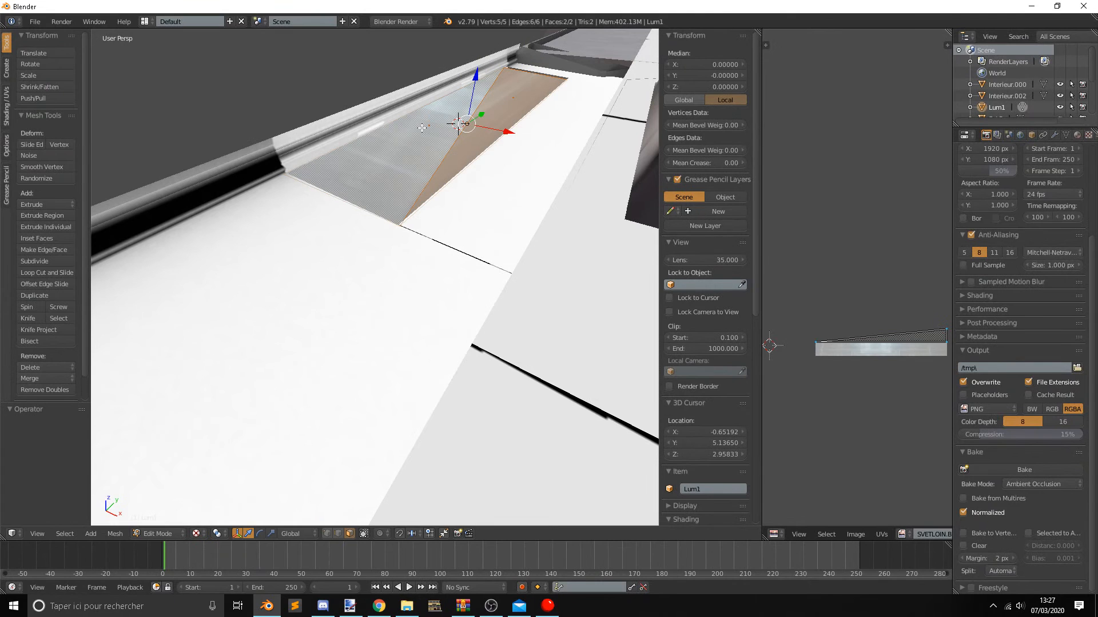
key("e")
left_click(466, 94)
key("Tab")
Delete the leftover imported light strip jutting out past the roof's end and the two strips overlapping the openings on the opposite side.
middle_click_drag(465, 97, 532, 245)
right_click(478, 266)
scroll(475, 268, "down", 1)
right_click(461, 282)
scroll(461, 282, "down", 6)
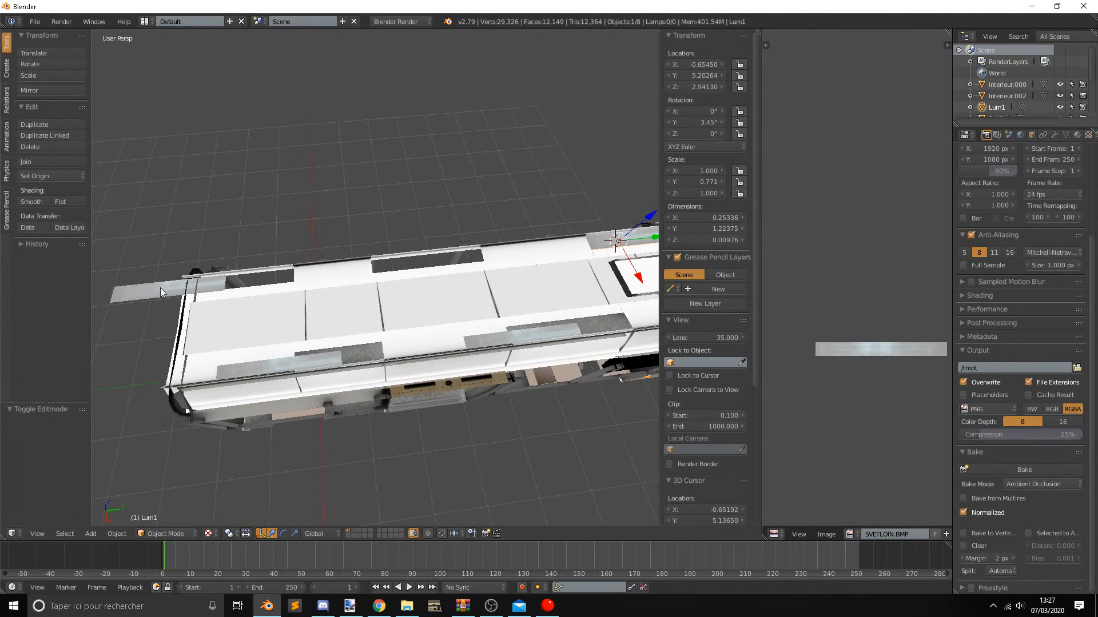
key("x")
left_click(140, 288)
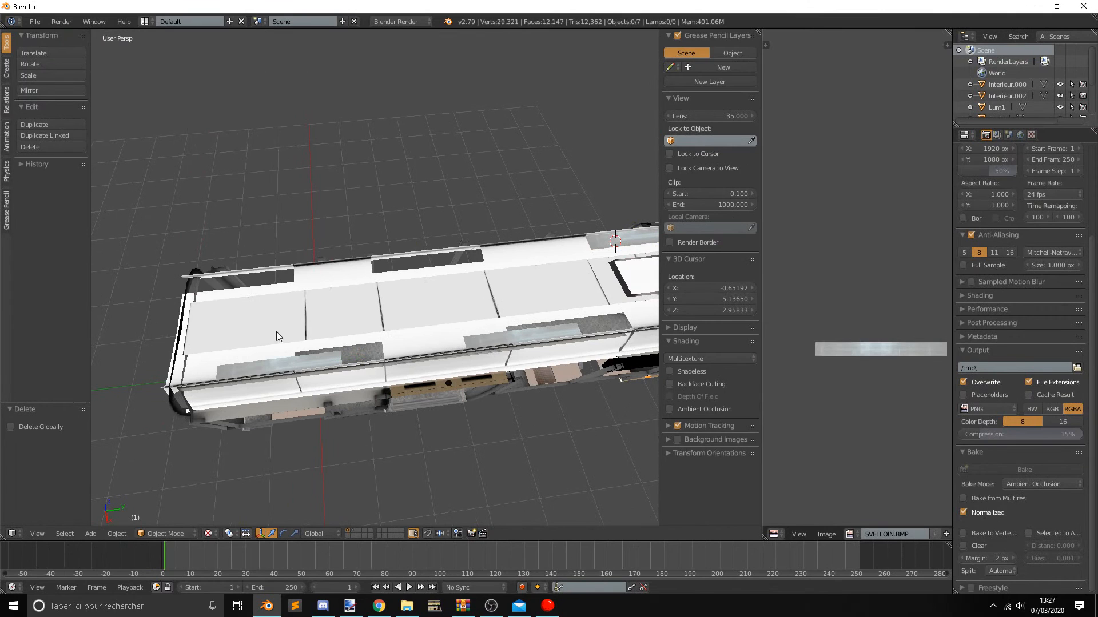
right_click(273, 368)
key("x")
left_click(273, 369)
right_click(484, 338)
key("x")
left_click(488, 335)
Delete the SvL3 light and the other stray imported light strip lying outside the bus.
middle_click_drag(512, 321, 494, 308)
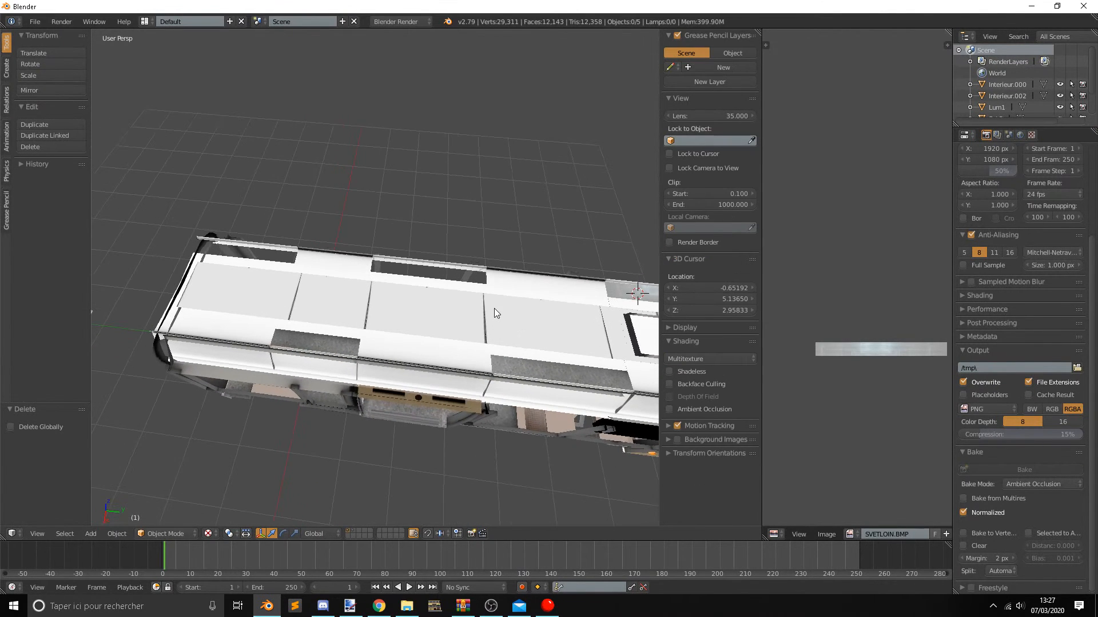
middle_click_drag(560, 329, 455, 329)
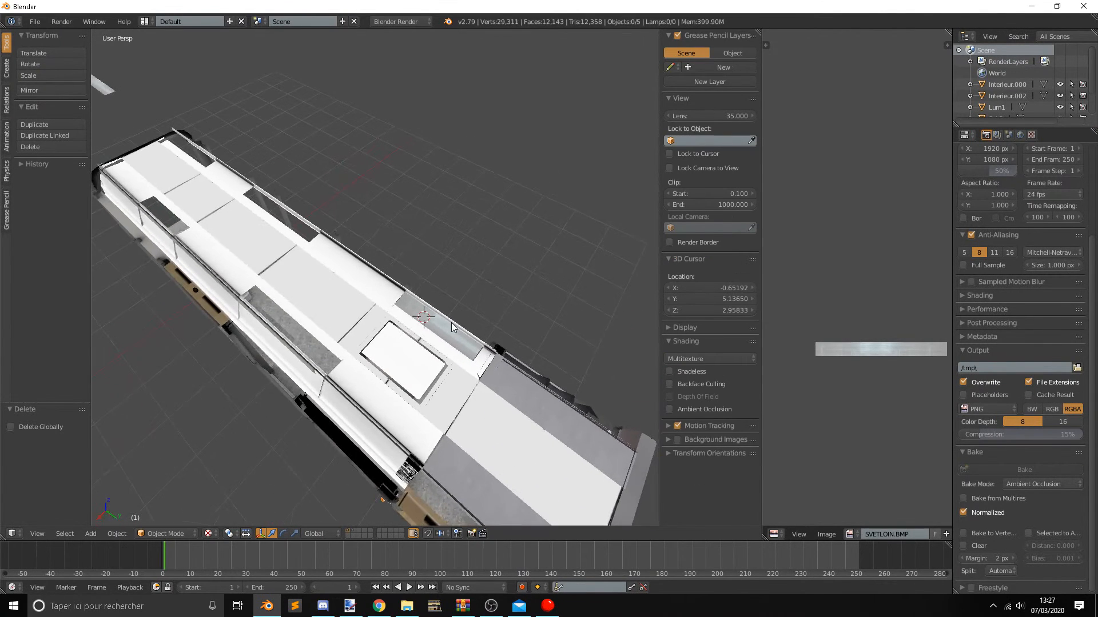
right_click(416, 325)
right_click(110, 89)
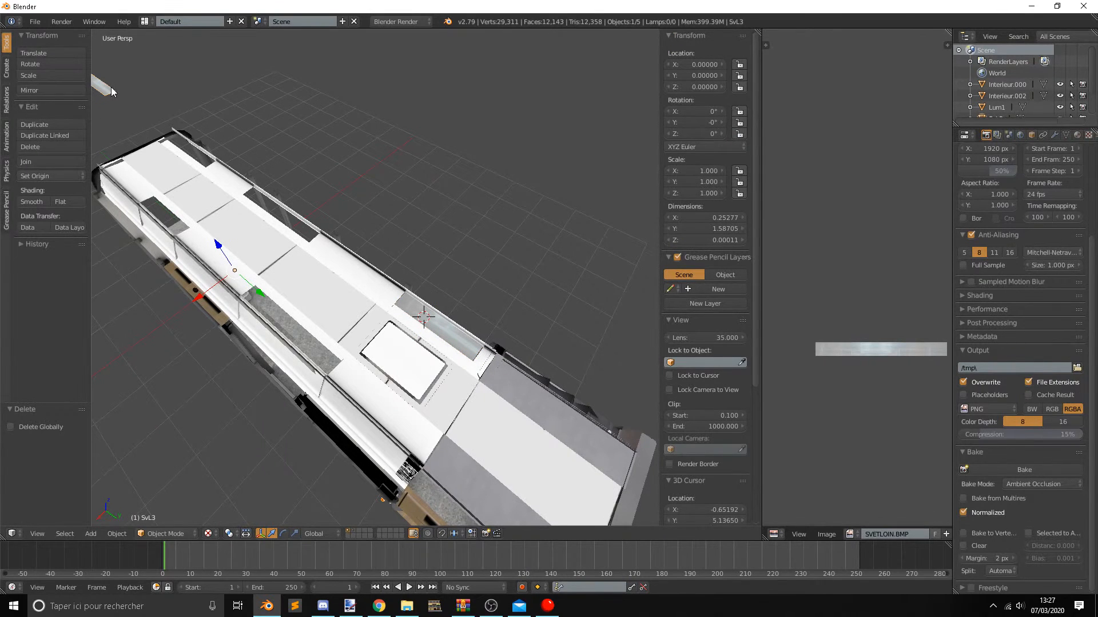
key("x")
left_click(112, 89)
scroll(163, 110, "down", 4)
right_click(194, 180)
key("x")
left_click(194, 180)
Copy and paste Lum1, and move the copy about -3.1 along Y to the next ceiling opening on the same side.
middle_click_drag(195, 181, 368, 245)
scroll(308, 243, "up", 2)
scroll(369, 247, "up", 2)
right_click(475, 263)
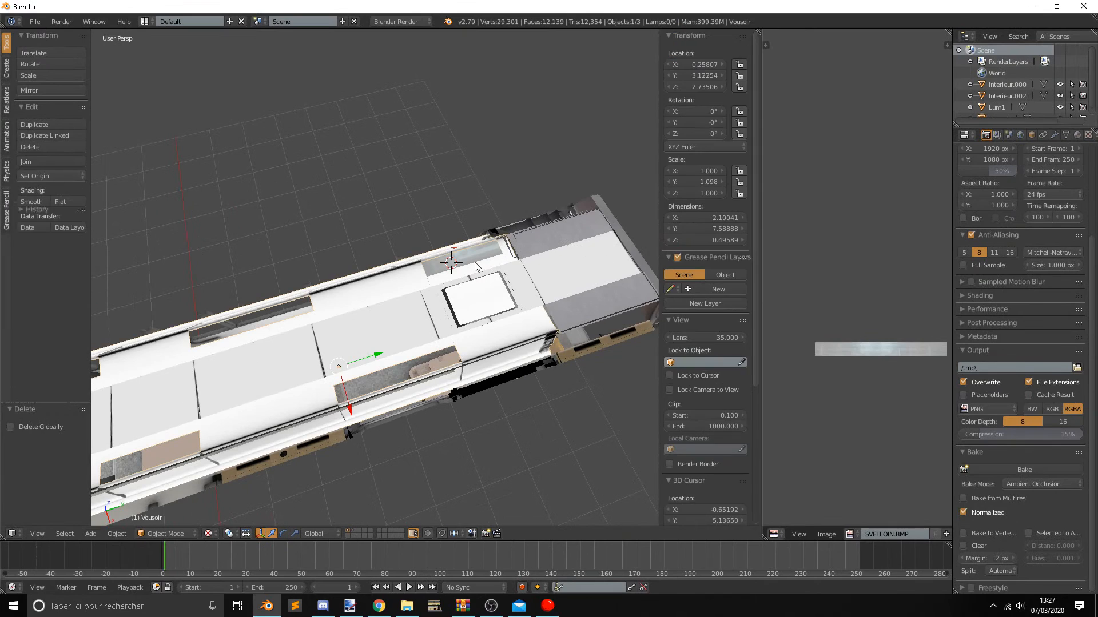
right_click(469, 261)
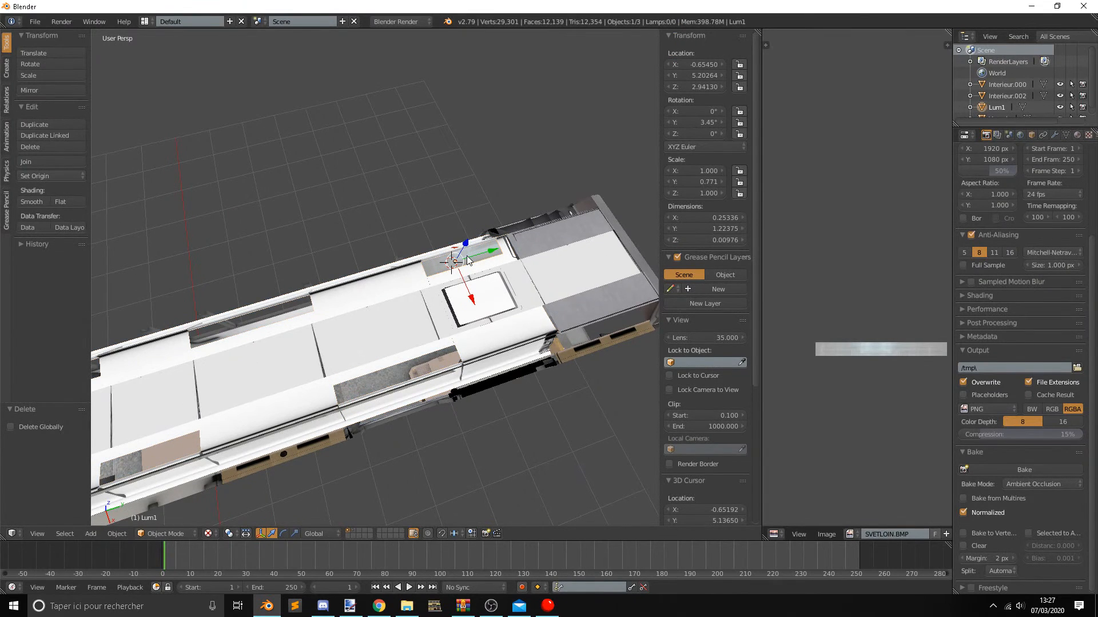
key("ctrl+c")
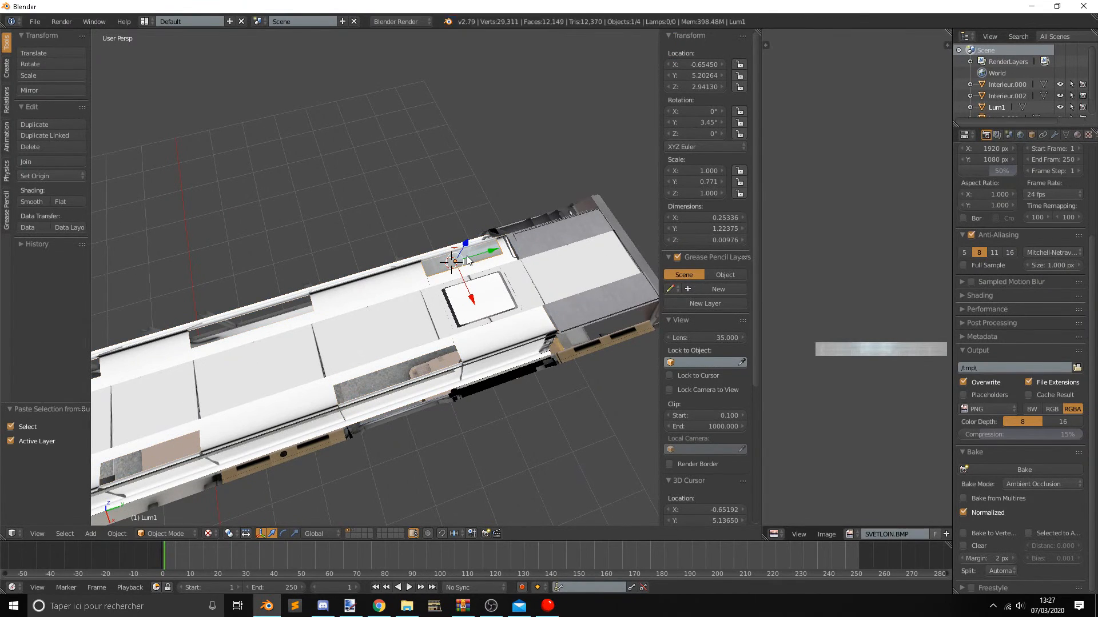
key("ctrl+v")
key("g")
key("y")
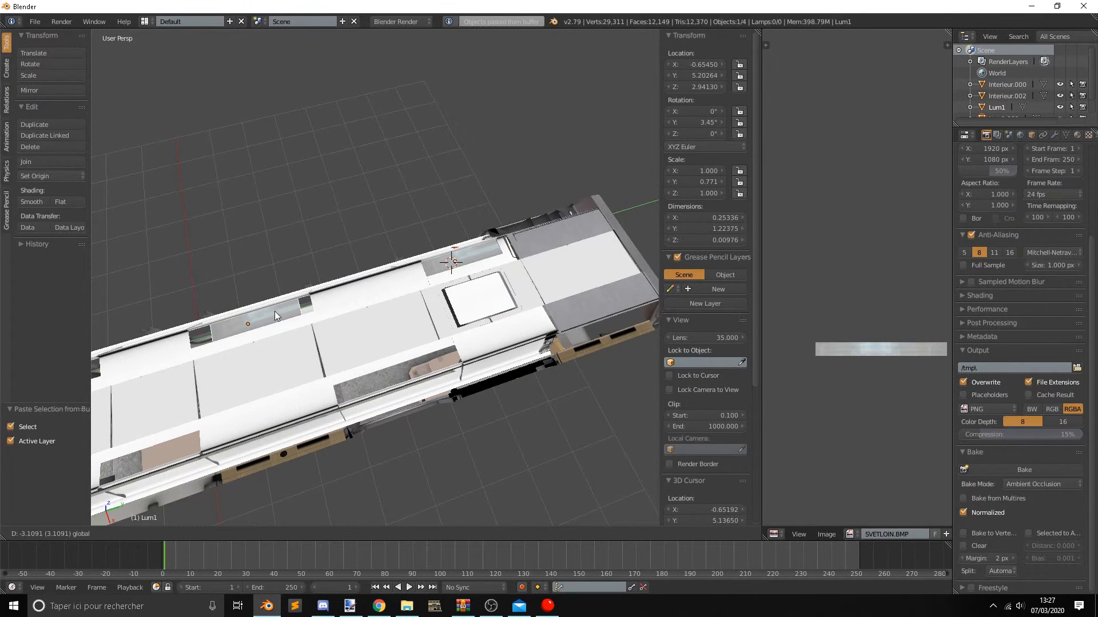
left_click(270, 311)
Stretch the copied light along Y by a factor of about 1.4 to span the longer ceiling opening.
scroll(457, 304, "up", 2)
middle_click_drag(270, 311, 400, 301, "shift")
left_click_drag(471, 355, 468, 359)
key("g")
left_click(468, 359)
key("s")
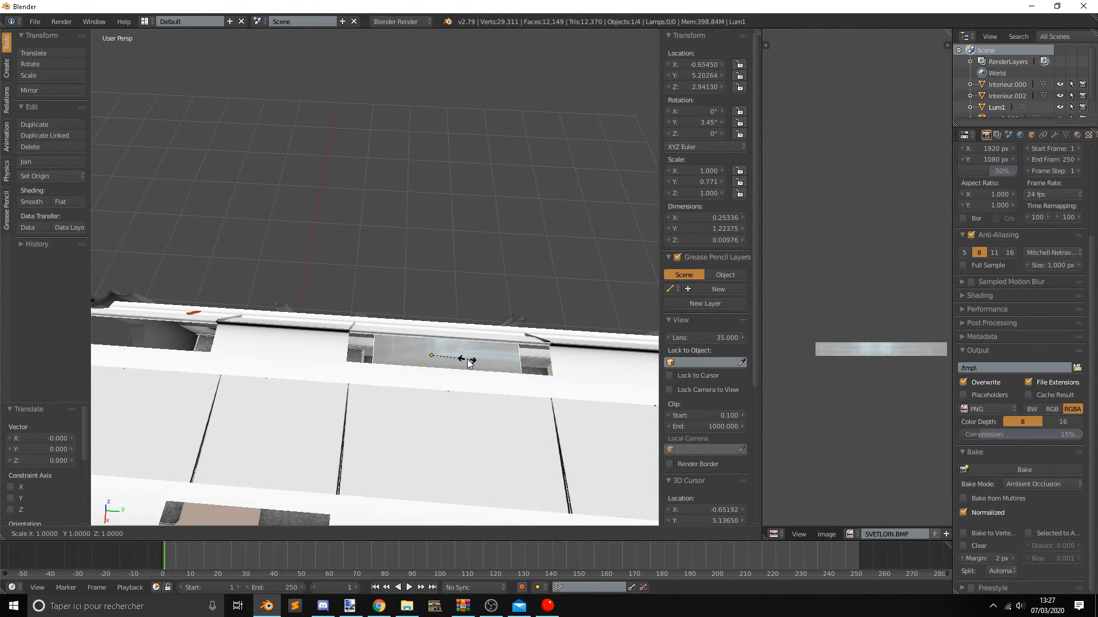
key("y")
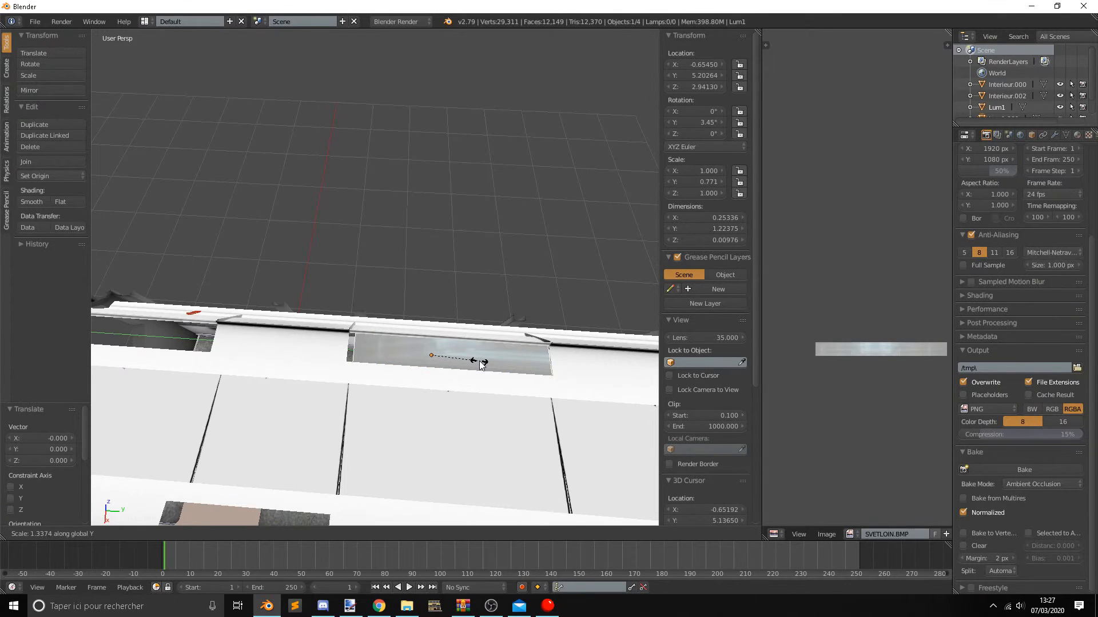
left_click(480, 362)
Fine-tune the copied light's fit in its opening with a Y scale of about 1.065 and a Y location of about 1.987.
key("g")
key("y")
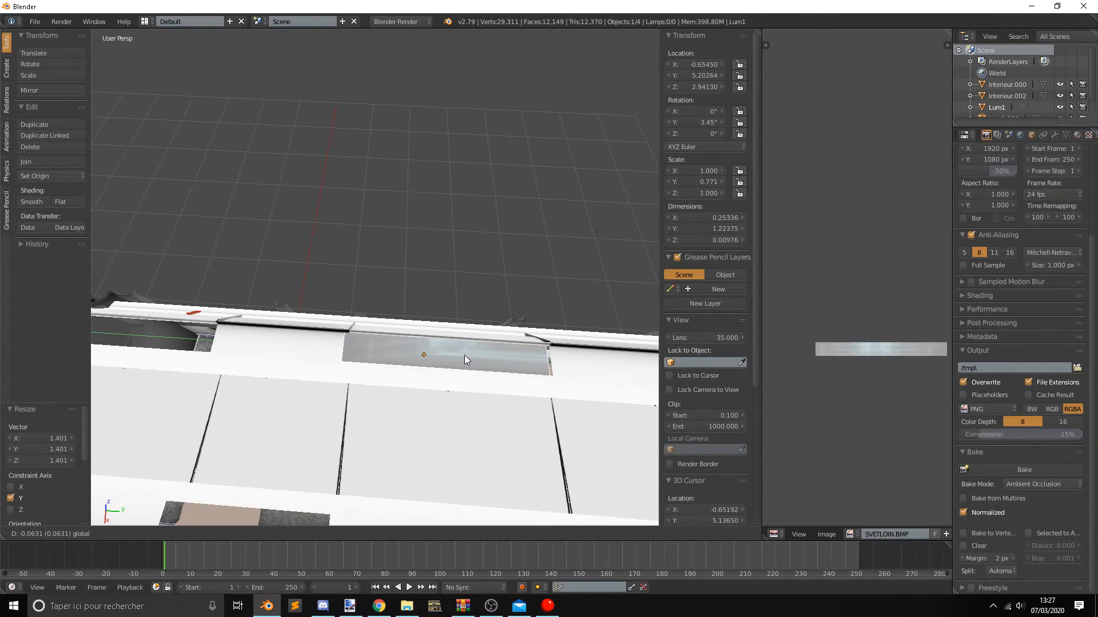
left_click(469, 360)
key("s")
key("y")
left_click(471, 359)
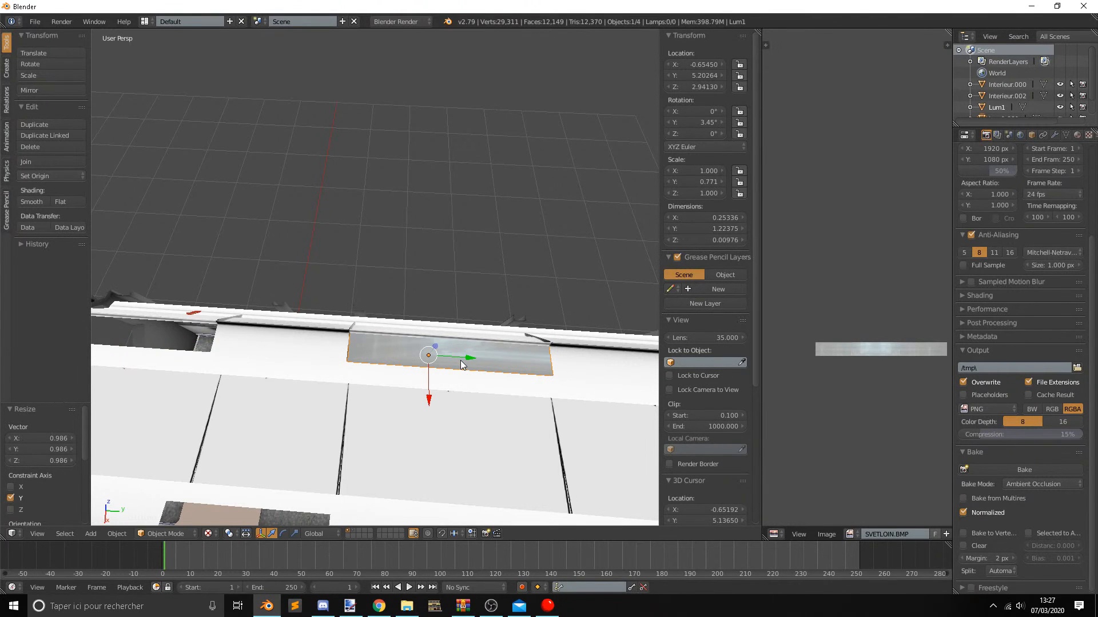
key("g")
key("y")
left_click(458, 357)
Inspect the lights and the remaining ceiling openings from inside the bus.
middle_click_drag(458, 357, 330, 260)
scroll(424, 255, "up", 5)
scroll(448, 264, "down", 5)
right_click(392, 211)
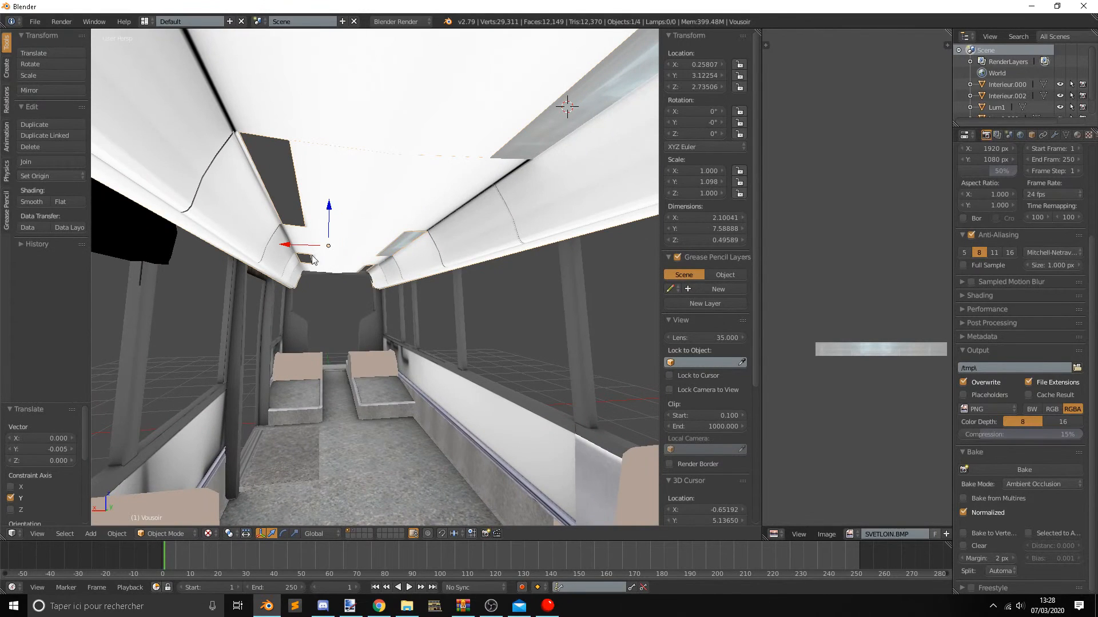
middle_click_drag(363, 213, 354, 332)
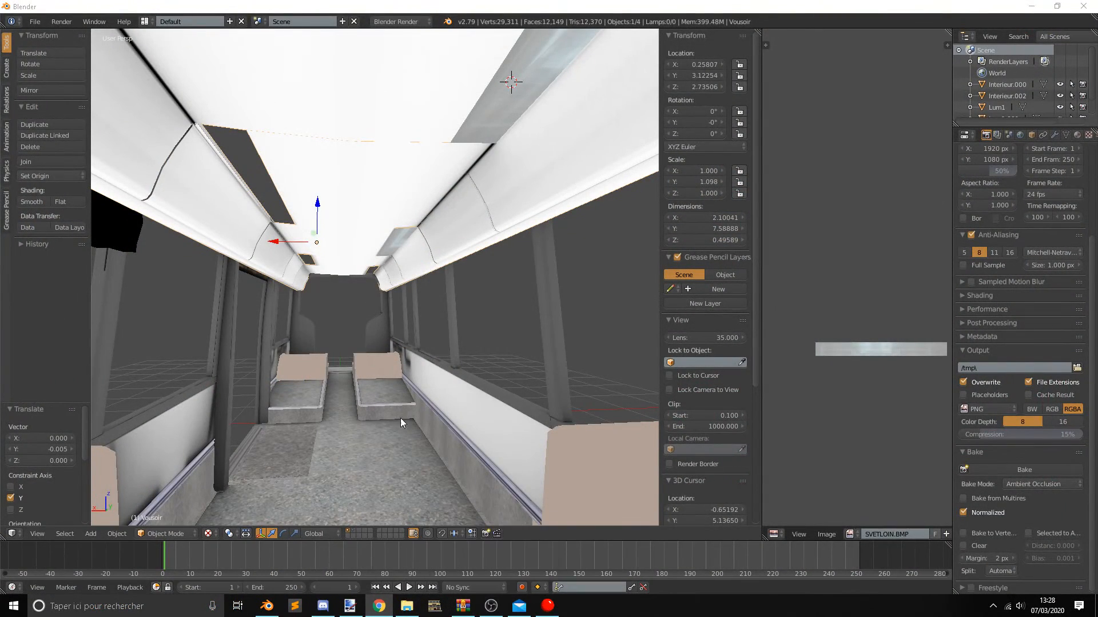
middle_click_drag(400, 411, 406, 428)
key("alt+Tab")
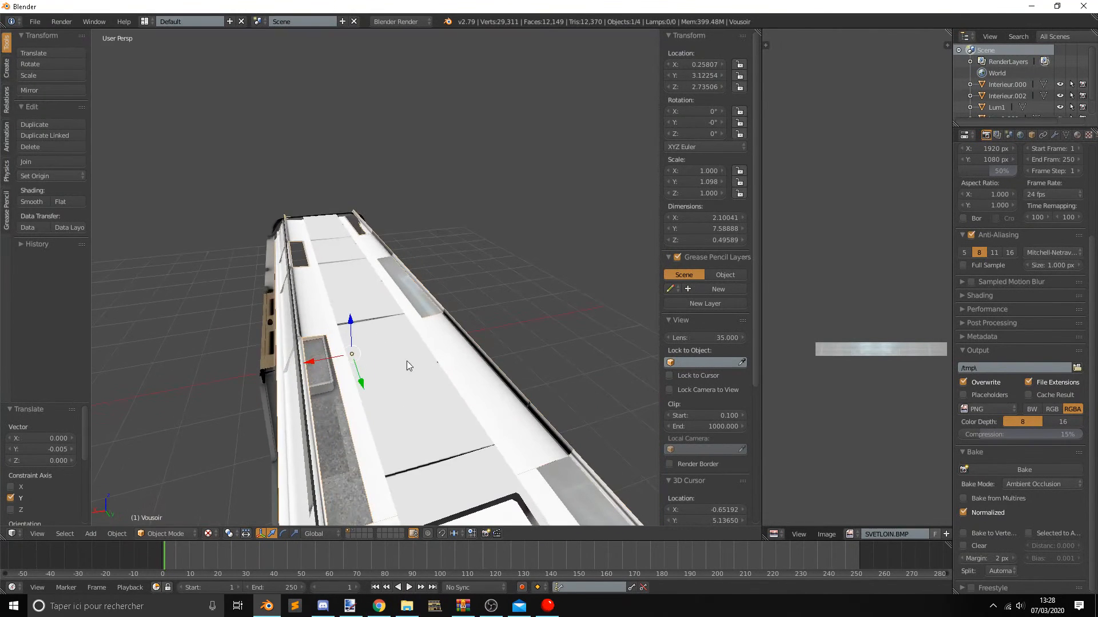
Copy and paste the longer light in the middle opening and rotate the copy 180° around the Z axis.
right_click(422, 305)
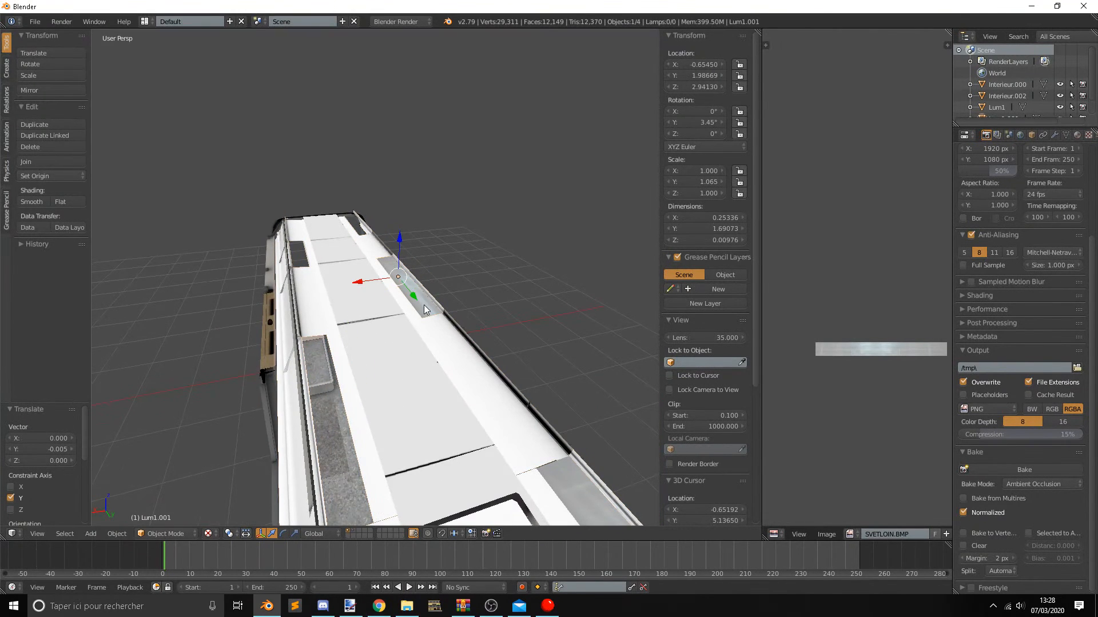
middle_click_drag(417, 304, 394, 374)
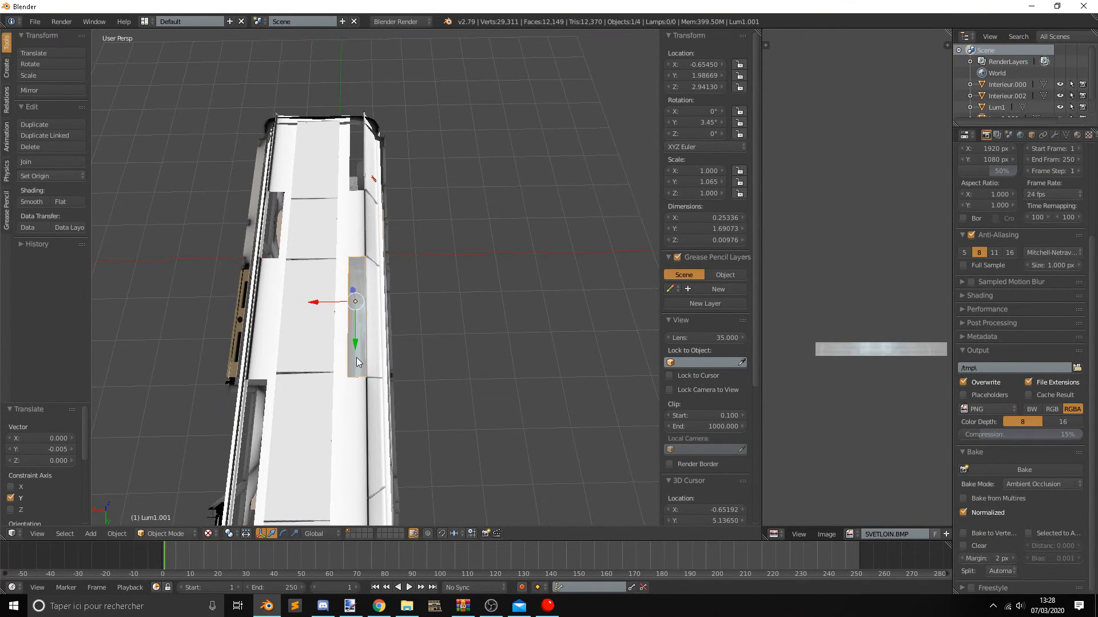
key("ctrl+c")
key("ctrl+v")
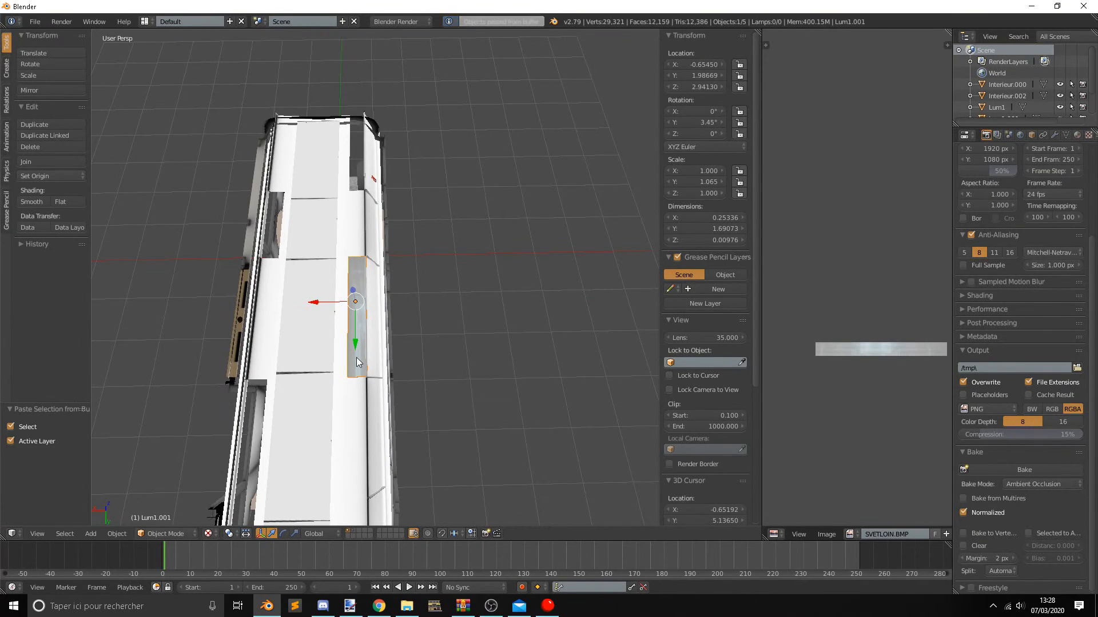
left_click(283, 534)
left_click_drag(376, 346, 316, 218)
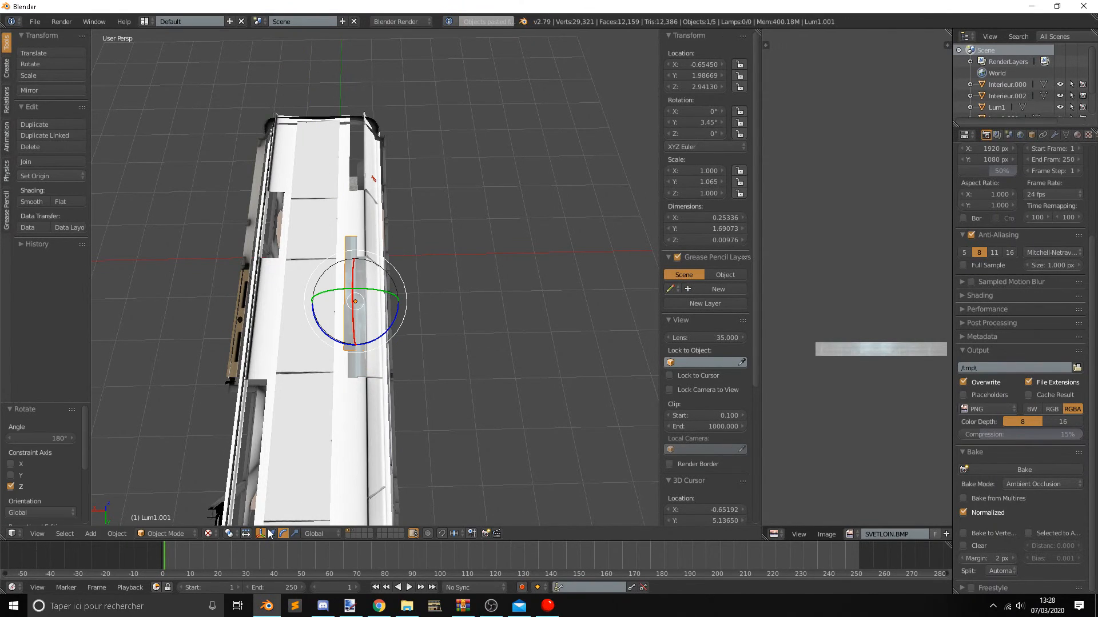
Move the rotated light into the long opening on the opposite side, at about X 0.584, Y 4.025.
left_click_drag(331, 302, 239, 307)
middle_click_drag(239, 307, 320, 216)
left_click_drag(396, 162, 325, 251)
middle_click_drag(326, 251, 395, 180)
scroll(423, 341, "up", 7)
middle_click_drag(365, 275, 380, 342, "shift")
Check the fit of the rotated light along the opposite side from outside and inside the bus.
right_click(499, 324)
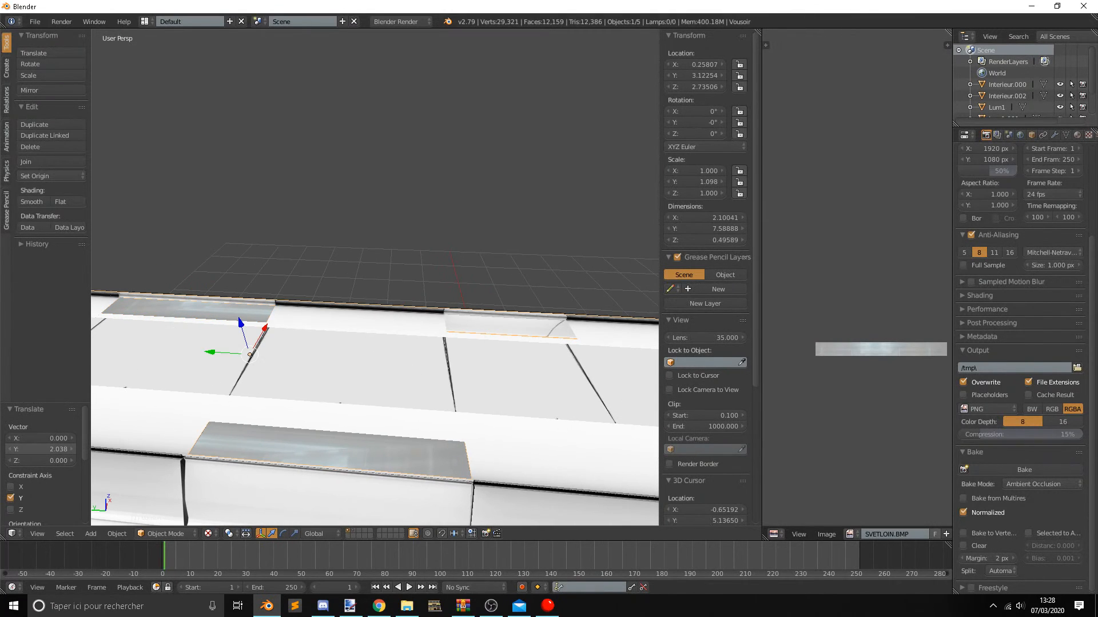
mouse_move(437, 367)
middle_mouse_down()
mouse_move(378, 388)
mouse_move(404, 359)
mouse_move(447, 357)
middle_mouse_up()
right_click(303, 215)
right_click(307, 222)
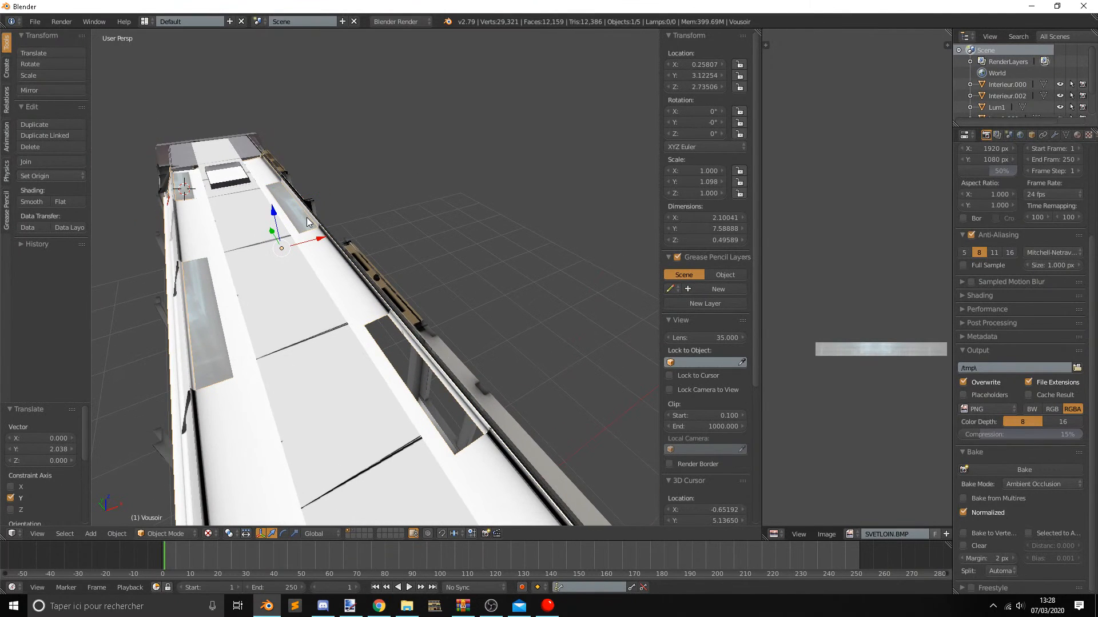
middle_click_drag(321, 235, 364, 319)
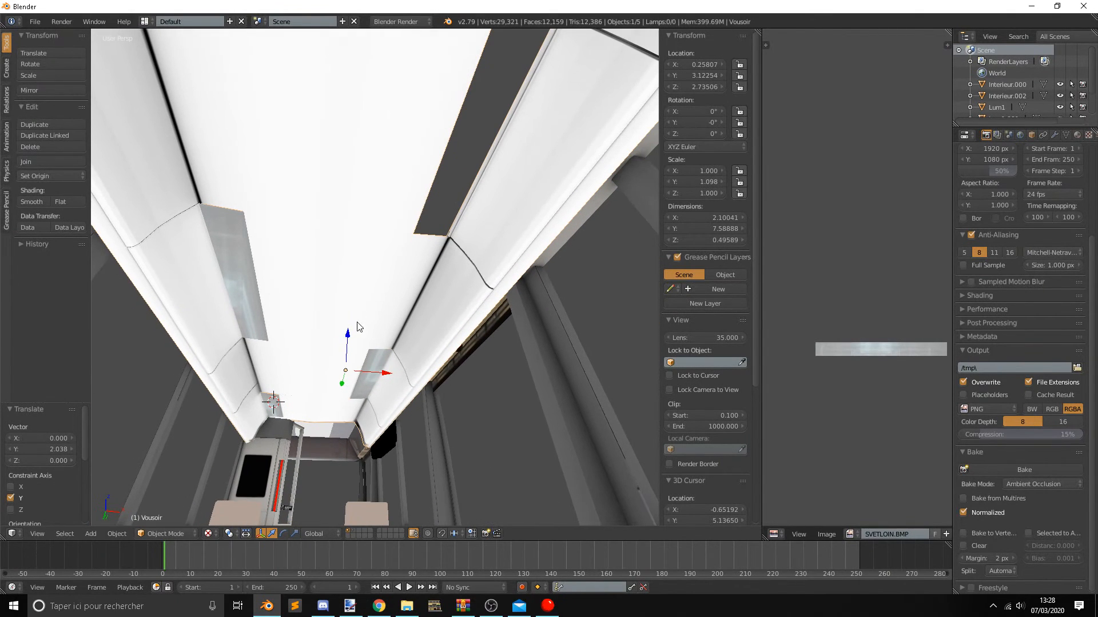
middle_click_drag(390, 367, 412, 325)
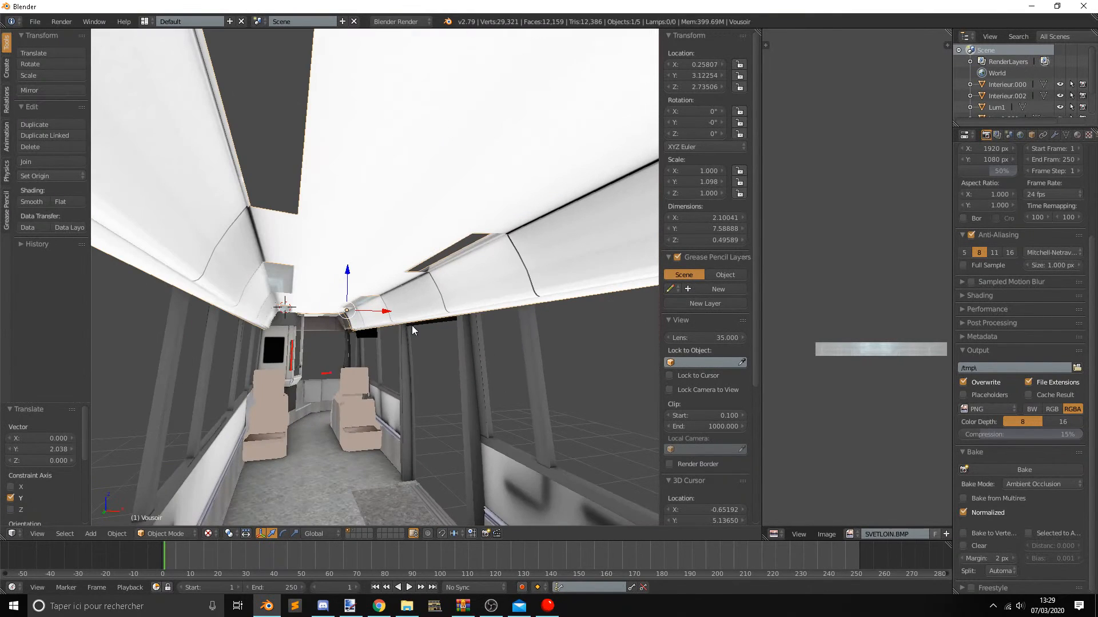
Duplicate the rotated light and move the duplicate along Y to about 1.0, over the next opening on that side.
right_click(357, 308)
scroll(364, 305, "up", 2)
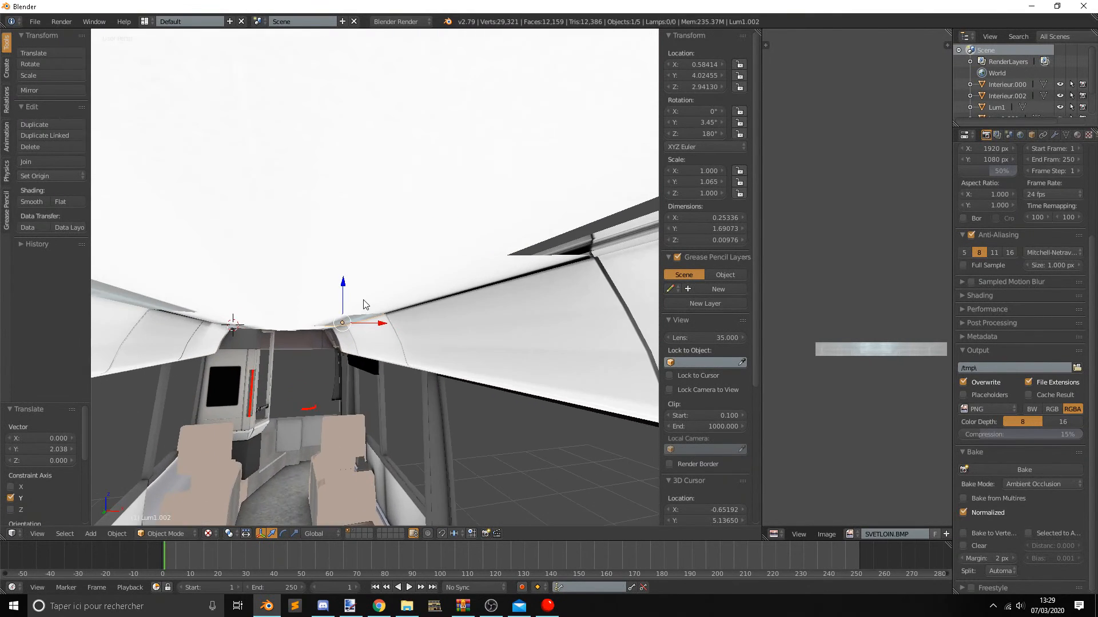
key("shift+d")
left_click(381, 326)
middle_click_drag(381, 326, 461, 383)
scroll(461, 382, "down", 6)
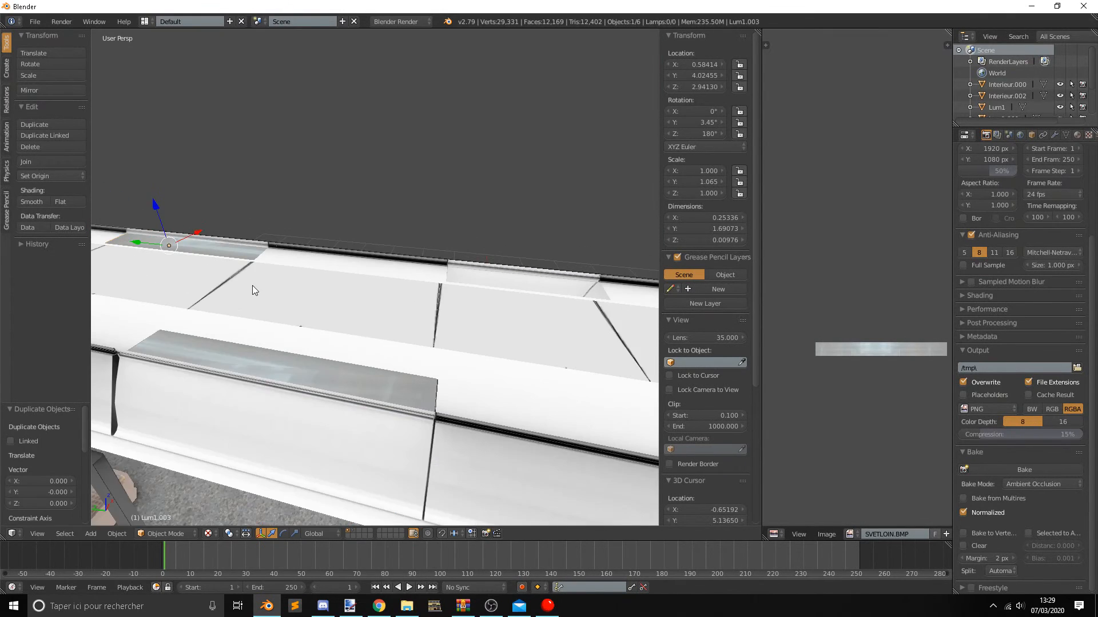
left_click_drag(193, 252, 395, 307)
middle_click_drag(492, 345, 292, 416, "shift")
mouse_move(292, 340)
left_mouse_down()
mouse_move(345, 361)
mouse_move(271, 346)
left_mouse_up()
middle_click_drag(271, 346, 303, 380)
key("s")
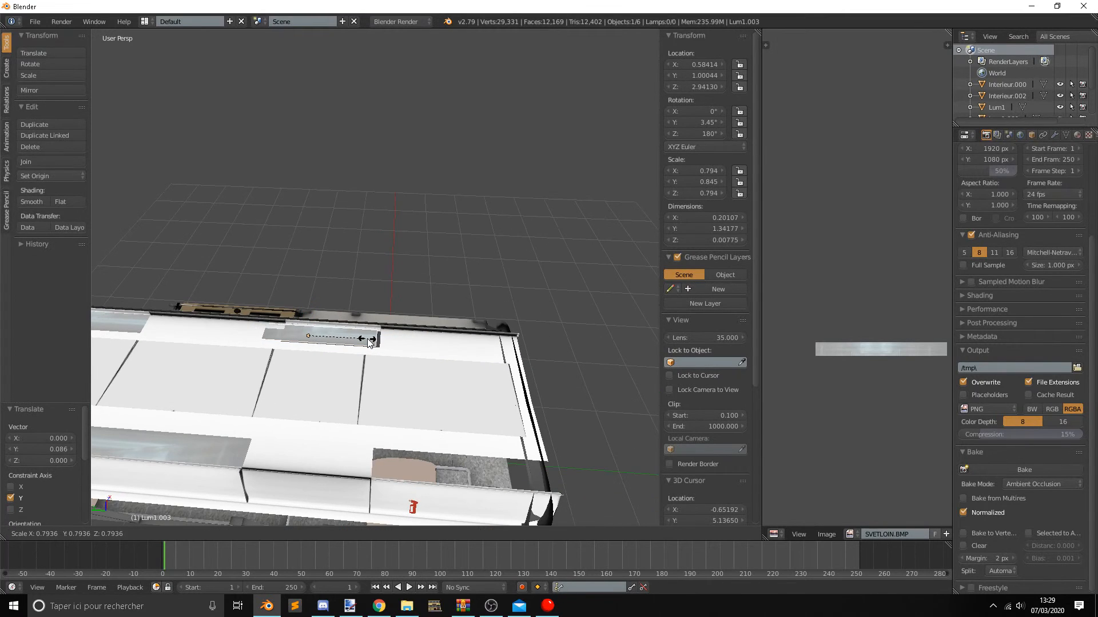
left_click(368, 343)
key("ctrl+z")
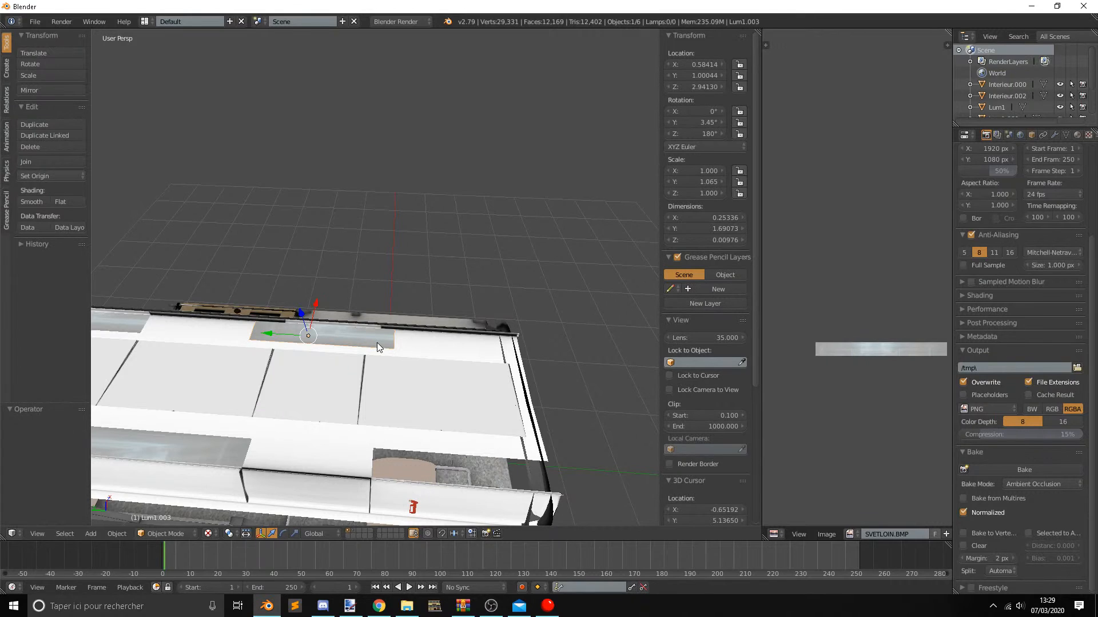
Shorten the duplicated light to a Y scale of about 0.773 and shift it to about Y 0.854 over its opening.
key("s")
key("y")
left_click(358, 342)
middle_click_drag(358, 341, 293, 288)
key("g")
key("y")
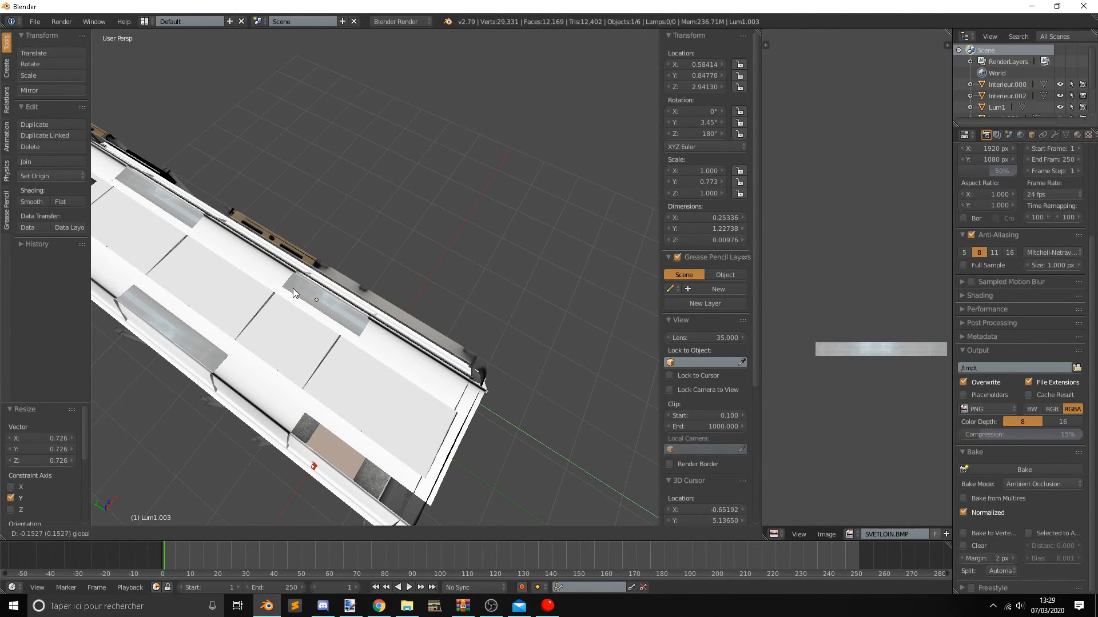
left_click(288, 288)
key("g")
key("y")
left_click(292, 282)
Scale the duplicated light uniformly by about 0.959 and shift it to about Y 0.863 to fit the opening.
key("s")
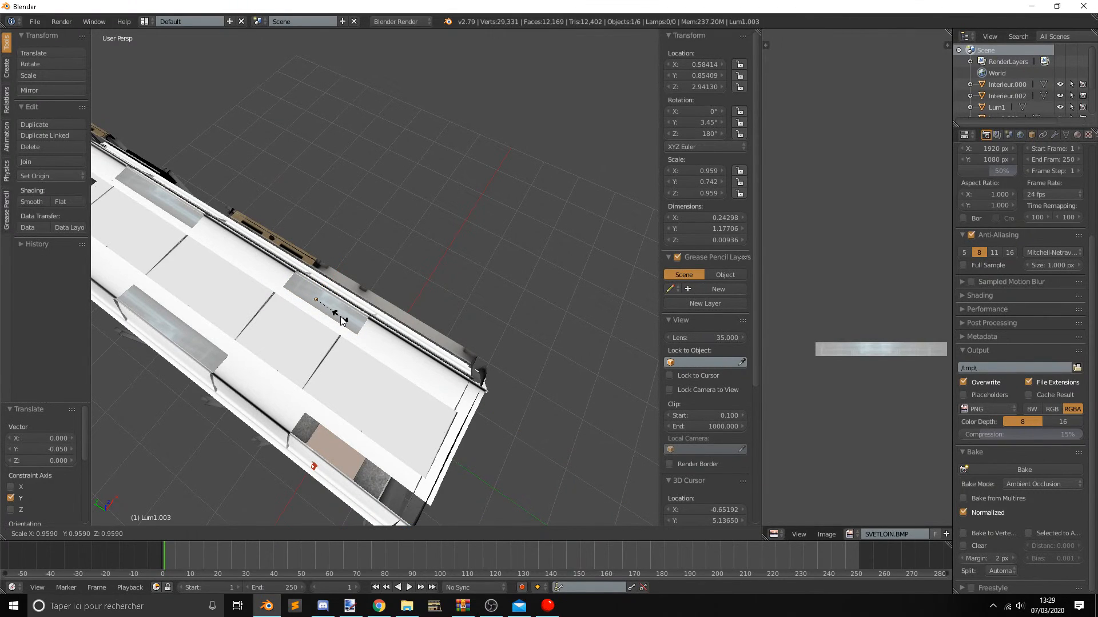
left_click(339, 319)
key("g")
key("y")
left_click(293, 292)
Duplicate the Lum1.001 light and move the duplicate along Y to about -0.86, over the end opening on that side.
middle_click_drag(333, 321, 265, 182)
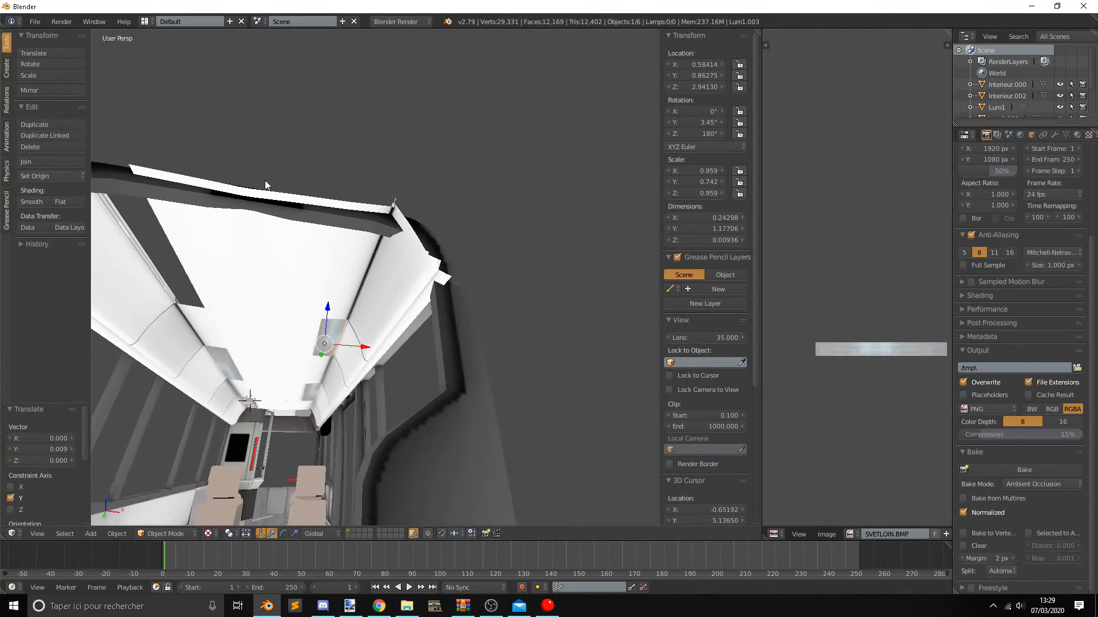
middle_click_drag(247, 309, 249, 364)
right_click(220, 297)
middle_click_drag(220, 297, 330, 221)
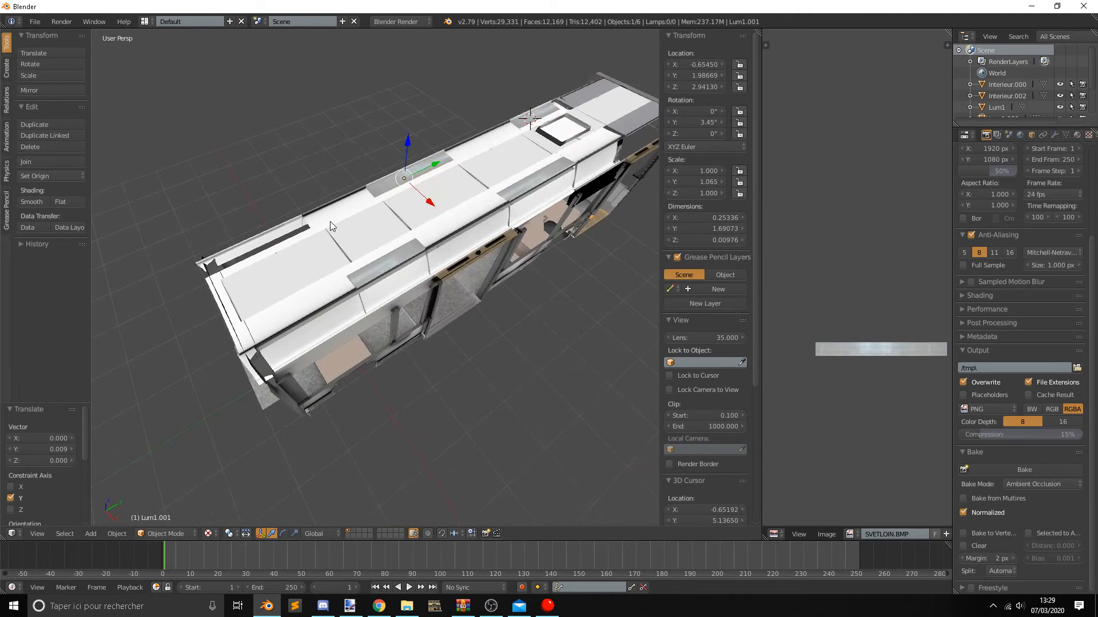
key("shift+d")
left_click(329, 221)
left_click_drag(430, 167, 270, 246)
Shorten the duplicated light to a Y scale of about 0.889 and shift it to about Y -0.678 over its opening.
middle_click_drag(297, 301, 395, 323, "shift")
middle_click_drag(394, 323, 348, 282)
scroll(348, 282, "up", 2)
scroll(425, 321, "up", 5)
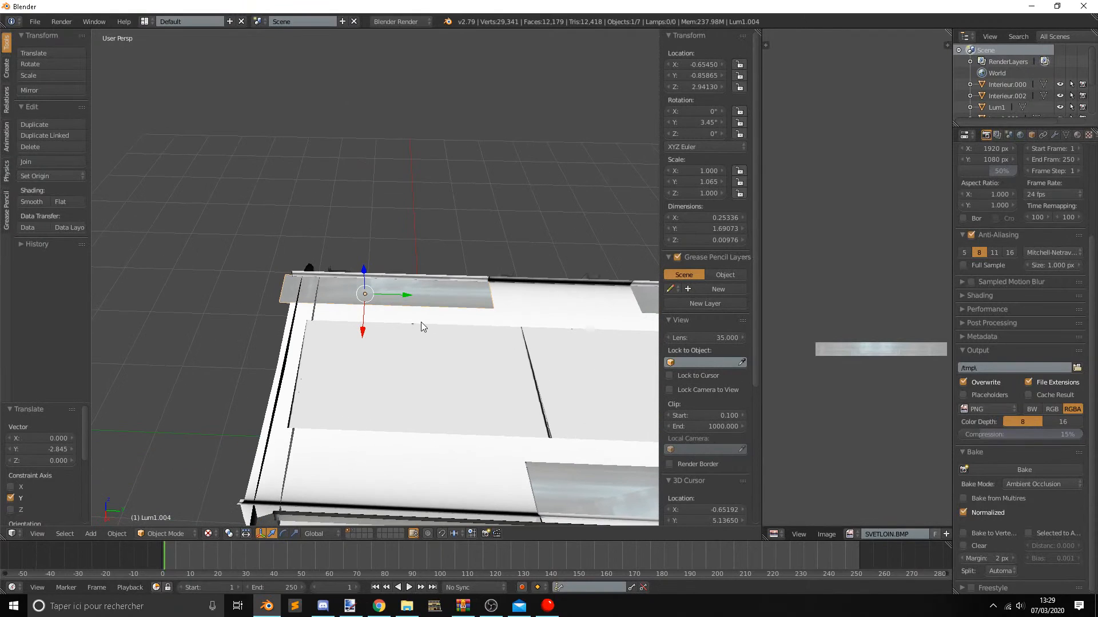
key("s")
key("y")
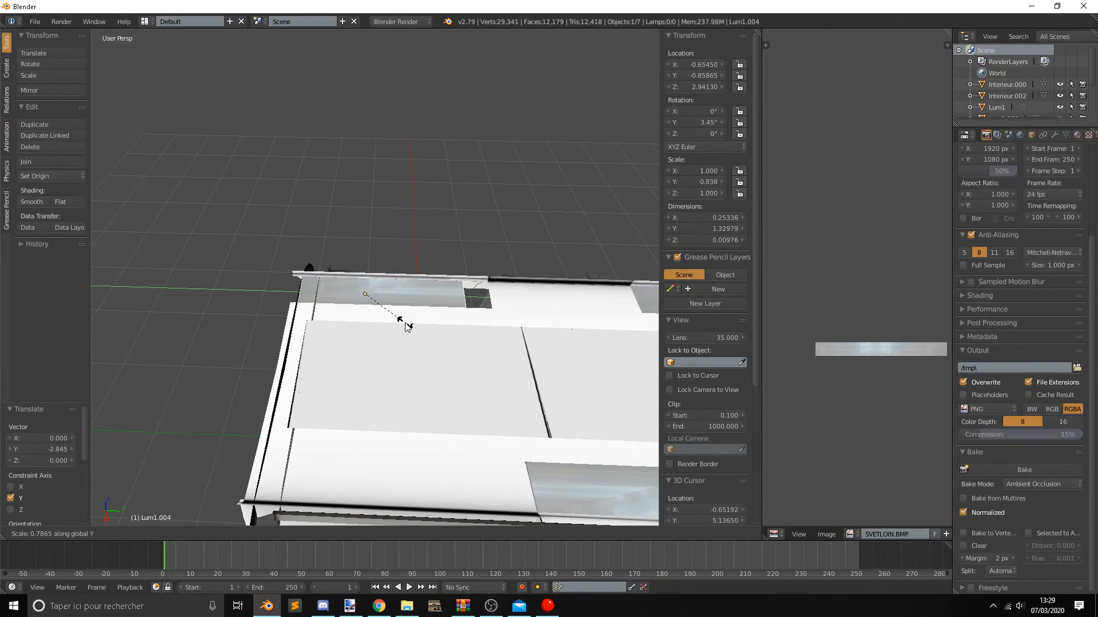
left_click(406, 321)
left_click_drag(382, 300, 417, 297)
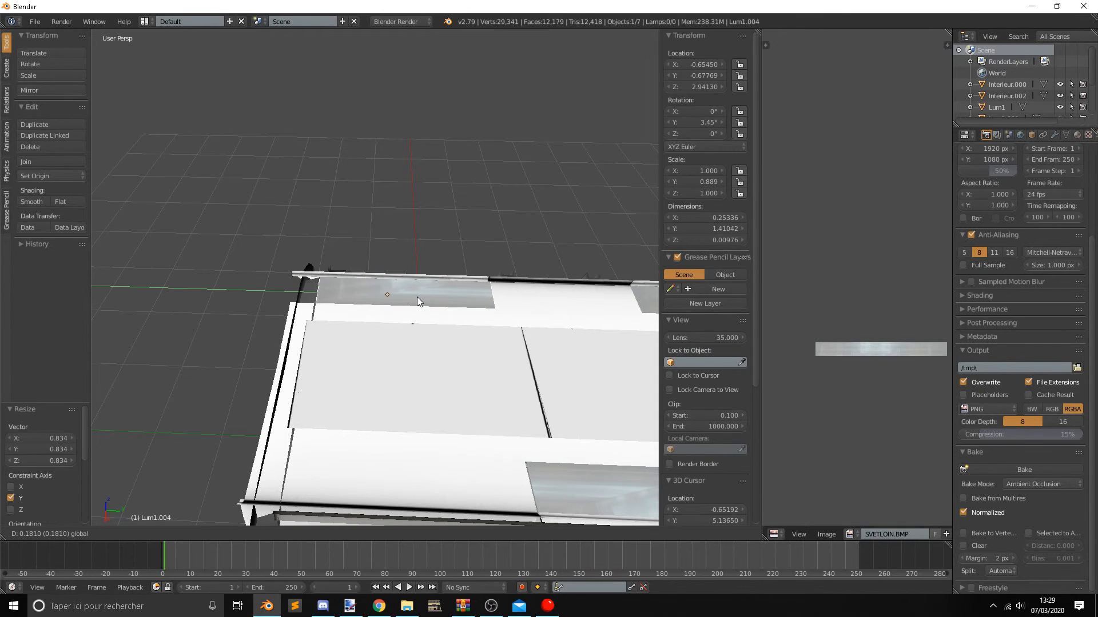
left_click(417, 297)
Open the Vousoir ceiling mesh for editing and select the faces at its end corner beside the new light.
middle_click_drag(412, 314, 286, 394)
right_click(256, 324)
key("Tab")
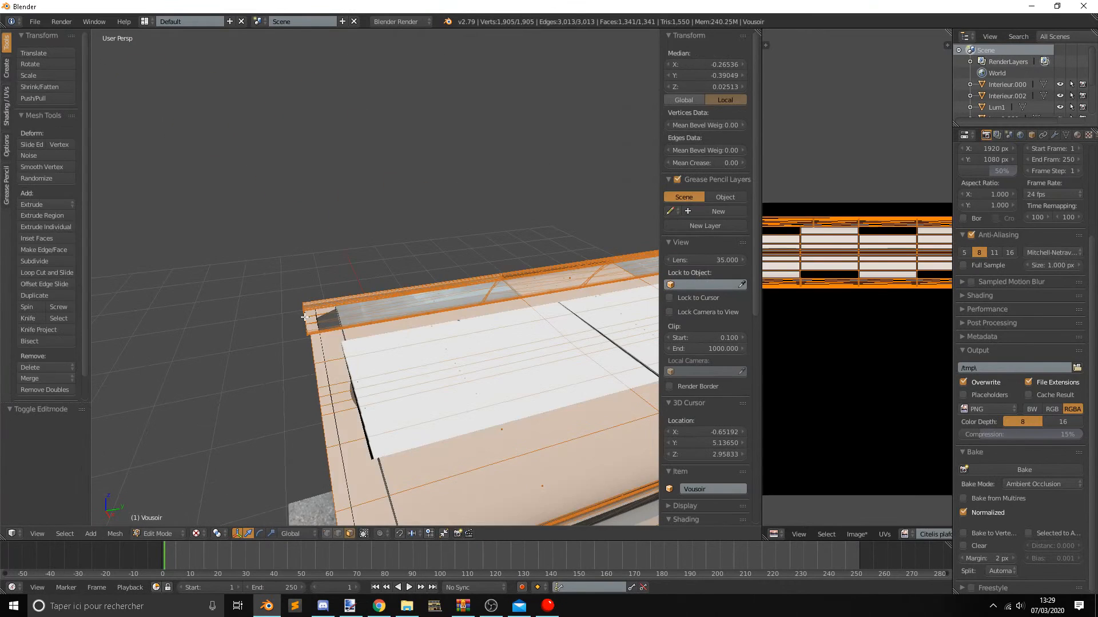
key("c")
left_click_drag(306, 308, 303, 336)
right_click(323, 415)
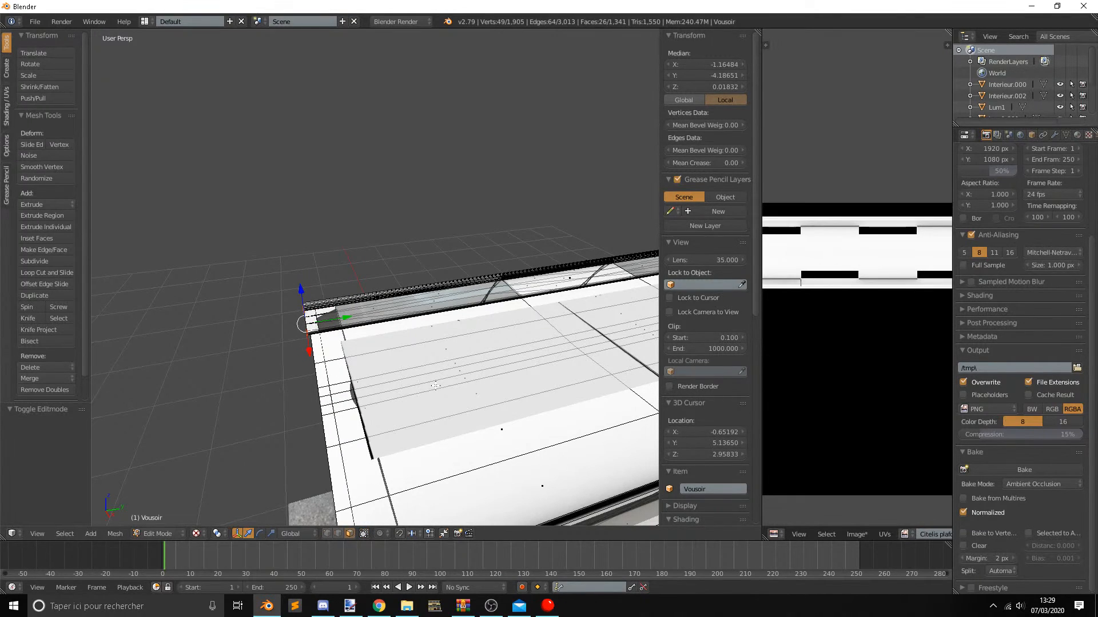
Try to box-select the ceiling's end faces from the top view and move them along Y, and undo the move.
key("KP_7")
middle_click_drag(435, 386, 393, 373, "shift")
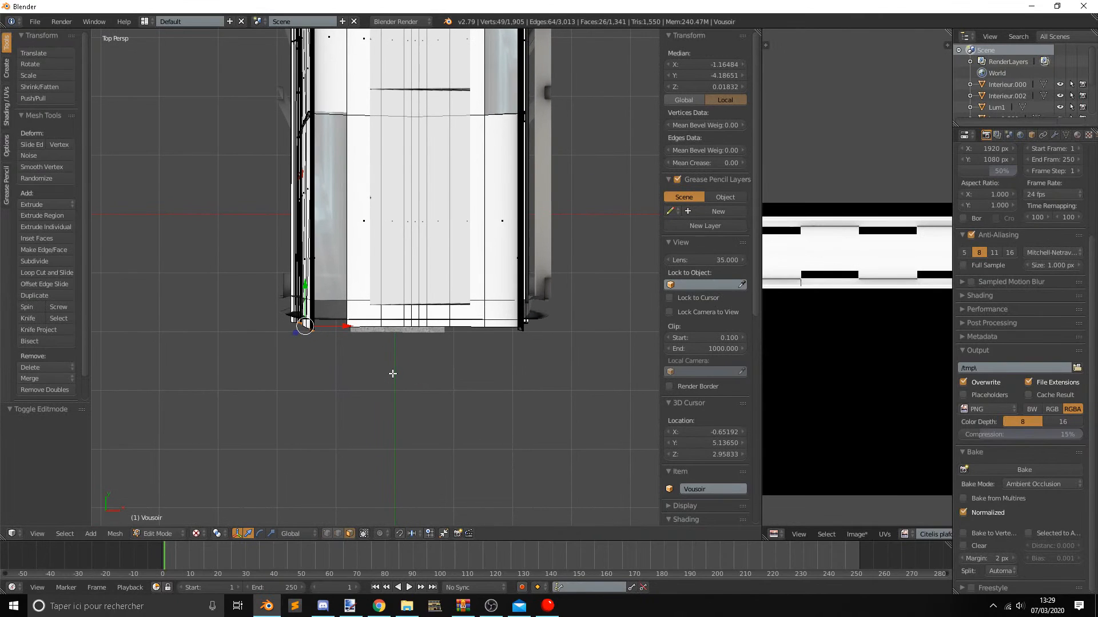
key("KP_5")
key("b")
left_click_drag(225, 309, 621, 387)
middle_click_drag(621, 387, 565, 342)
left_click_drag(355, 347, 377, 345)
key("ctrl+z")
Select all vertices at the ceiling's end in vertex mode and move them about 0.22 along Y to meet the light.
left_click(364, 533)
left_click(364, 533)
left_click(328, 532)
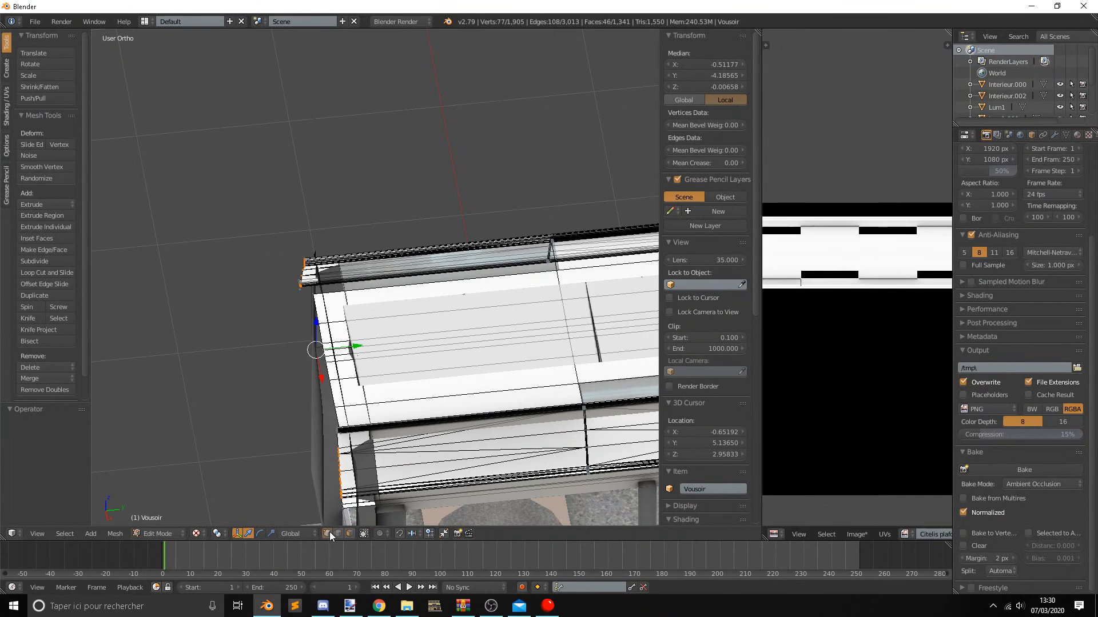
key("KP_7")
key("b")
left_click_drag(220, 328, 609, 371)
middle_click_drag(610, 371, 503, 293)
left_click_drag(359, 359, 384, 353)
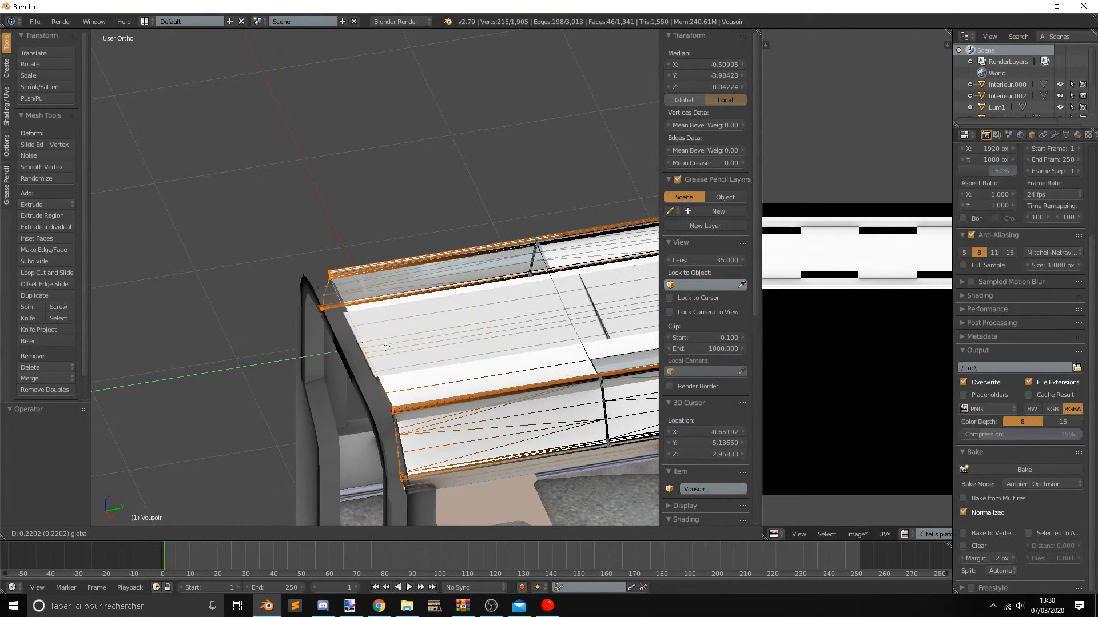
key("Tab")
middle_click_drag(382, 365, 532, 378)
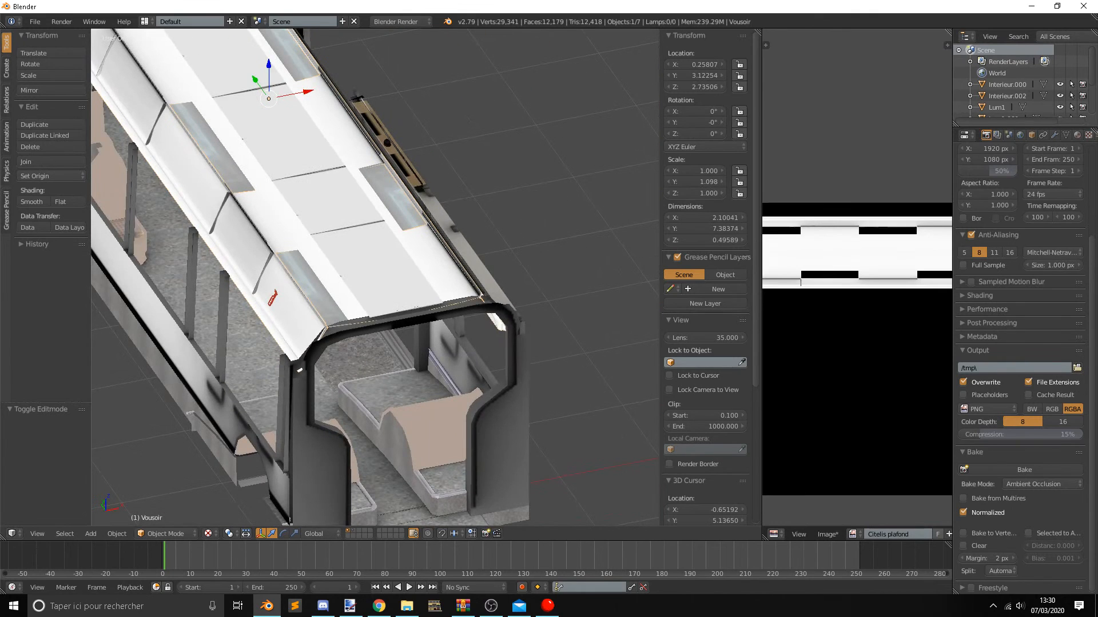
Switch to OBS, lower the desktop audio level to about -21.4 dB, and return to Blender.
key("alt+Tab")
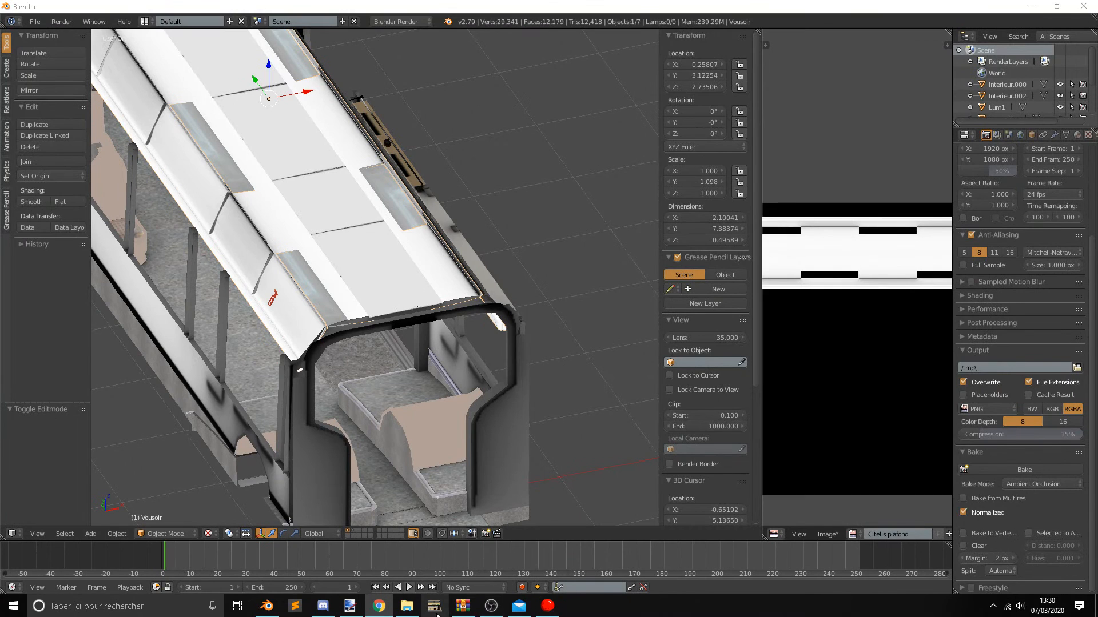
mouse_move(490, 606)
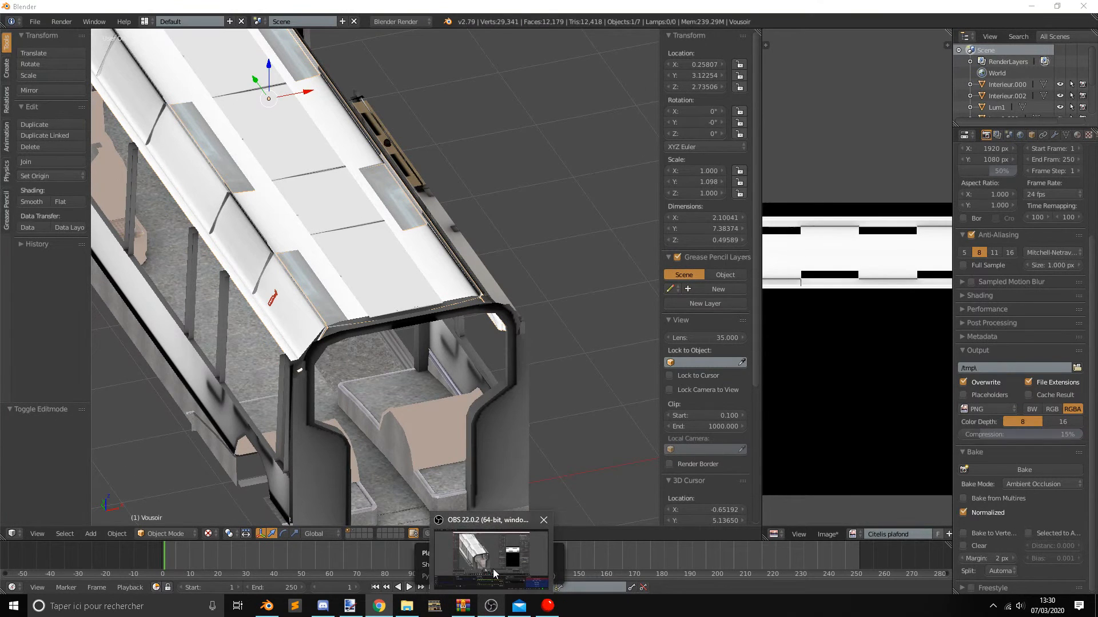
left_click(493, 569)
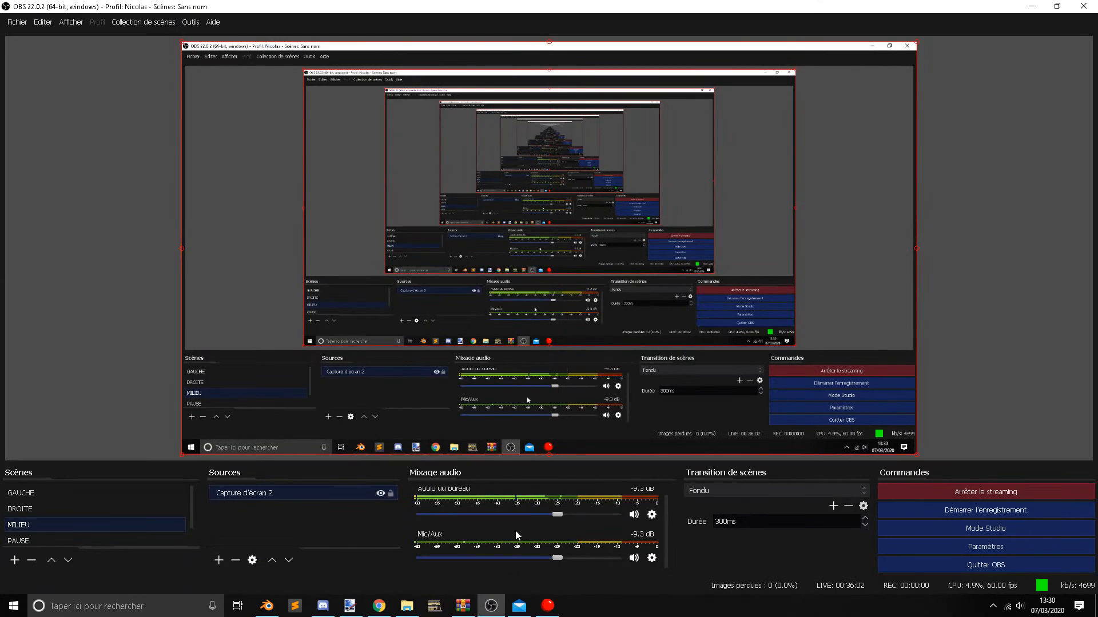
left_click_drag(559, 513, 507, 519)
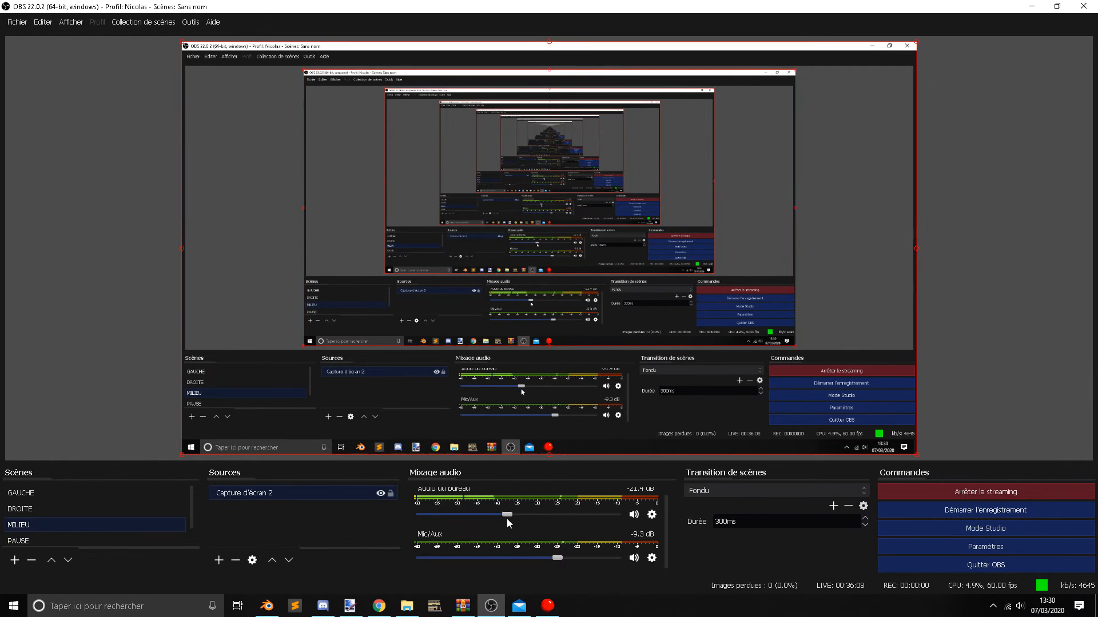
left_click(276, 612)
Open the Vousoir ceiling mesh for editing and select the end vertex of its lower outer edge on the negative X side.
middle_click_drag(572, 286, 478, 237)
key("KP_5")
middle_click_drag(442, 200, 359, 332)
scroll(378, 279, "down", 5)
scroll(305, 274, "up", 3)
scroll(443, 338, "down", 3)
right_click(345, 398)
right_click(346, 399)
key("Tab")
right_click(350, 404)
scroll(330, 410, "up", 2)
scroll(392, 370, "up", 3)
middle_click_drag(407, 500, 404, 465)
right_click(400, 394)
middle_click_drag(350, 285, 347, 274)
middle_click_drag(279, 248, 377, 265)
middle_click_drag(291, 258, 417, 357)
scroll(405, 345, "up", 3)
scroll(417, 357, "down", 3)
middle_click_drag(355, 446, 346, 307, "shift")
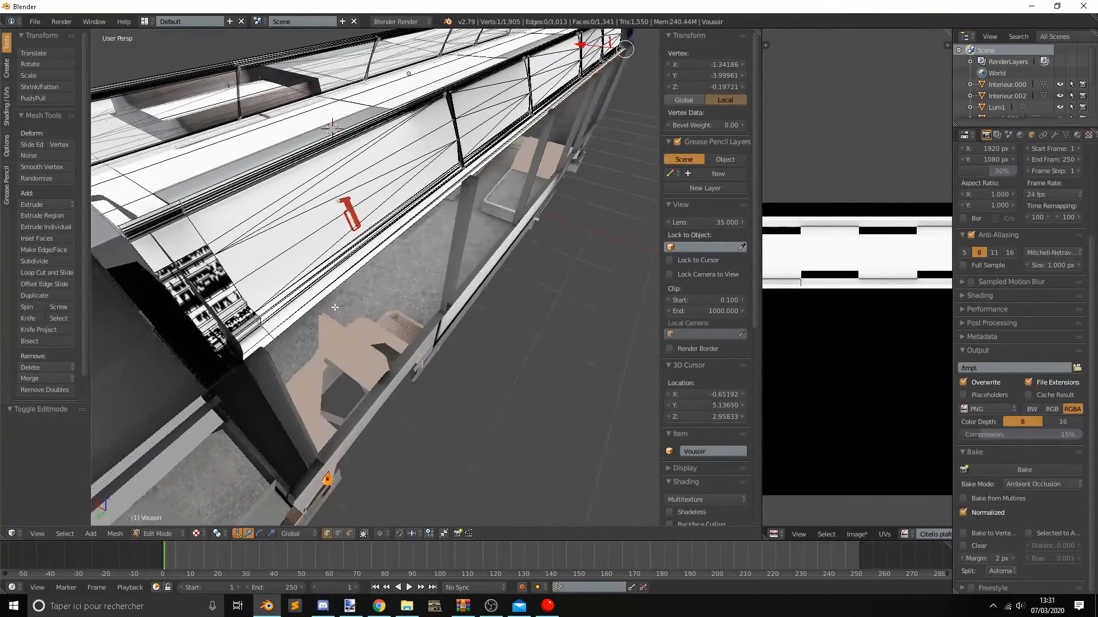
Add the other vertices of that lower edge to the selection and move them about 0.09 outward along X.
right_click(274, 339, "shift")
middle_click_drag(274, 339, 446, 366)
middle_click_drag(218, 274, 396, 285, "shift")
scroll(343, 307, "up", 3)
scroll(382, 318, "down", 7)
scroll(269, 314, "up", 4)
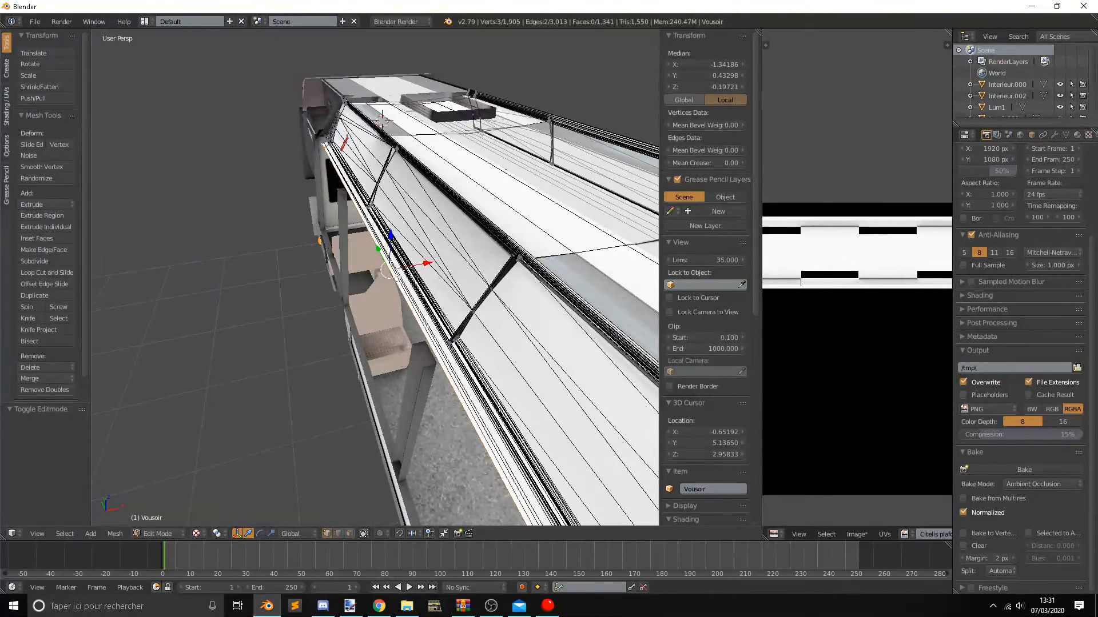
left_click_drag(425, 263, 412, 268)
key("Tab")
Examine the fit of the widened ceiling and the lights from inside and outside the bus.
middle_click_drag(484, 310, 483, 269)
scroll(458, 277, "down", 2)
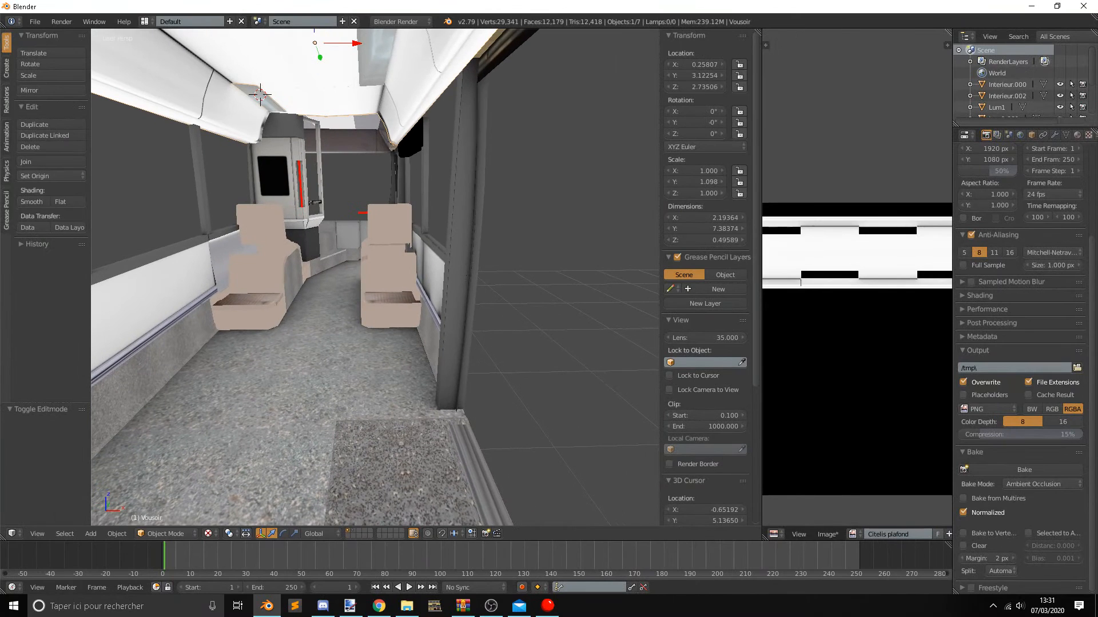
key("alt+Tab")
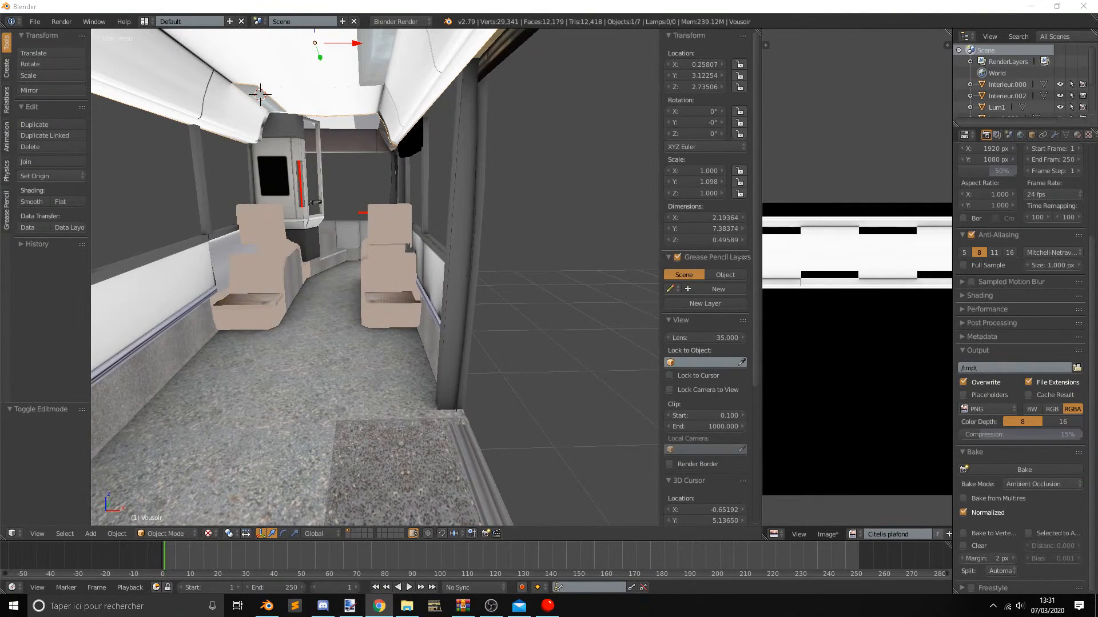
scroll(418, 366, "down", 4)
middle_click_drag(418, 366, 362, 238)
scroll(387, 362, "down", 4)
scroll(362, 238, "up", 5)
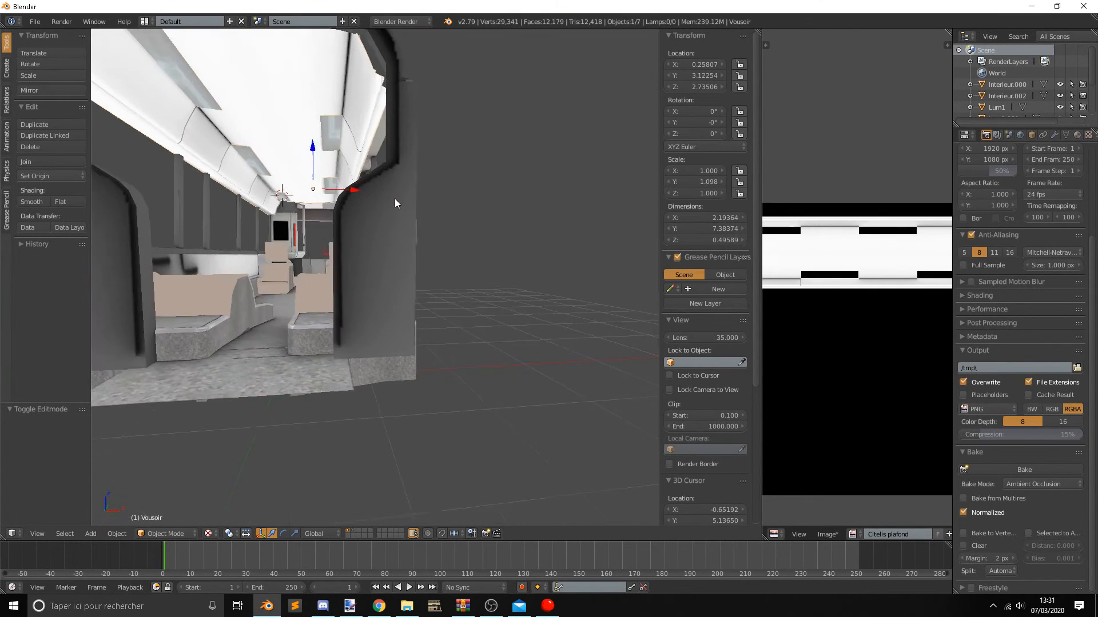
middle_click_drag(394, 198, 433, 210, "shift")
scroll(482, 164, "up", 3)
middle_click_drag(482, 162, 452, 212, "shift")
scroll(451, 212, "down", 2)
scroll(274, 315, "down", 2)
Open the Interieur.000 mesh for editing and delete the first strip face below the ceiling edge above the side windows.
right_click(328, 326)
middle_click_drag(328, 326, 482, 346)
key("Tab")
left_click(364, 533)
middle_click_drag(279, 343, 334, 333, "shift")
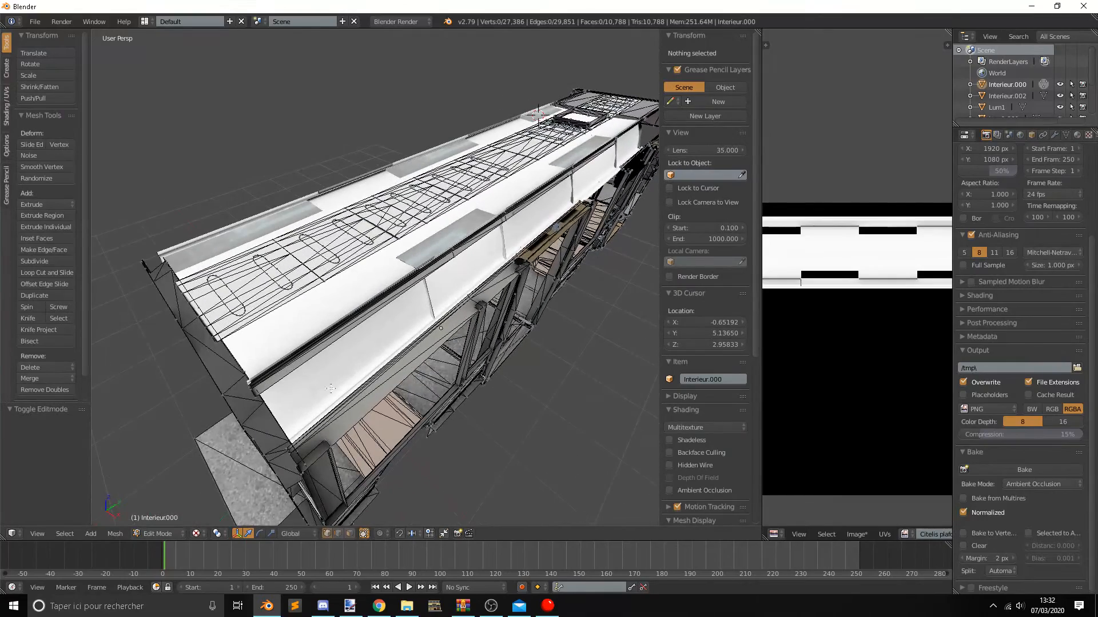
right_click(338, 425)
key("x")
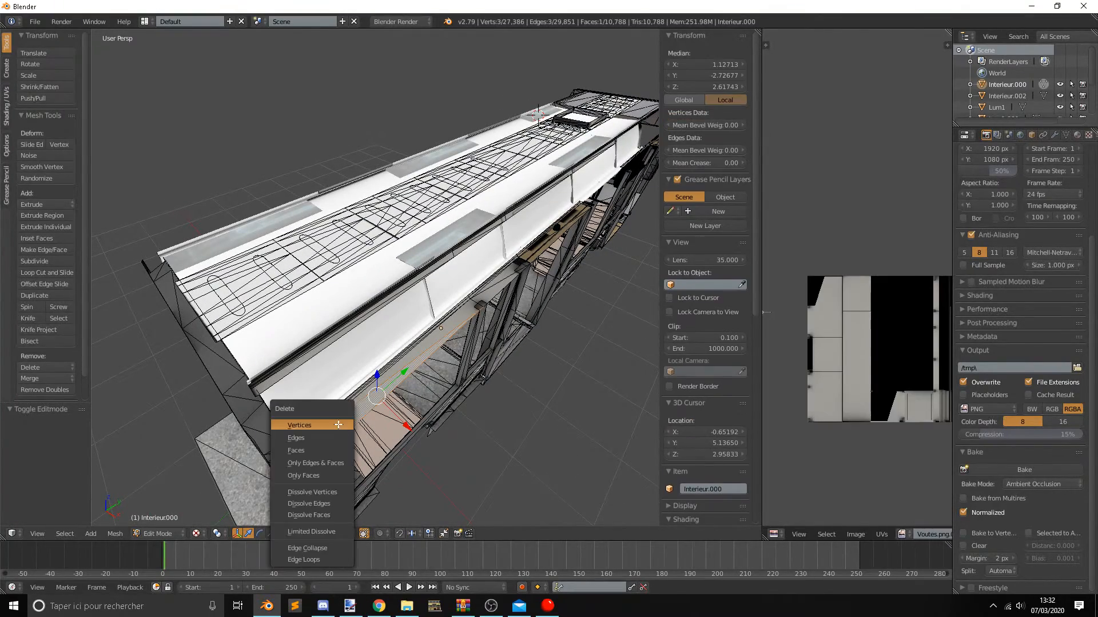
left_click(339, 426)
Delete the vertices of the remaining strip faces of Interieur.000 between the ceiling edge and the side windows.
scroll(477, 341, "up", 5)
right_click(477, 341)
key("x")
right_click(515, 323)
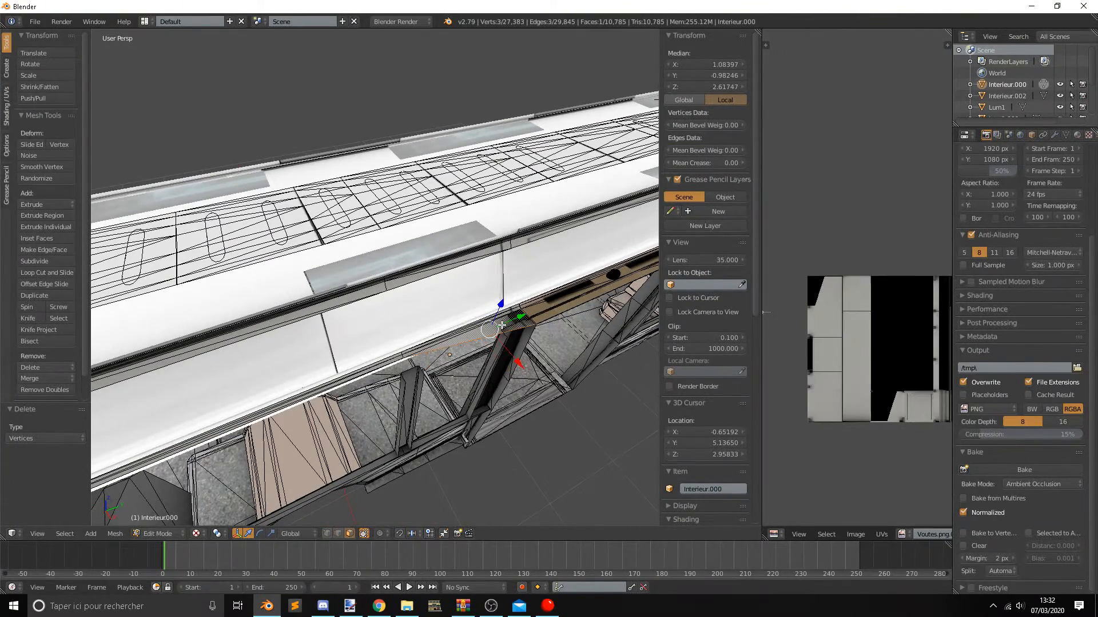
key("x")
left_click(485, 334)
right_click(448, 314)
key("x")
left_click(378, 341)
right_click(369, 364)
key("x")
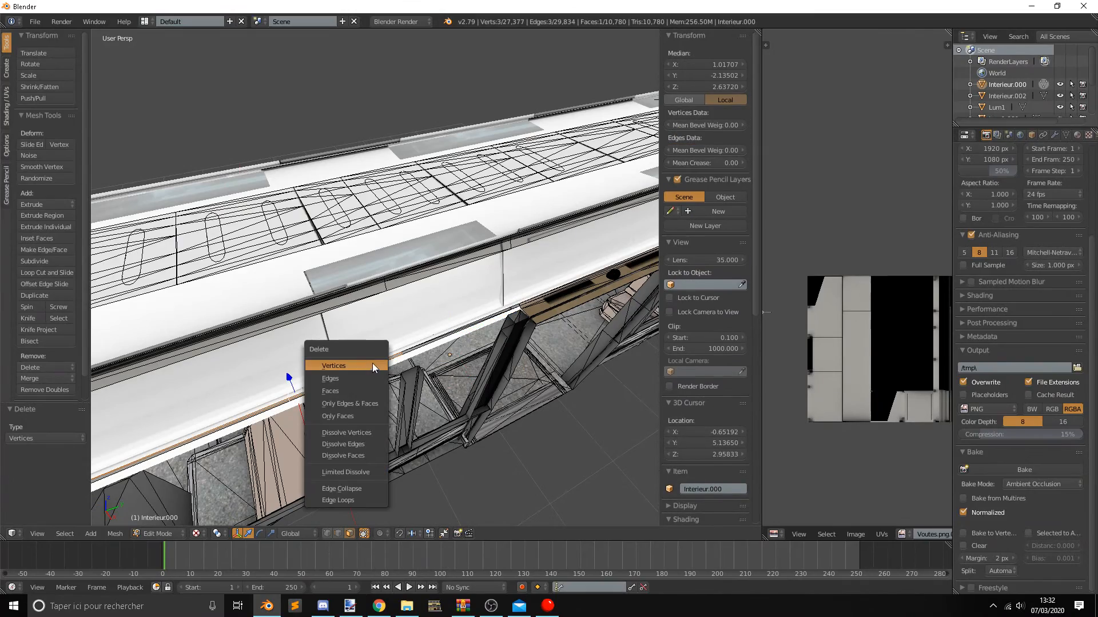
left_click(372, 364)
middle_click_drag(467, 329, 438, 341)
key("Tab")
Select the lower outer edge of the Vousoir ceiling mesh on the door side and move it 0.14 along X.
scroll(438, 341, "down", 2)
middle_click_drag(255, 327, 443, 305, "shift")
key("Tab")
middle_click_drag(288, 306, 531, 269)
key("Tab")
right_click(296, 282)
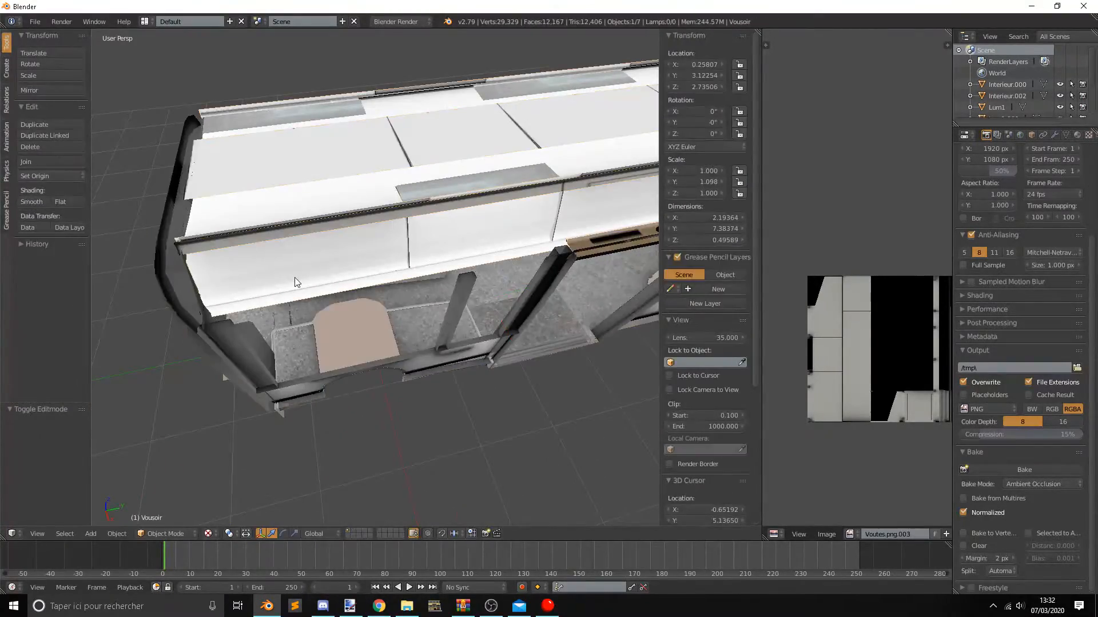
middle_click_drag(296, 282, 340, 290)
middle_click_drag(440, 231, 409, 271, "shift")
scroll(424, 238, "up", 2)
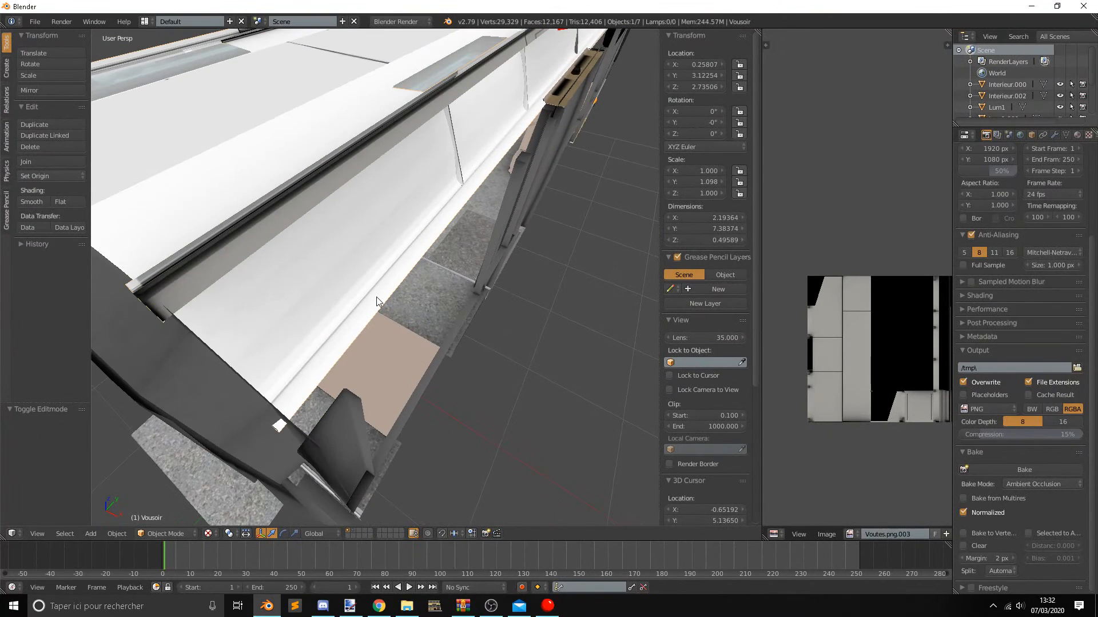
key("Tab")
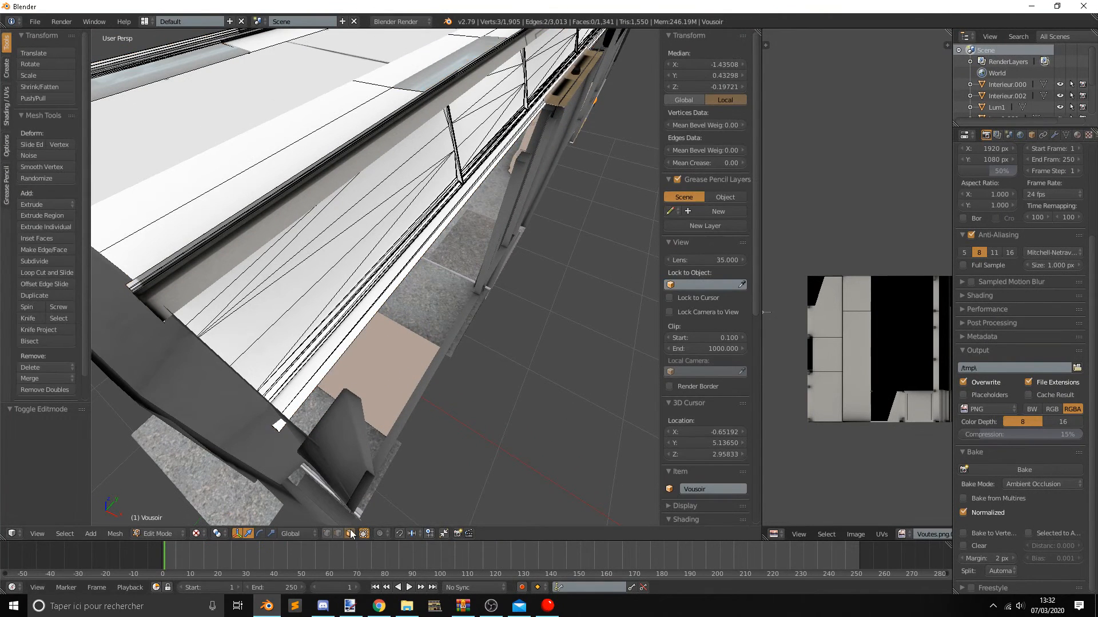
right_click(309, 395)
left_click_drag(606, 85, 606, 114)
Add a single loop cut to the lower outer strip of the ceiling above the side door.
middle_click_drag(606, 113, 350, 254)
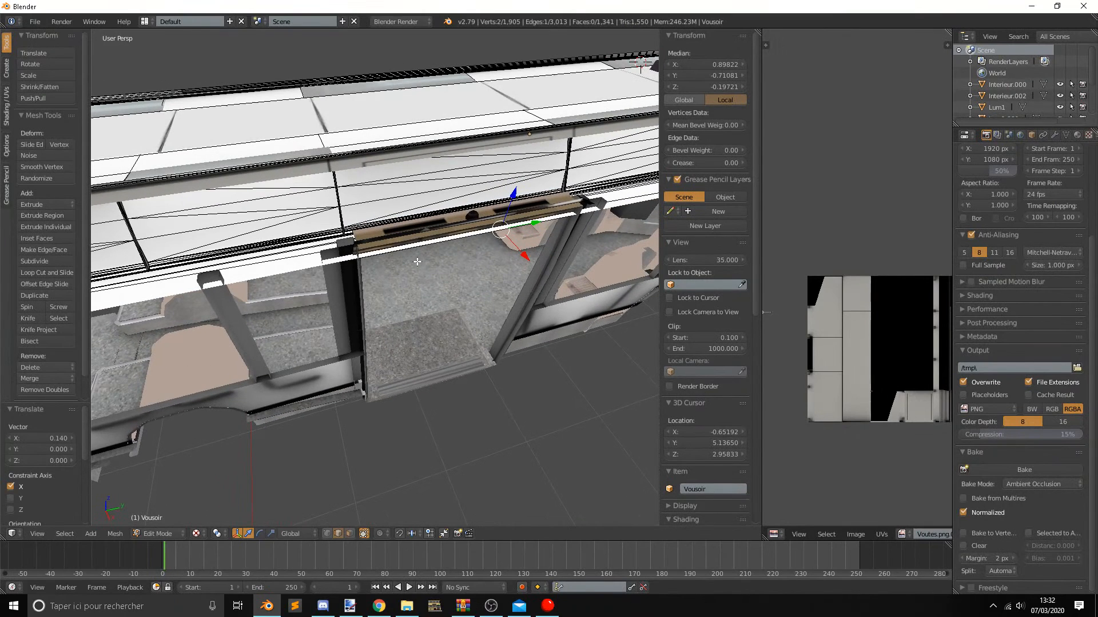
key("ctrl+r")
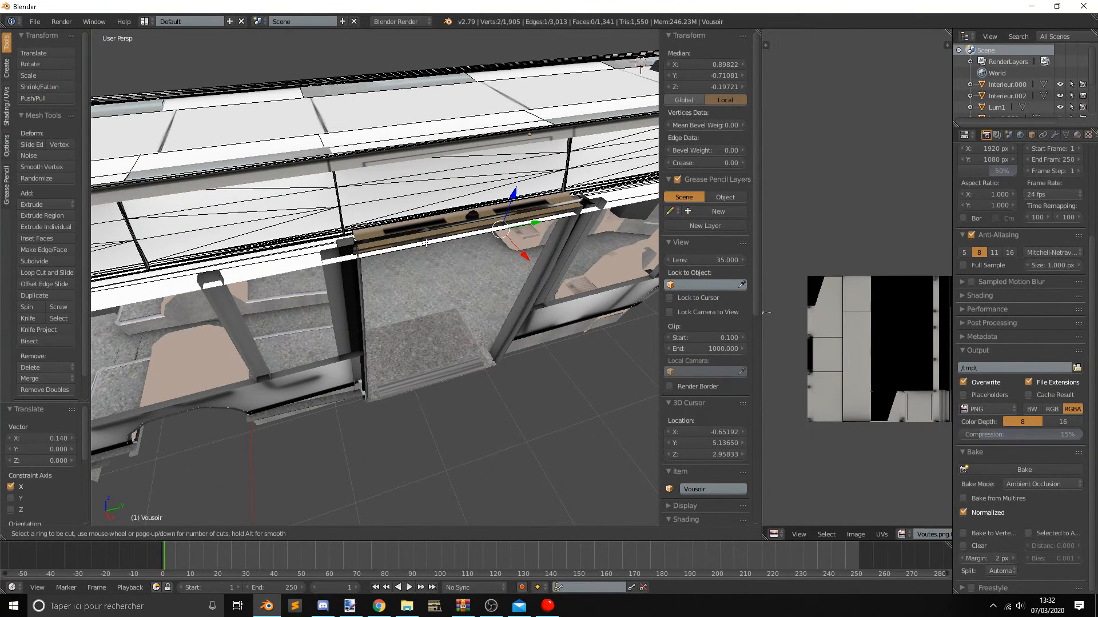
left_click(426, 243)
scroll(486, 241, "down", 7)
middle_click_drag(503, 256, 433, 265)
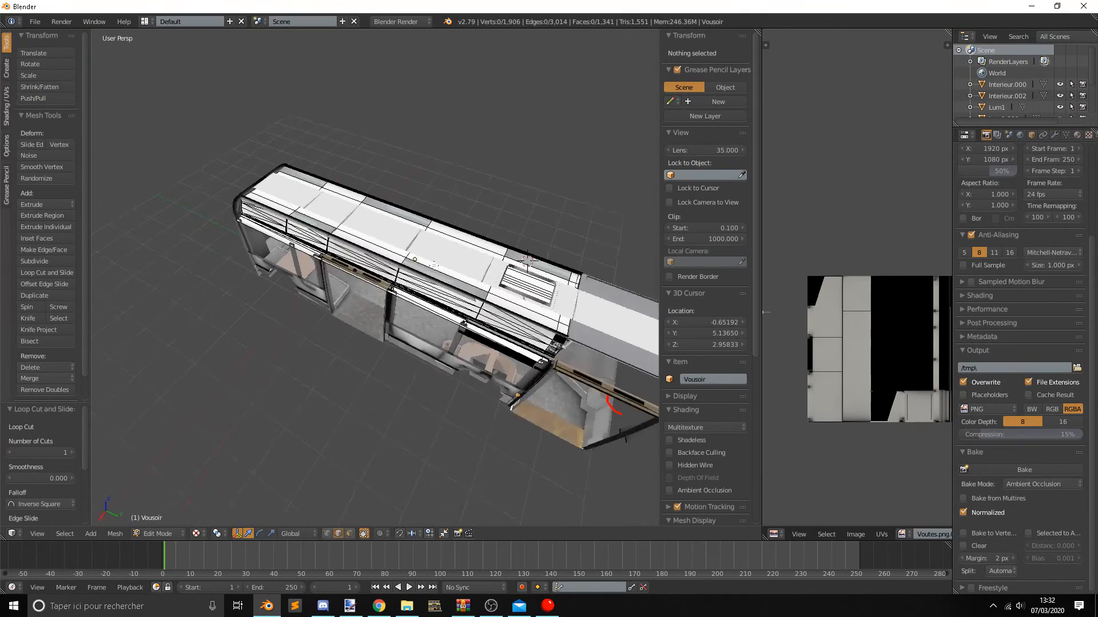
Try to add another loop cut along the ceiling's lower strip near the side door.
scroll(433, 265, "up", 4)
middle_click_drag(457, 366, 367, 338)
right_click(369, 314)
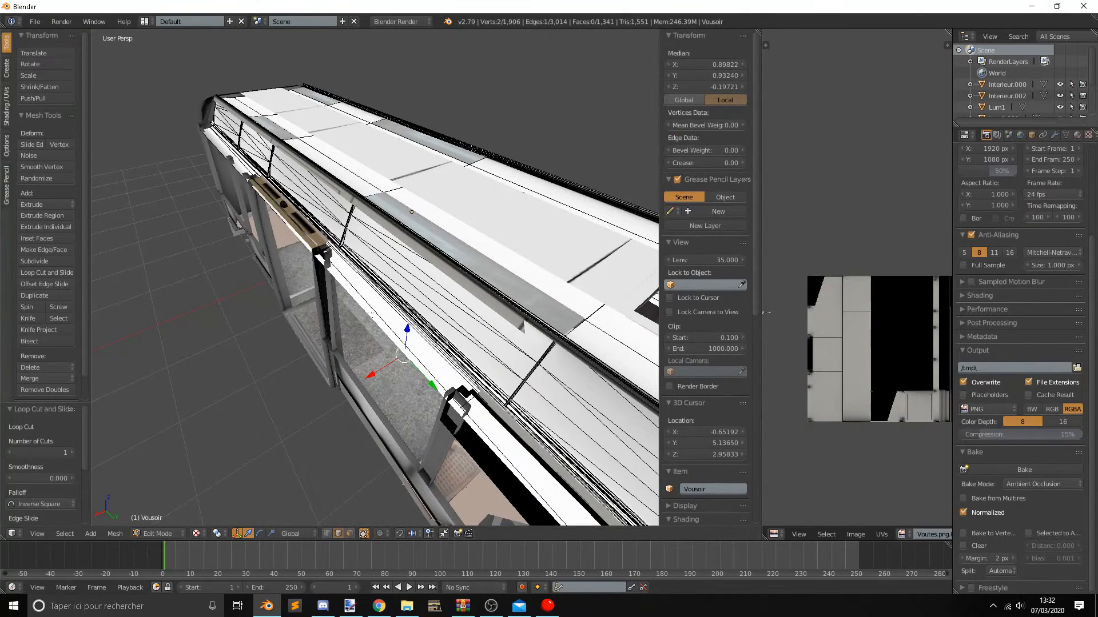
key("ctrl+r")
left_click(362, 302)
left_click(368, 307)
key("ctrl+z")
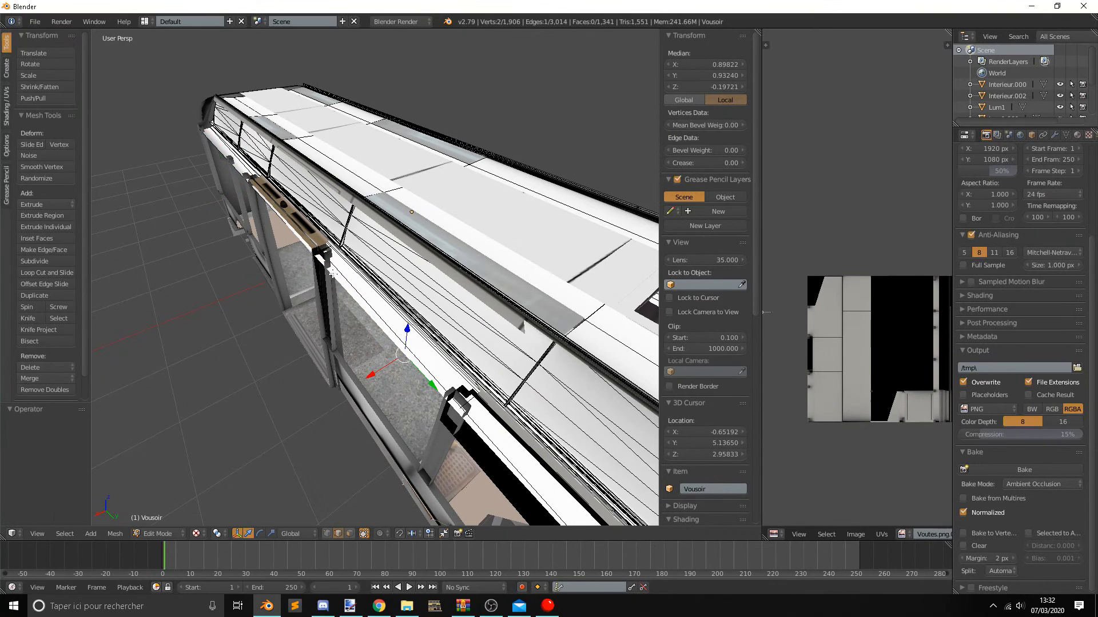
key("ctrl+r")
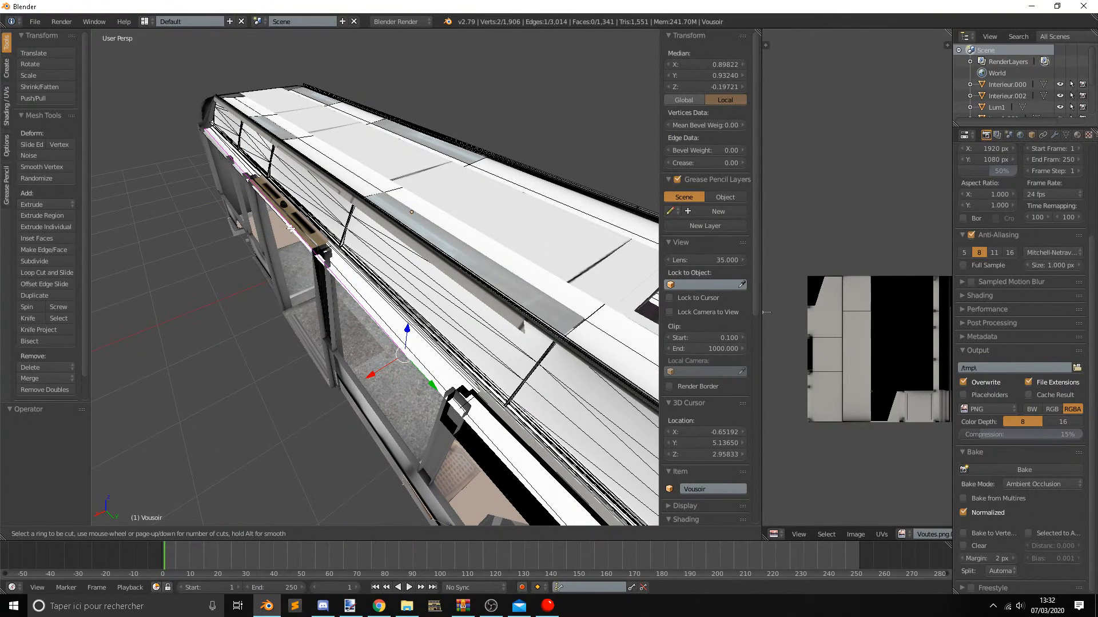
key("Escape")
Inspect how the lower outer strip of the Vousoir ceiling fits the door-side body, and leave mesh editing.
middle_click_drag(343, 306, 440, 333)
right_click(371, 308)
scroll(371, 307, "down", 2)
scroll(371, 308, "up", 4)
middle_click_drag(377, 309, 388, 258)
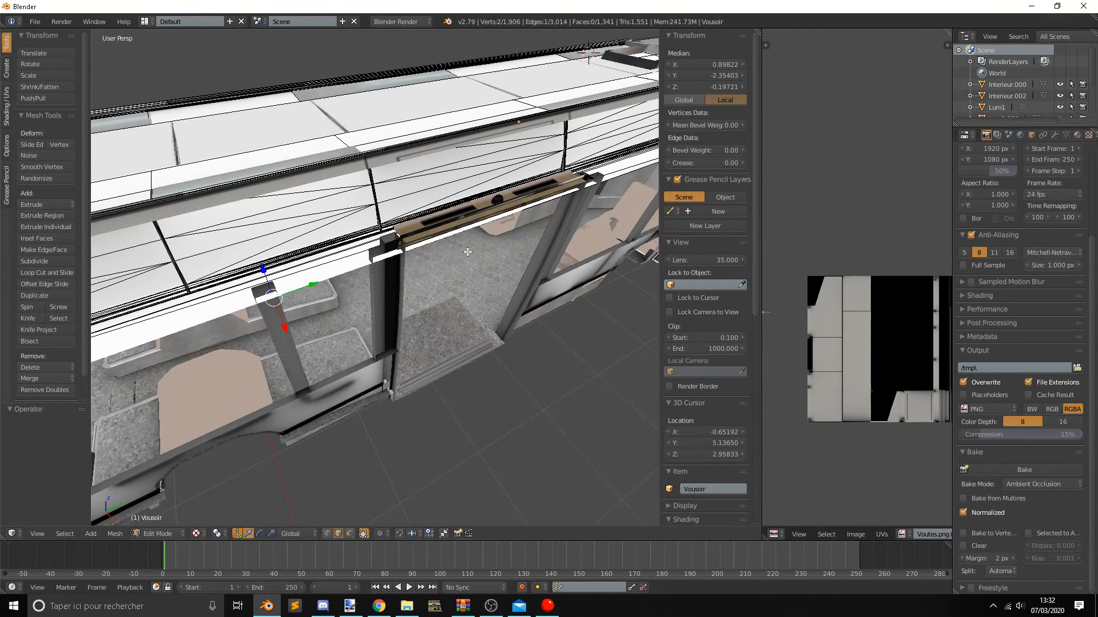
scroll(703, 321, "down", 5)
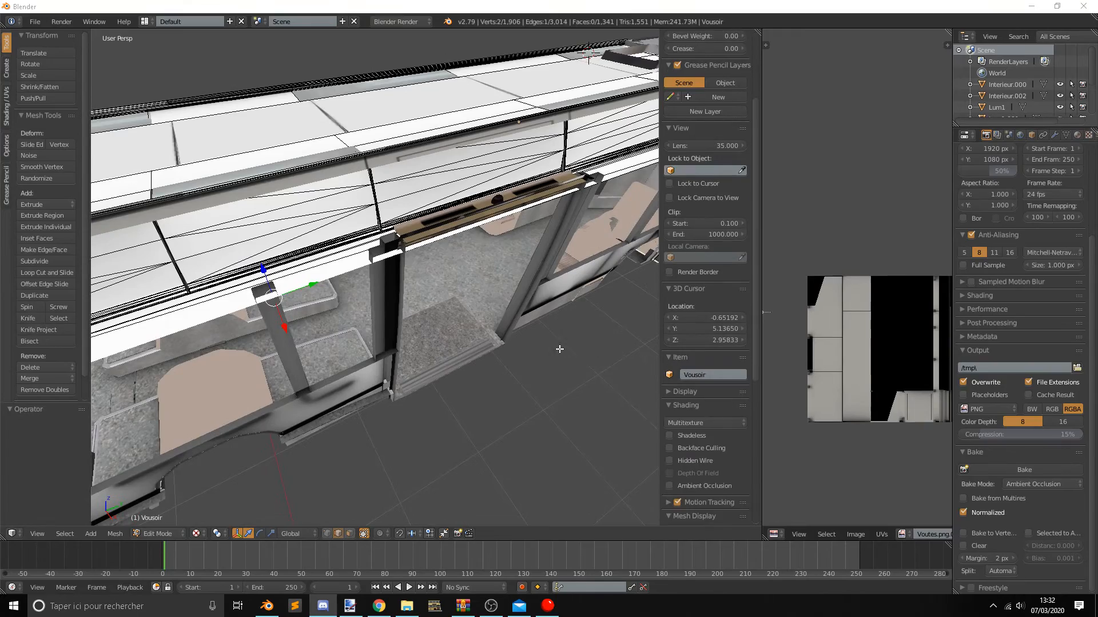
scroll(478, 266, "up", 4)
middle_click_drag(469, 253, 429, 216)
scroll(440, 224, "down", 4)
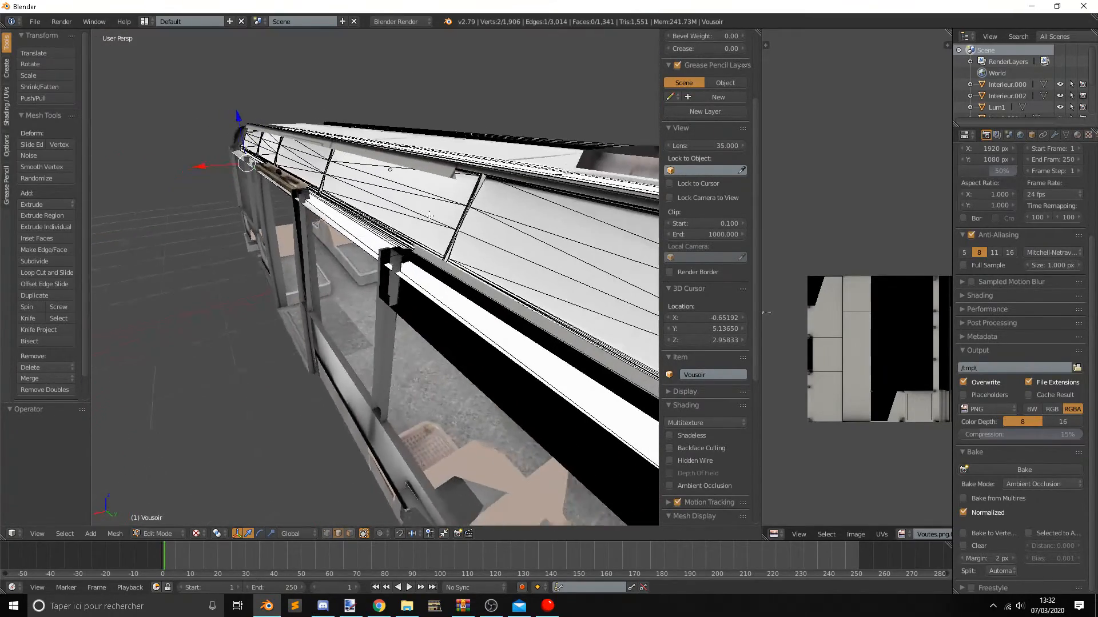
right_click(455, 314)
middle_click_drag(473, 332, 446, 368)
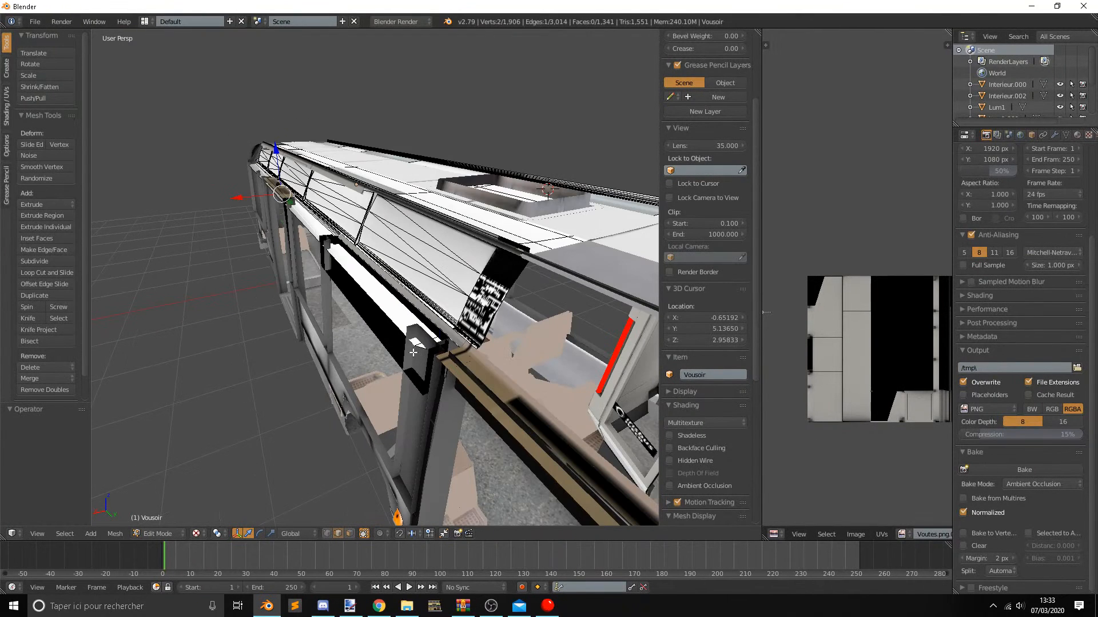
scroll(417, 351, "up", 2)
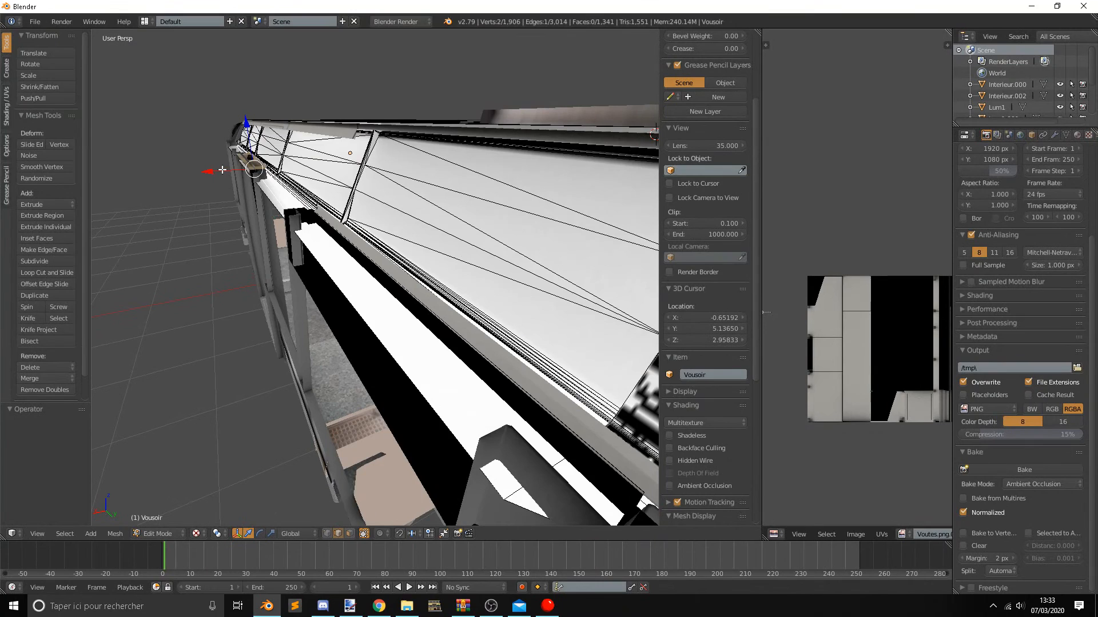
scroll(375, 315, "down", 2)
middle_click_drag(388, 316, 418, 331)
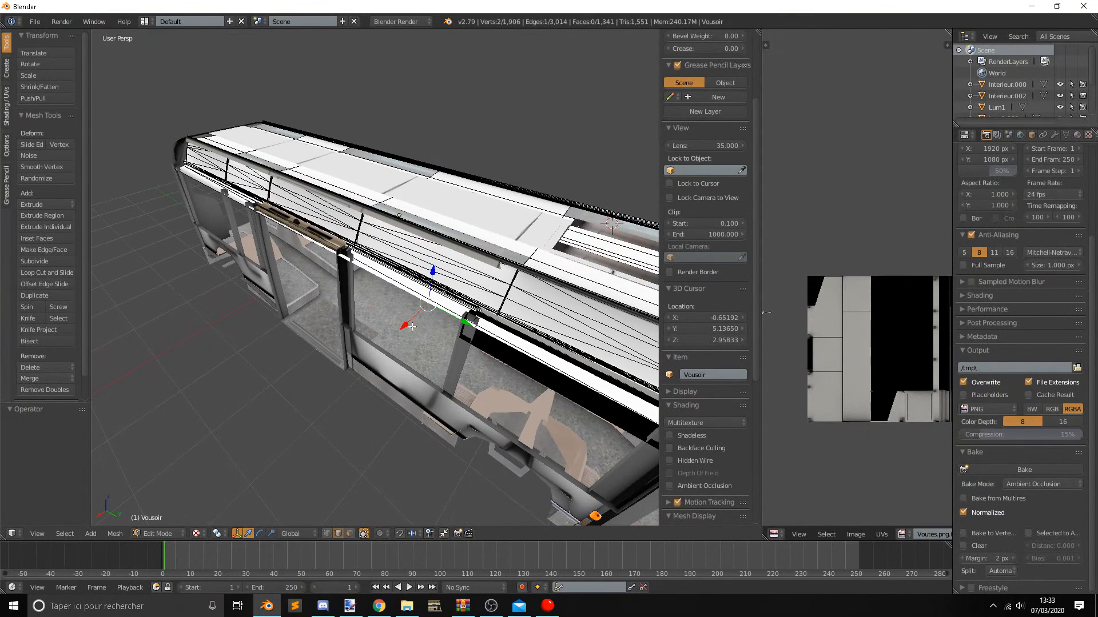
middle_click_drag(412, 292, 388, 263)
key("Tab")
Examine the bus side from outside and the interior around the seats and the driver's cab partition.
scroll(389, 263, "up", 5)
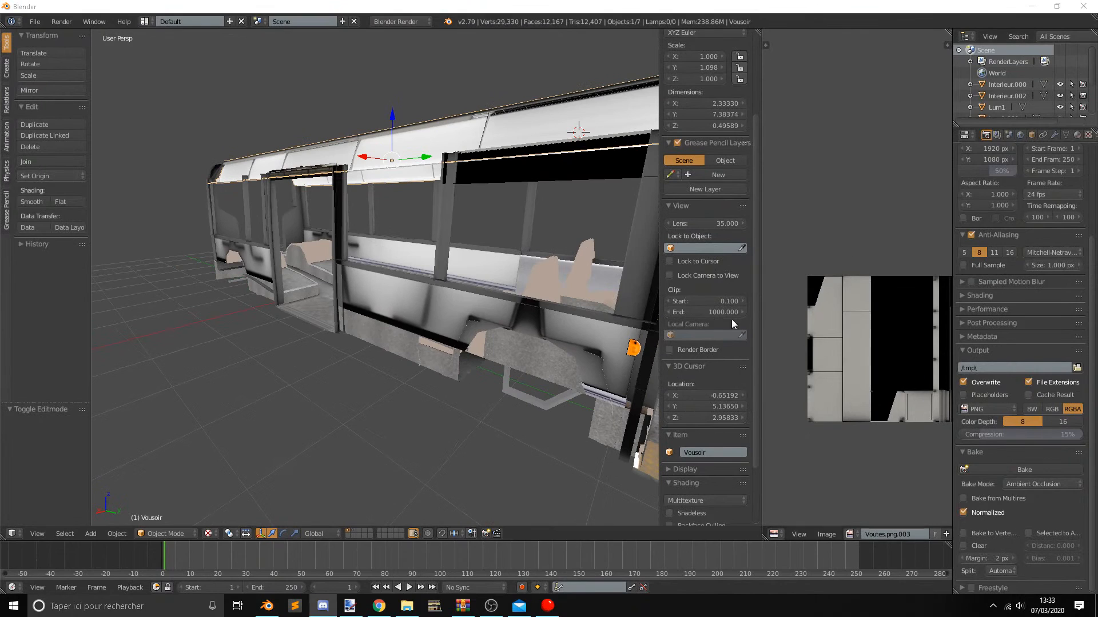
middle_click_drag(468, 389, 457, 392)
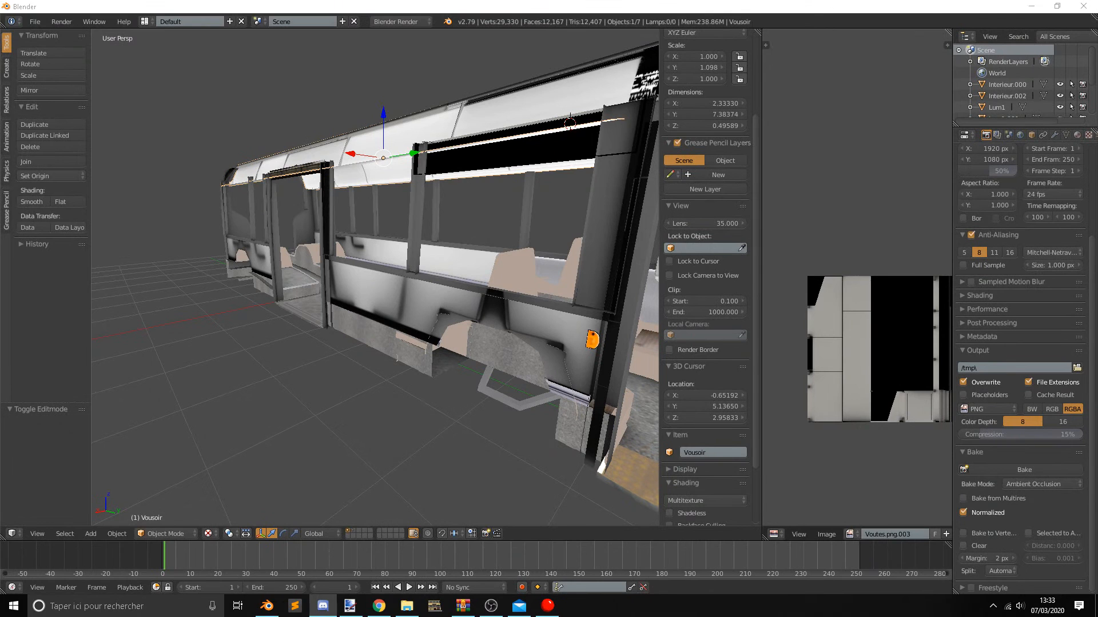
middle_click_drag(410, 215, 308, 263)
scroll(372, 265, "up", 5)
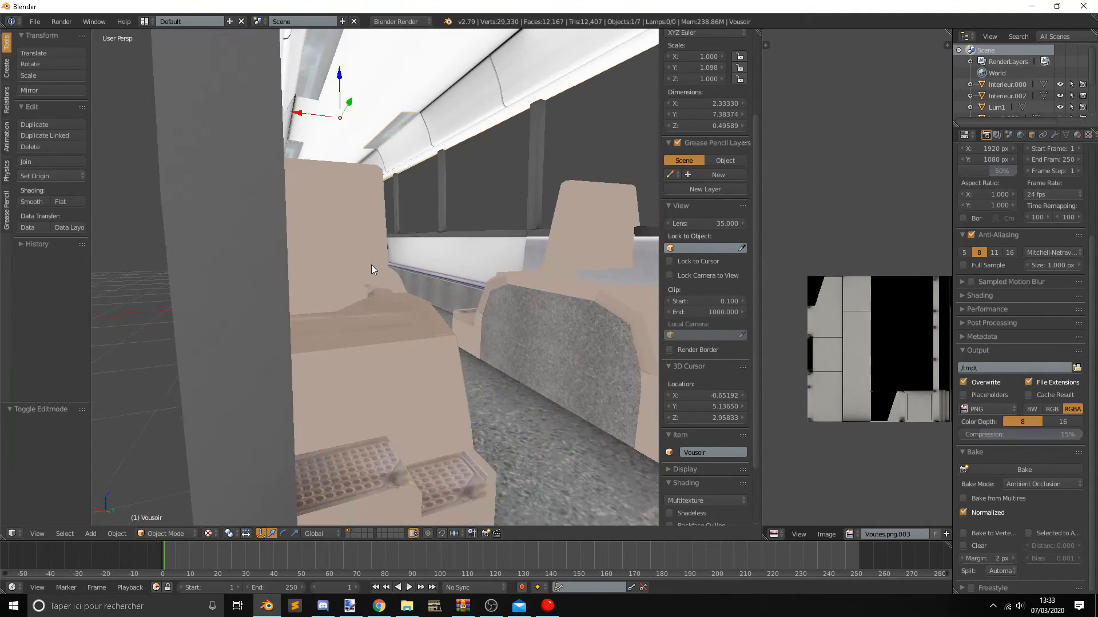
middle_click_drag(405, 245, 433, 266)
scroll(496, 239, "up", 4)
scroll(416, 251, "up", 3)
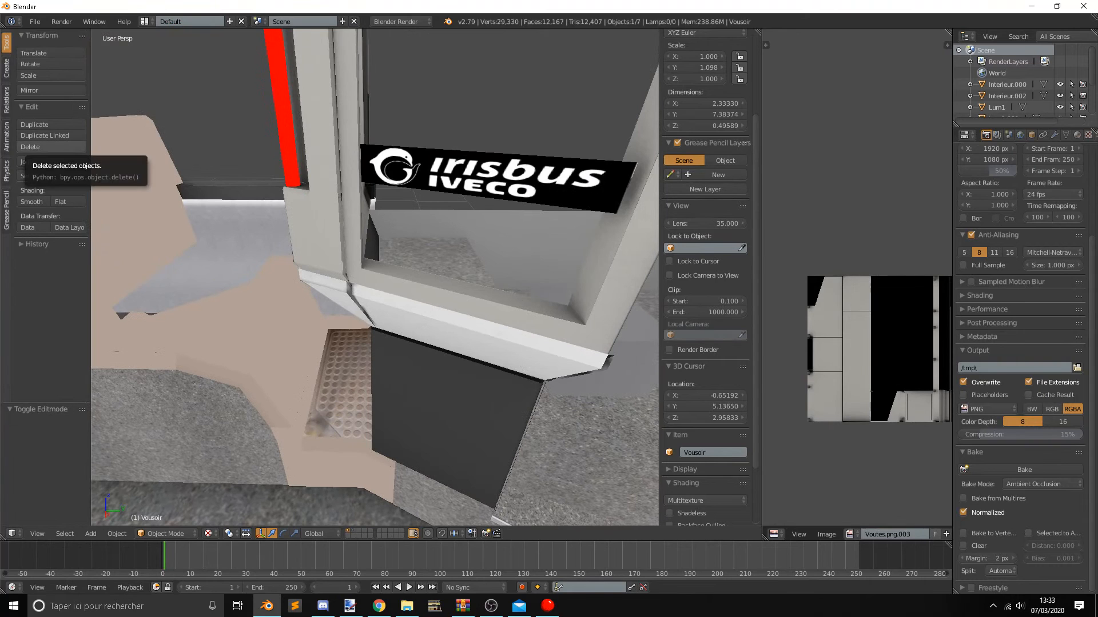
middle_click_drag(331, 344, 416, 322)
scroll(417, 321, "down", 3)
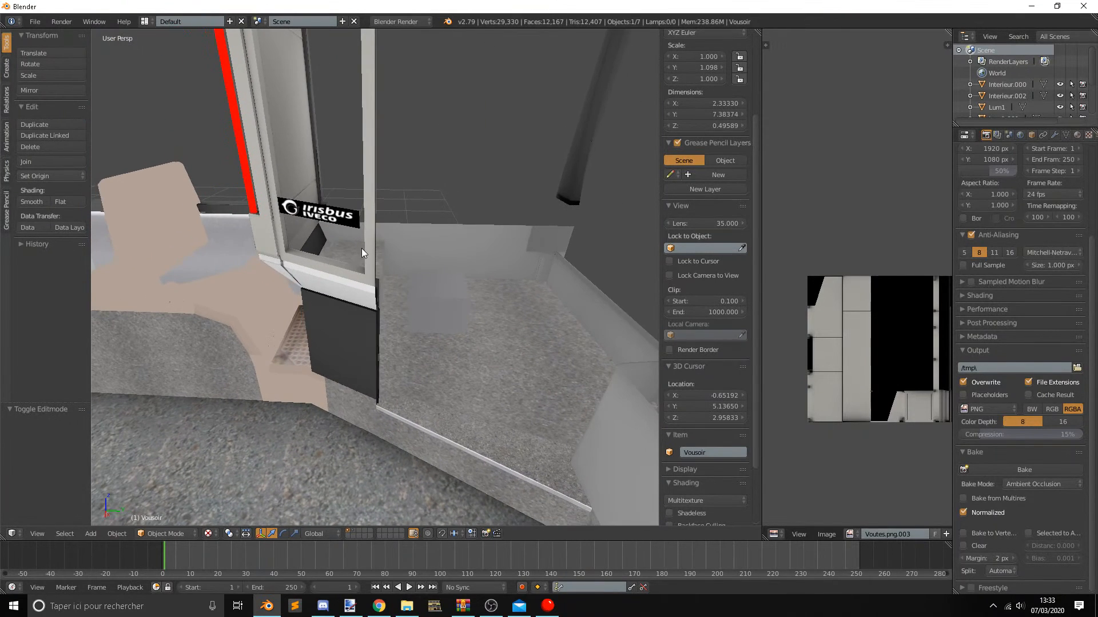
mouse_move(343, 335)
middle_mouse_down()
mouse_move(328, 349)
mouse_move(448, 321)
mouse_move(379, 294)
mouse_move(387, 229)
mouse_move(351, 203)
mouse_move(420, 224)
mouse_move(396, 276)
mouse_move(494, 348)
mouse_move(387, 320)
mouse_move(344, 326)
middle_mouse_up()
middle_click_drag(356, 275, 352, 351)
Select Interieur.000 and examine its mesh around the dark panel below the Irisbus Iveco partition and the driver's area.
right_click(352, 351)
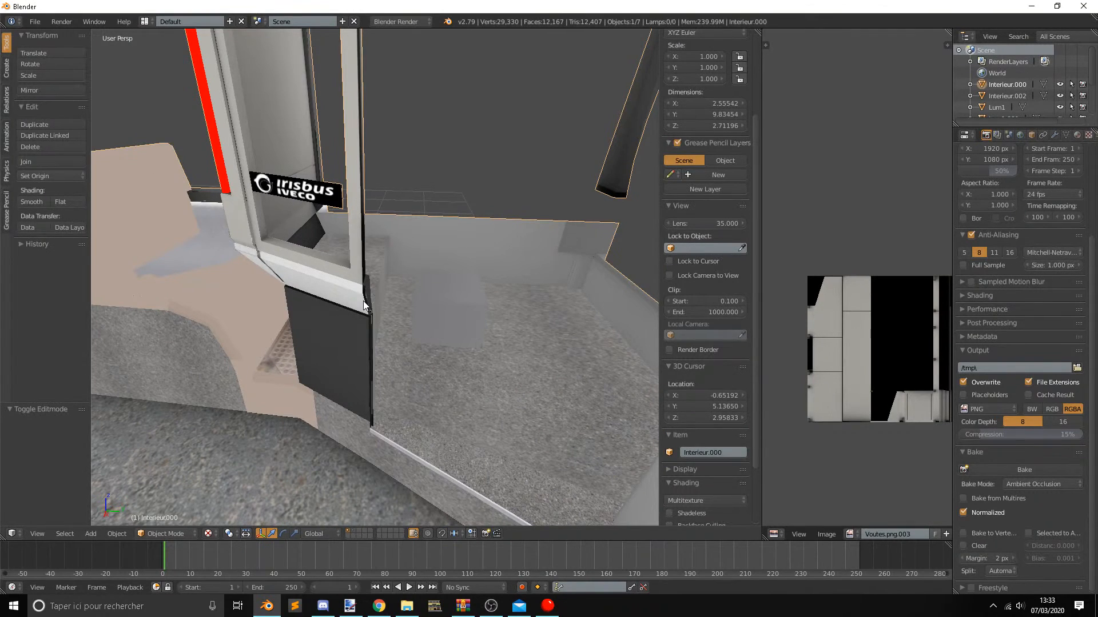
key("Tab")
scroll(321, 313, "up", 5)
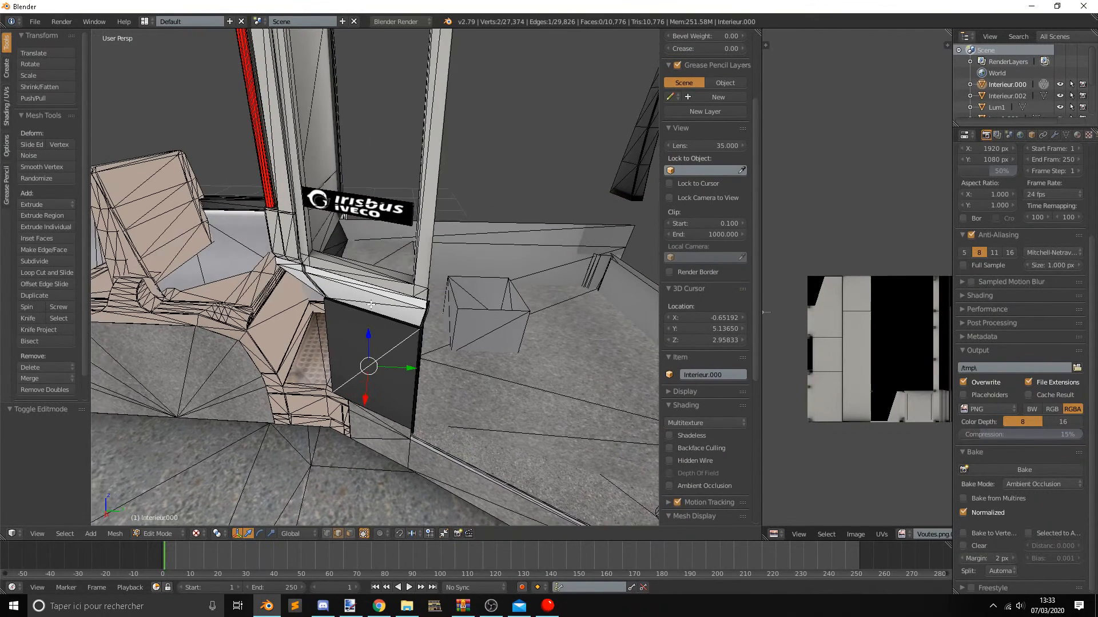
key("Tab")
middle_click_drag(462, 451, 461, 372)
scroll(423, 414, "down", 5)
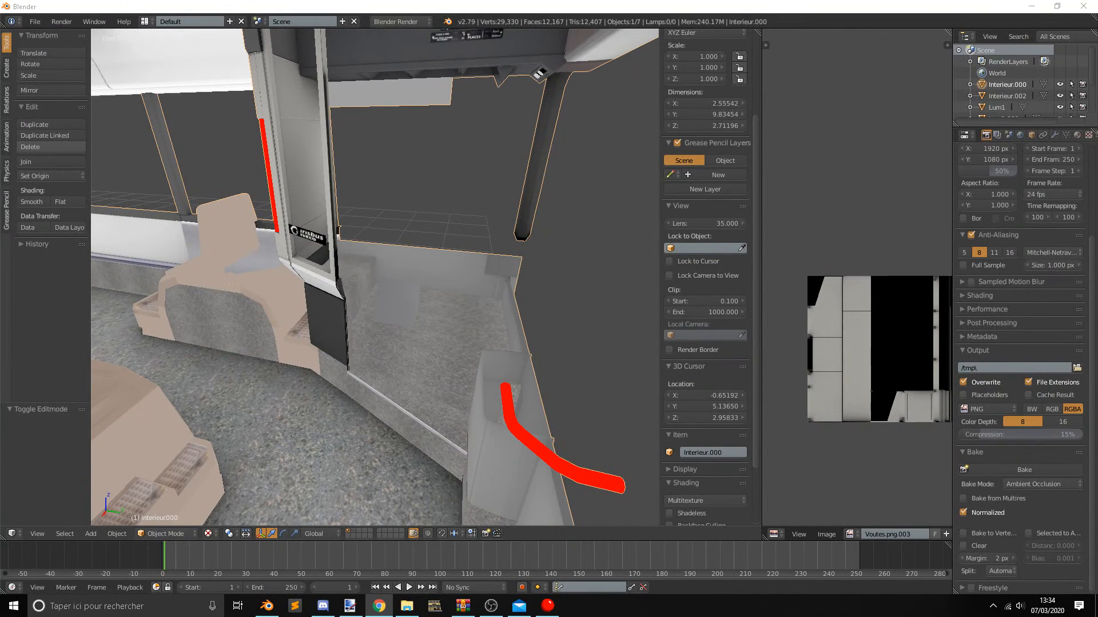
middle_click_drag(397, 319, 421, 304)
scroll(431, 323, "up", 2)
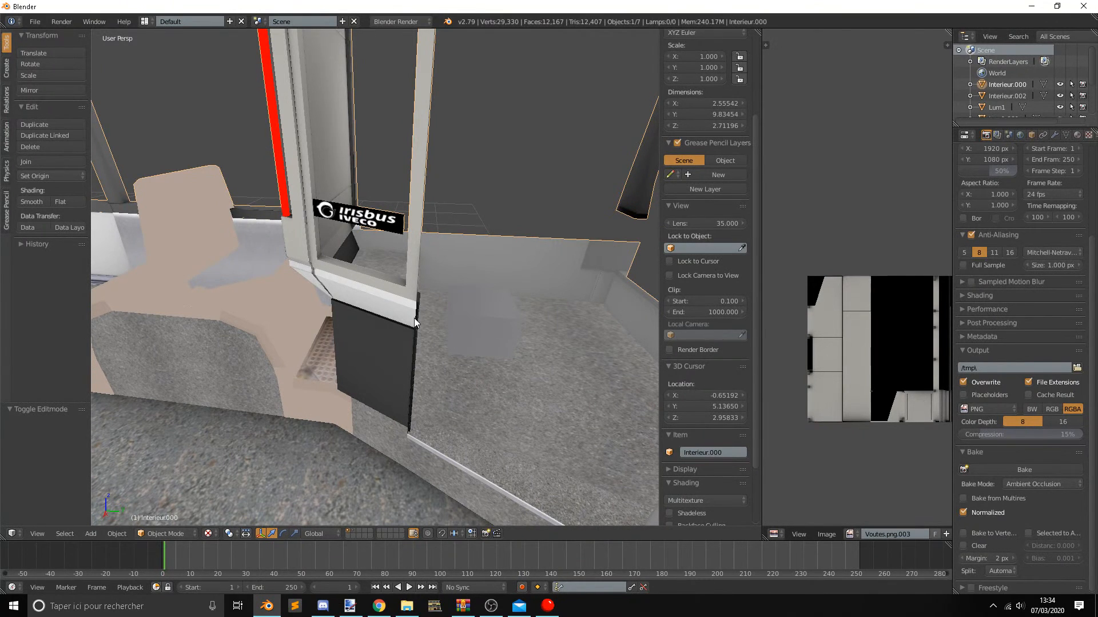
middle_click_drag(420, 338, 399, 341)
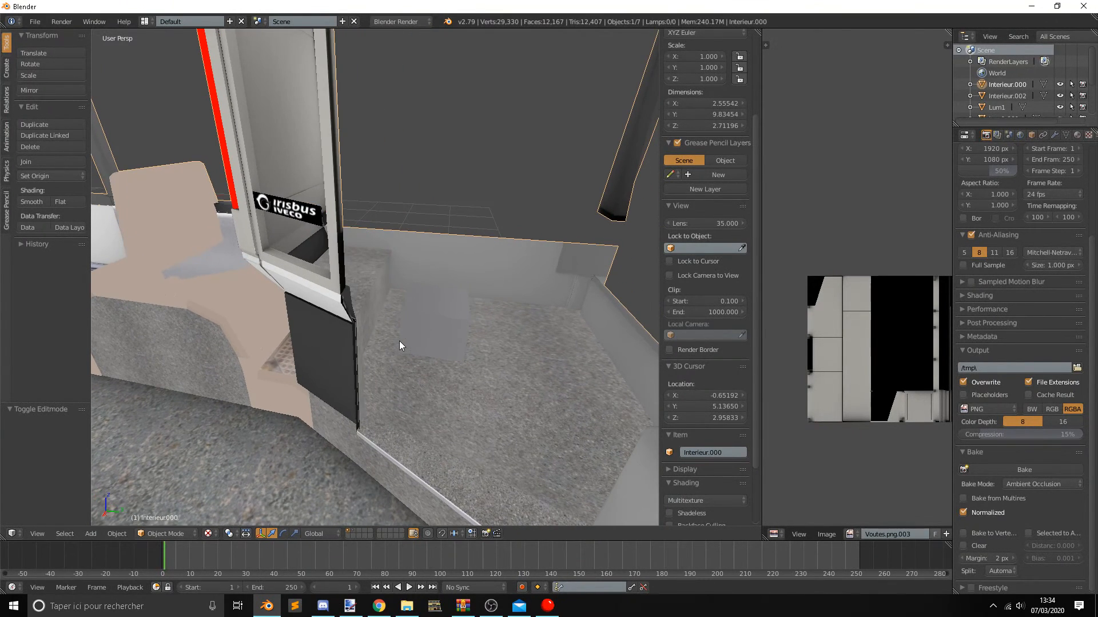
middle_click_drag(345, 353, 248, 362)
key("Tab")
scroll(248, 362, "up", 4)
middle_click_drag(239, 434, 420, 363)
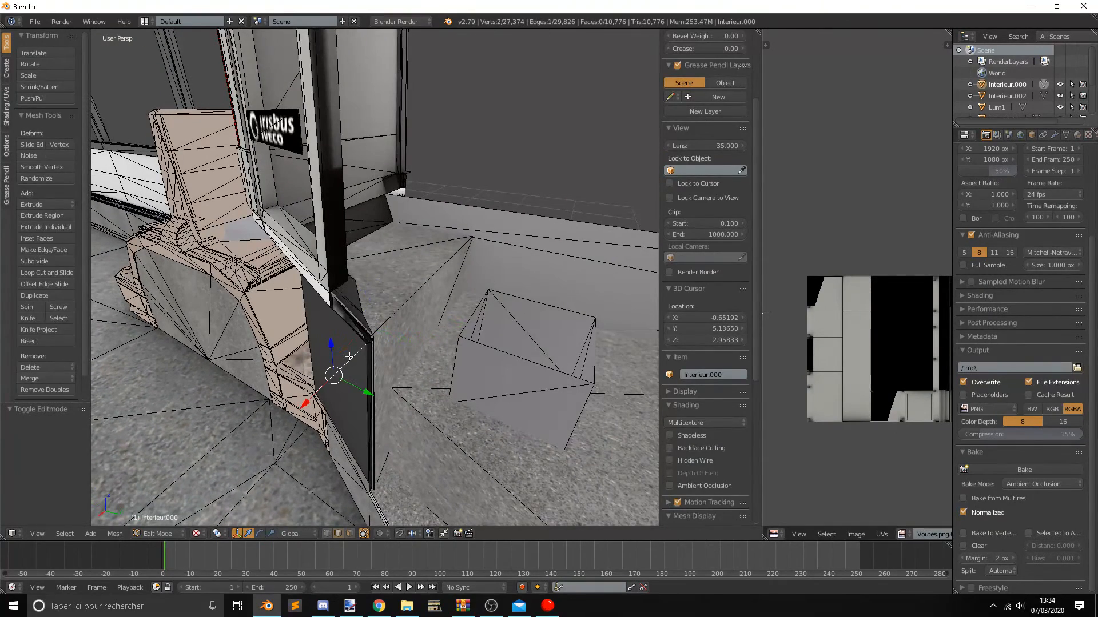
key("Tab")
key("alt+Tab")
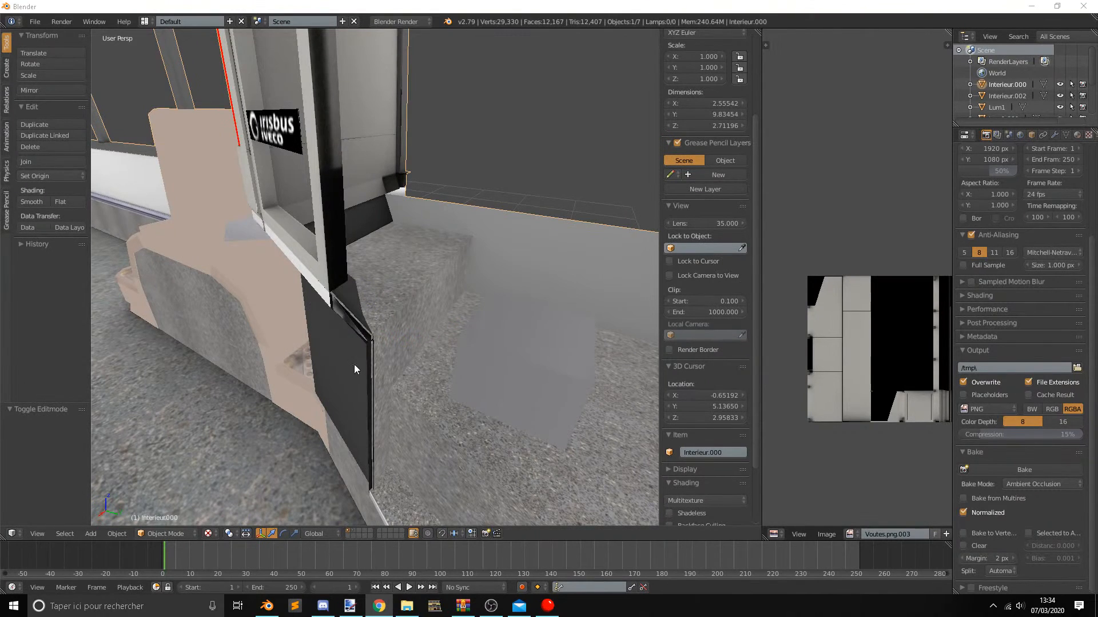
middle_click_drag(351, 363, 413, 362)
key("Tab")
key("Tab")
scroll(475, 383, "down", 5)
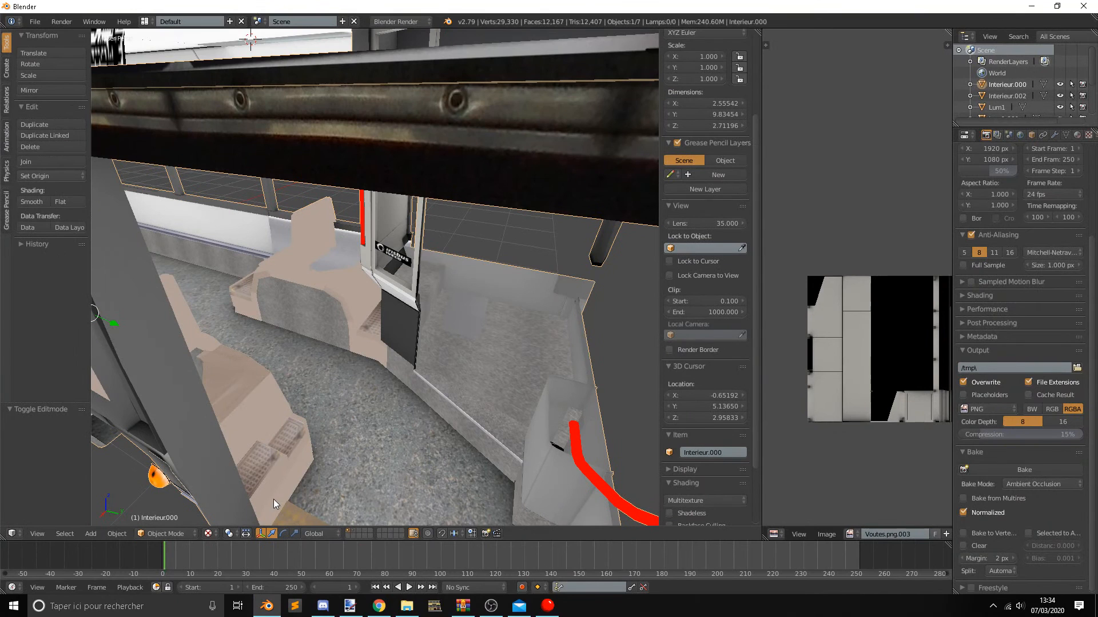
middle_click_drag(434, 451, 466, 388)
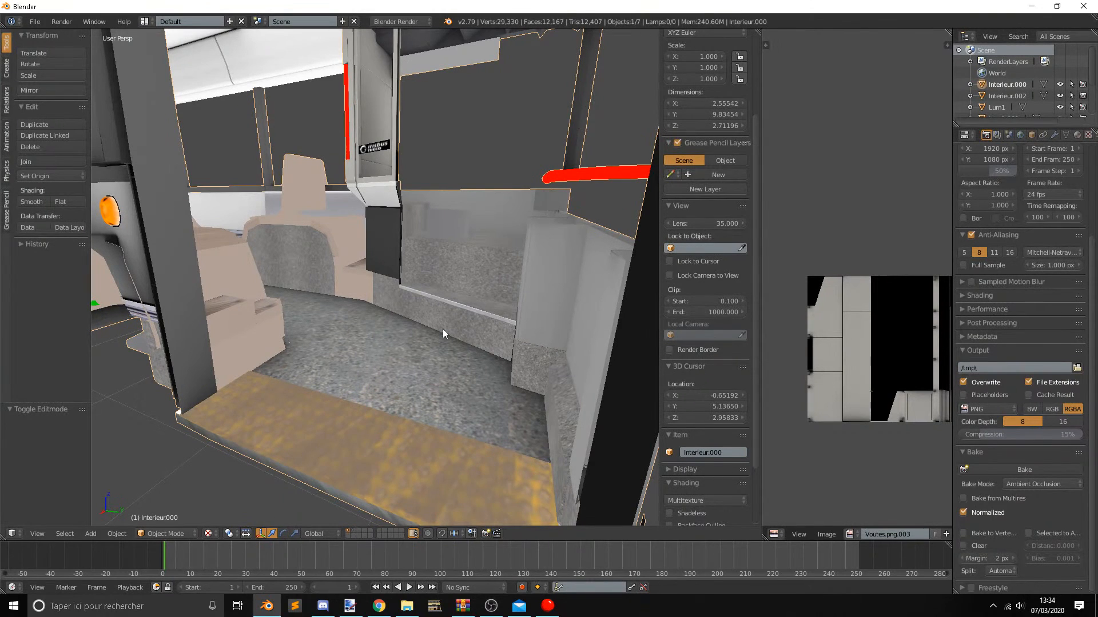
Join the Vousoir ceiling object into Interieur.000.
scroll(309, 284, "down", 7)
scroll(304, 265, "up", 4)
middle_click_drag(308, 284, 351, 257)
key("a")
key("a")
middle_click_drag(188, 279, 321, 327, "shift")
right_click(298, 300)
right_click(339, 331)
right_click(324, 344, "shift")
key("ctrl+j")
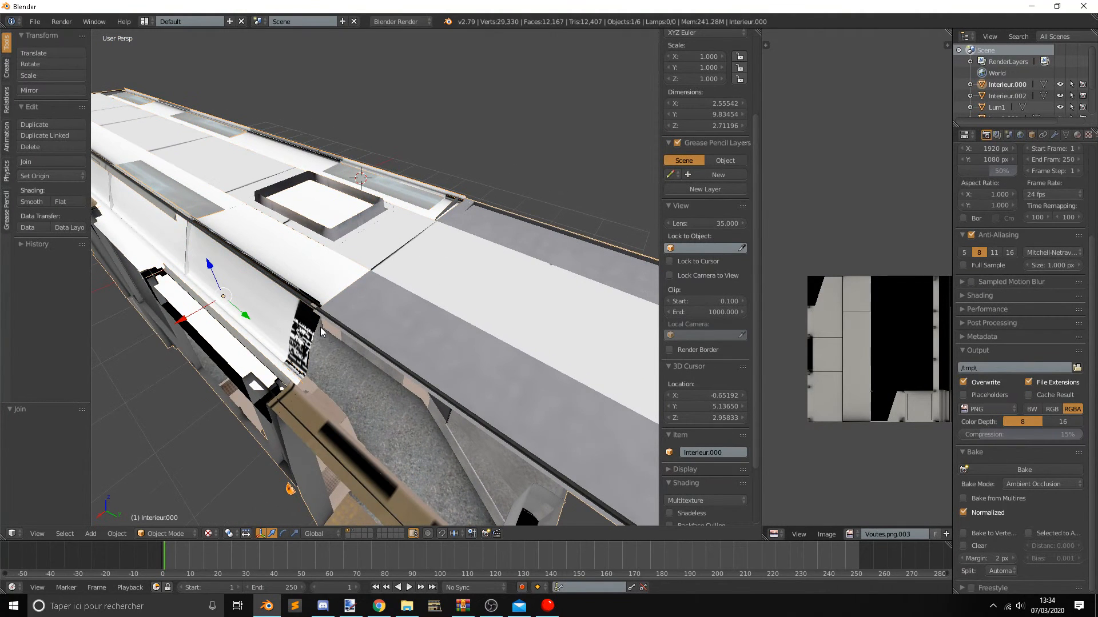
Start a DirectX (.x) export of Interieur.000 and set the destination to the Irisbus Citelis 18 folder.
middle_click_drag(392, 396, 414, 278)
scroll(438, 275, "down", 6)
left_click(34, 21)
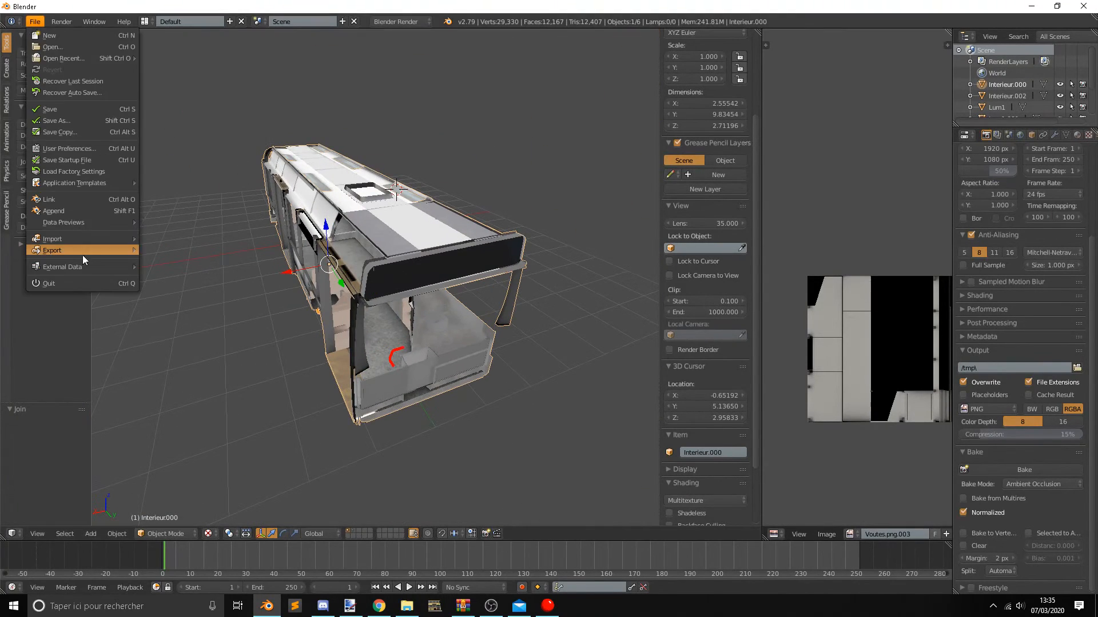
left_click(35, 21)
mouse_move(88, 252)
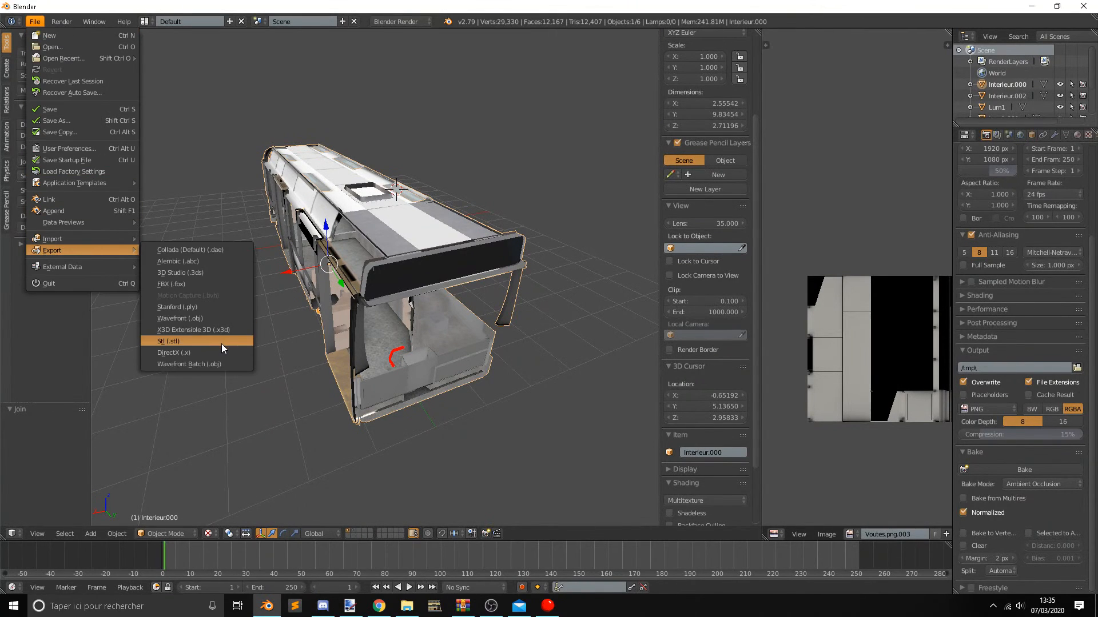
left_click(212, 348)
left_click(47, 242)
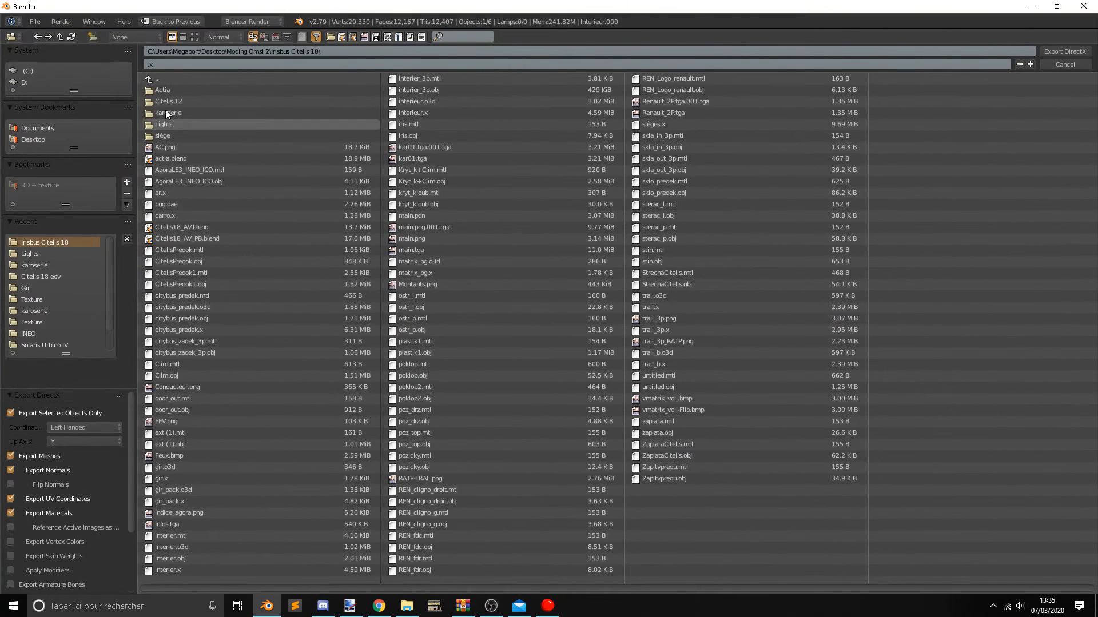
left_click(54, 252)
left_click(68, 275)
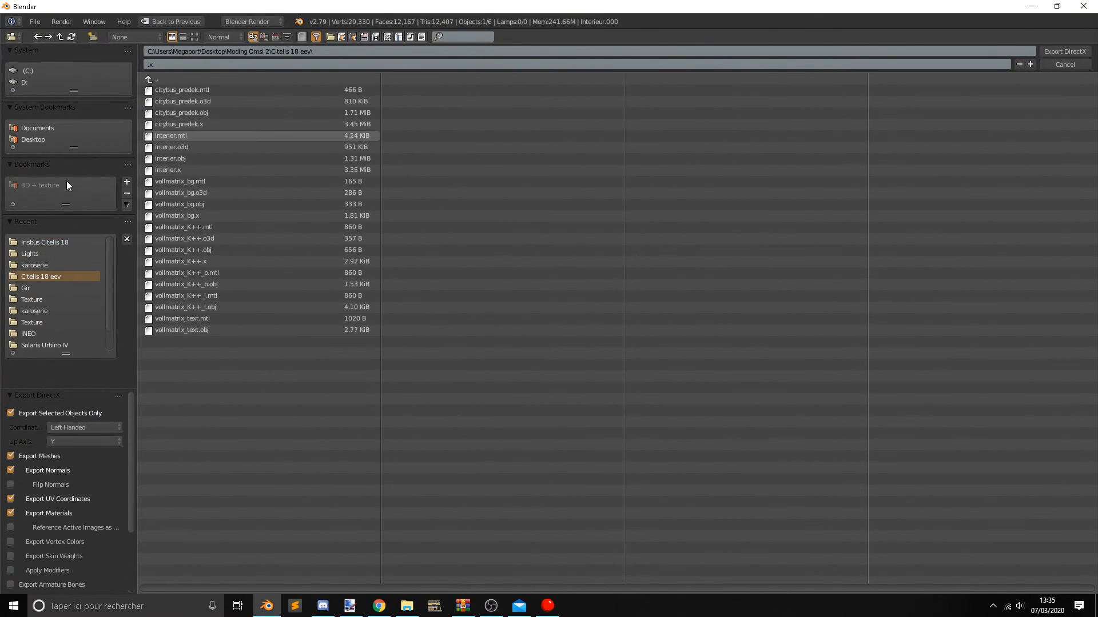
left_click(46, 243)
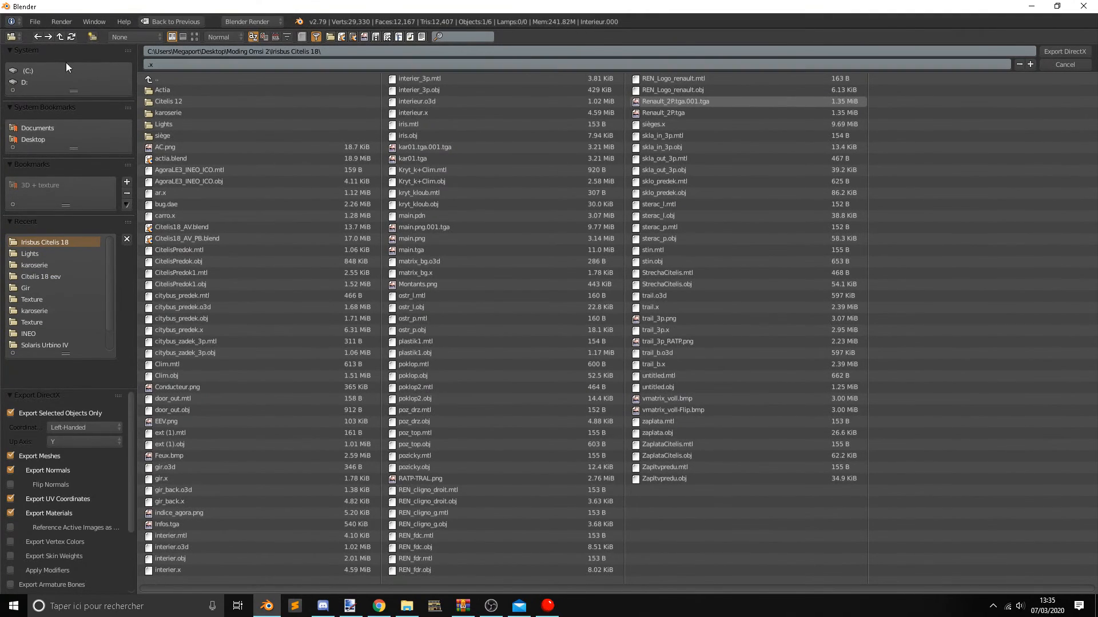
Create a new folder named exportation inside Irisbus Citelis 18 and open it.
left_click(92, 37)
type("exportation")
key("Return")
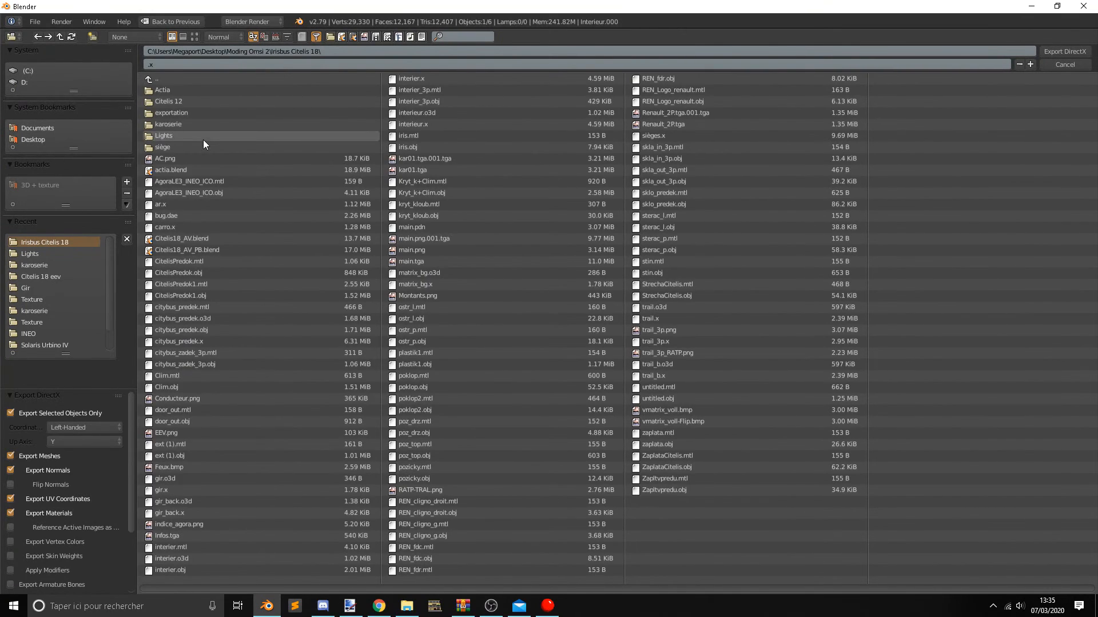
left_click(181, 112)
Name the export file Inter.x and export the model to the exportation folder.
left_click(146, 64)
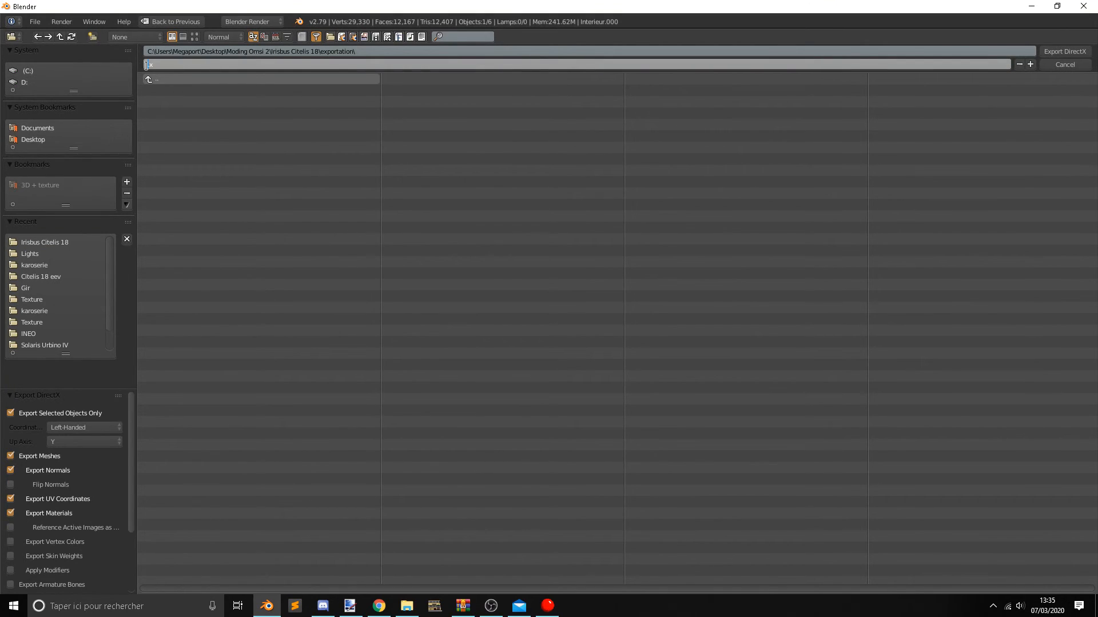
type("Inter")
left_click(1067, 53)
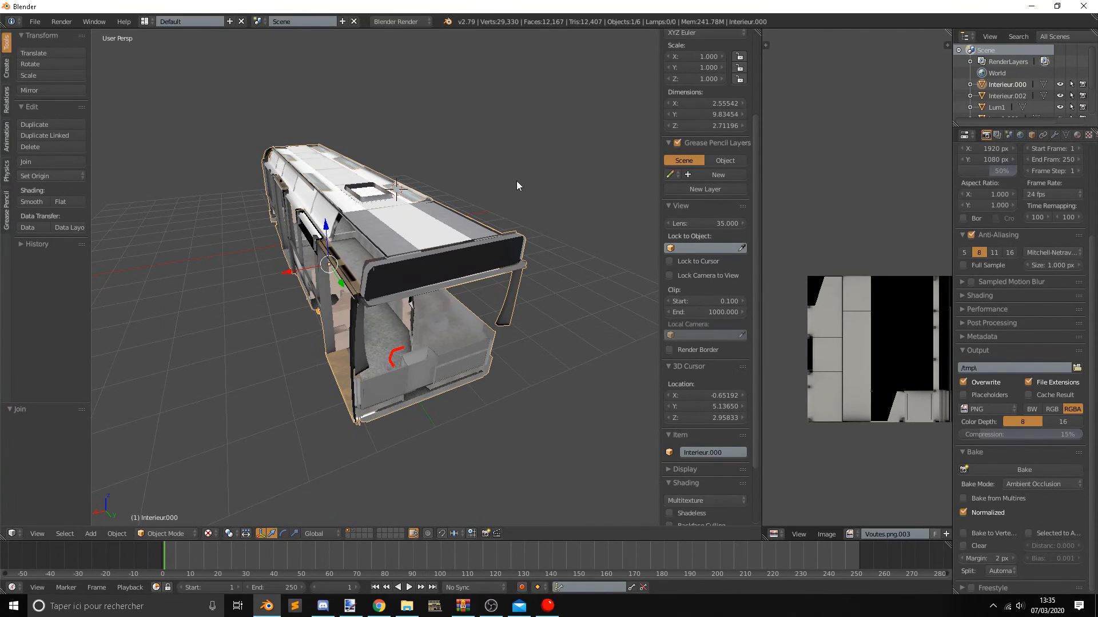
Switch to the Omsi X to O3D Converter to view its conversion options, and return to Blender.
left_click(434, 607)
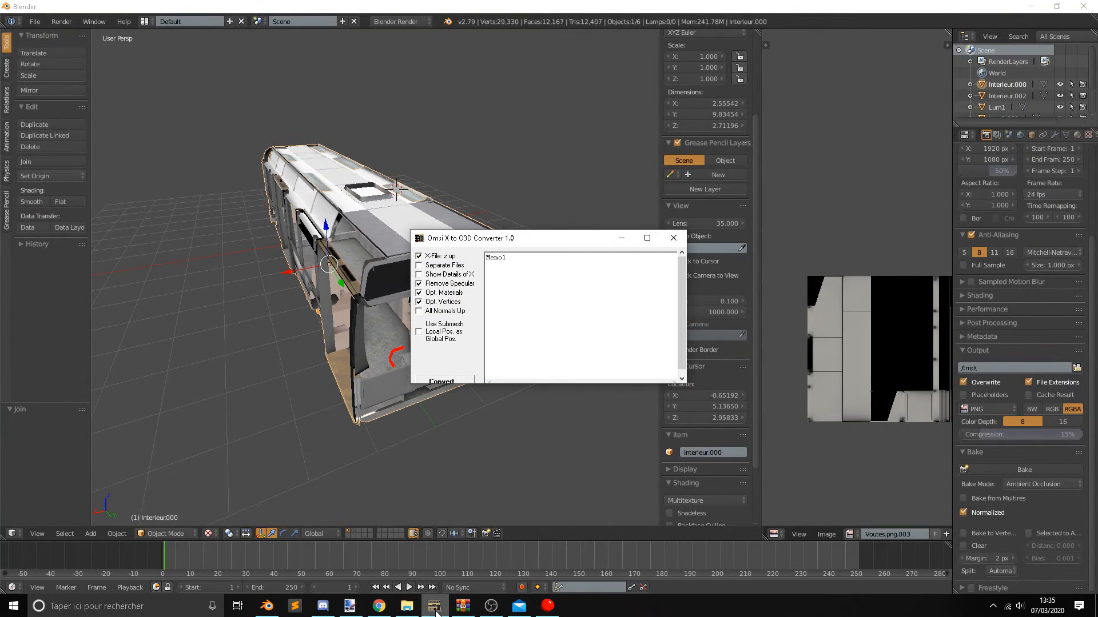
left_click(445, 258)
left_click(529, 462)
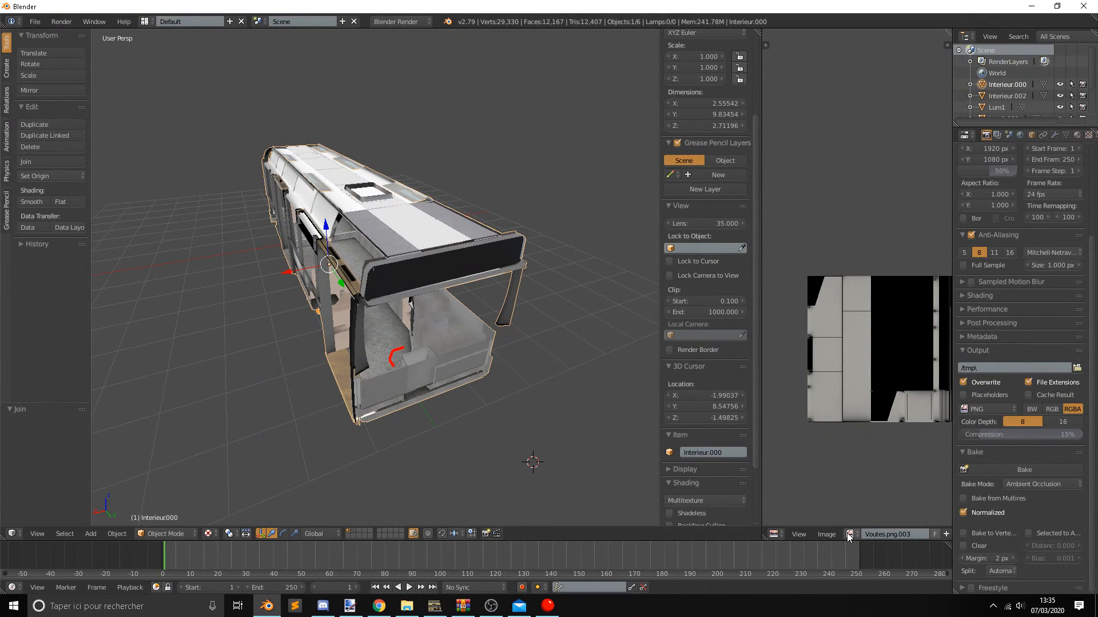
Widen the image editor and save the ceiling texture Voutes.png.
left_click_drag(761, 485, 596, 482)
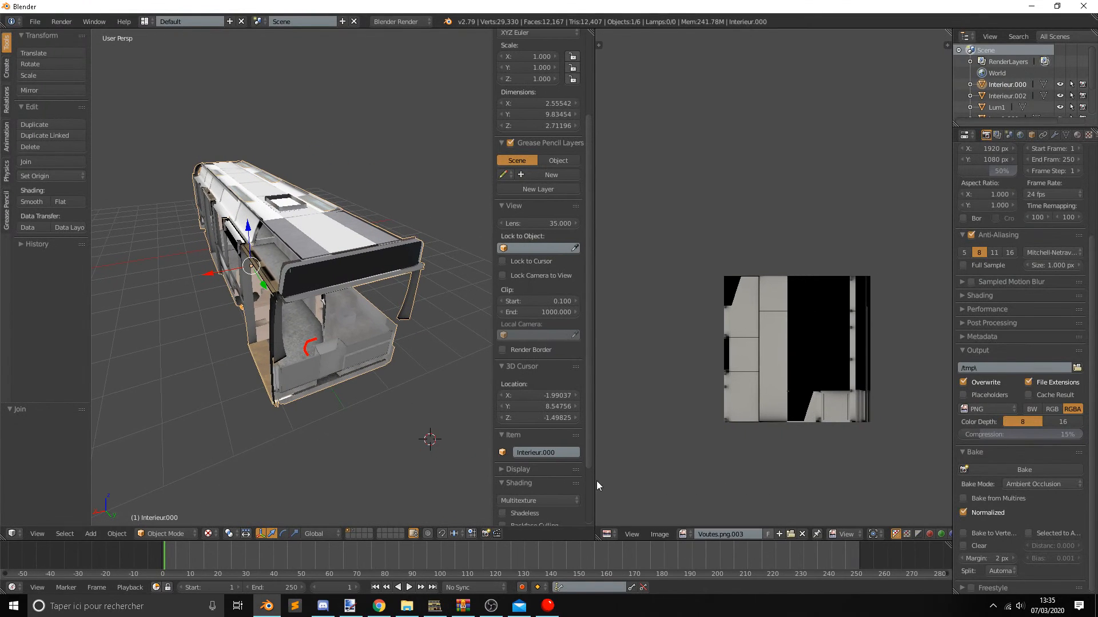
left_click(659, 534)
left_click(693, 449)
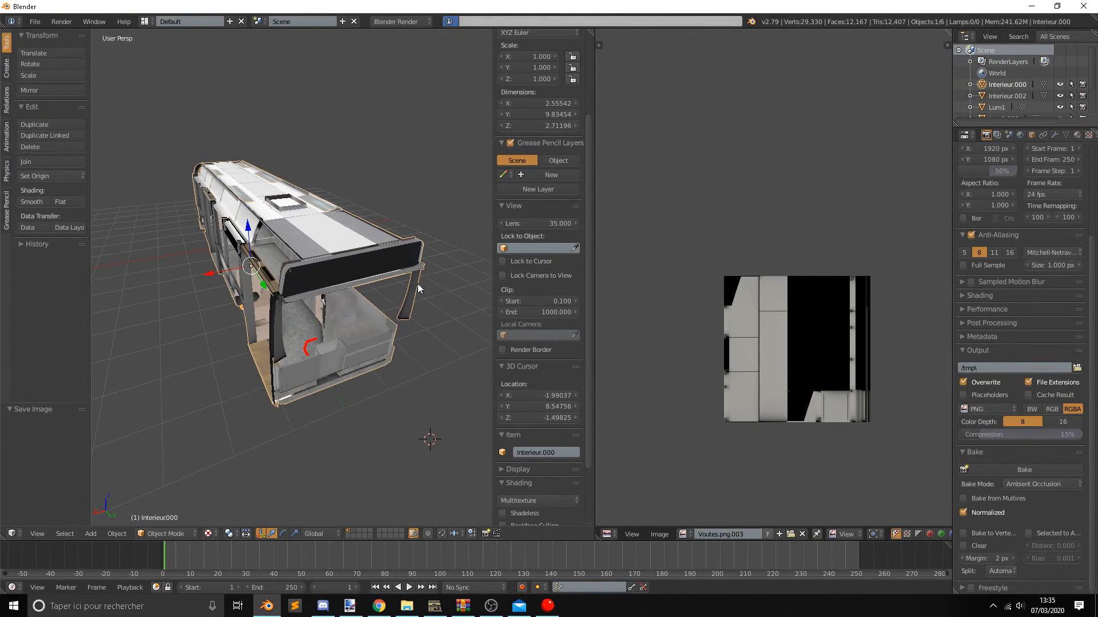
left_click(659, 533)
left_click(681, 441)
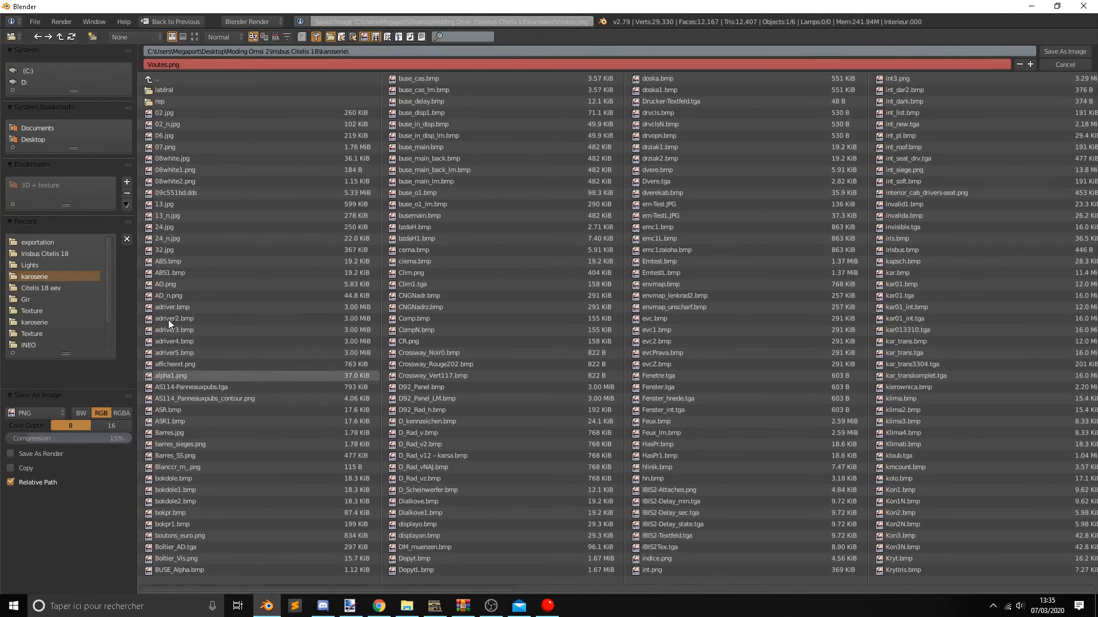
left_click(74, 242)
left_click(168, 64)
left_click_drag(166, 65, 101, 65)
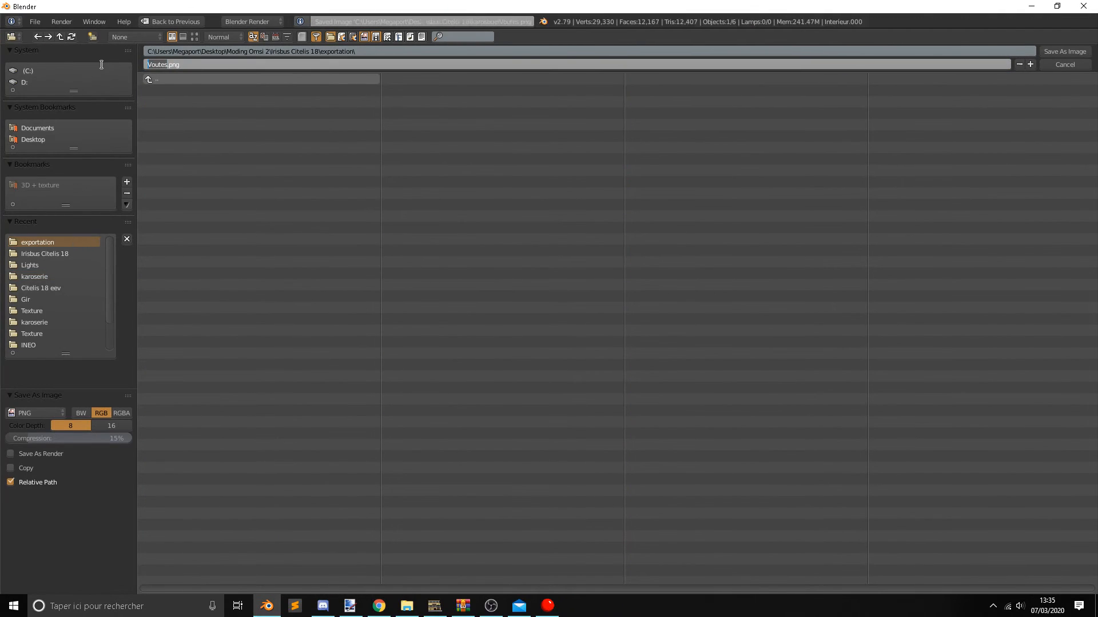
left_click(1063, 64)
Undo joining the ceiling to the interior and put the separate Vousoir ceiling object in Edit Mode.
scroll(347, 286, "up", 3)
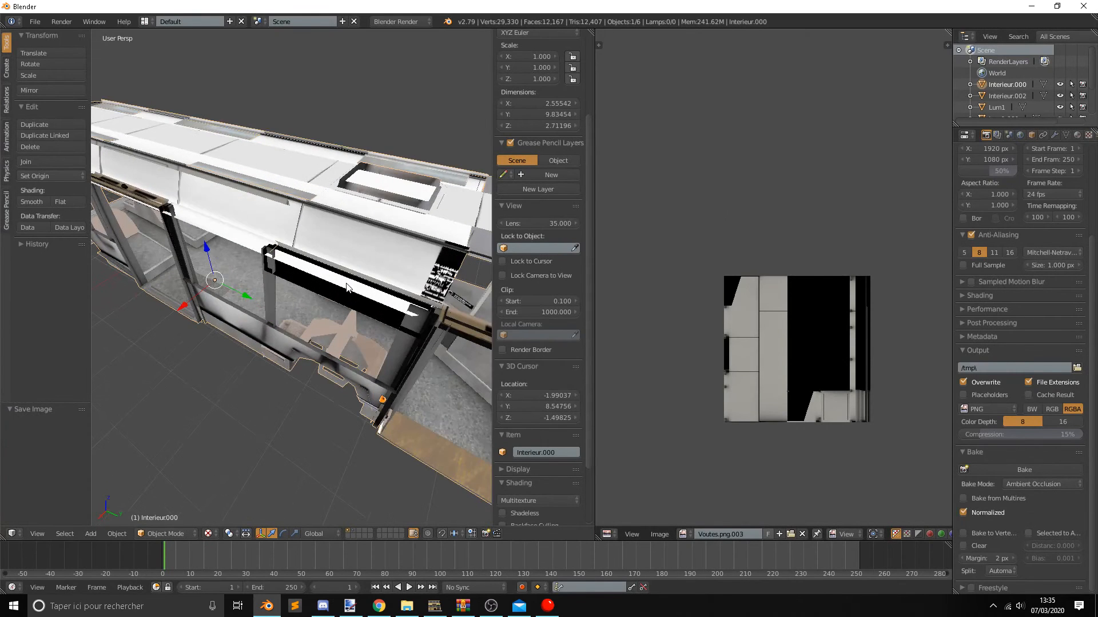
key("ctrl+z")
key("Tab")
key("Tab")
right_click(367, 252)
key("Tab")
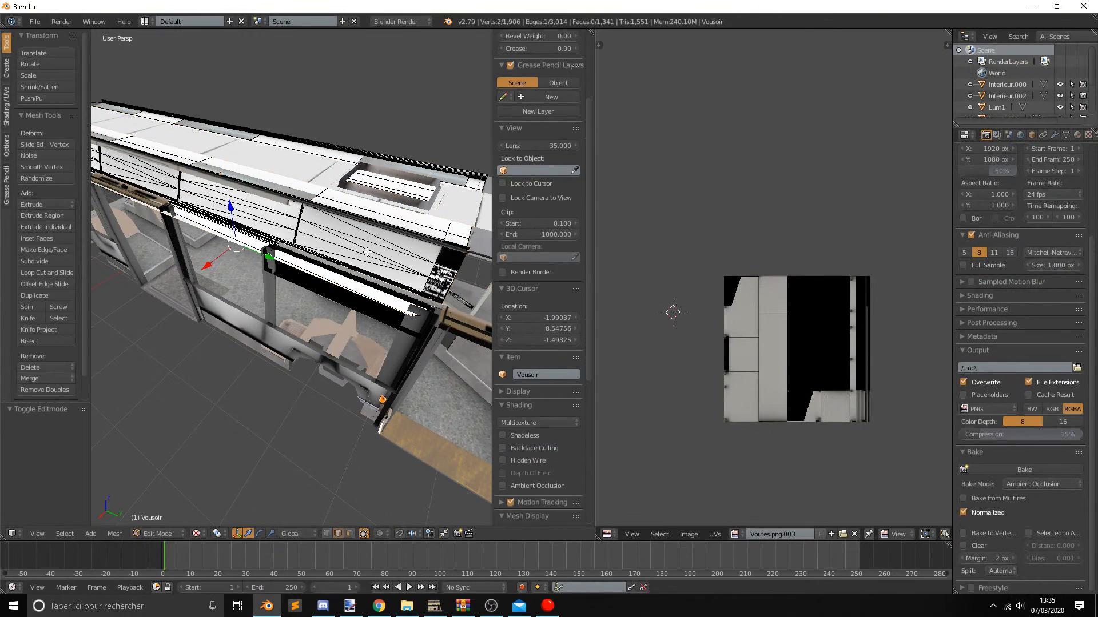
Select the whole ceiling mesh and open the Kd texture settings of its material.
key("a")
scroll(891, 201, "down", 1)
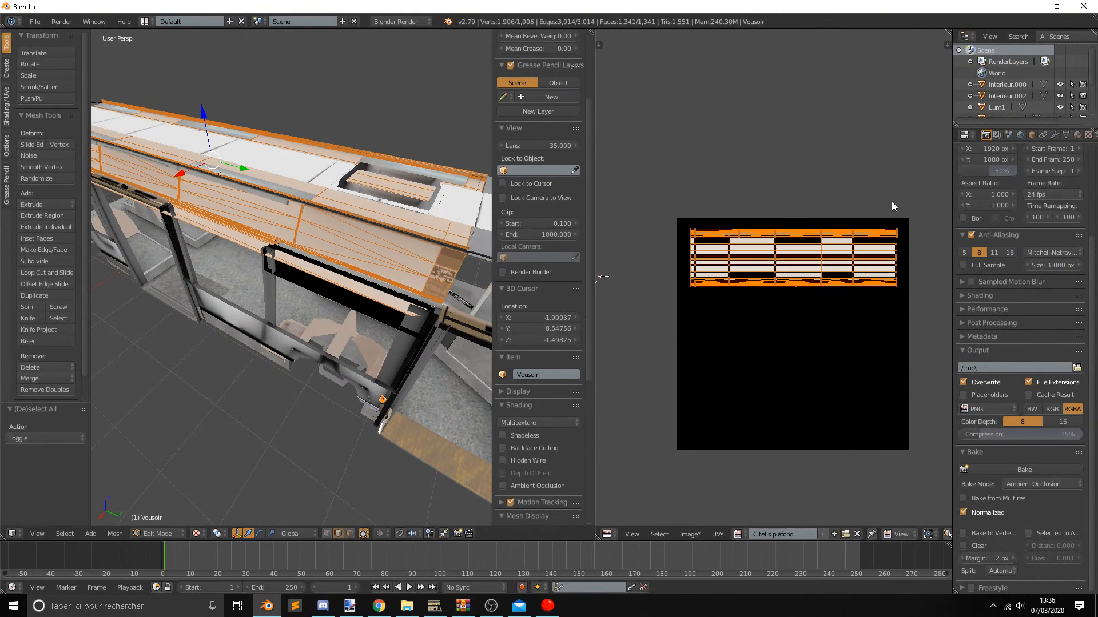
left_click(1077, 135)
left_click(1089, 135)
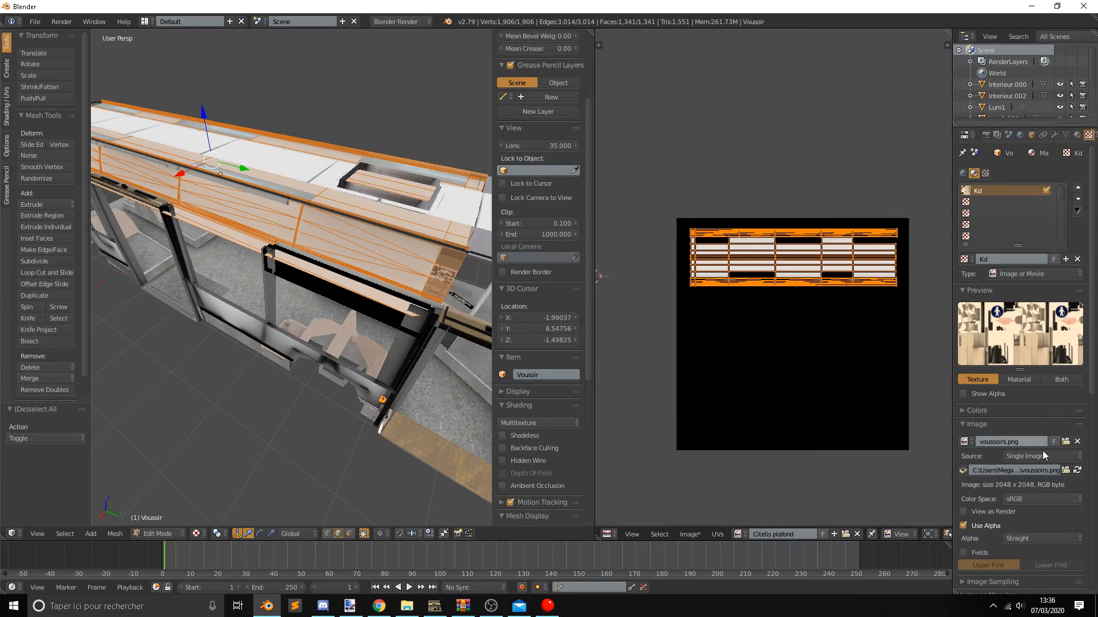
left_click(1065, 472)
left_click(48, 243)
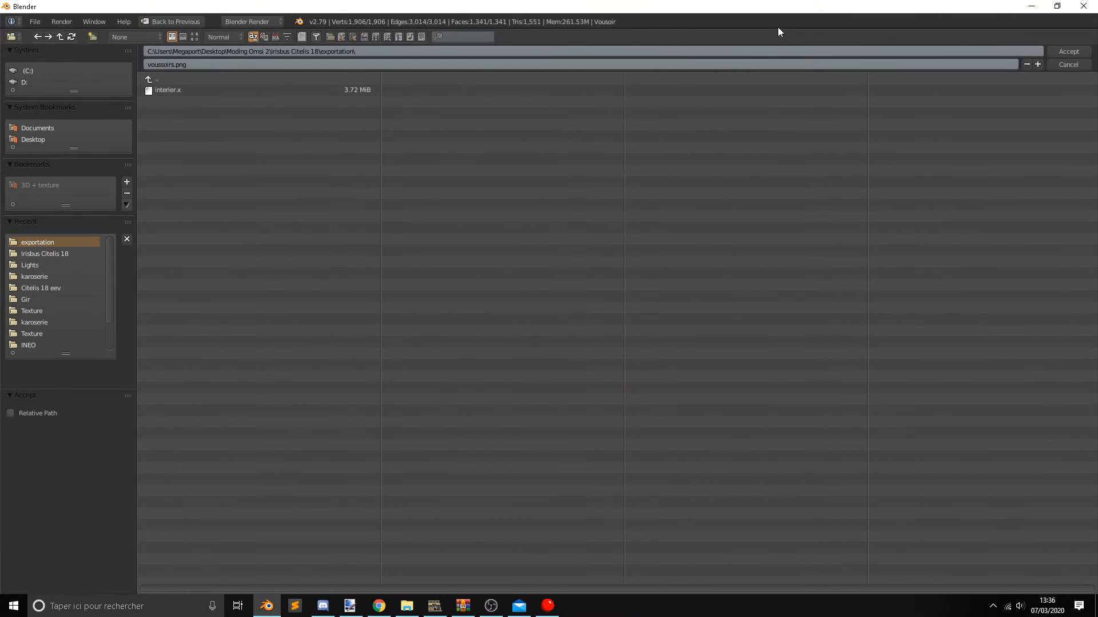
left_click(1069, 51)
Save the baked ceiling image as Citelis plafond.png in the exportation folder.
left_click(689, 534)
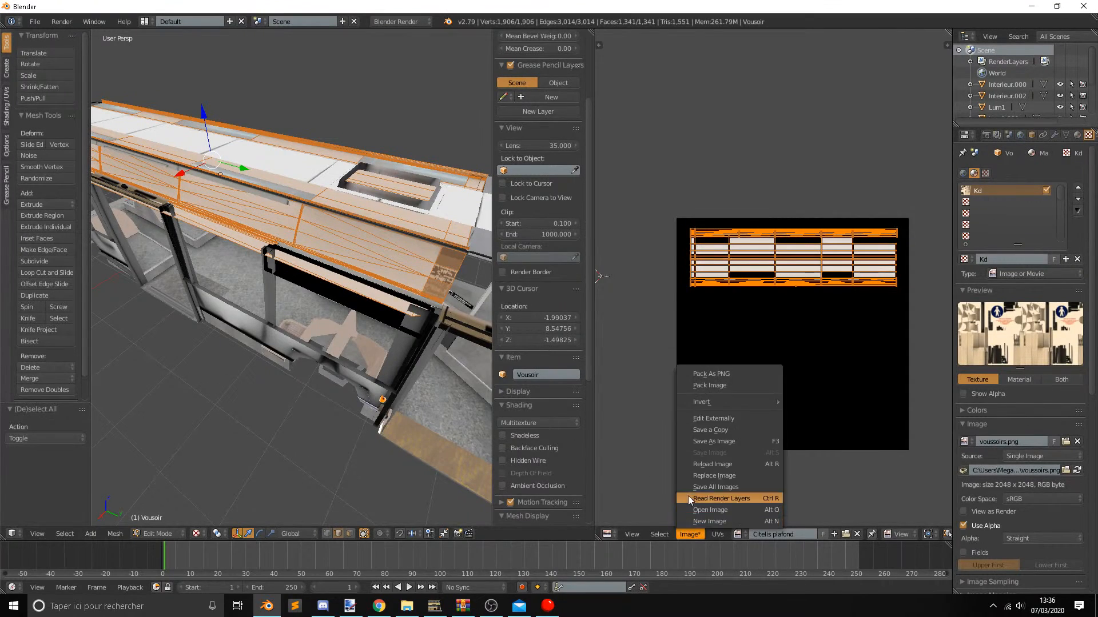
left_click(739, 441)
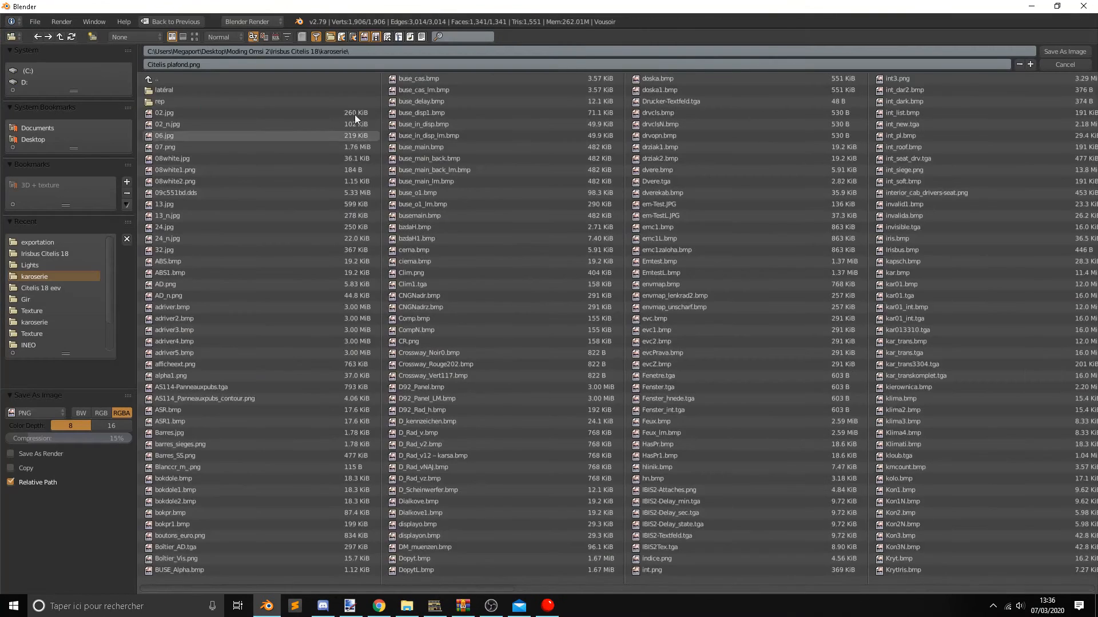
left_click(61, 243)
left_click(1064, 52)
Replace the Kd texture image with Citelis plafond.png from the exportation folder, and return the ceiling to Object Mode.
left_click(1063, 472)
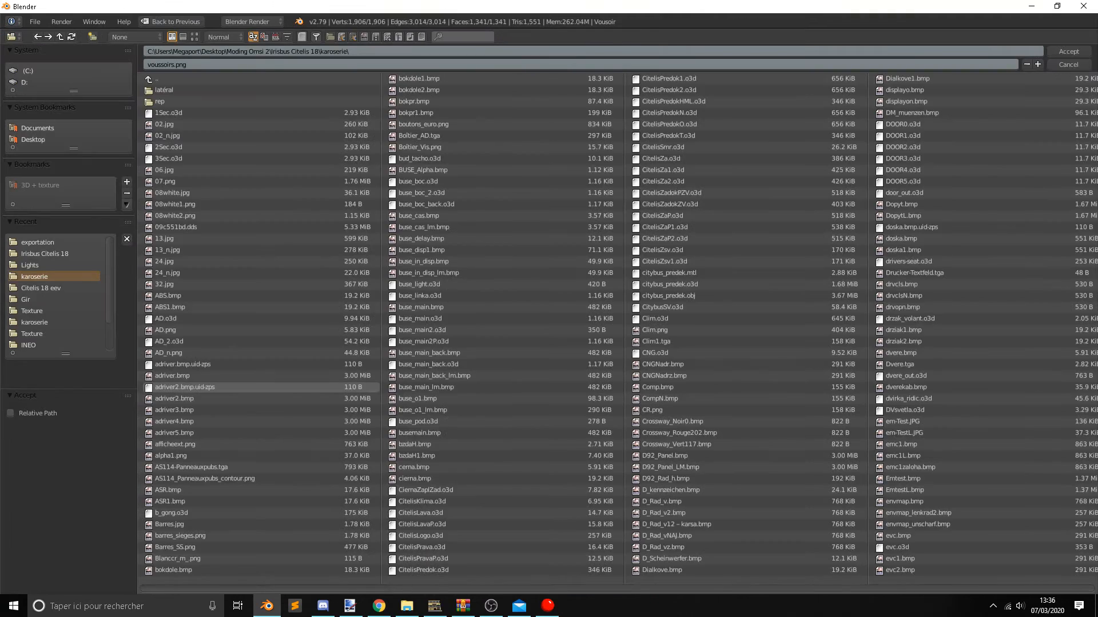
left_click(71, 240)
double_click(196, 91)
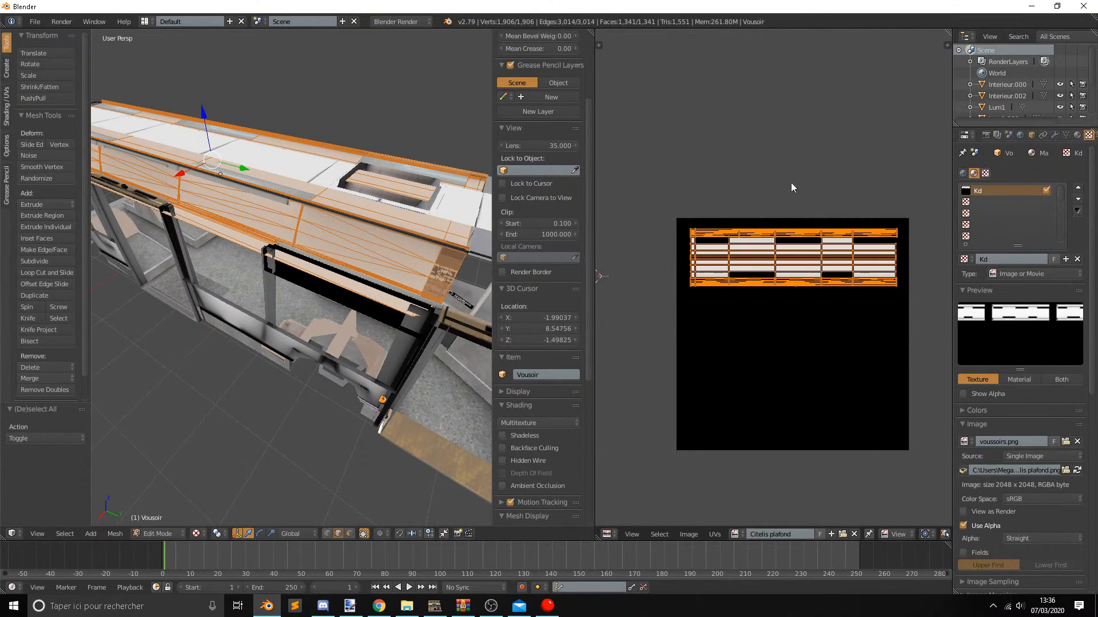
left_click(1077, 135)
key("Tab")
Select the interior object Interieur.000 and set the viewport shading to Material.
middle_click_drag(396, 241, 329, 237)
right_click(365, 235)
left_click(208, 533)
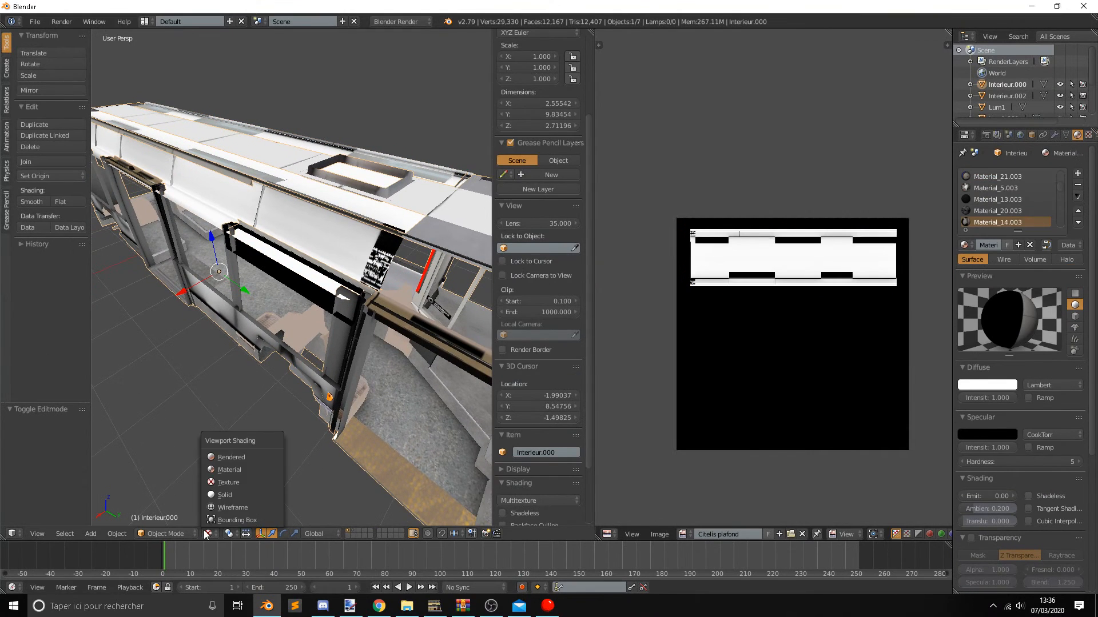
left_click(228, 486)
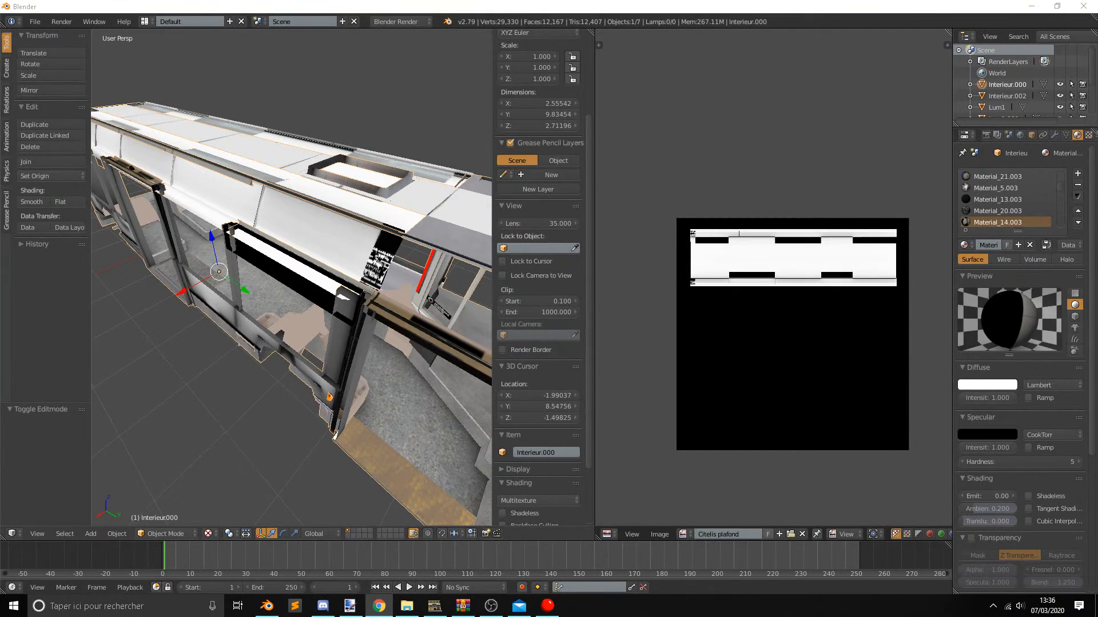
middle_click_drag(274, 347, 317, 305)
right_click(366, 259)
right_click(368, 261)
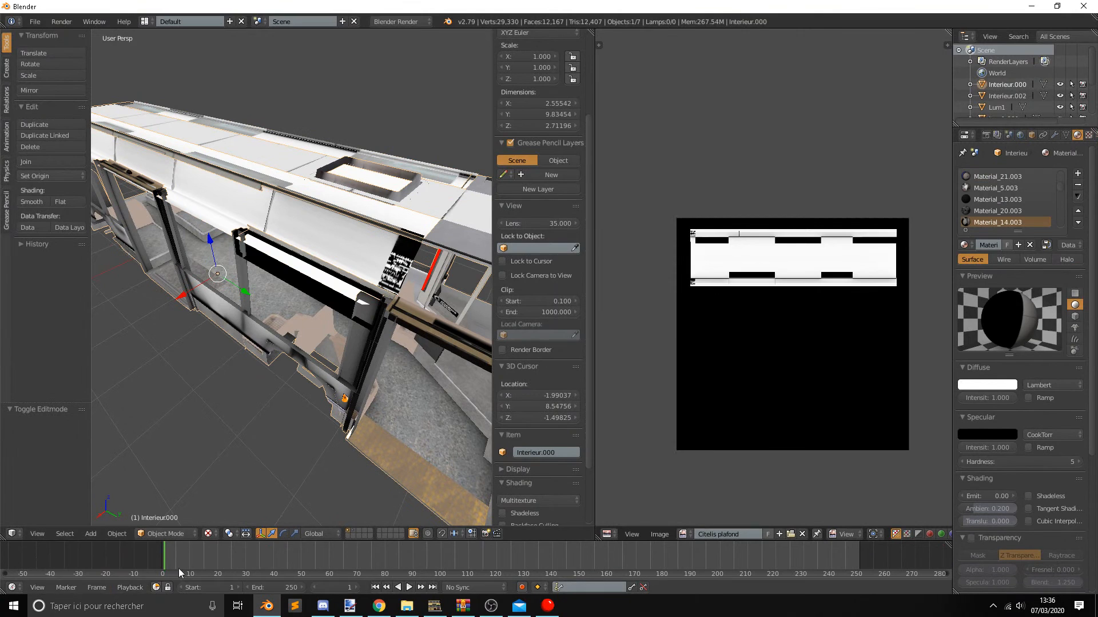
left_click(208, 533)
left_click(278, 469)
Examine the bus cabin and ceiling from the inside in material shading.
middle_click_drag(297, 373, 211, 299)
key("alt+Tab")
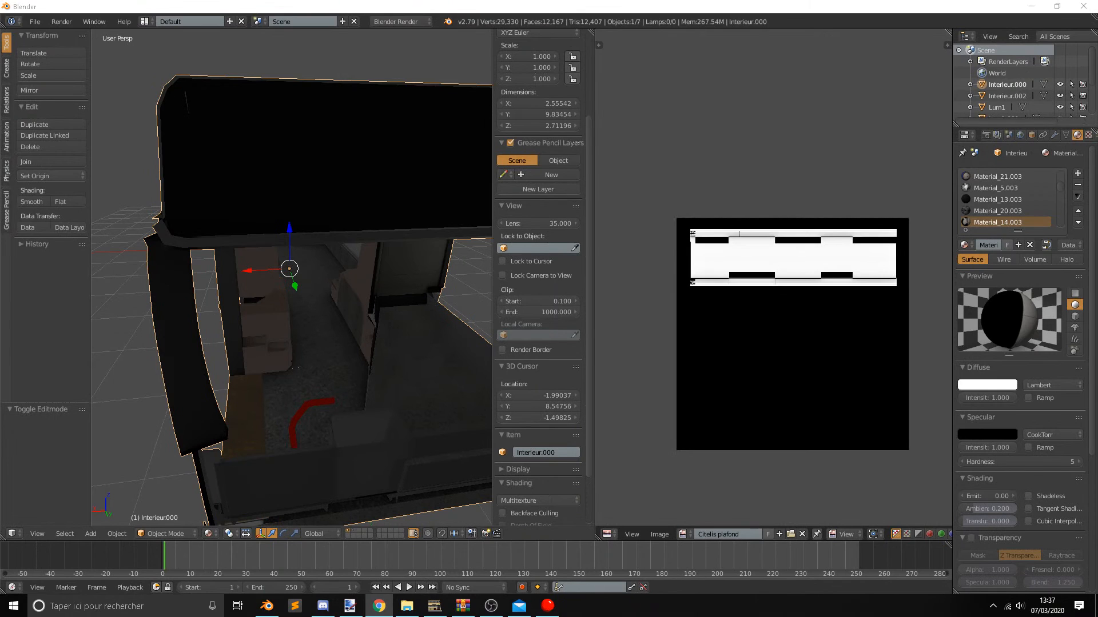
middle_click_drag(305, 291, 350, 297)
scroll(334, 311, "up", 4)
scroll(292, 204, "up", 2)
scroll(315, 332, "down", 4)
scroll(315, 332, "down", 6)
scroll(337, 302, "up", 7)
scroll(348, 273, "up", 2)
scroll(270, 311, "down", 2)
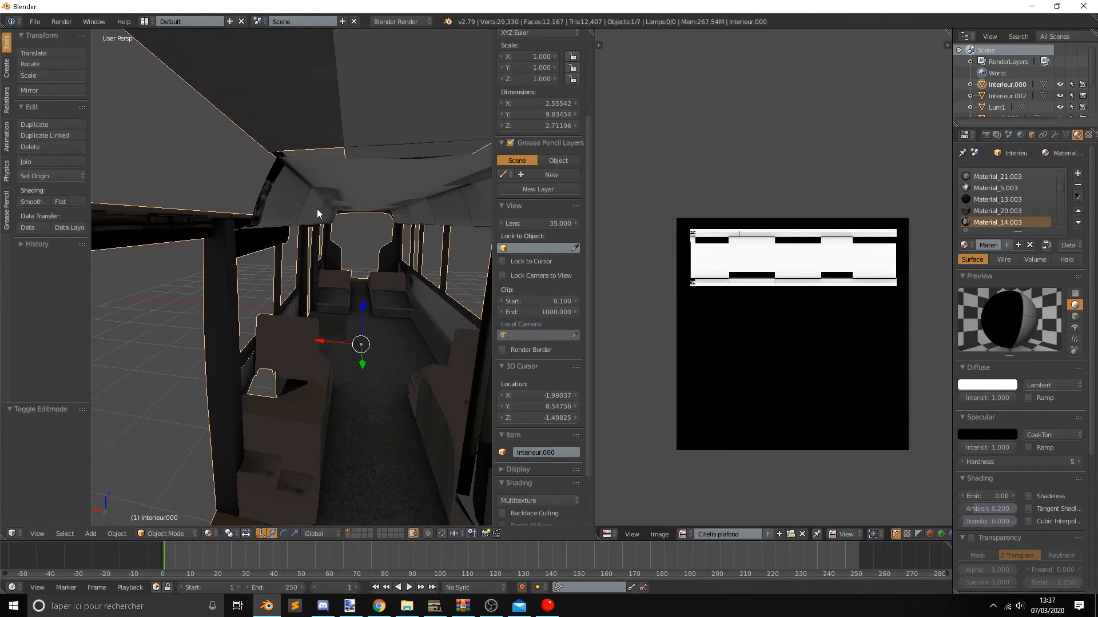
Join the five ceiling light panels into Lum1 and look through its material slots.
right_click(303, 188)
middle_click_drag(302, 188, 325, 170)
right_click(351, 271)
right_click(325, 171, "shift")
right_click(371, 156, "shift")
right_click(396, 205, "shift")
right_click(455, 387, "shift")
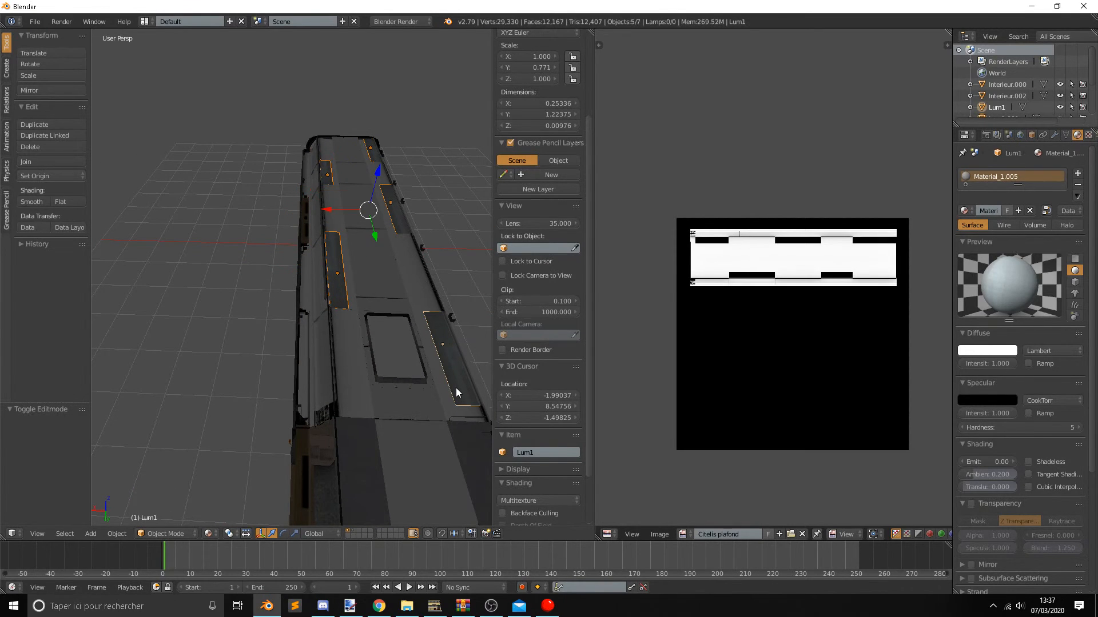
key("ctrl+j")
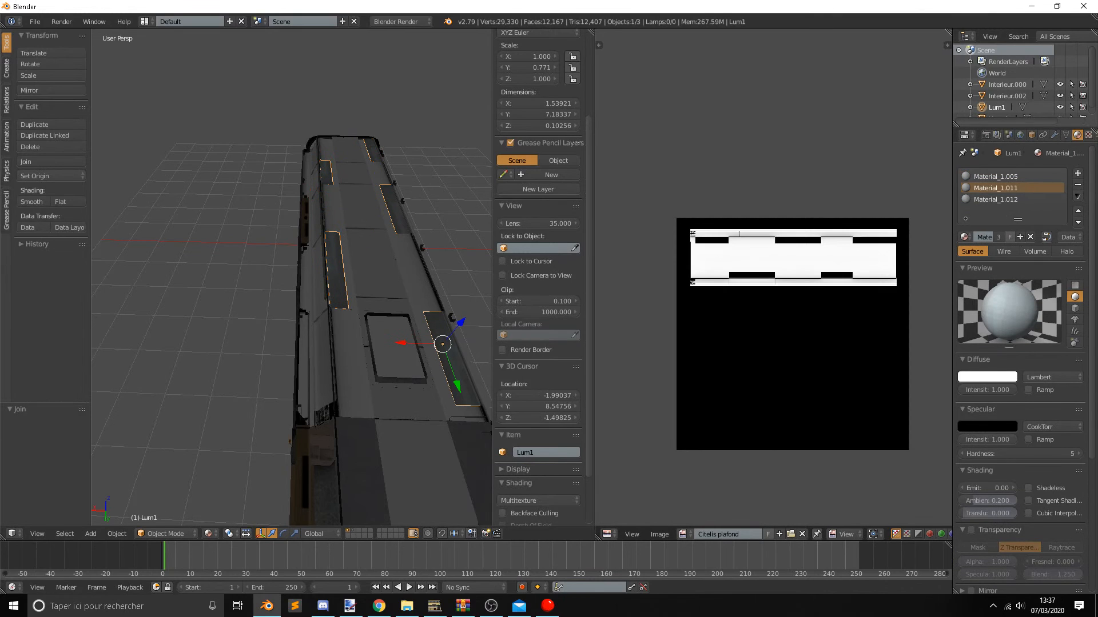
left_click(1027, 199)
left_click(1012, 177)
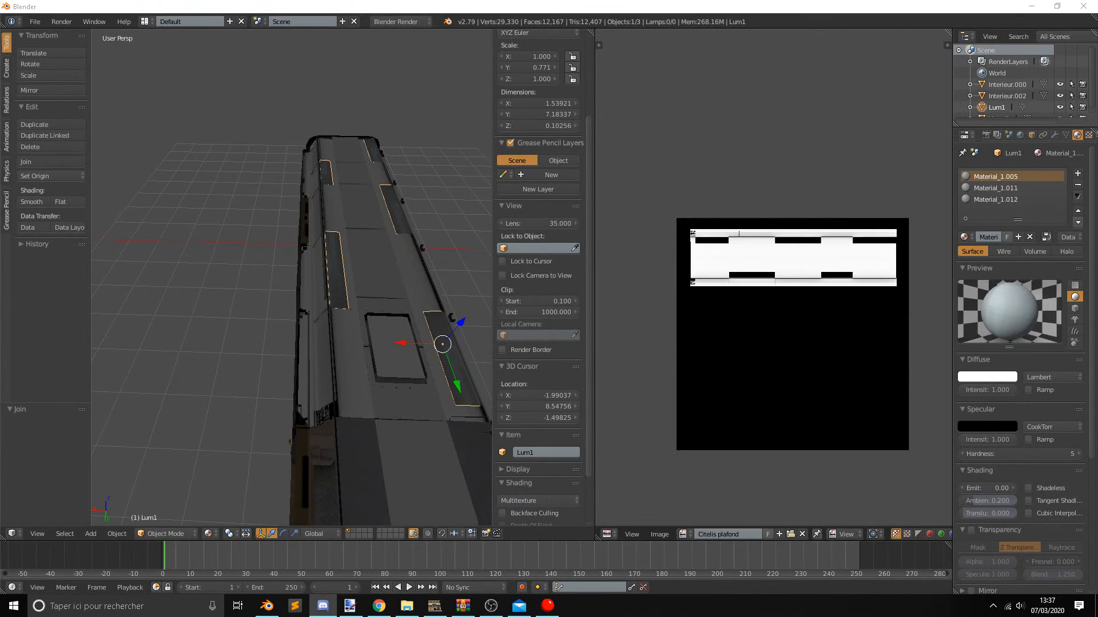
Switch to File Explorer to look at the interier model folder, and return to Blender.
middle_click_drag(462, 374, 207, 400)
left_click(405, 606)
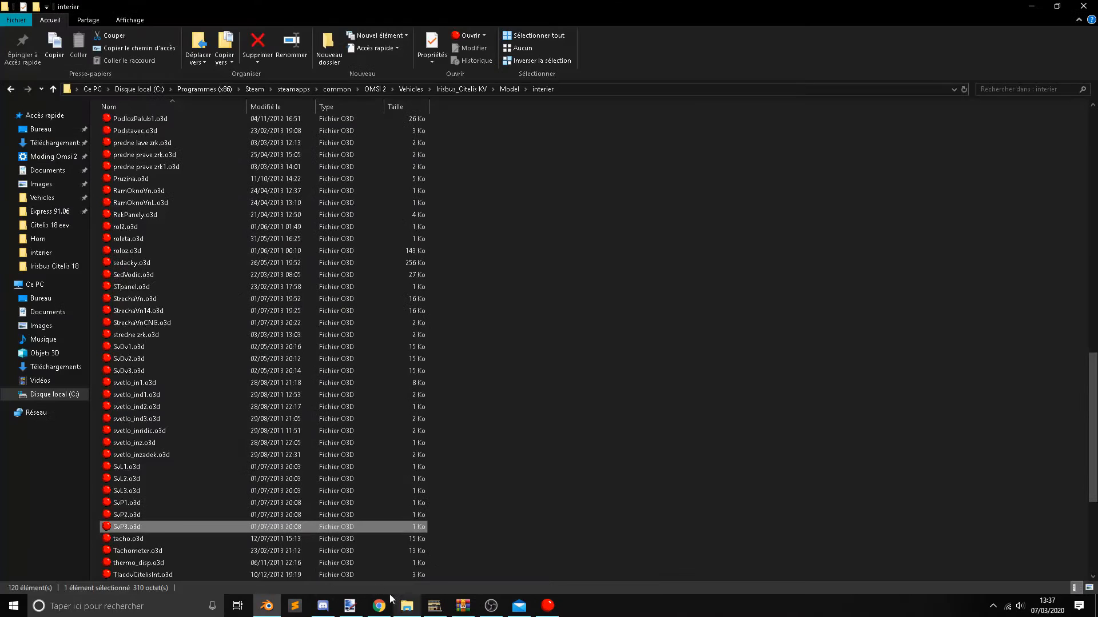
left_click(266, 605)
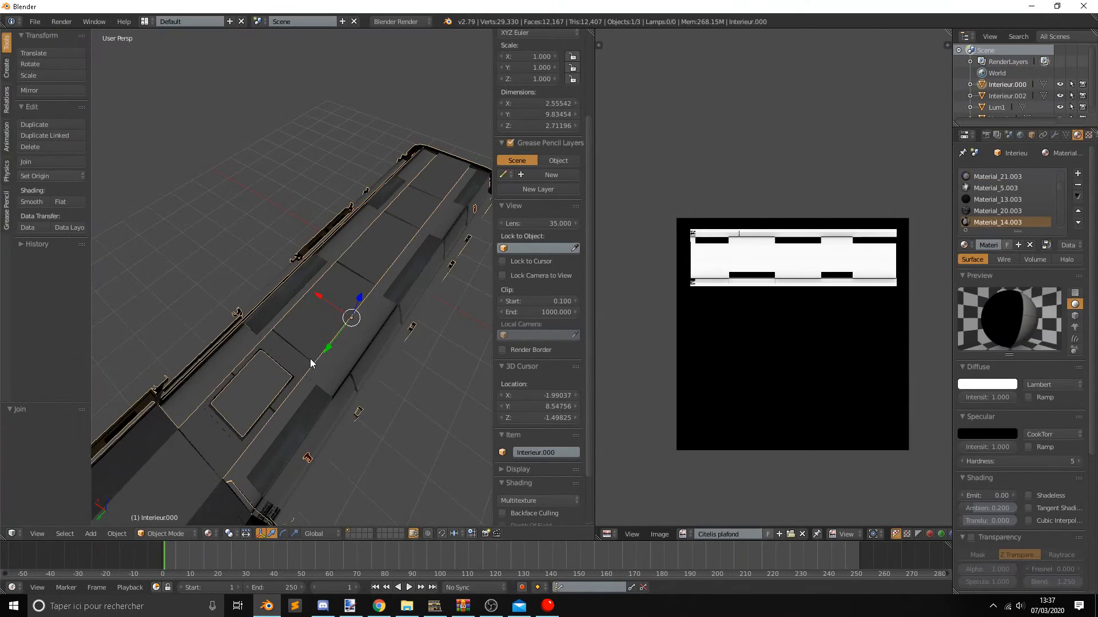
Join the ceiling mesh to the interior object Interieur.000, keeping the light panels separate.
key("KP_Decimal")
key("a")
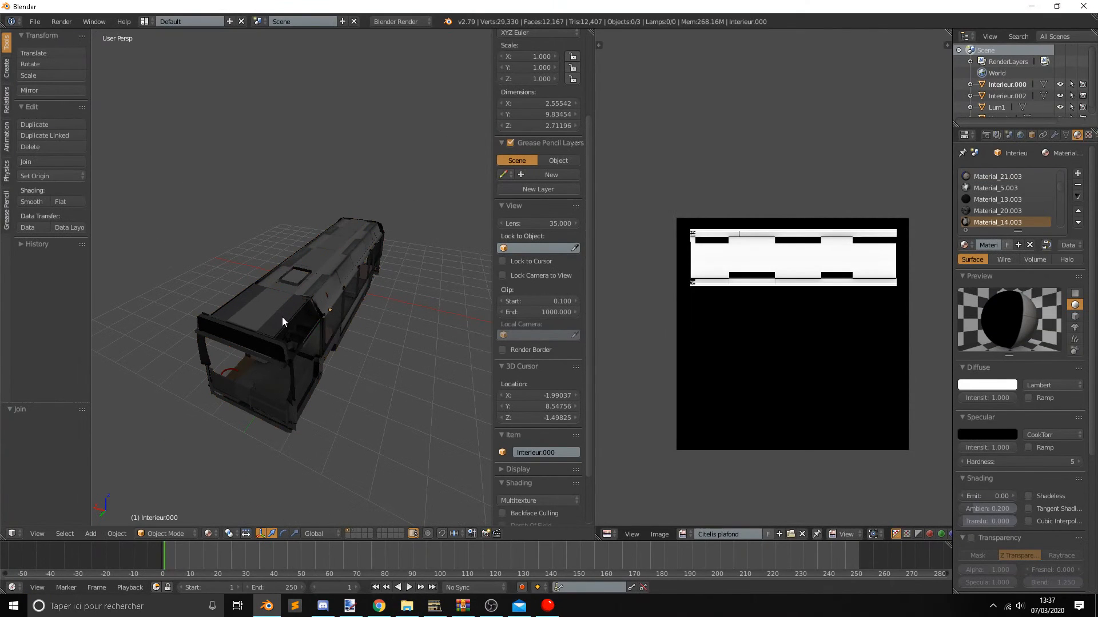
right_click(283, 317)
key("KP_Decimal")
key("ctrl+j")
right_click(365, 317)
right_click(391, 387, "shift")
key("ctrl+j")
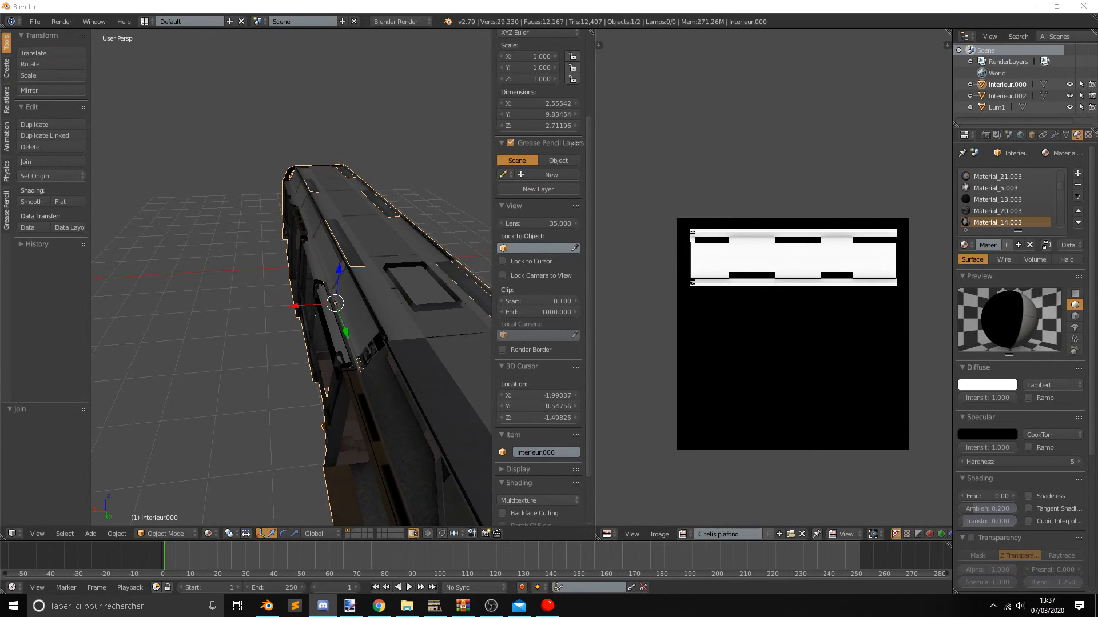
Export the joined interior in DirectX format as interier.x, overwriting the file in the exportation folder.
left_click(35, 21)
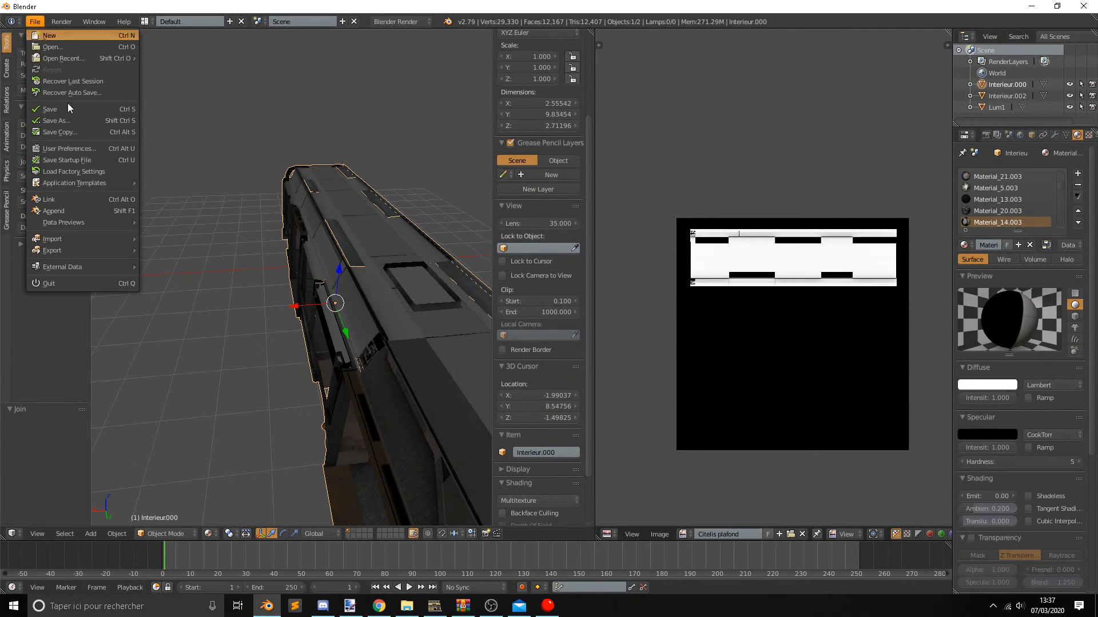
mouse_move(107, 251)
left_click(185, 353)
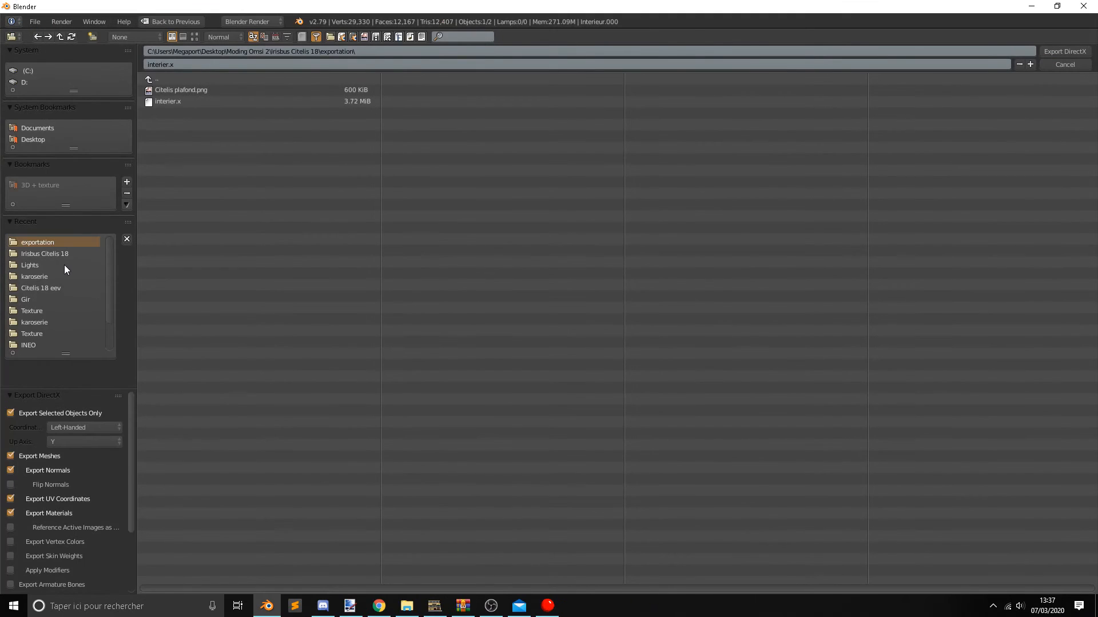
left_click(1058, 52)
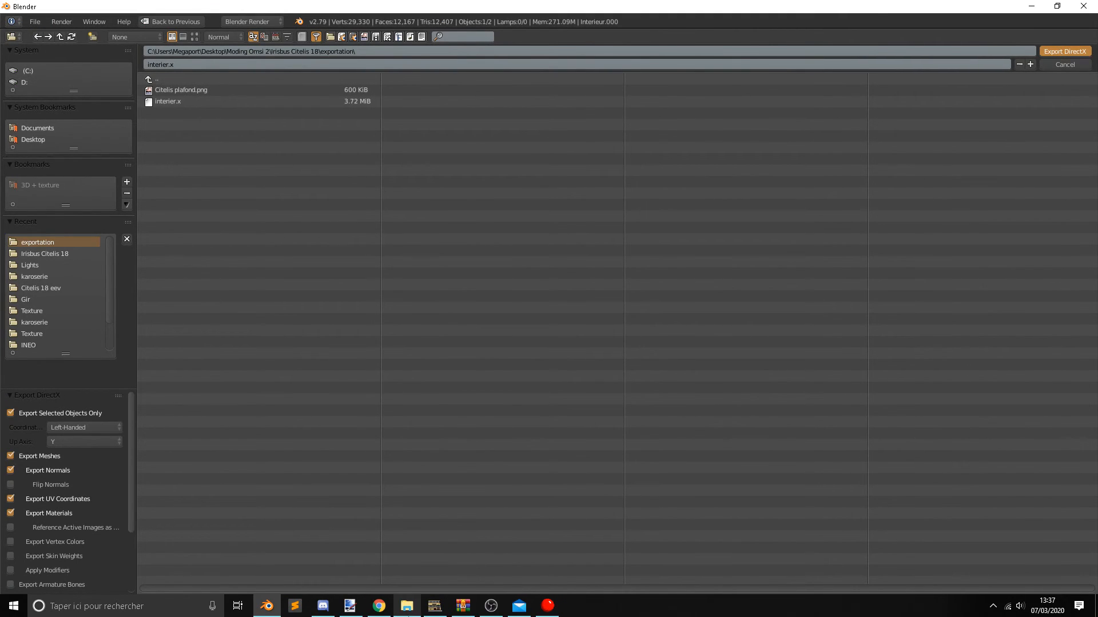
Switch to the Omsi X to O3D Converter, start a conversion and browse to the Moding Omsi 2 folder.
mouse_move(446, 604)
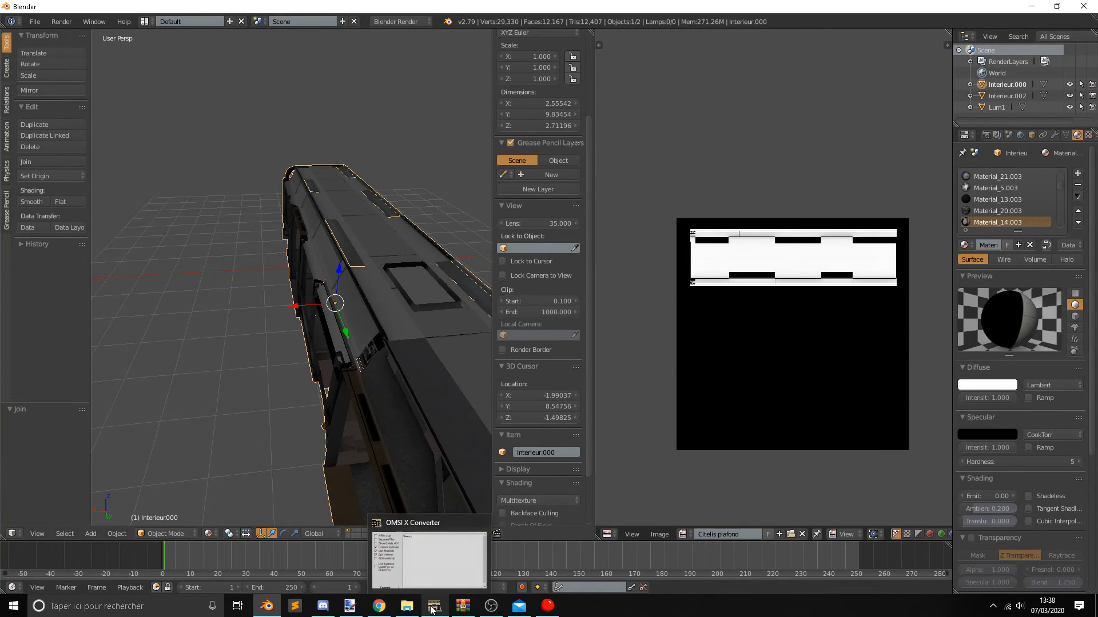
left_click(435, 554)
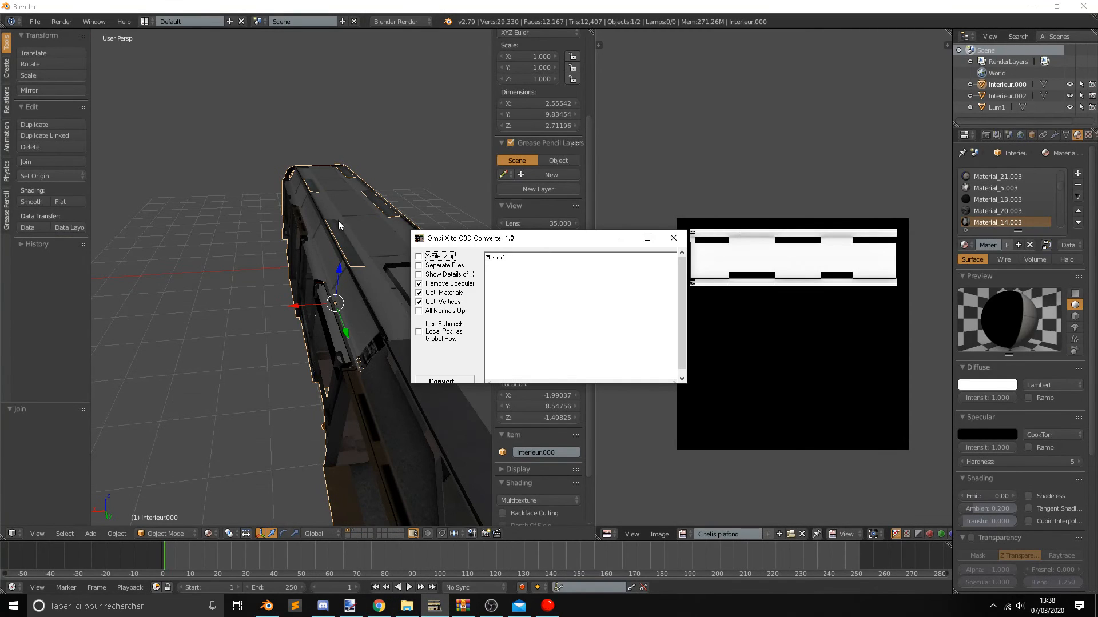
left_click(441, 381)
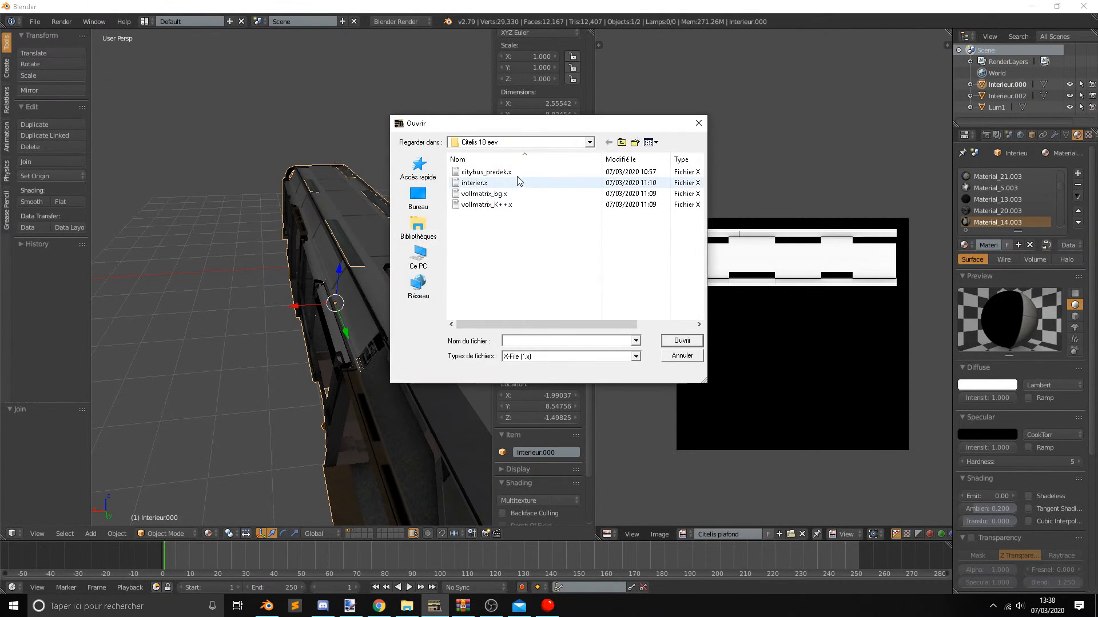
left_click(518, 143)
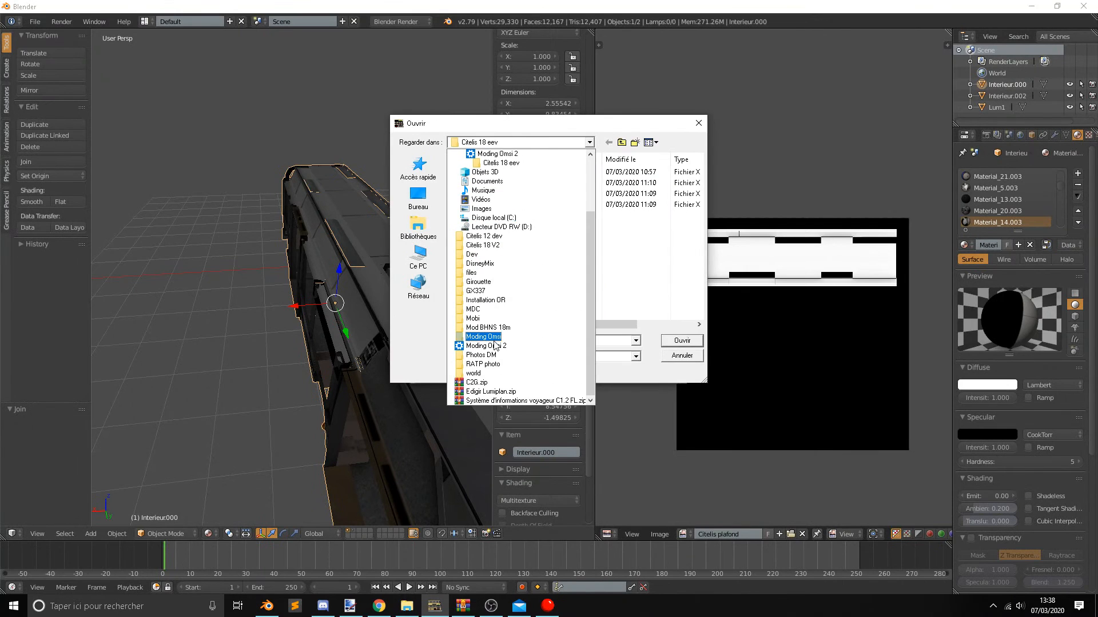
left_click(486, 341)
left_click(520, 143)
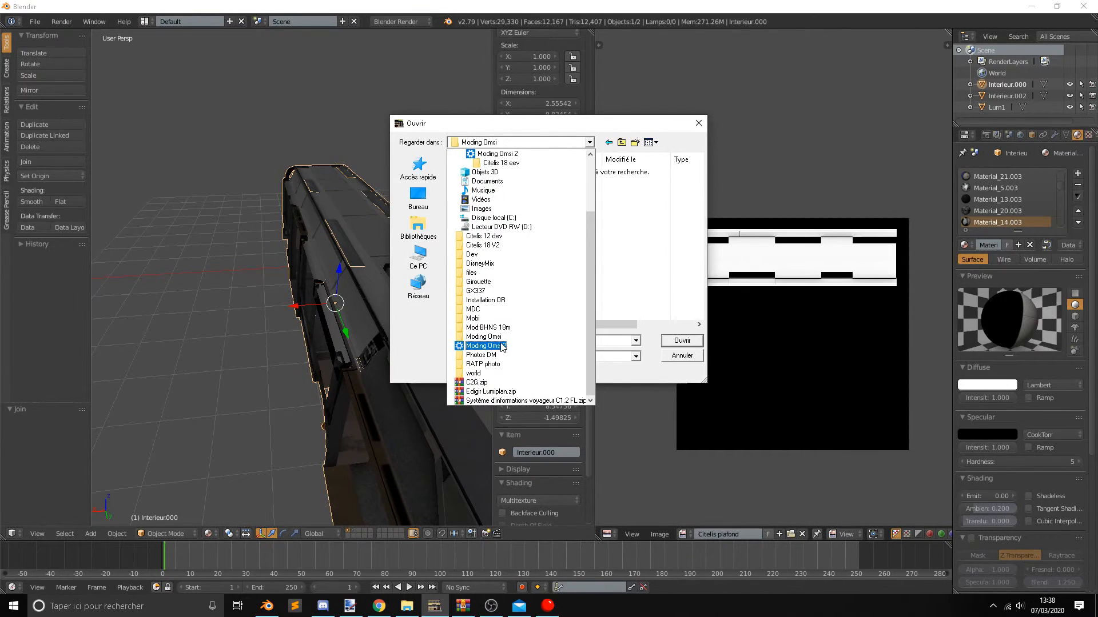
left_click(486, 351)
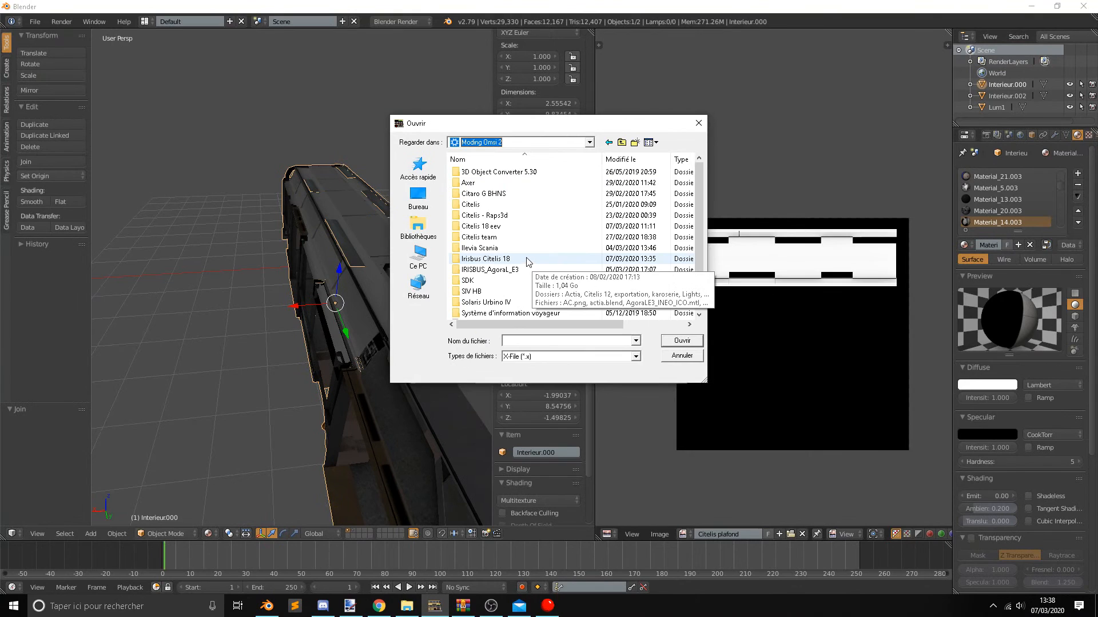
Convert interier.x from the exportation folder inside Irisbus Citelis 18.
double_click(526, 261)
double_click(489, 195)
left_click(497, 173)
left_click(672, 342)
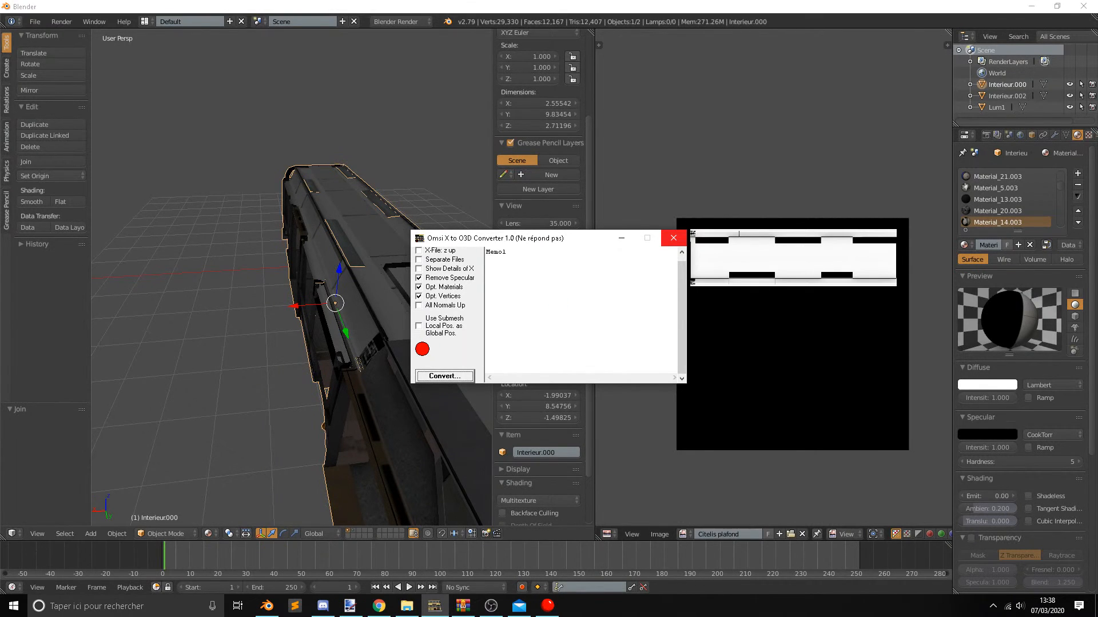
key("alt+Tab")
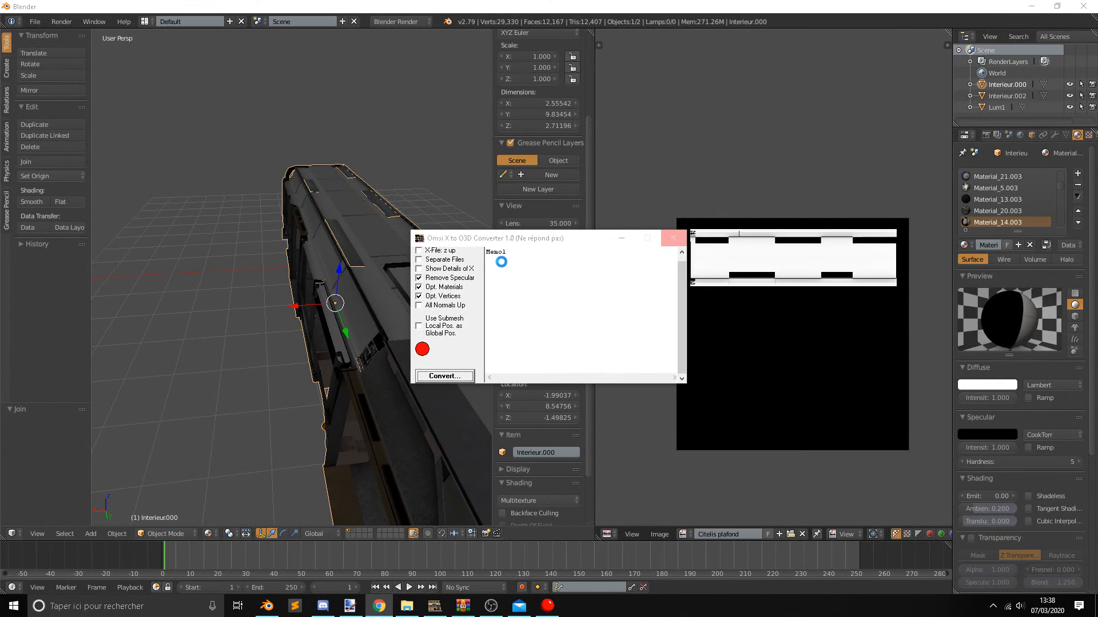
Switch to Blender and open the OBJ import browser on the Irisbus Citelis 18 folder.
middle_click_drag(332, 398, 338, 317)
scroll(276, 332, "down", 2)
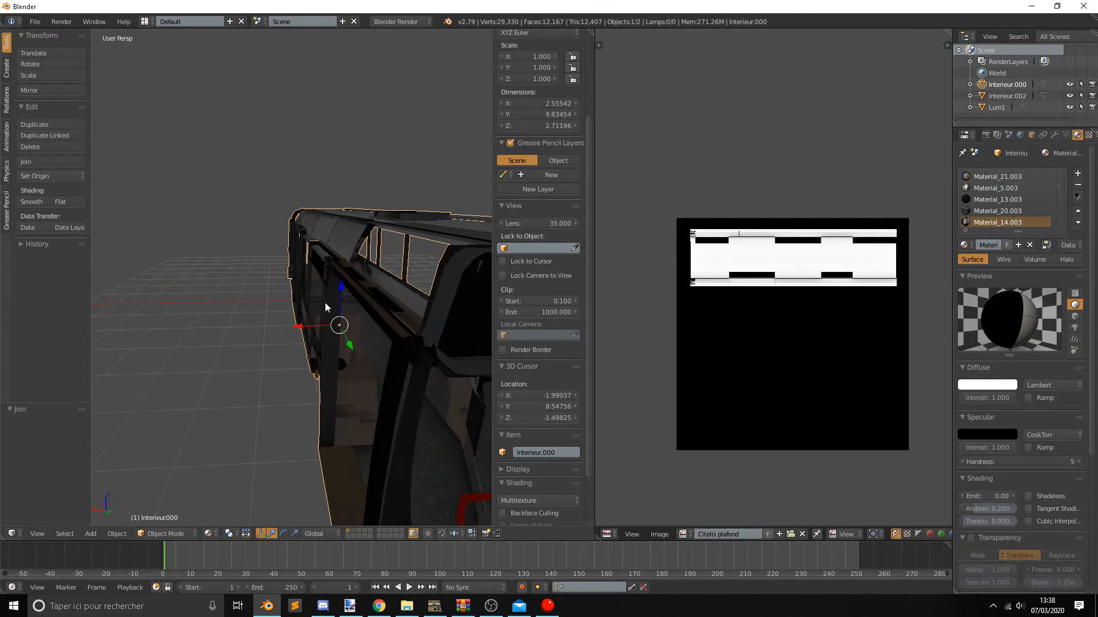
middle_click_drag(299, 267, 266, 263)
left_click(35, 21)
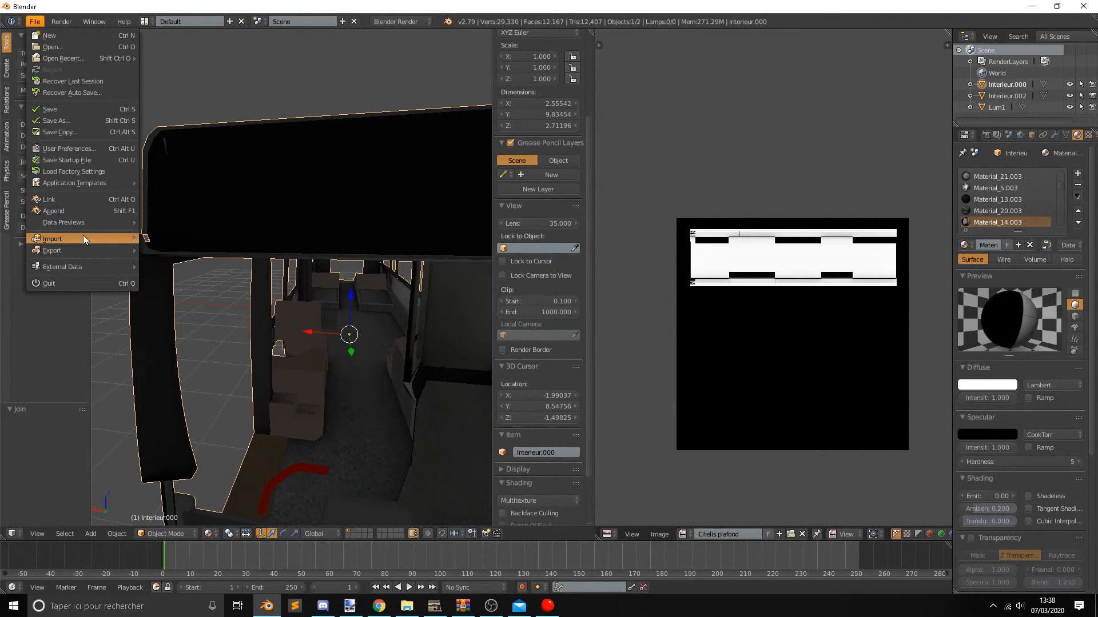
mouse_move(84, 239)
left_click(203, 307)
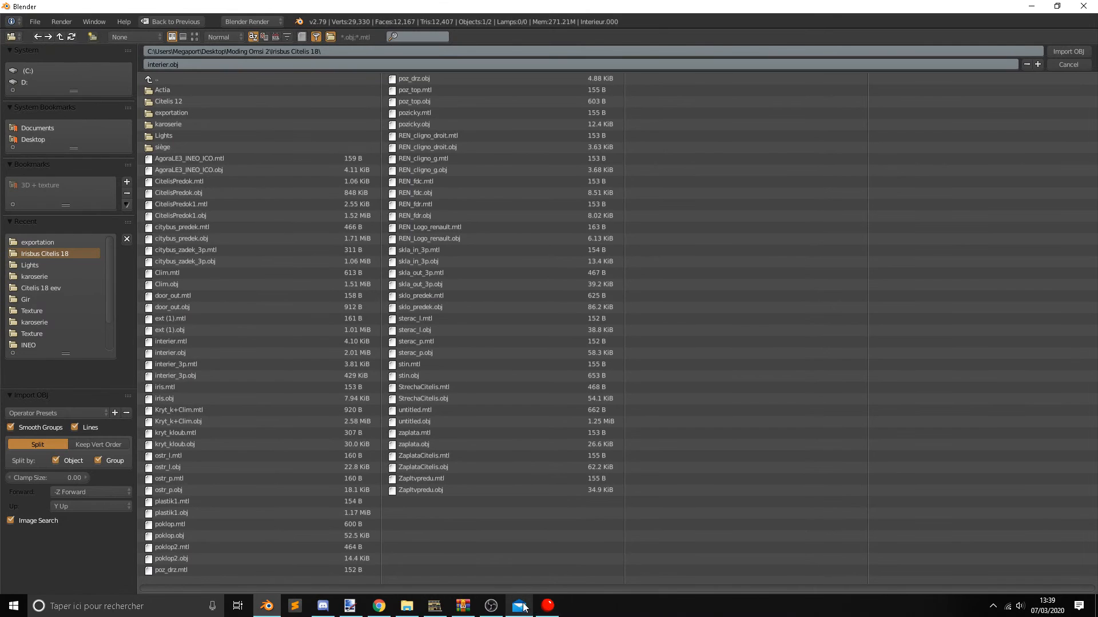
Switch to File Explorer, open the exportation folder inside Moding Omsi 2's Irisbus Citelis 18 folder, and select Citelis plafond.png.
mouse_move(549, 607)
mouse_move(559, 566)
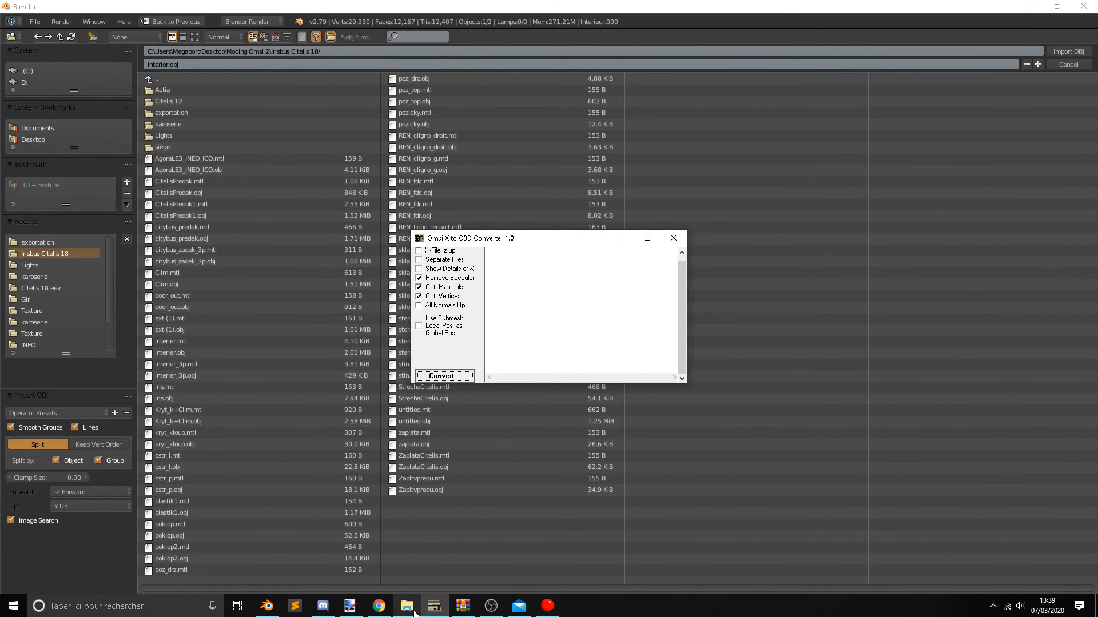
left_click(407, 606)
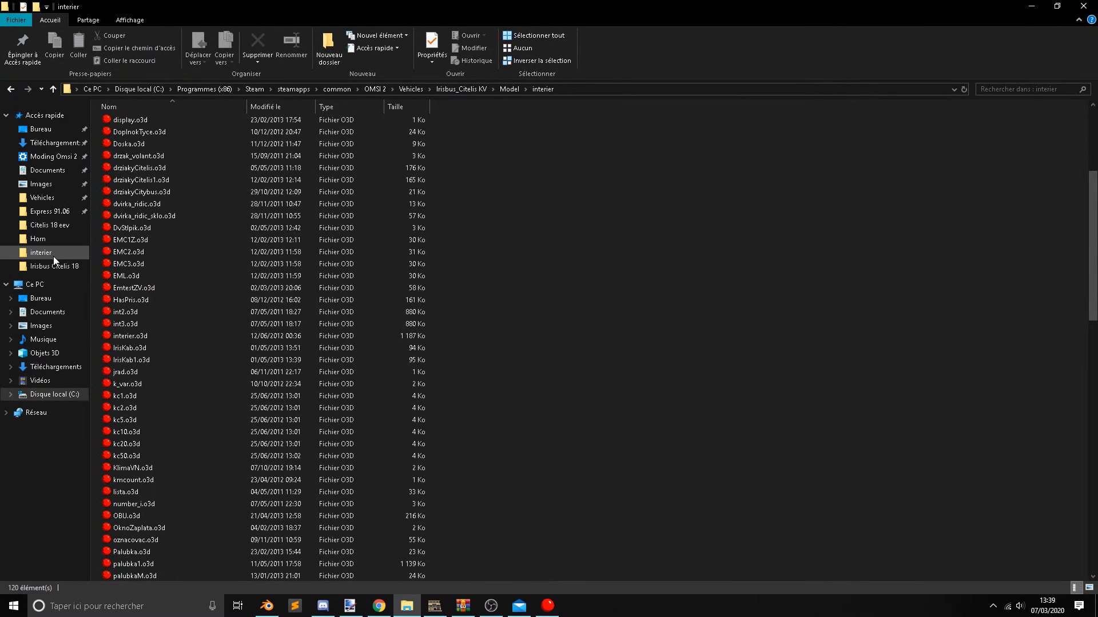
left_click(47, 156)
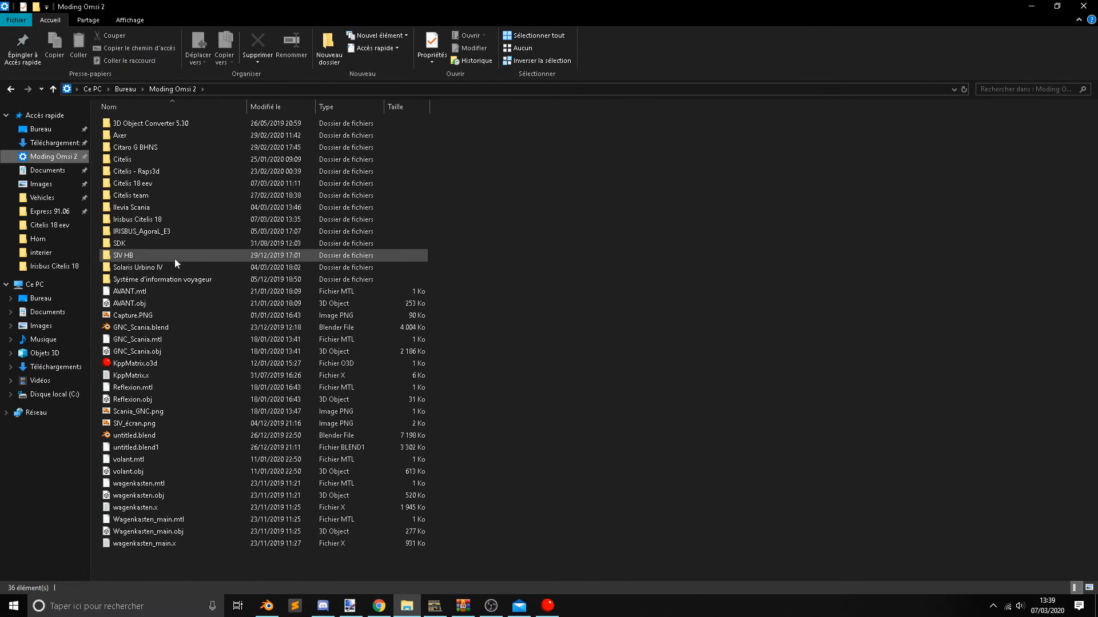
double_click(162, 221)
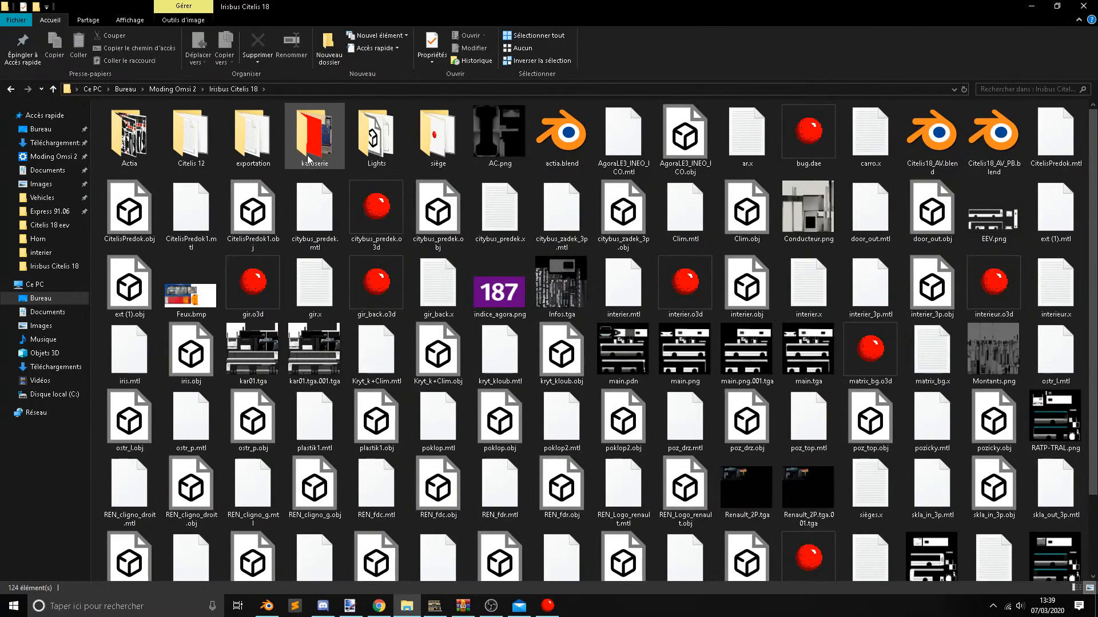
double_click(252, 137)
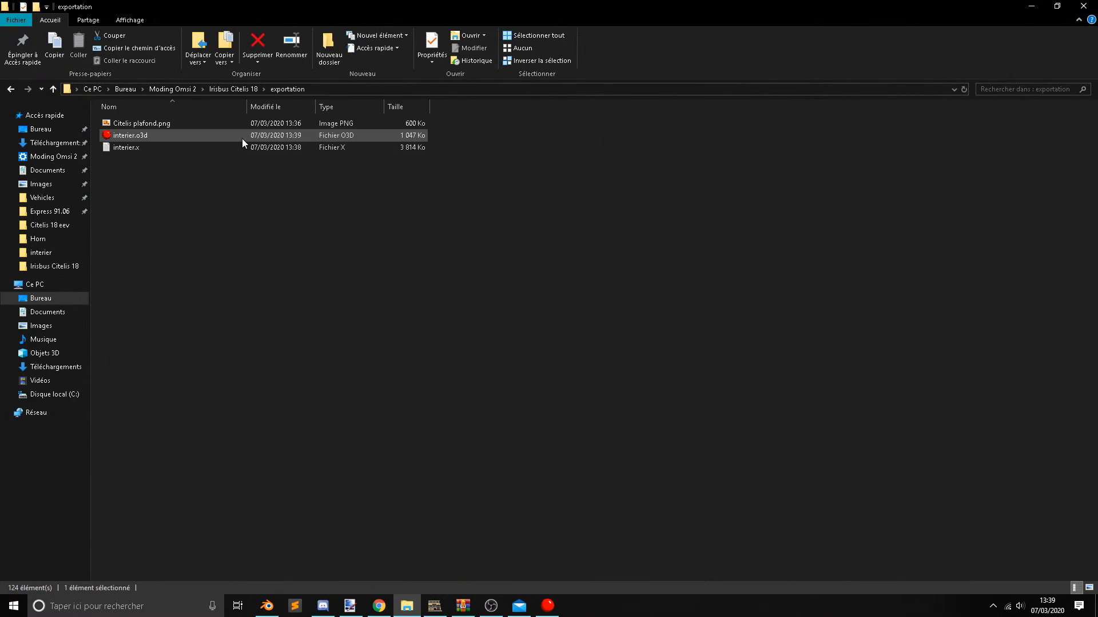
left_click(151, 128)
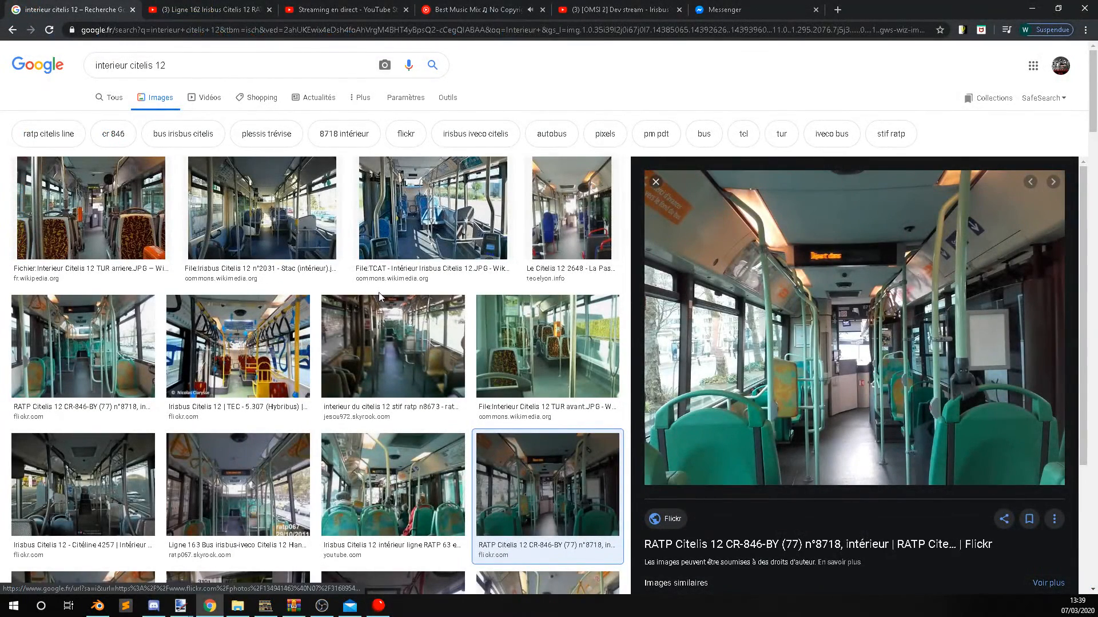
Examine the Irisbus Citelis 12 interior photos in the Google Images results as references for the ceiling colour.
left_click(432, 208)
scroll(433, 208, "down", 2)
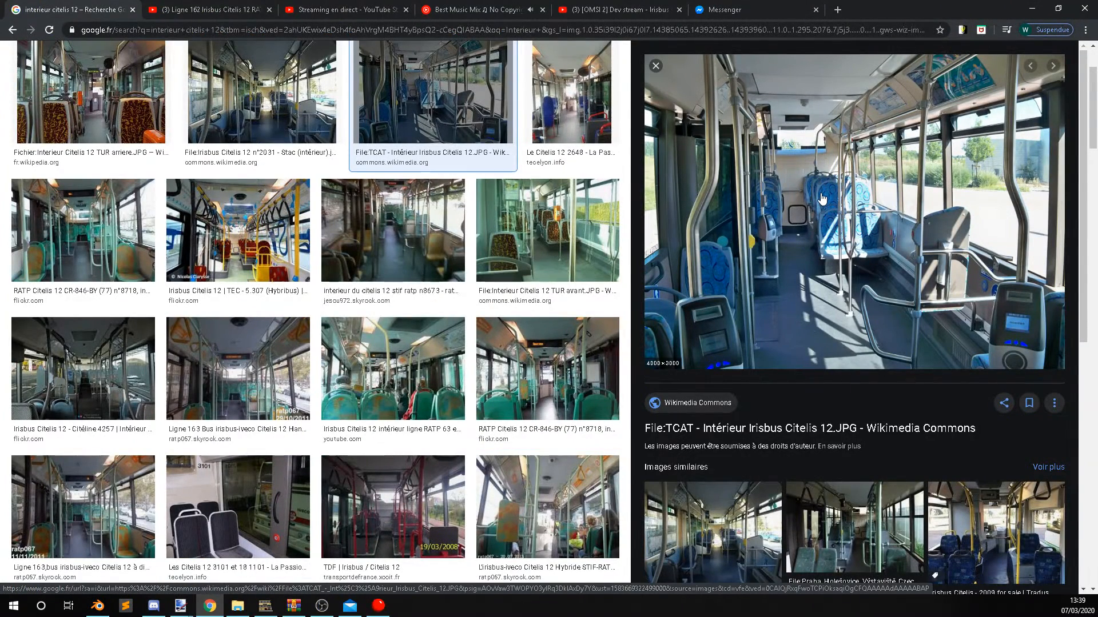
left_click(397, 366)
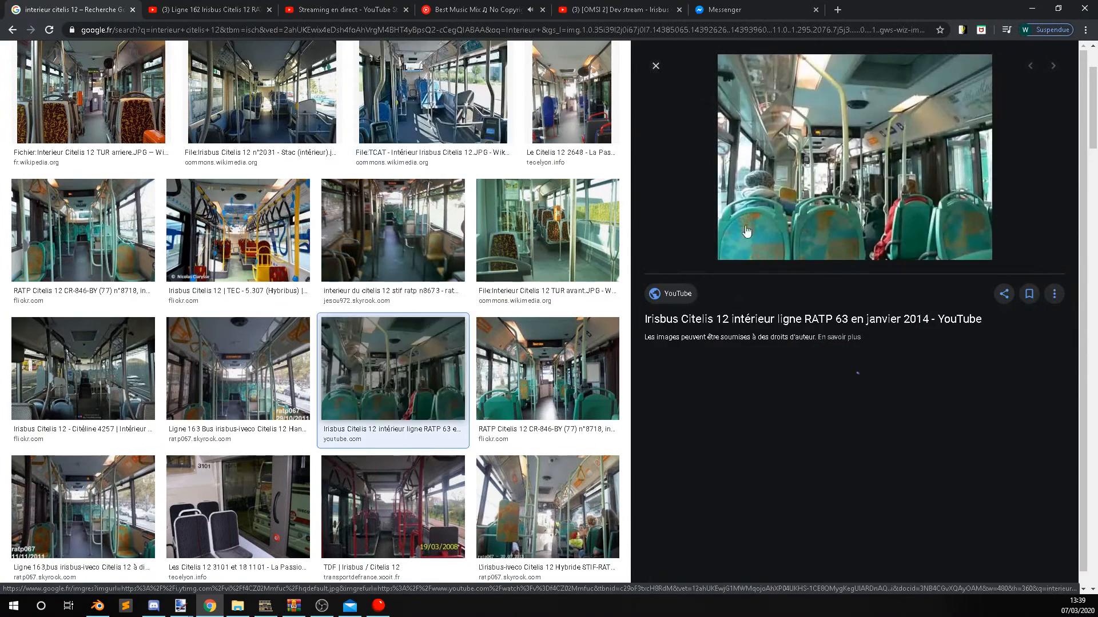
left_click(753, 411)
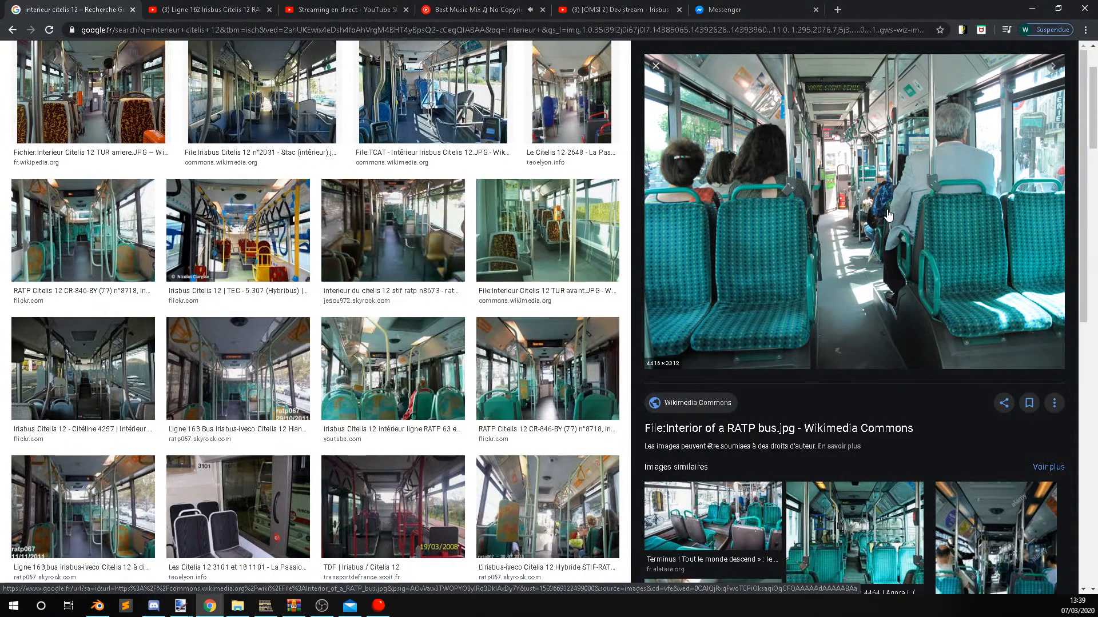
Open the Wikipedia photo "Interieur Citelis 12 TUR arriere" in the image results and copy the image.
scroll(382, 342, "up", 2)
scroll(382, 342, "up", 1)
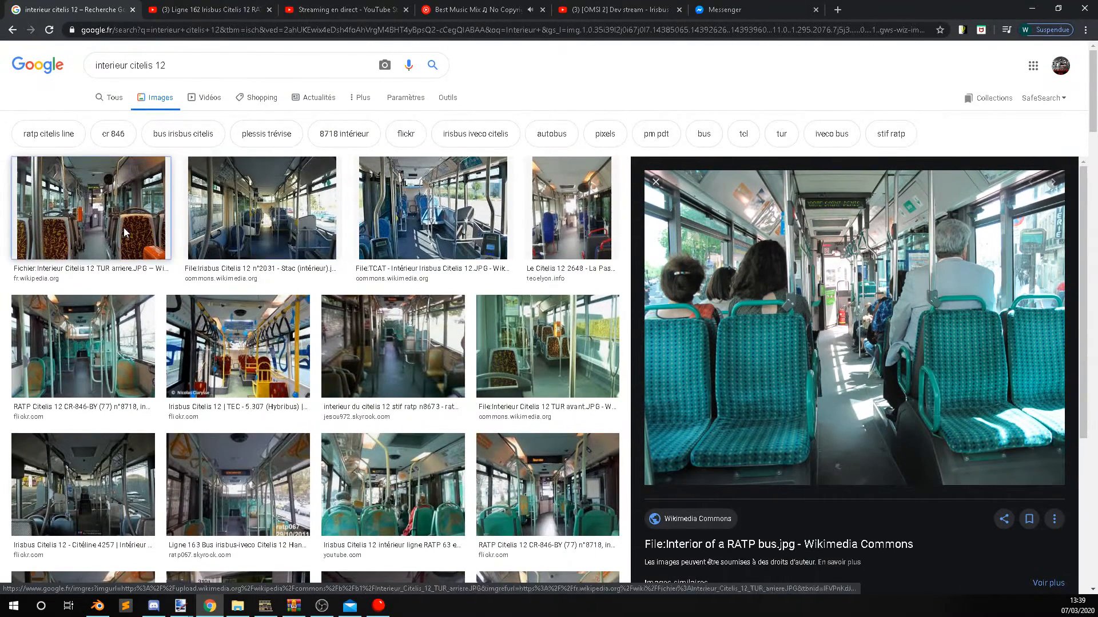
left_click(91, 211)
right_click(887, 277)
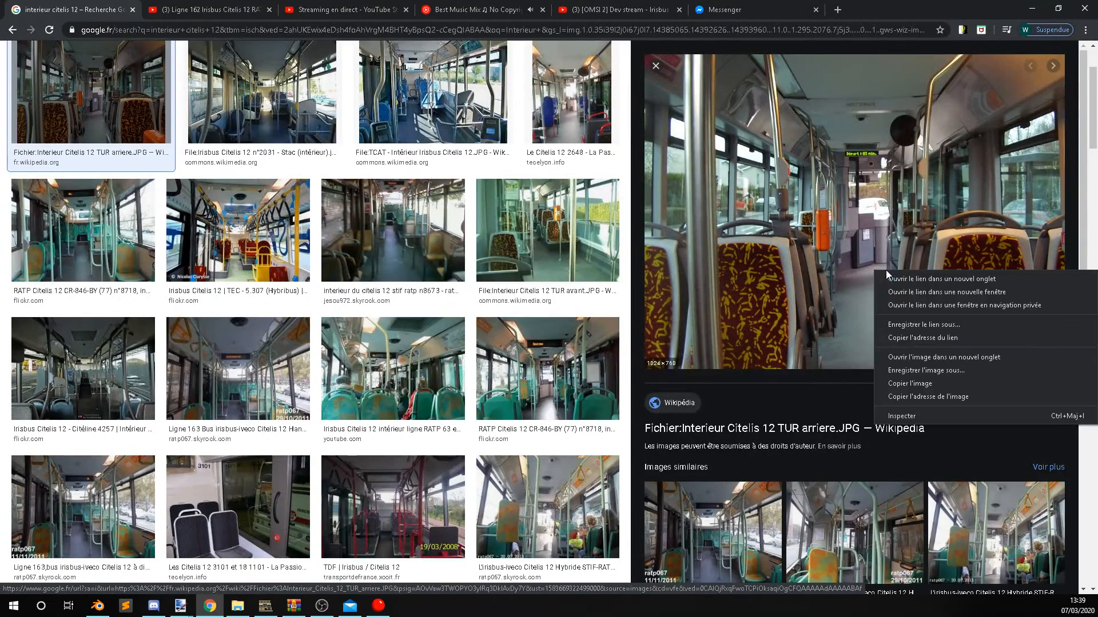
left_click(924, 386)
Switch to paint.net and paste the copied interior photo into 24_EV.png, expanding the canvas to fit it.
left_click(186, 609)
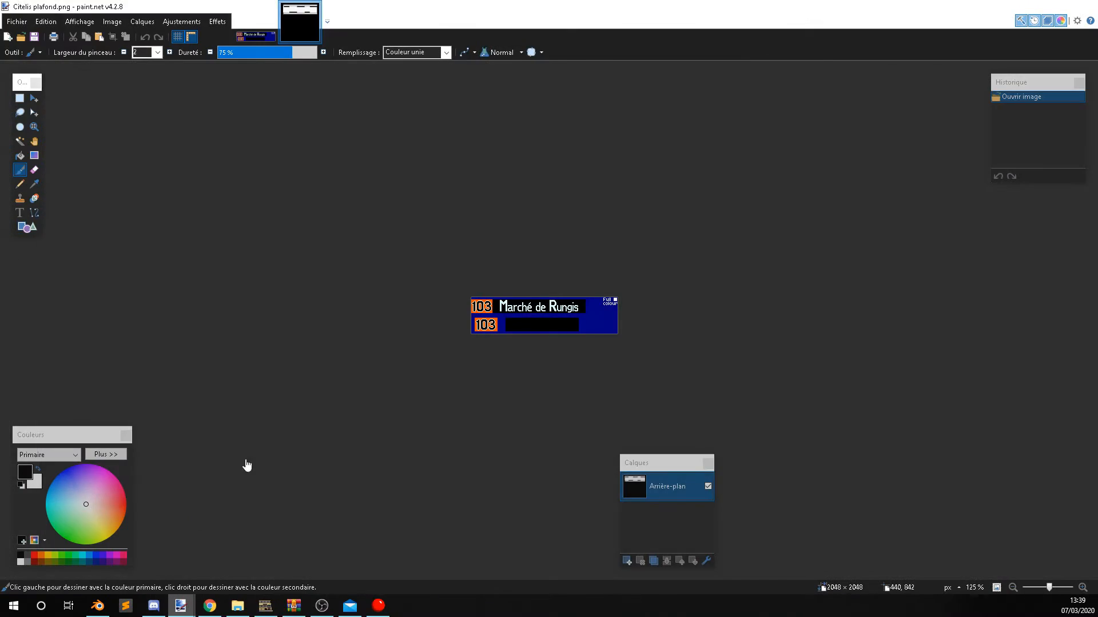
key("ctrl+v")
left_click(495, 365)
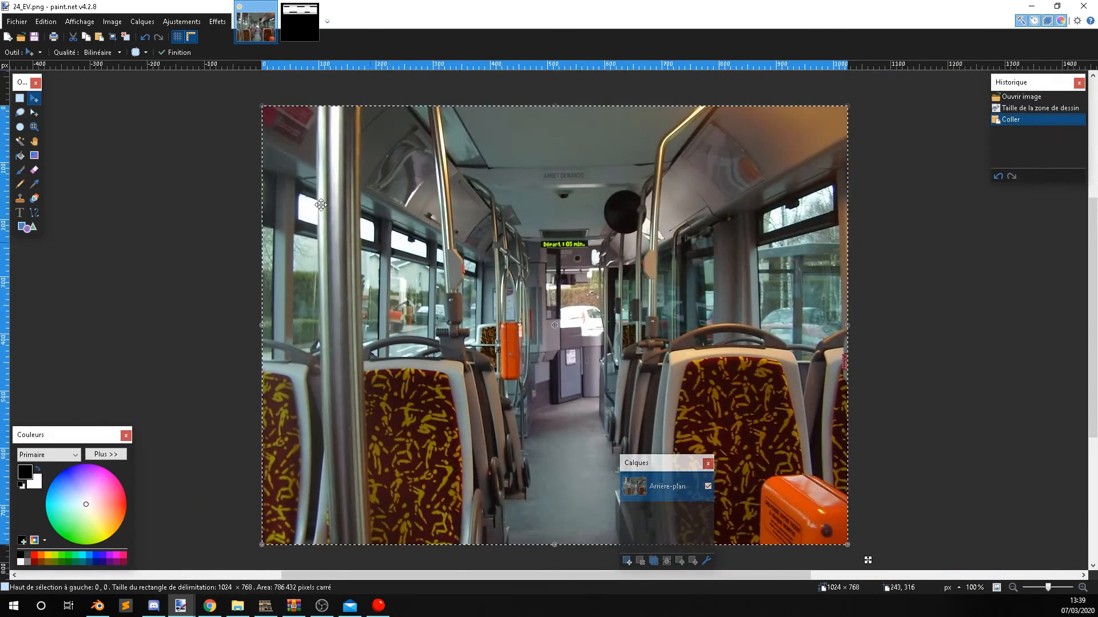
Sample the grey-green ceiling colour from the pasted photo and raise its brightness value to 71.
left_click(35, 184)
left_click(496, 107)
scroll(496, 106, "up", 3, "ctrl")
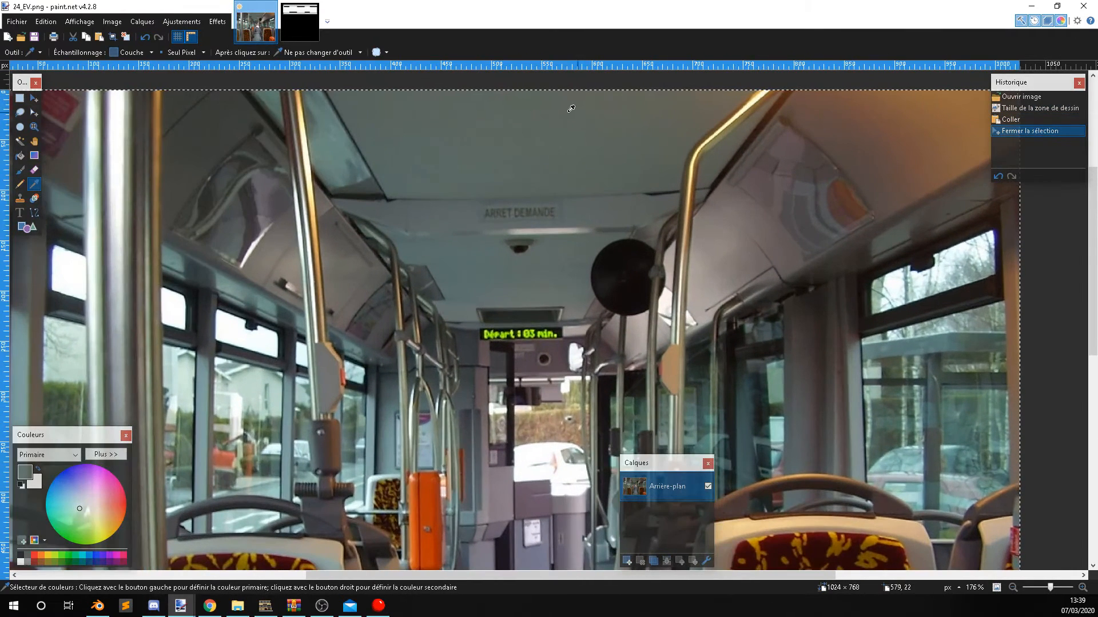
left_click(564, 101)
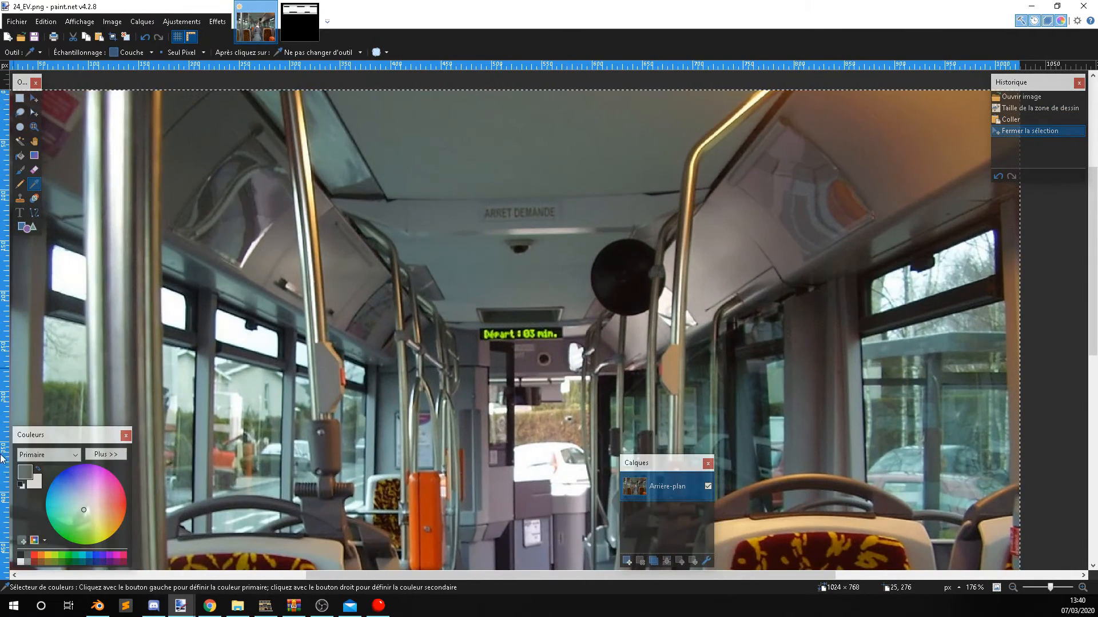
left_click(105, 454)
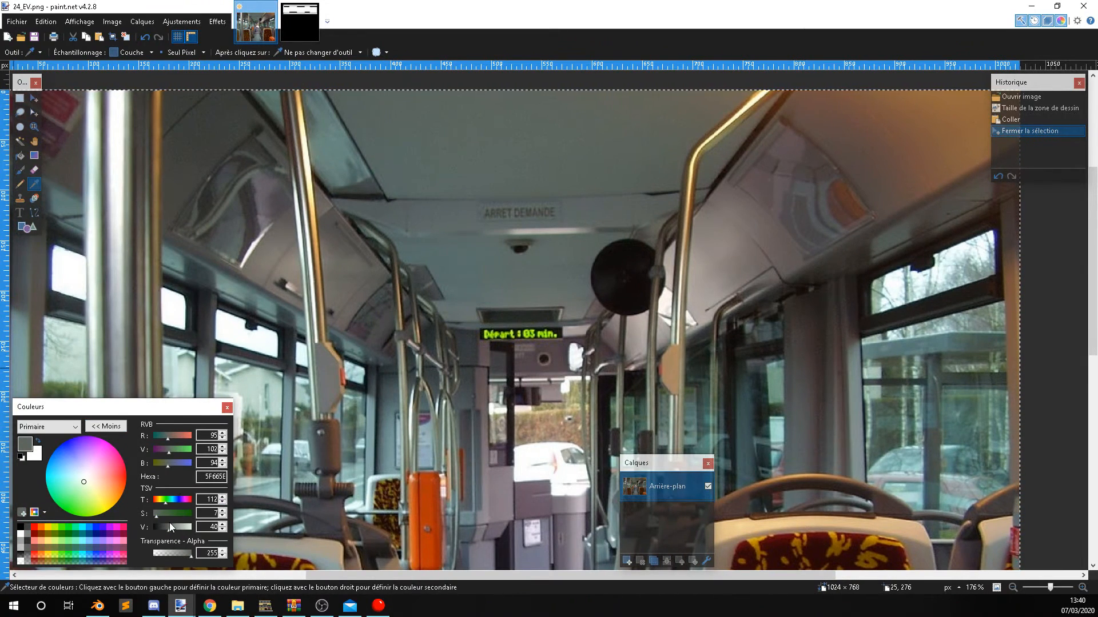
left_click_drag(169, 530, 180, 531)
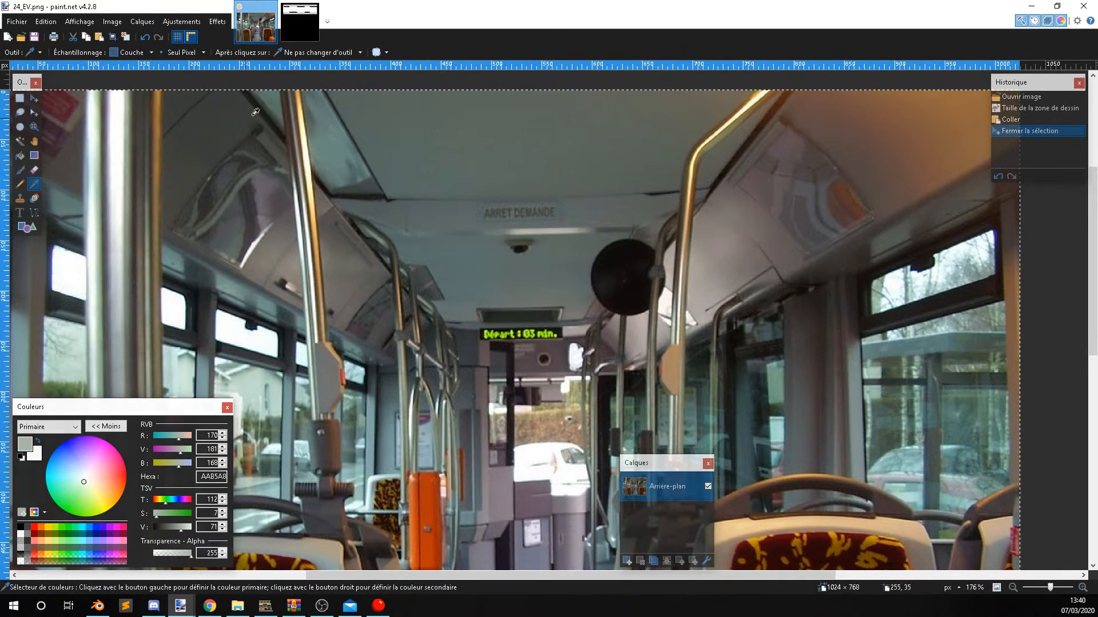
Add a new layer to Citelis plafond.png and change its blend mode so its colour tints the texture beneath.
left_click(305, 35)
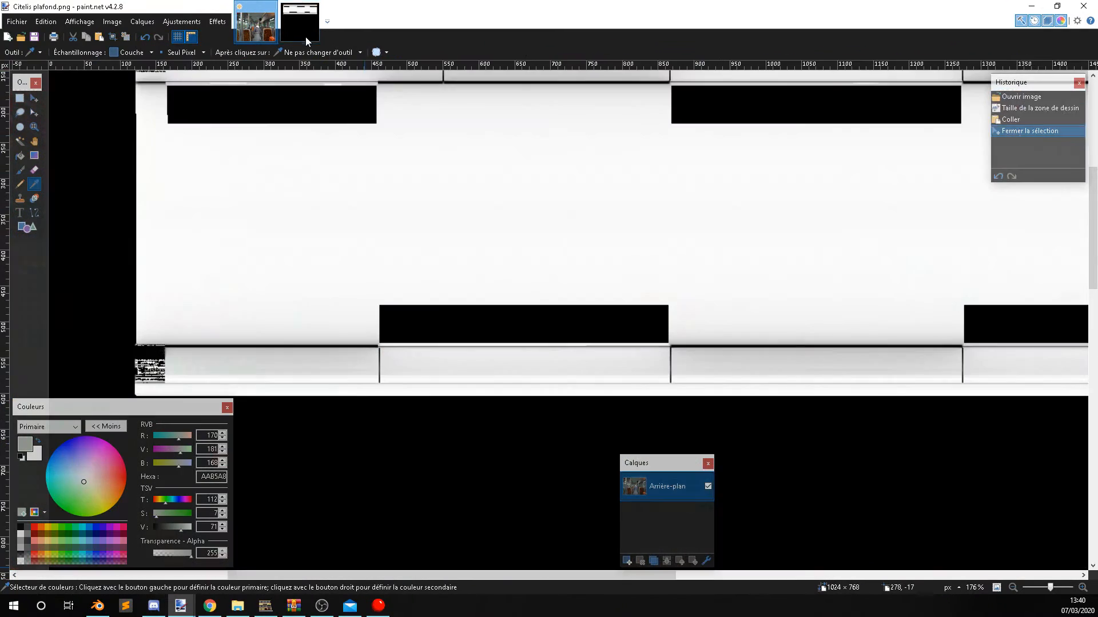
left_click(627, 561)
left_click(706, 561)
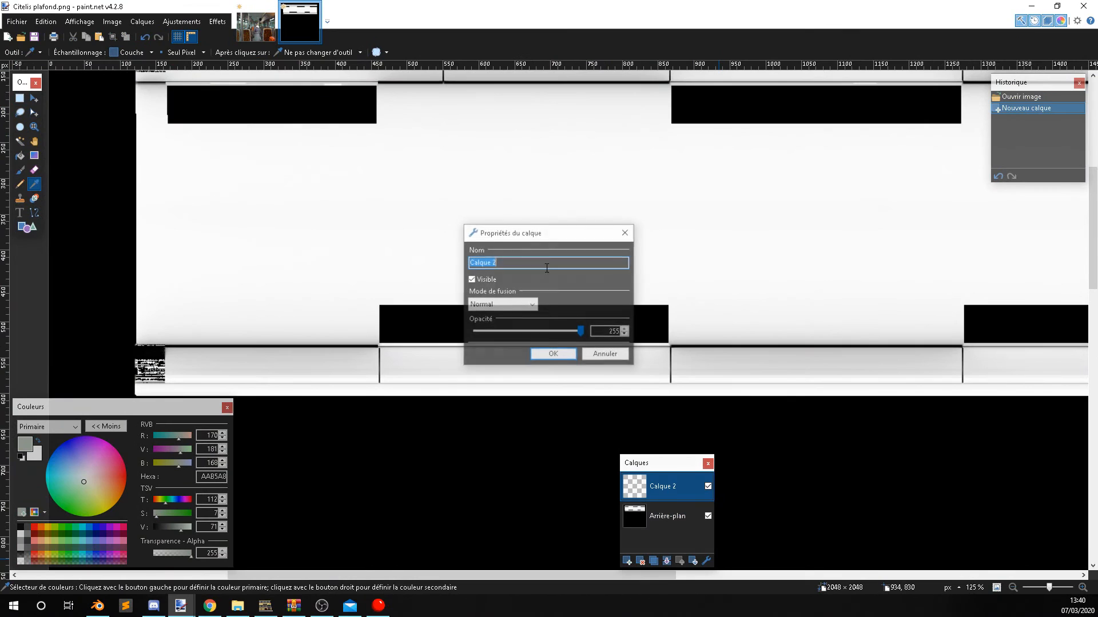
left_click(524, 297)
left_click(515, 324)
key("Return")
Draw a rectangle of about 1823 × 369 px over the ceiling texture's central area and fit its edges to that area.
scroll(434, 325, "down", 1, "ctrl")
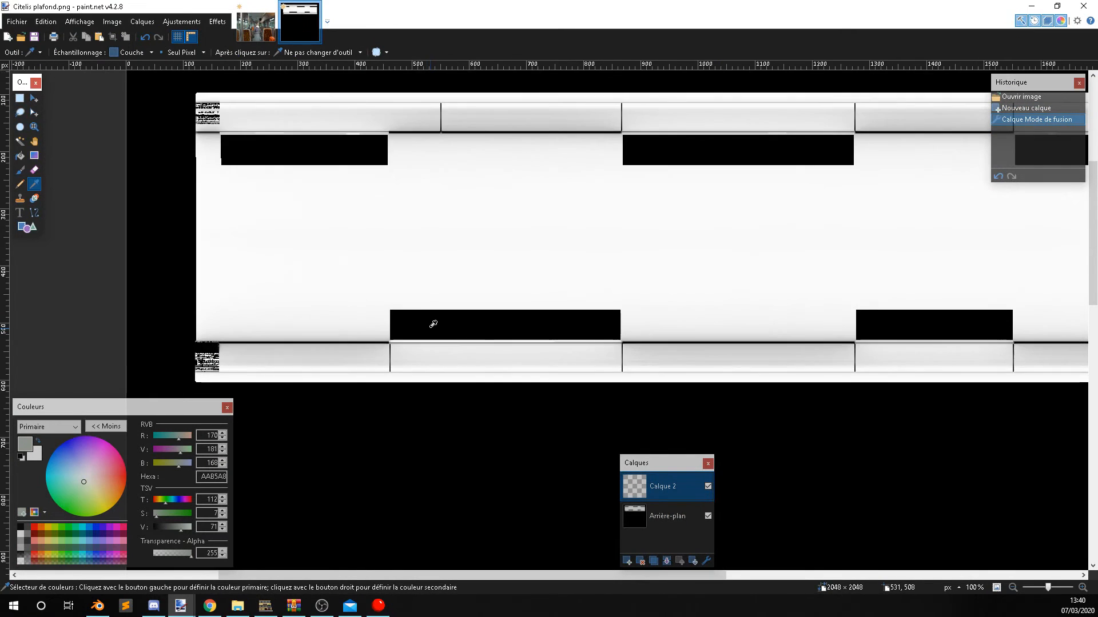
scroll(171, 220, "up", 1)
left_click(30, 229)
scroll(355, 232, "left", 3)
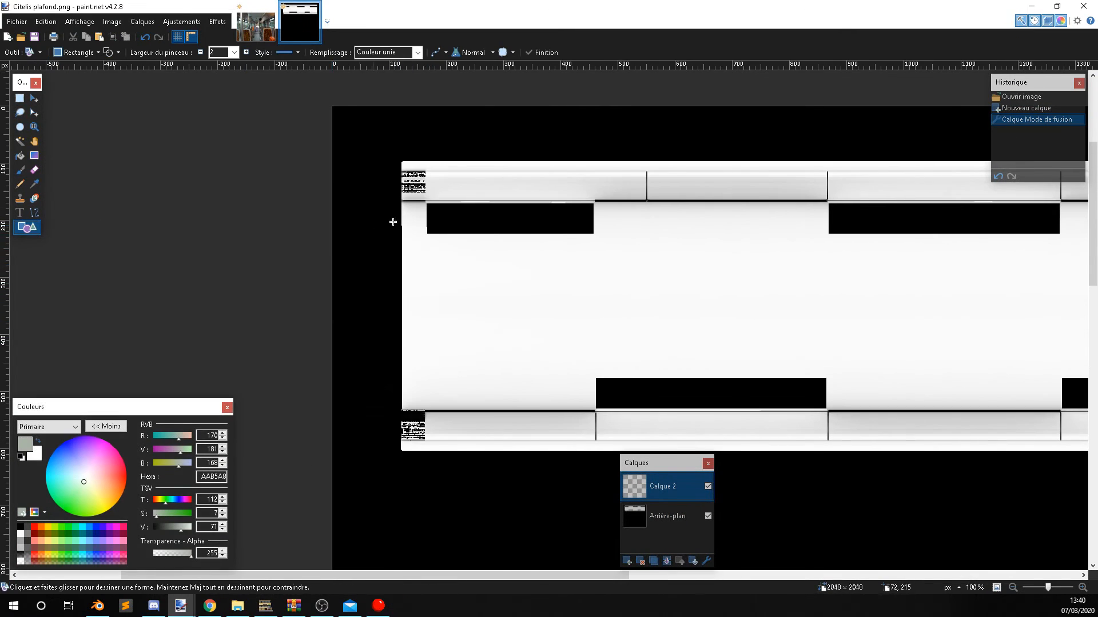
scroll(380, 227, "up", 11, "ctrl")
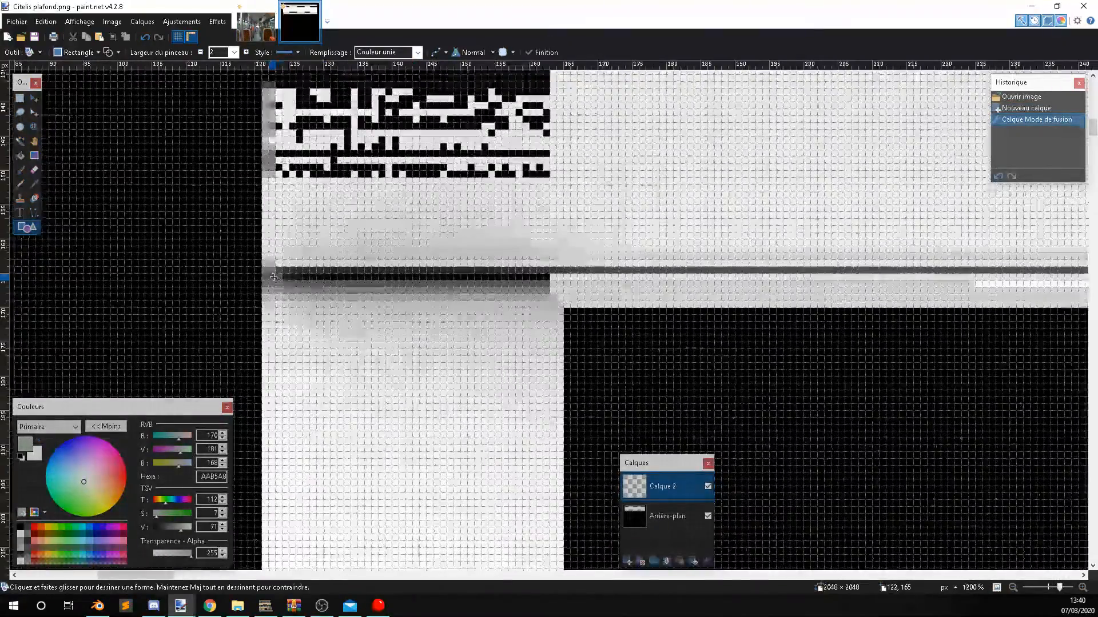
mouse_move(267, 276)
left_mouse_down()
mouse_move(544, 348)
mouse_move(654, 407)
mouse_move(697, 409)
mouse_move(678, 463)
mouse_move(674, 419)
mouse_move(705, 411)
mouse_move(711, 390)
mouse_move(698, 342)
left_mouse_up()
scroll(544, 348, "down", 11, "ctrl")
scroll(696, 410, "right", 10)
scroll(689, 415, "up", 5, "ctrl")
scroll(705, 306, "up", 3, "ctrl")
left_click_drag(696, 226, 680, 211)
left_click_drag(682, 338, 669, 207)
Change the central ceiling rectangle's draw mode to a filled shape.
scroll(679, 204, "down", 5, "ctrl")
left_click(107, 52)
scroll(237, 193, "down", 4, "ctrl")
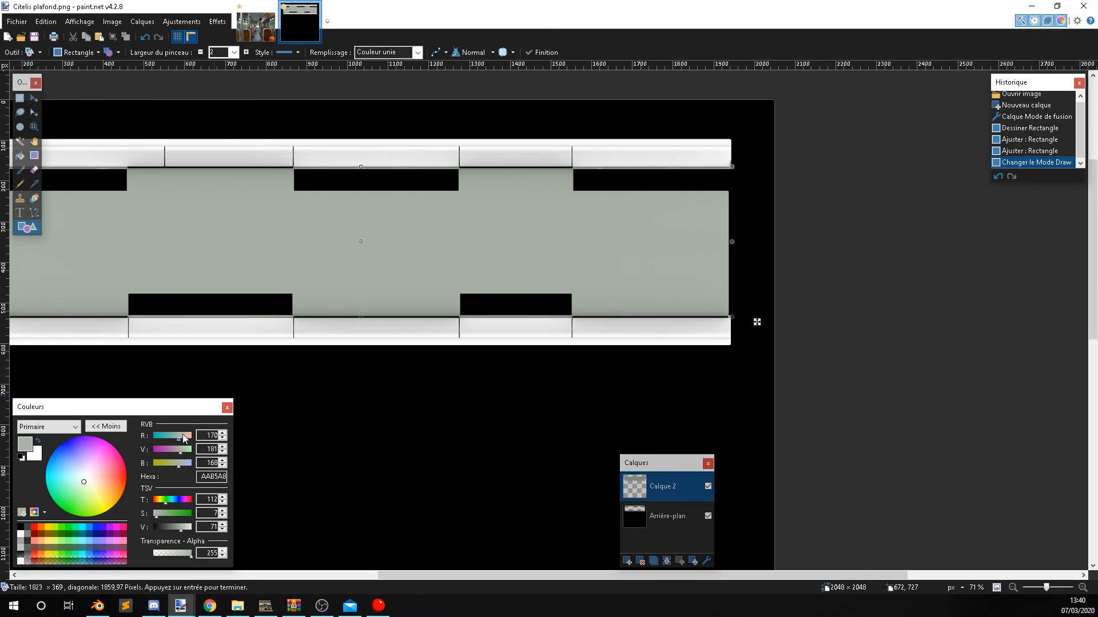
Recolour the ceiling rectangle to pale green D9E5D5 and finalize the shape.
left_click_drag(179, 437, 177, 436)
left_click_drag(181, 530, 189, 531)
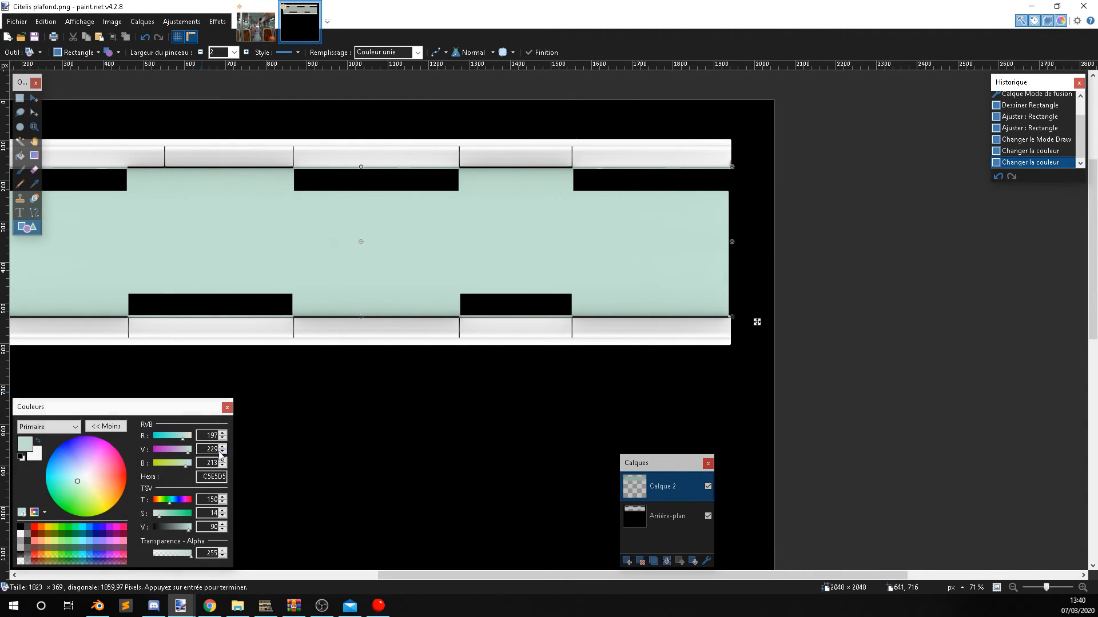
left_click_drag(185, 440, 187, 440)
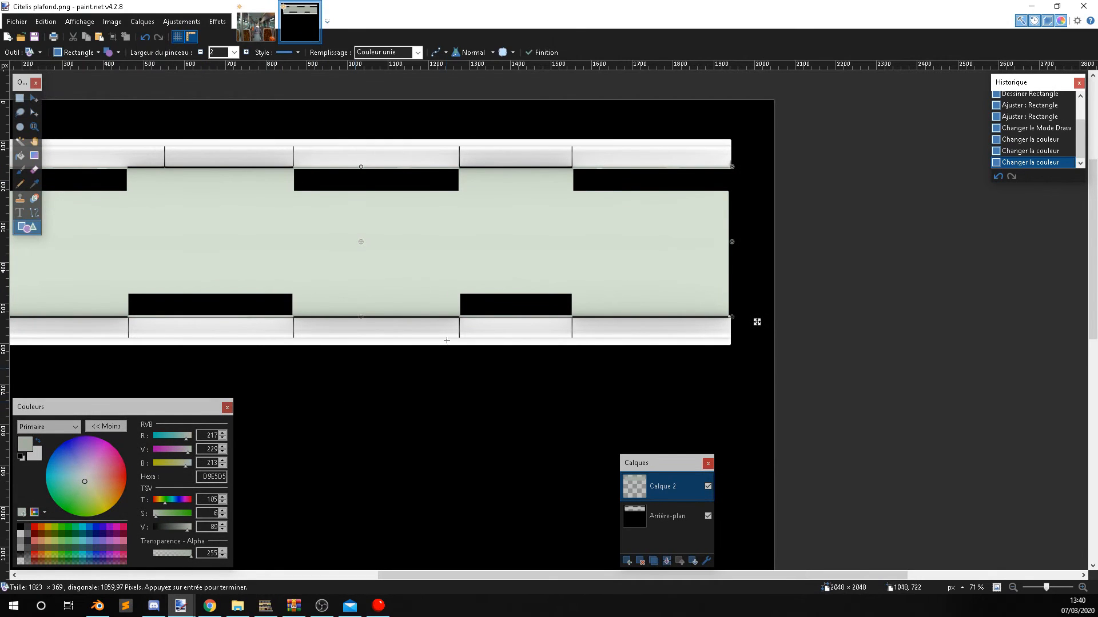
middle_click_drag(608, 315, 743, 333)
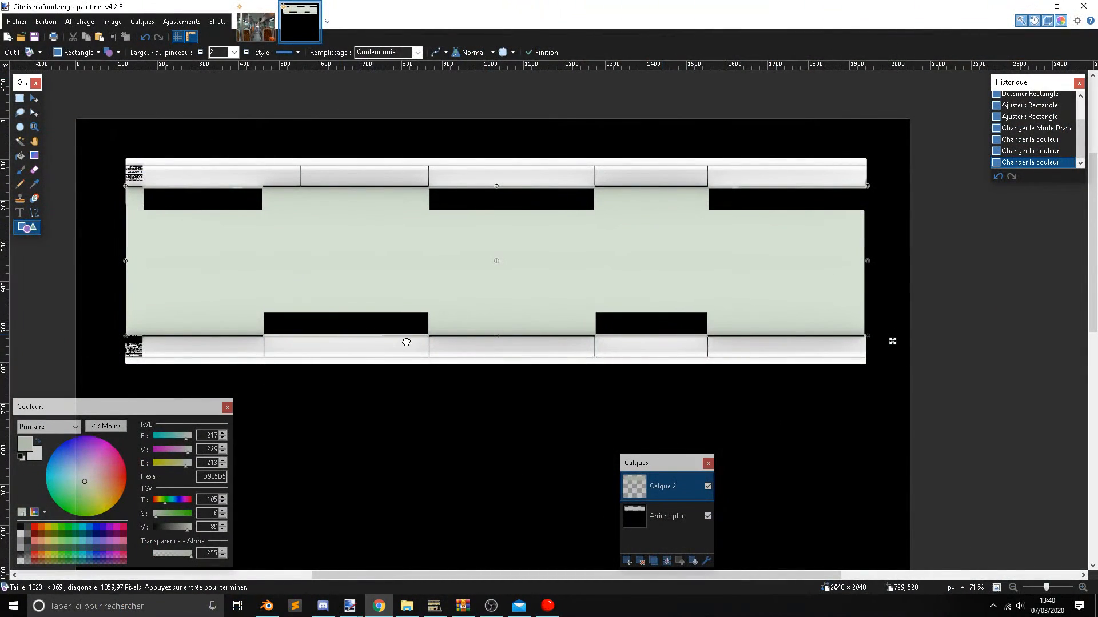
middle_click_drag(405, 342, 430, 345)
middle_click_drag(570, 310, 520, 309)
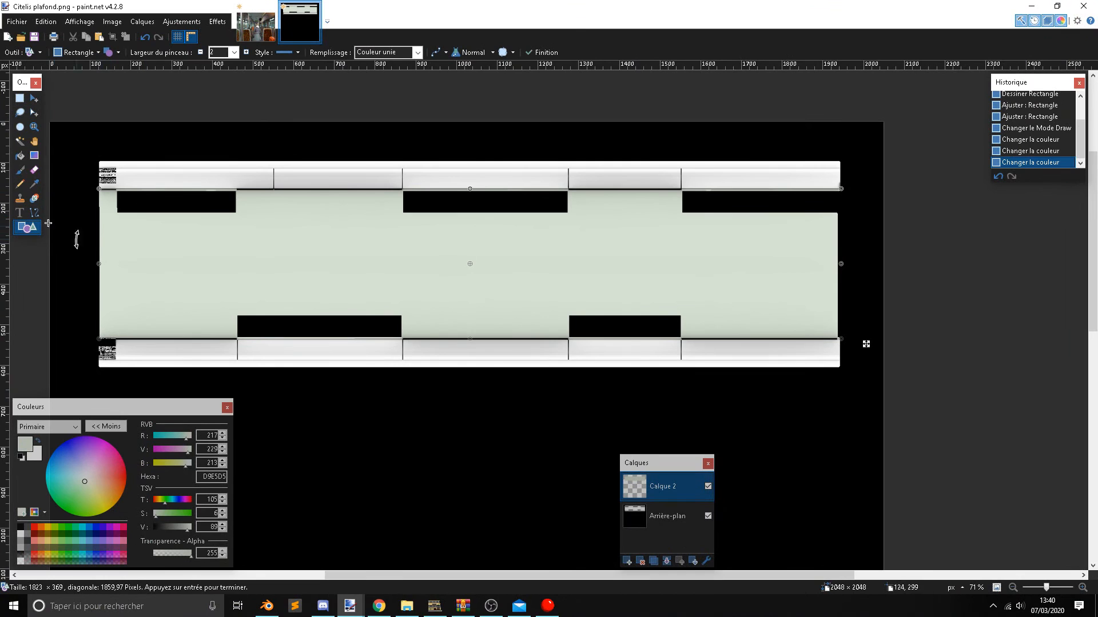
left_click(20, 98)
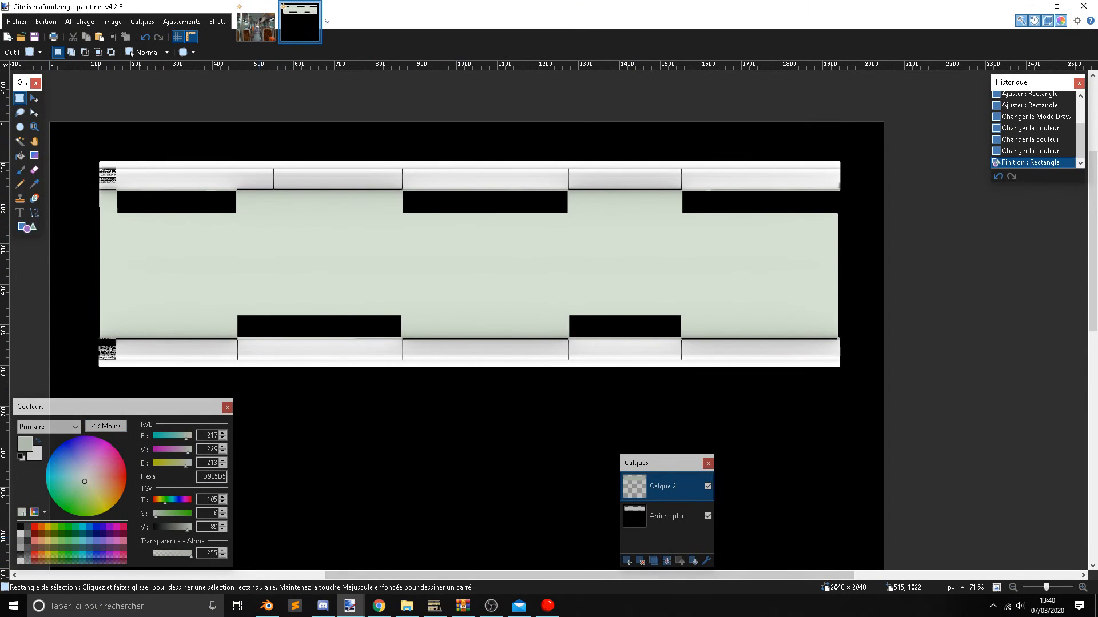
Sample the grey-beige colour of the panel above the windows from the photo in 24_EV.png.
left_click(256, 23)
left_click(34, 184)
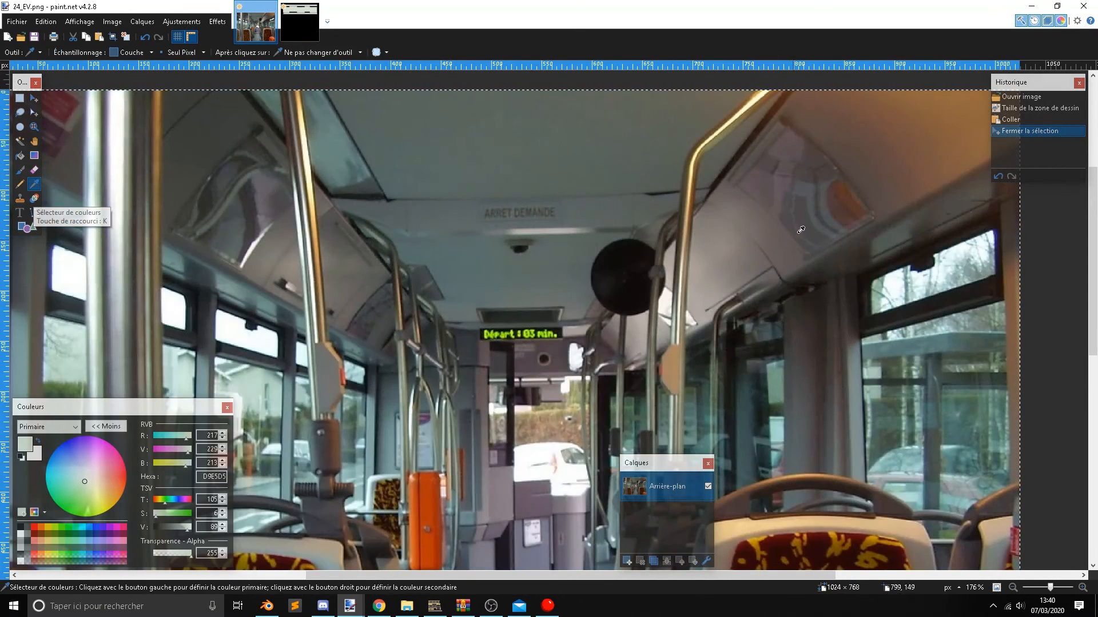
left_click(702, 271)
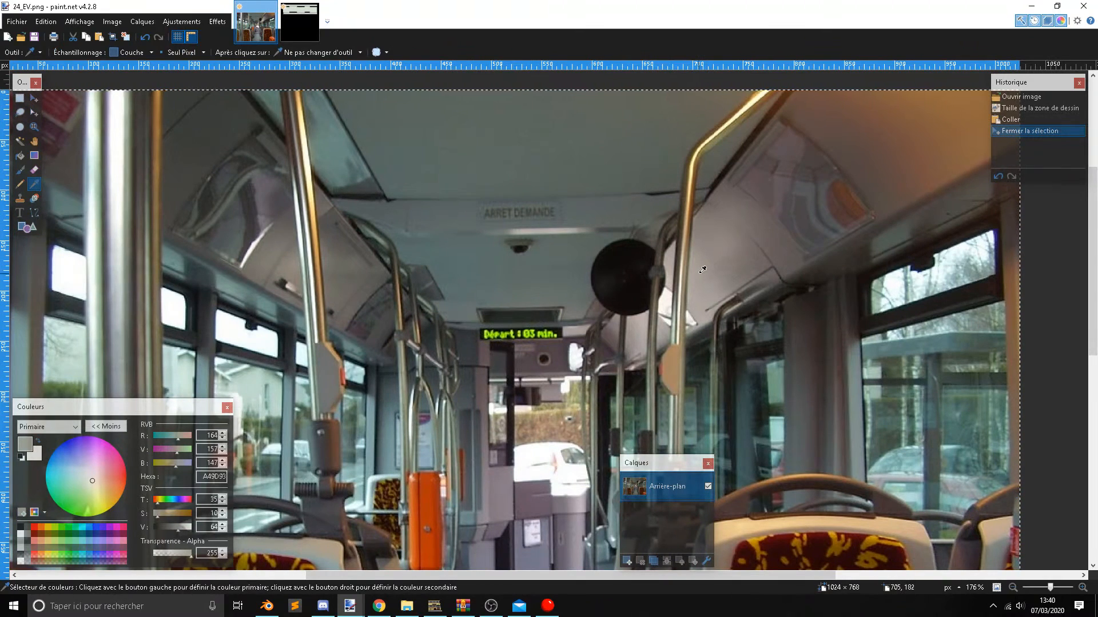
Paste the second bus interior photo into 24_EV.png and sample the beige of its panel above the windows.
key("alt+Tab")
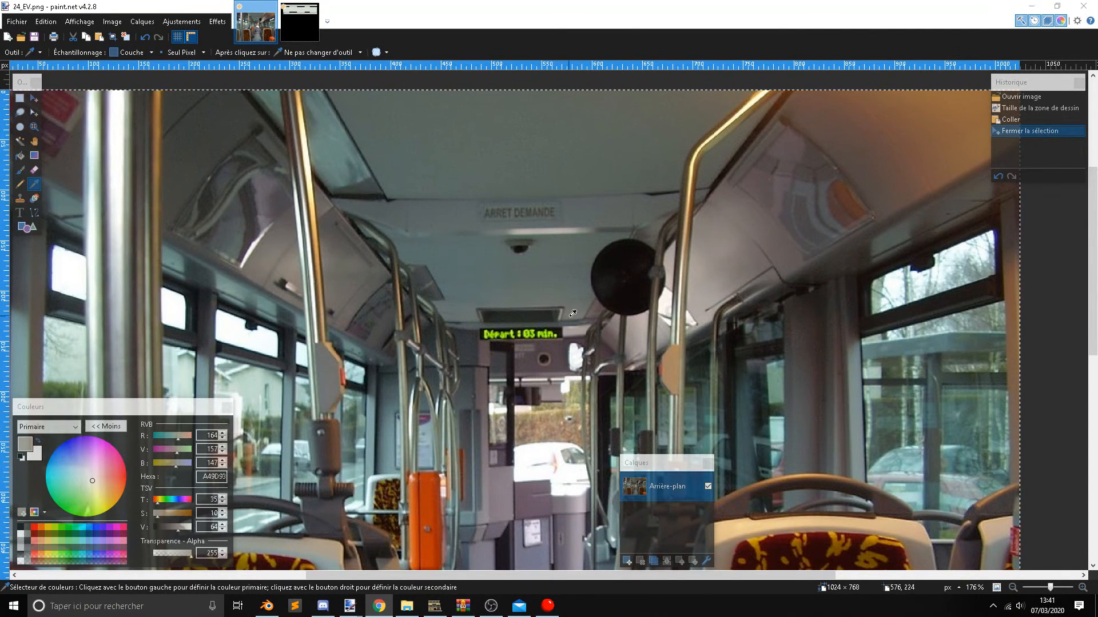
key("ctrl+v")
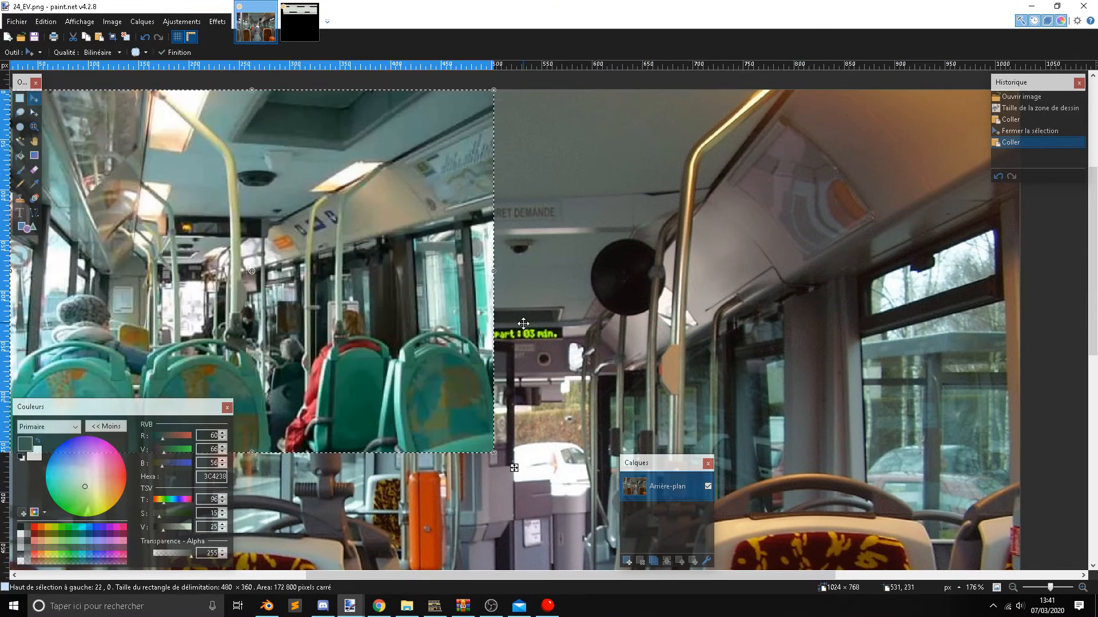
left_click(34, 184)
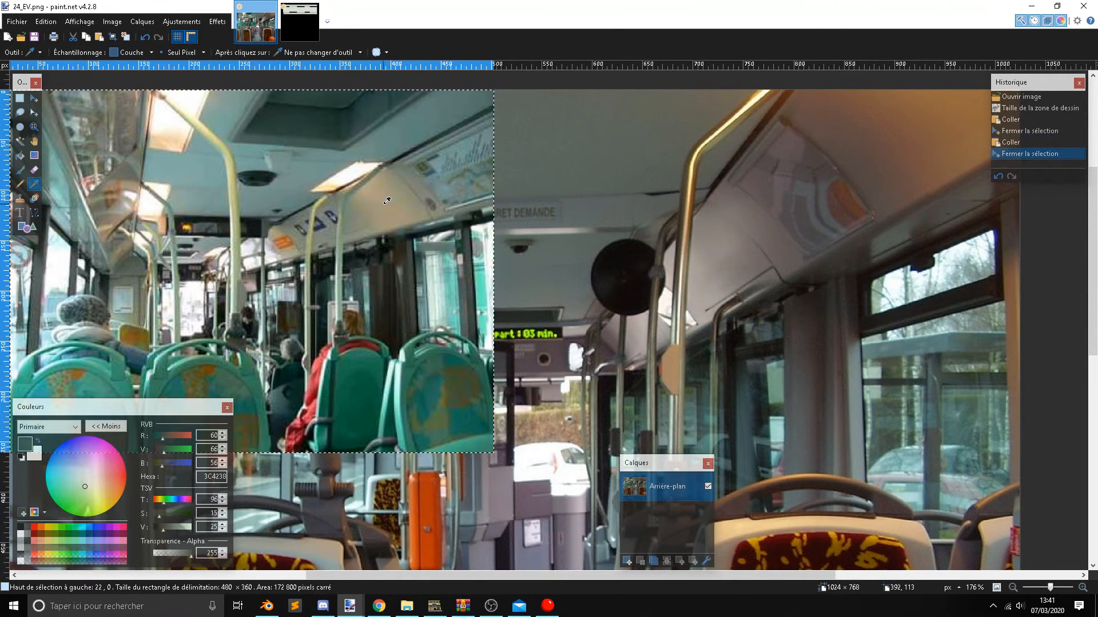
left_click(150, 342)
left_click(272, 109)
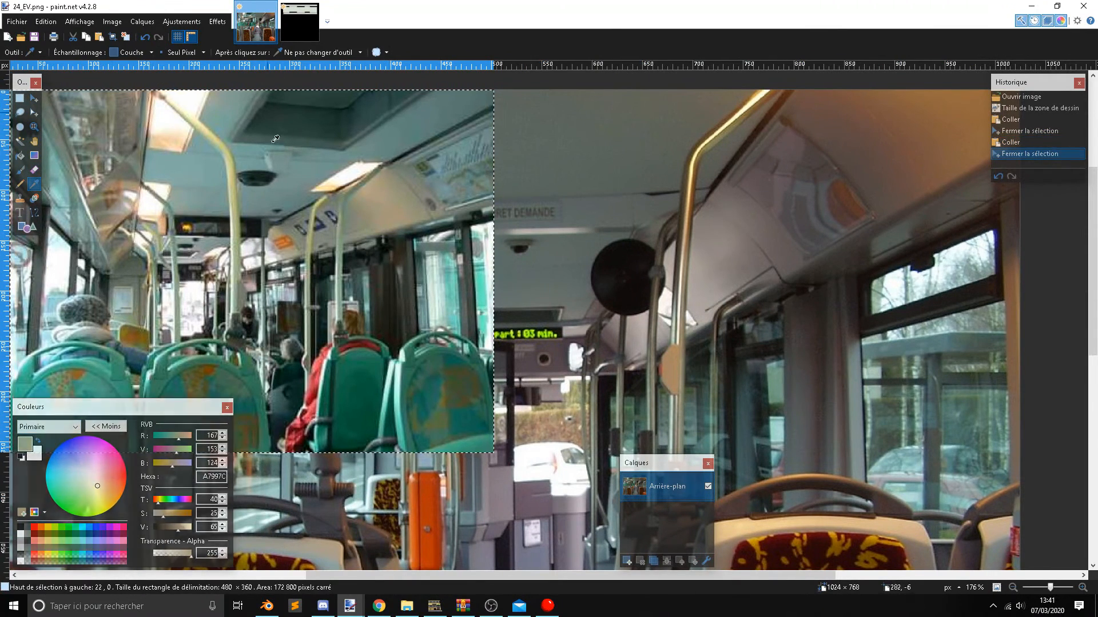
left_click(304, 236)
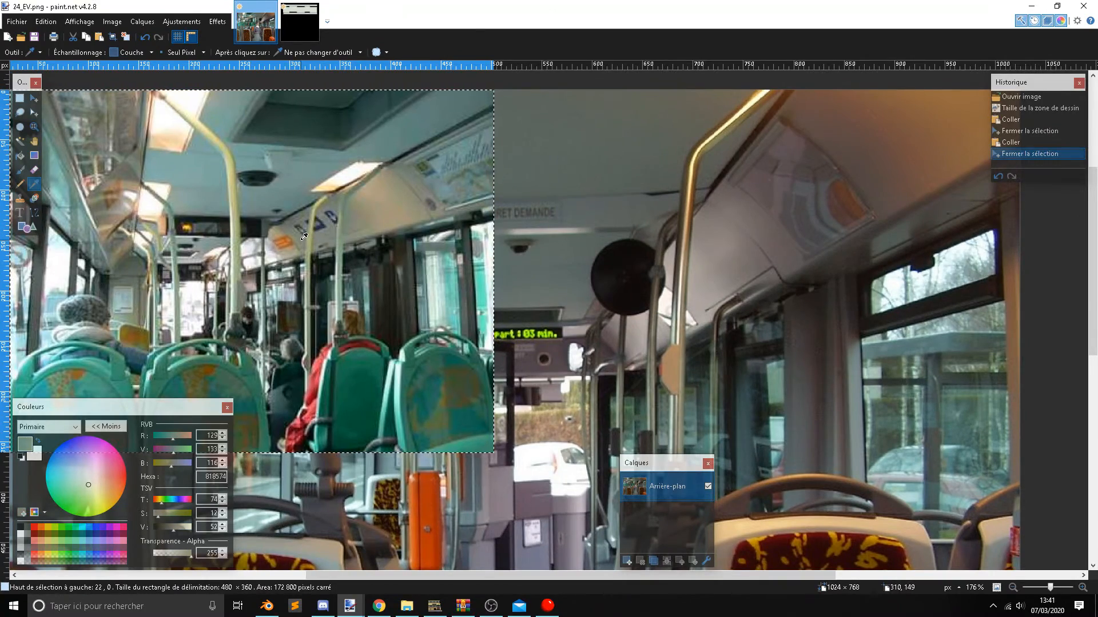
scroll(304, 227, "up", 2, "ctrl")
left_click(446, 206)
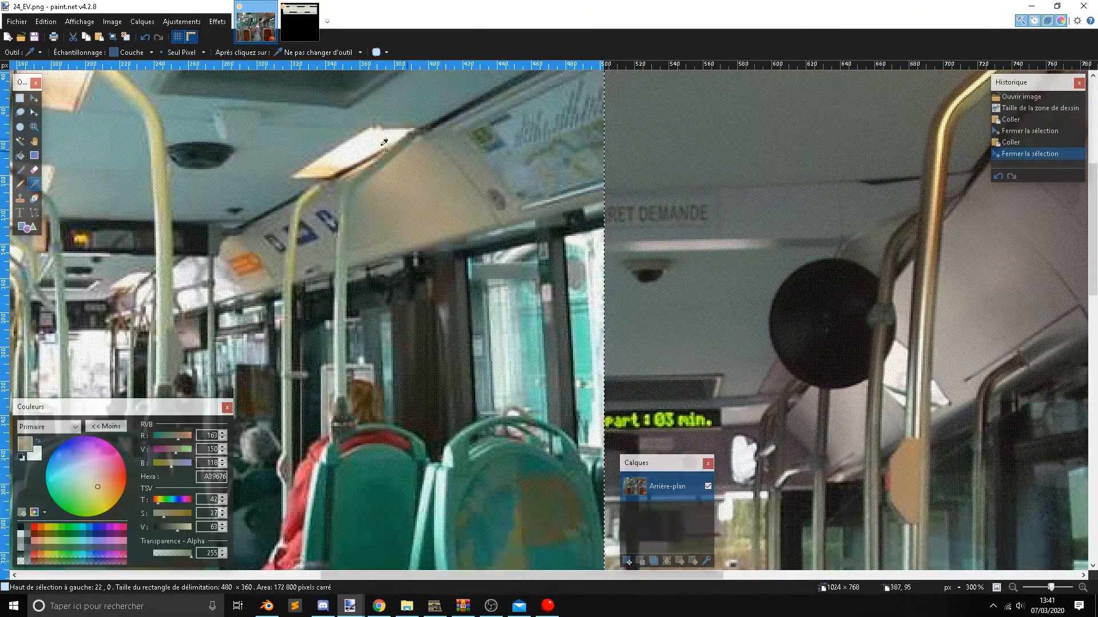
scroll(445, 205, "down", 2, "ctrl")
Return to Citelis plafond.png and brighten the sampled beige to E2D0A5.
left_click(299, 22)
left_click_drag(179, 530, 188, 530)
left_click(23, 227)
On the Arrière-plan layer, stretch a clean 8 × 50 px strip to 50 × 50 px over the upper band's corrupted pixels.
scroll(204, 211, "up", 5, "ctrl")
scroll(293, 256, "up", 3)
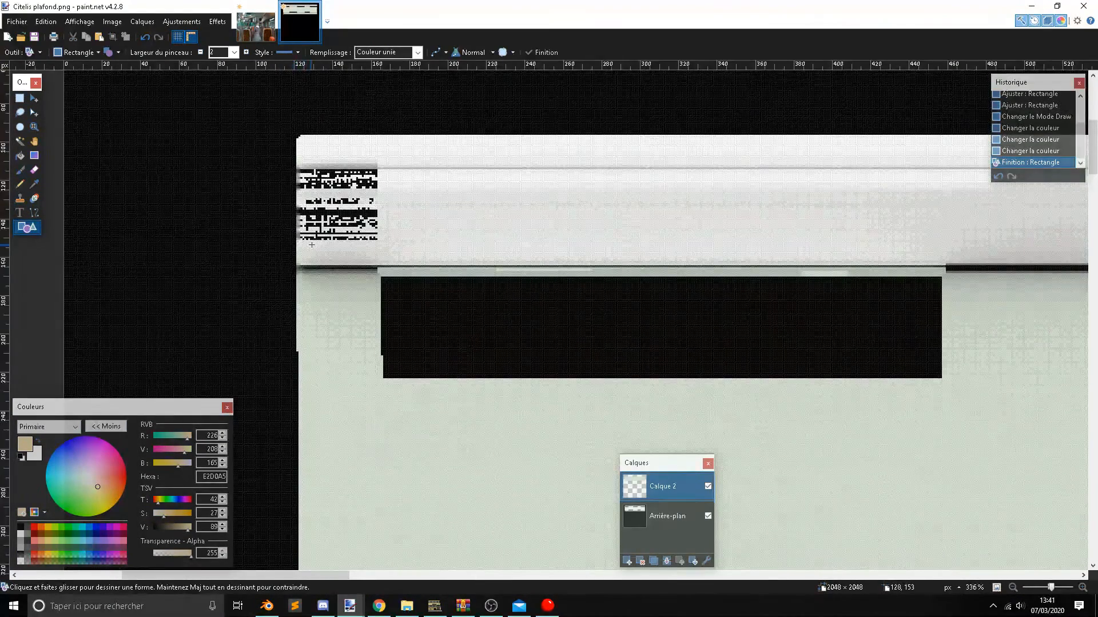
scroll(293, 254, "up", 3, "ctrl")
left_click(19, 99)
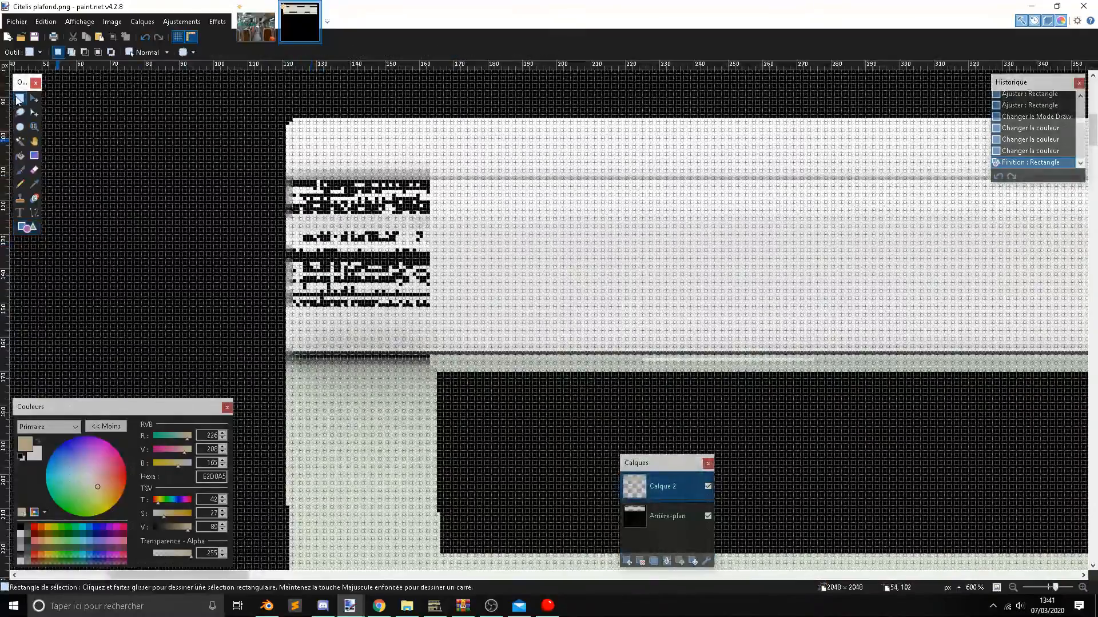
left_click(656, 512)
scroll(432, 184, "up", 3, "ctrl")
left_click_drag(433, 181, 476, 463)
left_click(34, 99)
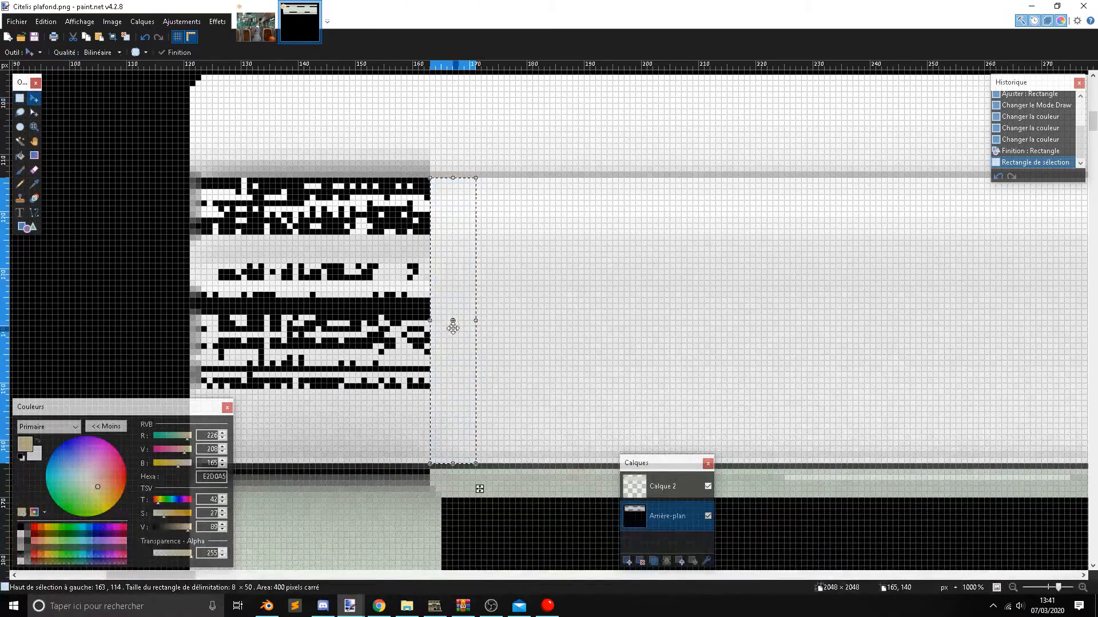
left_click_drag(430, 320, 189, 319)
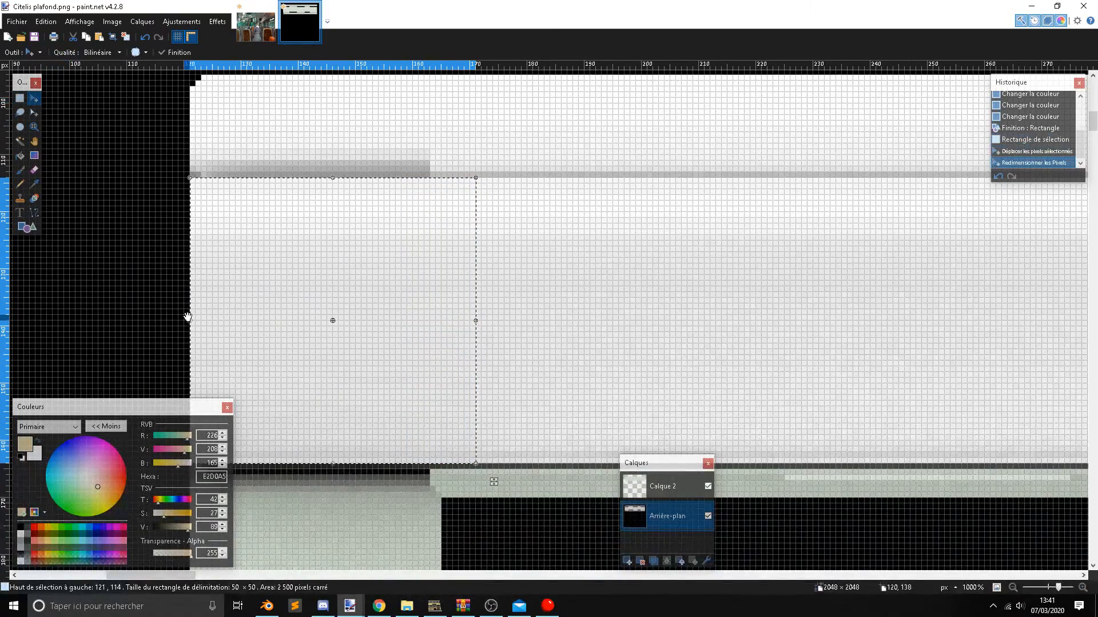
left_click(20, 98)
left_click(100, 172)
Stretch a clean 10 × 49 px strip of the lower band to 53 × 49 px over its corrupted pixels.
scroll(107, 173, "down", 4, "ctrl")
scroll(128, 207, "down", 15)
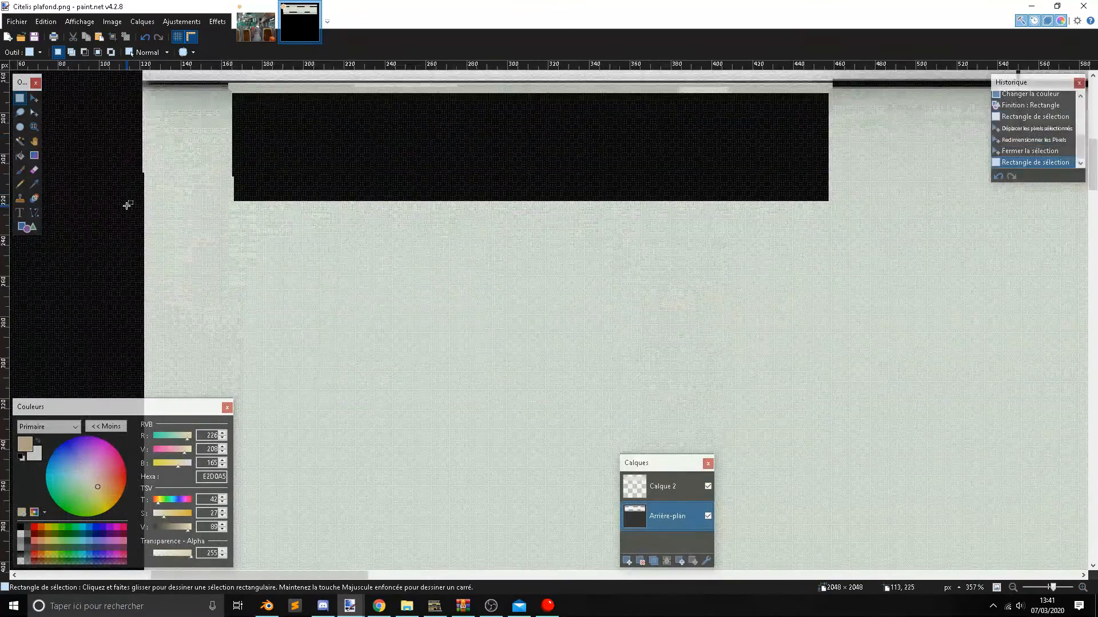
scroll(206, 193, "up", 4, "ctrl")
scroll(206, 193, "up", 2)
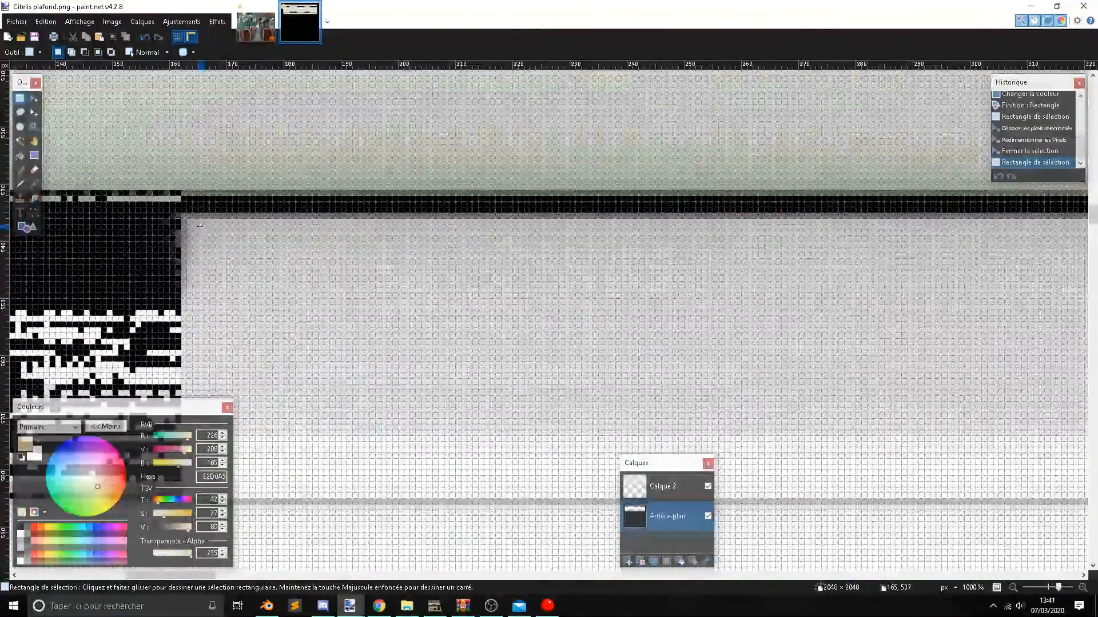
scroll(219, 292, "down", 2)
left_click_drag(192, 223, 242, 360)
scroll(240, 259, "down", 4, "ctrl")
left_click(34, 98)
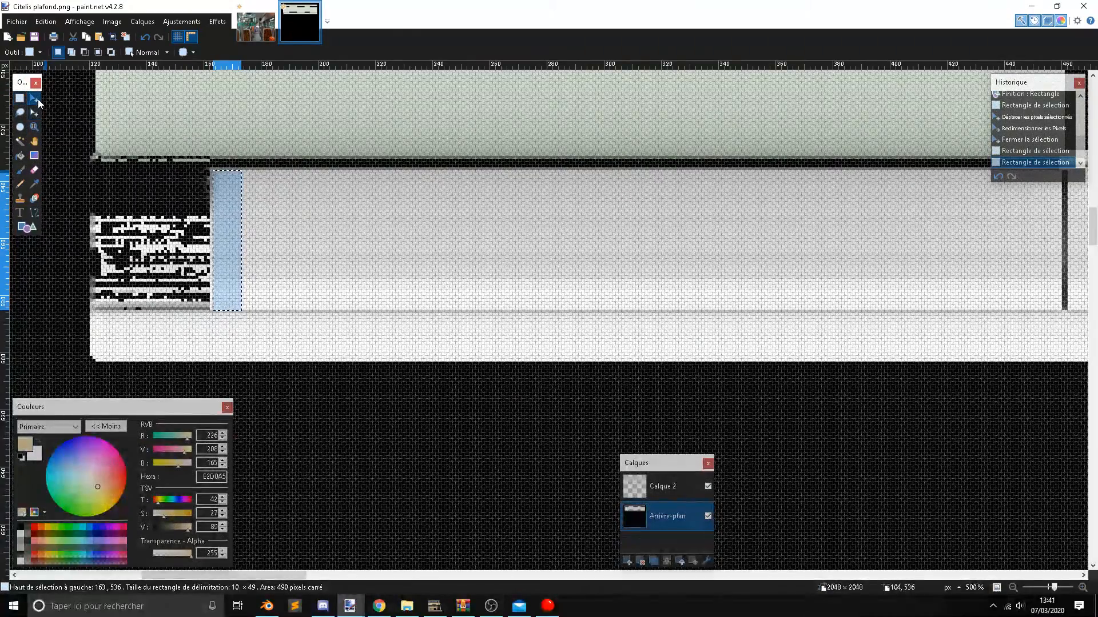
left_click_drag(212, 240, 86, 242)
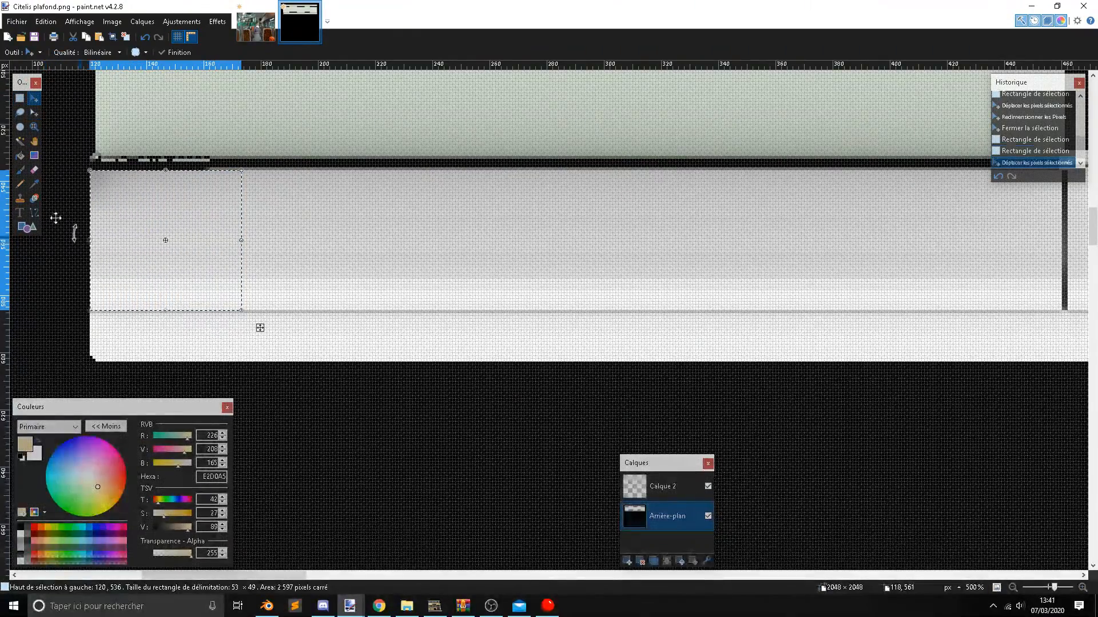
left_click(20, 99)
left_click(156, 231)
On Calque 2, draw a filled beige rectangle of about 2066 × 75 px over the ceiling texture's lower band.
scroll(158, 232, "down", 6, "ctrl")
scroll(89, 282, "up", 1)
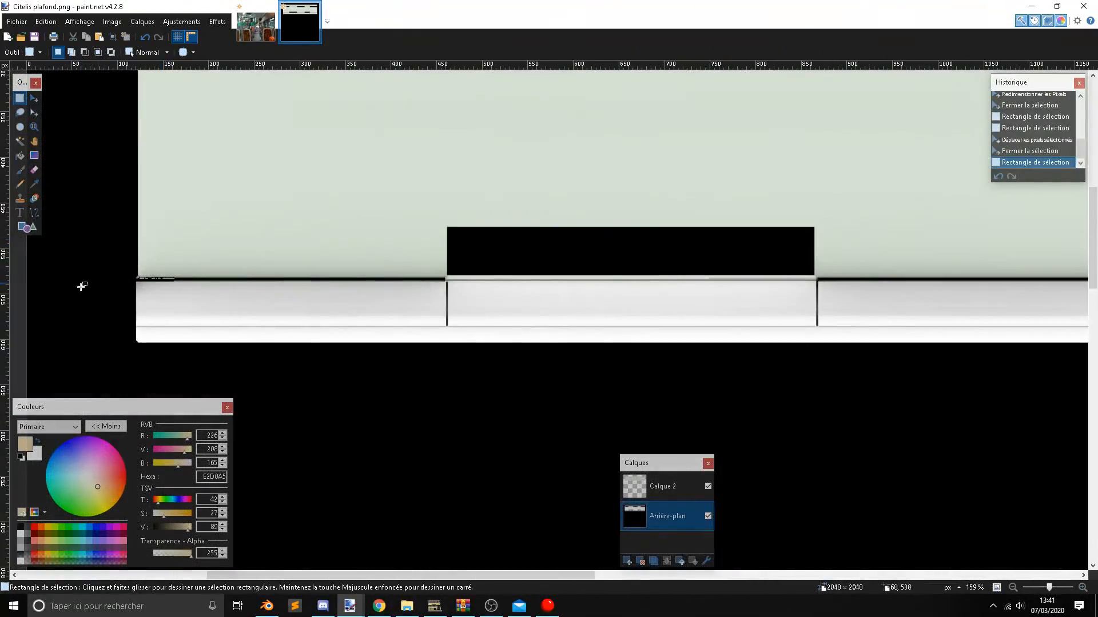
scroll(48, 229, "down", 2)
left_click(671, 485)
left_click(27, 227)
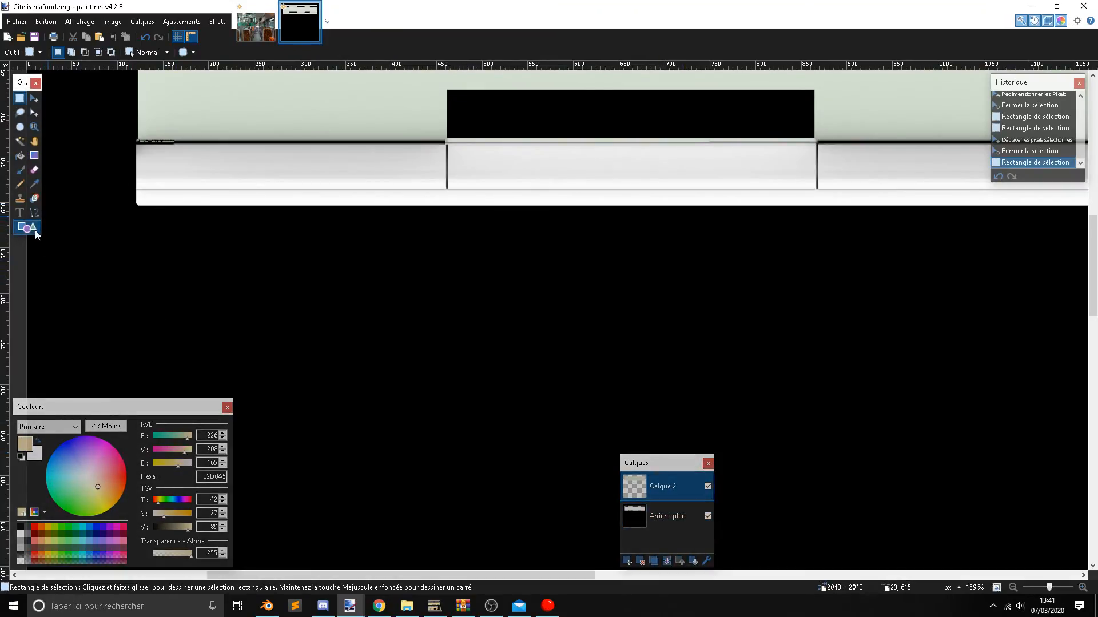
scroll(213, 201, "up", 2)
scroll(206, 229, "up", 5, "ctrl")
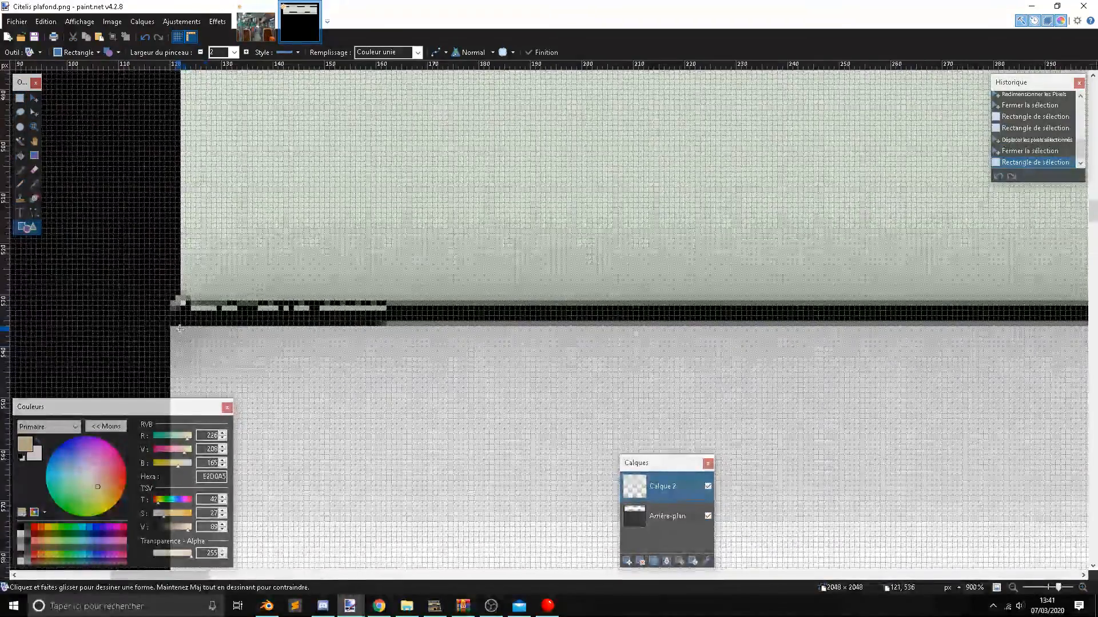
mouse_move(185, 310)
left_mouse_down()
mouse_move(551, 371)
mouse_move(737, 429)
left_mouse_up()
scroll(551, 371, "down", 5, "ctrl")
scroll(689, 407, "down", 3, "ctrl")
scroll(737, 429, "down", 15, "shift")
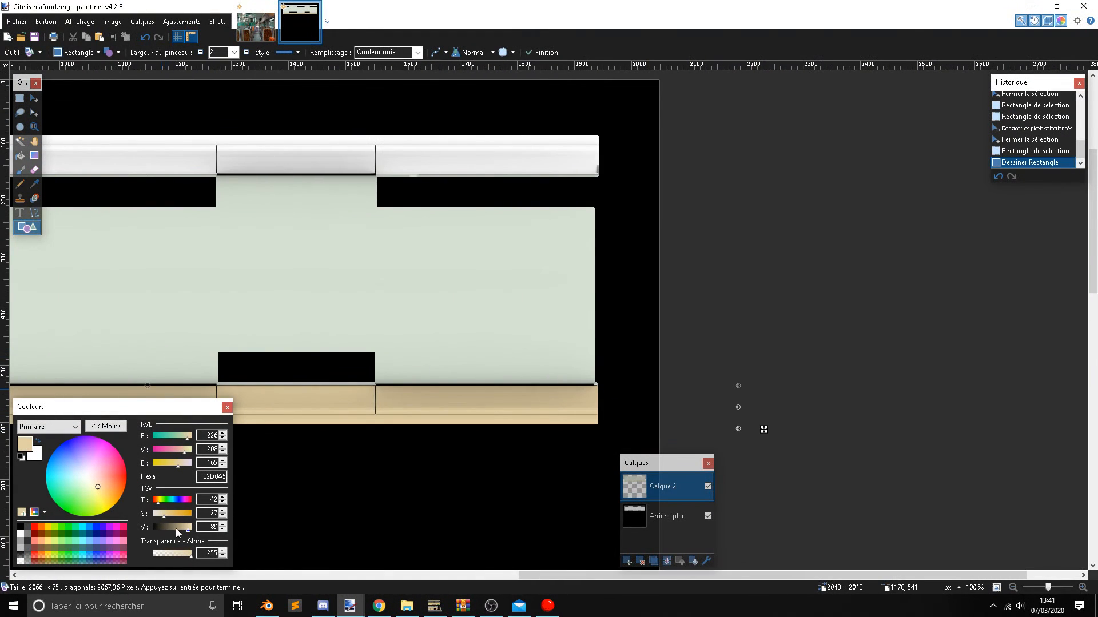
Recolour the lower band's rectangle to FFEABA and finalize the shape.
left_click_drag(188, 531, 193, 531)
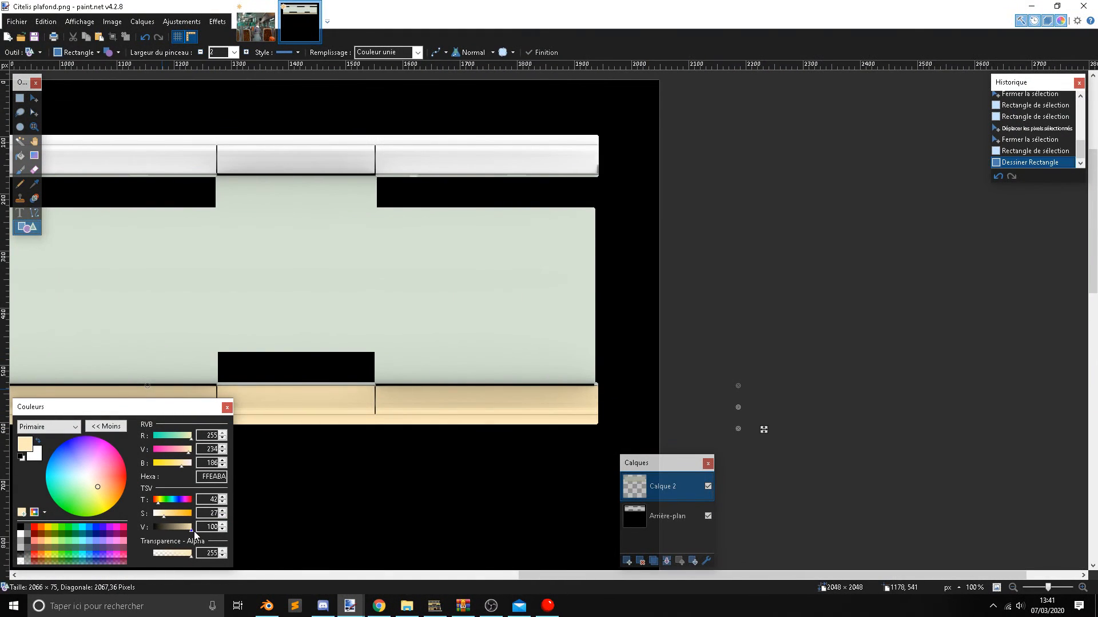
scroll(360, 497, "left", 6, "shift")
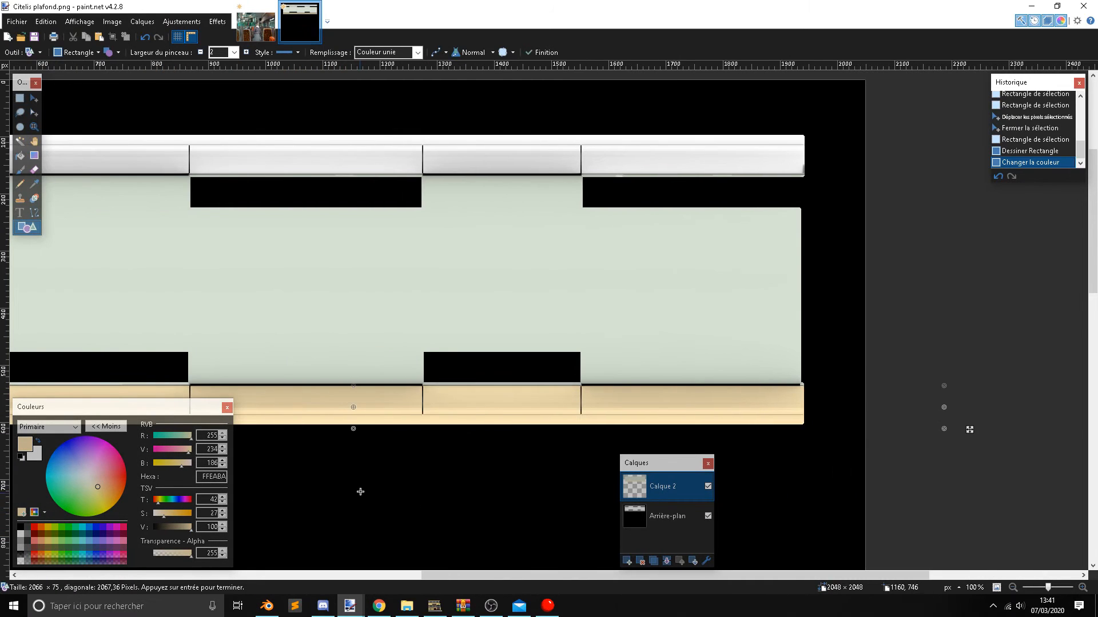
left_click_drag(189, 450, 188, 452)
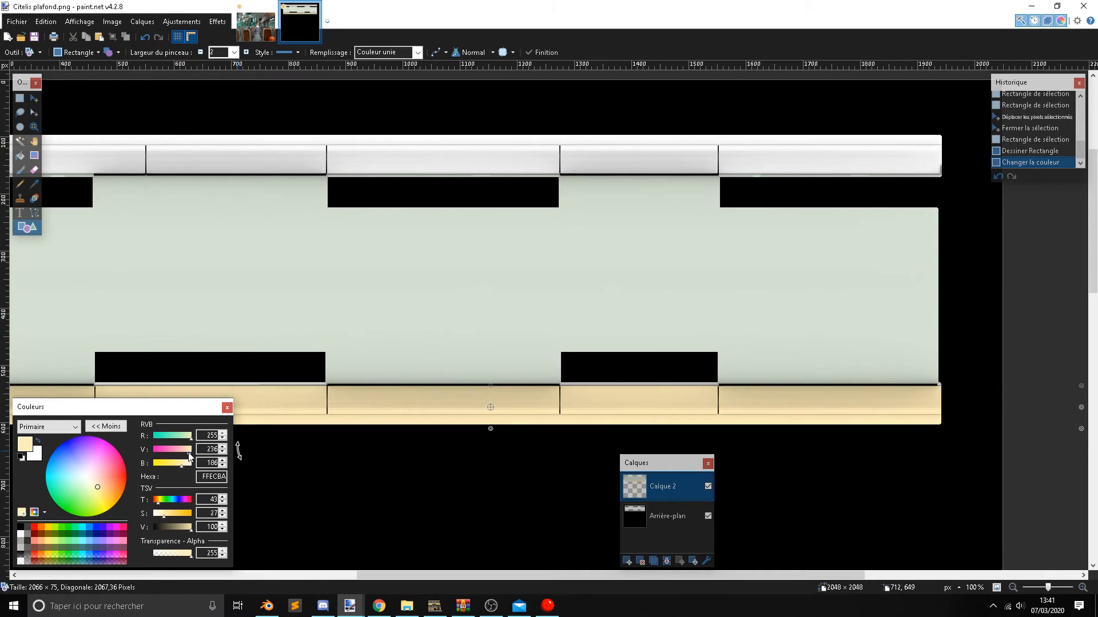
key("ctrl+z")
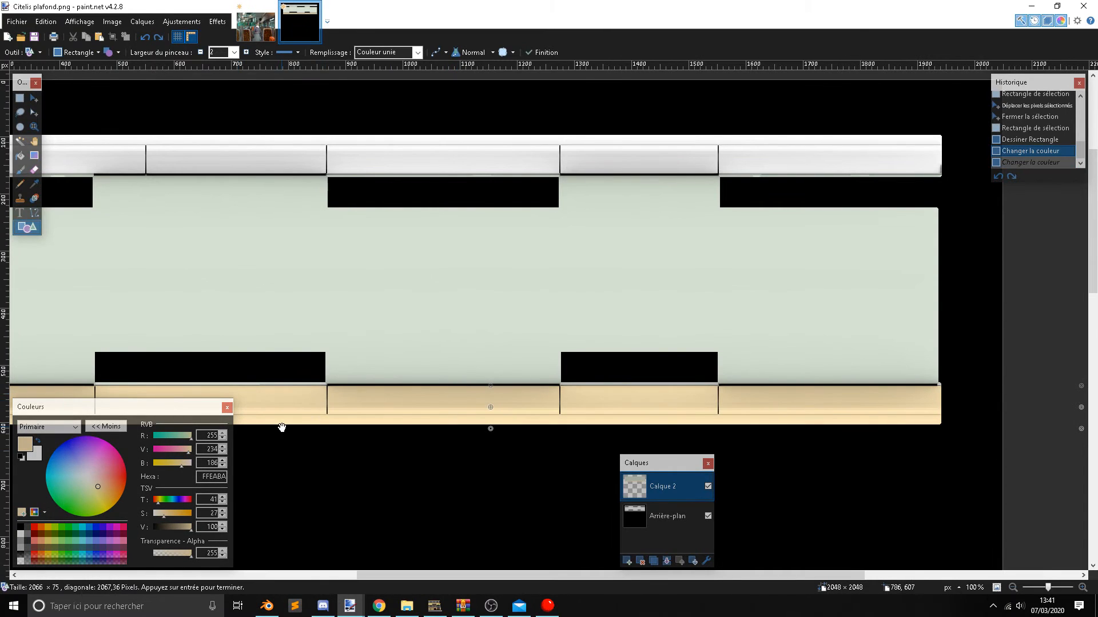
scroll(292, 404, "left", 5, "shift")
scroll(289, 394, "up", 3)
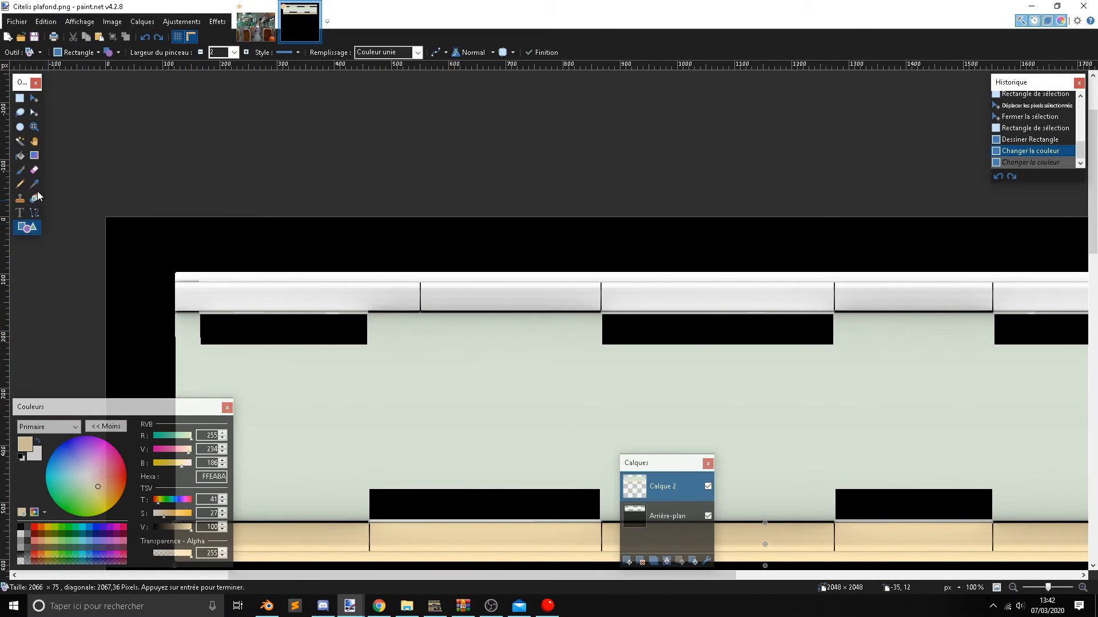
left_click(20, 102)
Draw a filled FFEABA rectangle of about 1858 × 87 px over the ceiling texture's upper band.
left_click(32, 230)
scroll(201, 309, "up", 4, "ctrl")
scroll(408, 278, "down", 2, "ctrl")
mouse_move(130, 201)
left_mouse_down()
mouse_move(448, 289)
mouse_move(522, 274)
mouse_move(585, 279)
mouse_move(585, 326)
left_mouse_up()
scroll(481, 283, "down", 8, "ctrl")
scroll(522, 275, "right", 6, "shift")
scroll(537, 277, "up", 7, "ctrl")
scroll(584, 280, "up", 3, "ctrl")
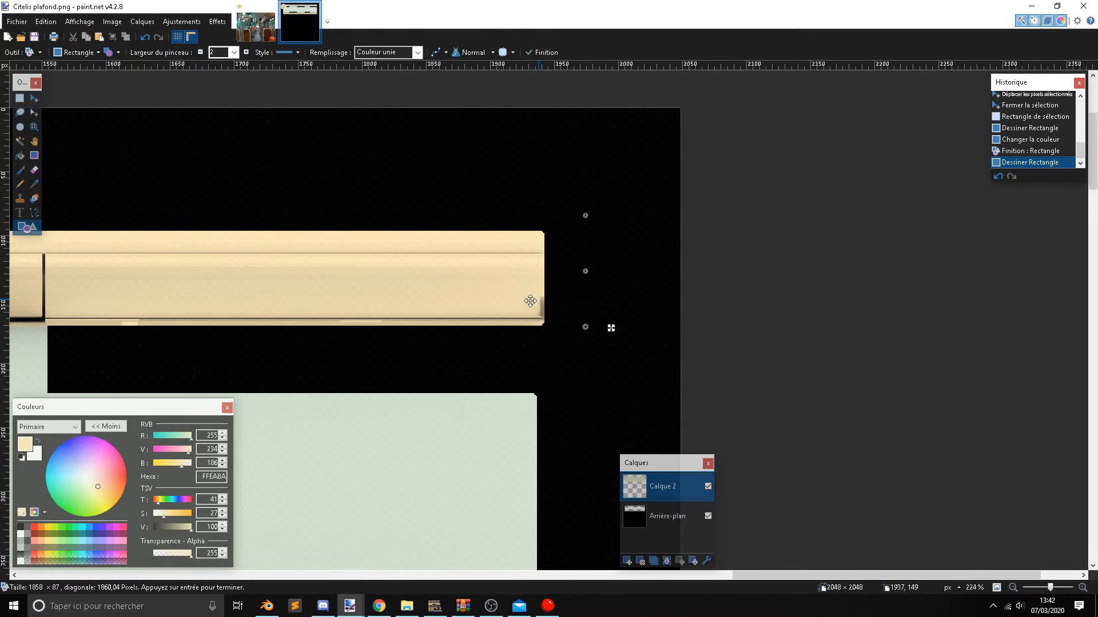
Reduce the upper band rectangle's height to about 80 px at its lower edge and finalize the shape.
scroll(491, 297, "down", 10, "ctrl")
scroll(280, 309, "up", 9, "ctrl")
scroll(154, 293, "left", 2, "shift")
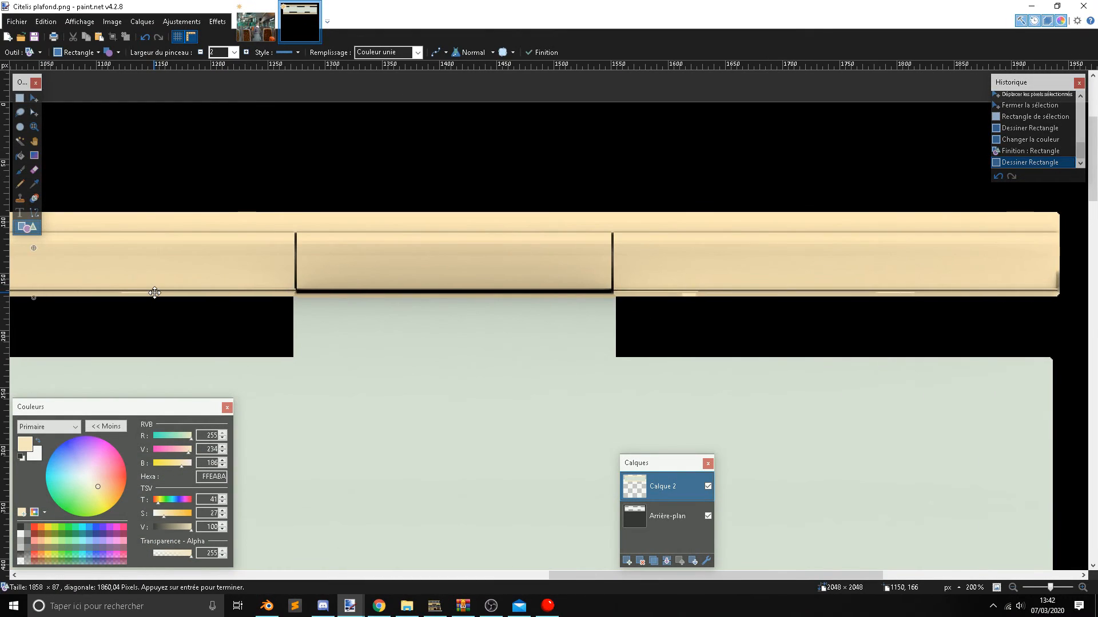
scroll(150, 290, "up", 3, "ctrl")
scroll(149, 286, "down", 2, "ctrl")
scroll(140, 292, "left", 2, "shift")
left_click_drag(145, 303, 147, 294)
scroll(240, 249, "down", 7, "ctrl")
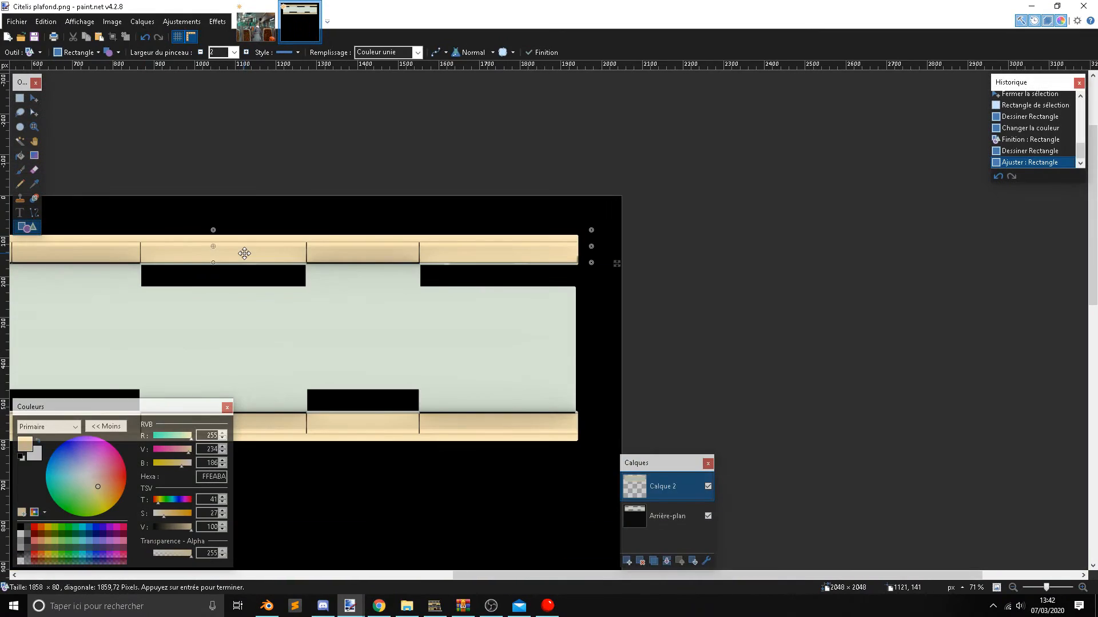
left_click(23, 99)
scroll(367, 285, "left", 3, "shift")
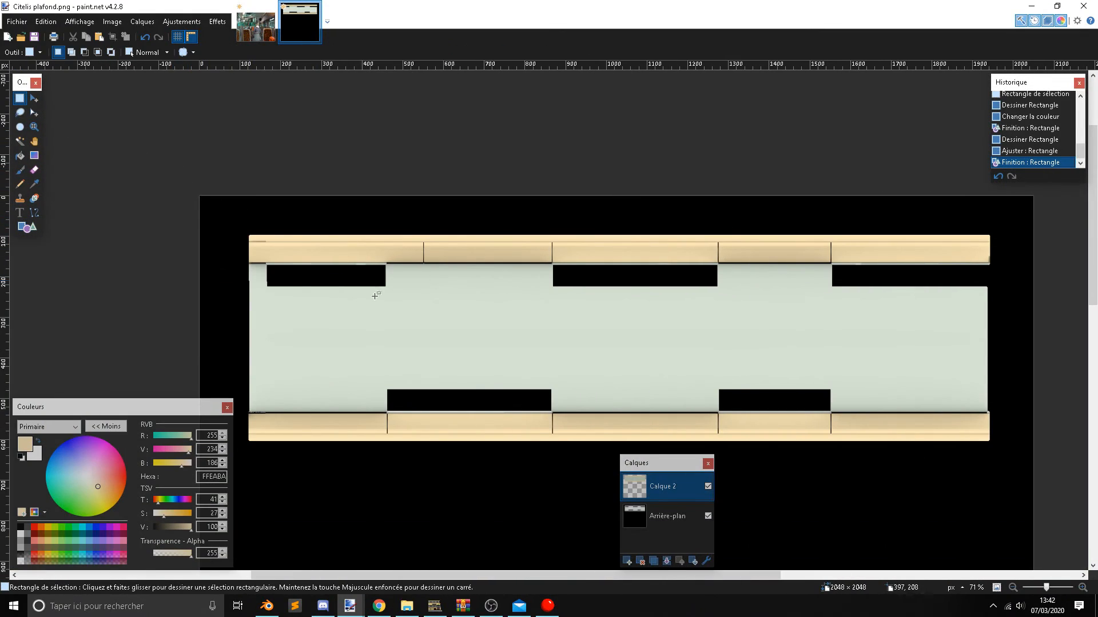
Configure the Line/Curve tool on the Arrière-plan layer with black 000000 and a brush width of 3.
key("alt+Page_Down")
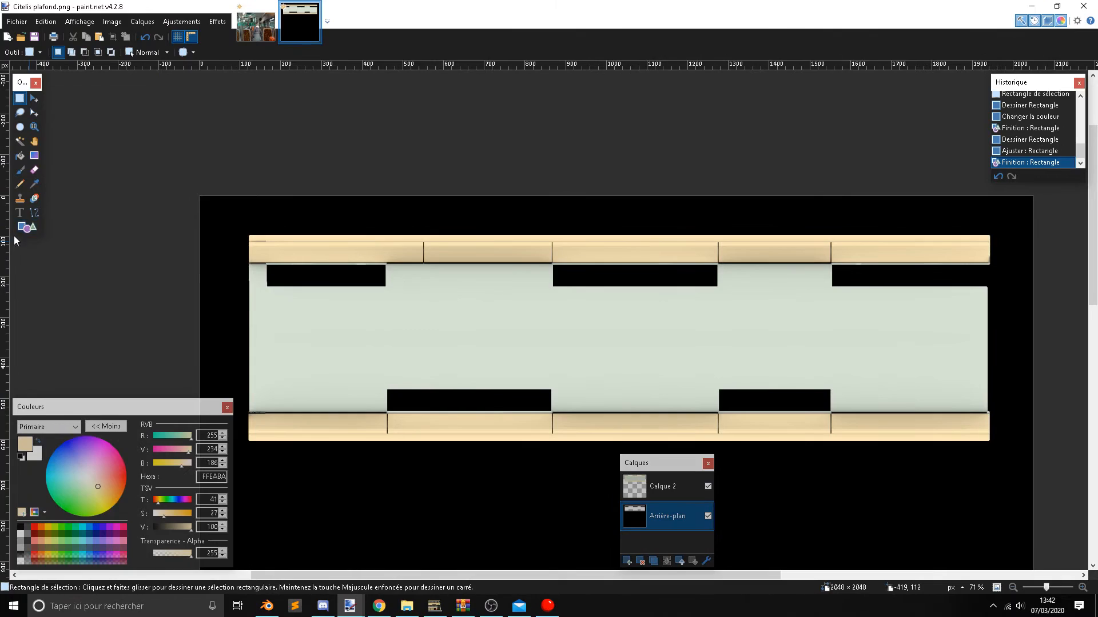
left_click(35, 212)
left_click(22, 512)
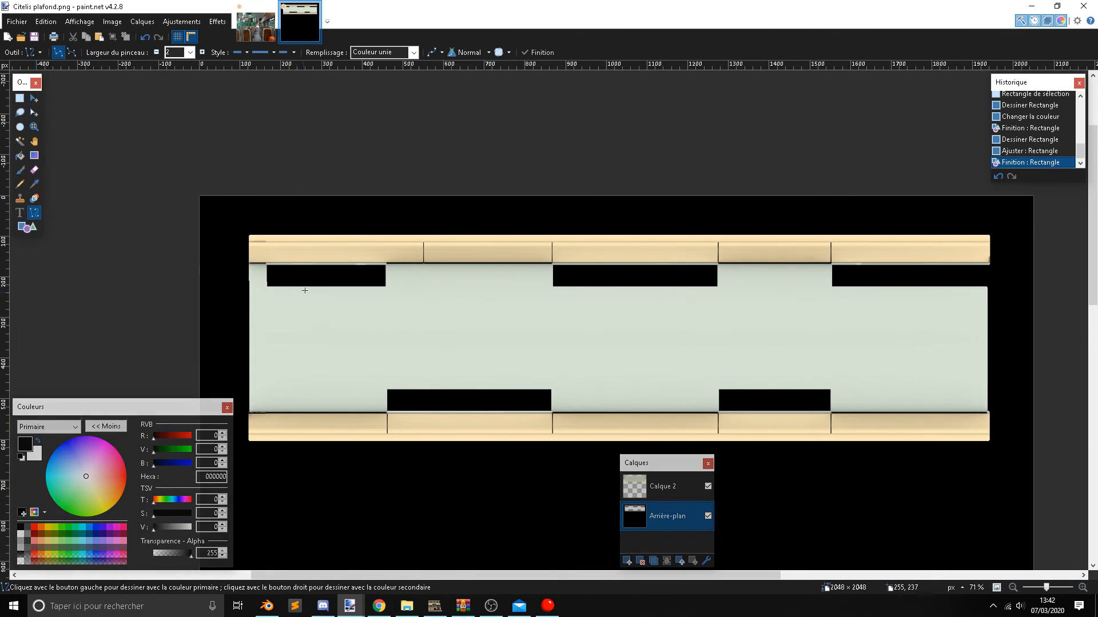
scroll(308, 271, "up", 4, "ctrl")
left_click(191, 52)
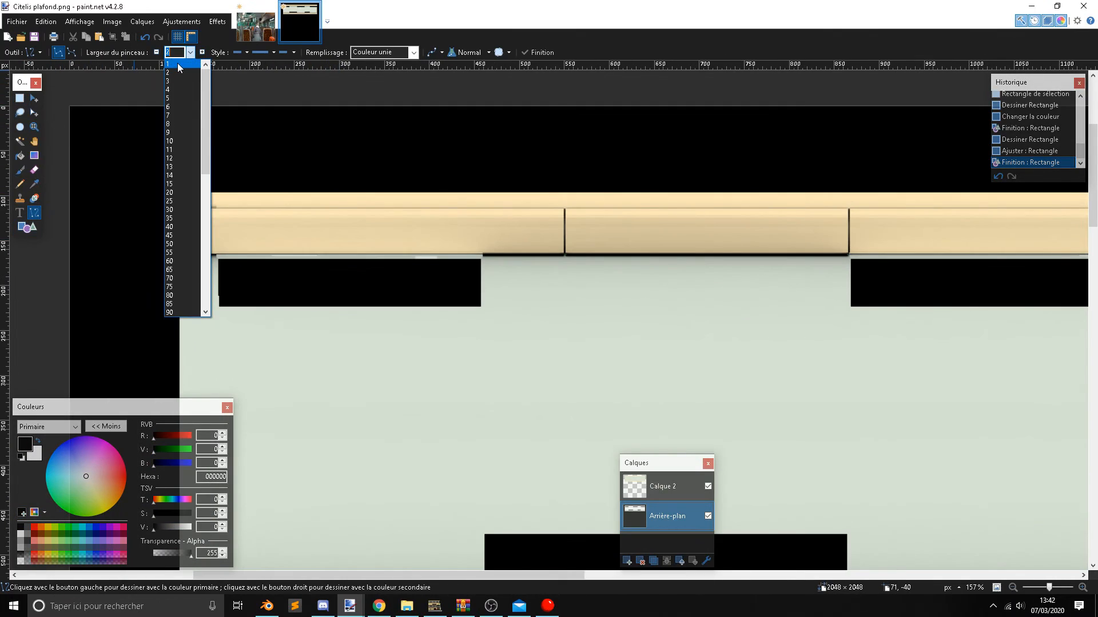
left_click(182, 62)
scroll(396, 324, "up", 5, "ctrl")
scroll(396, 324, "up", 4, "ctrl")
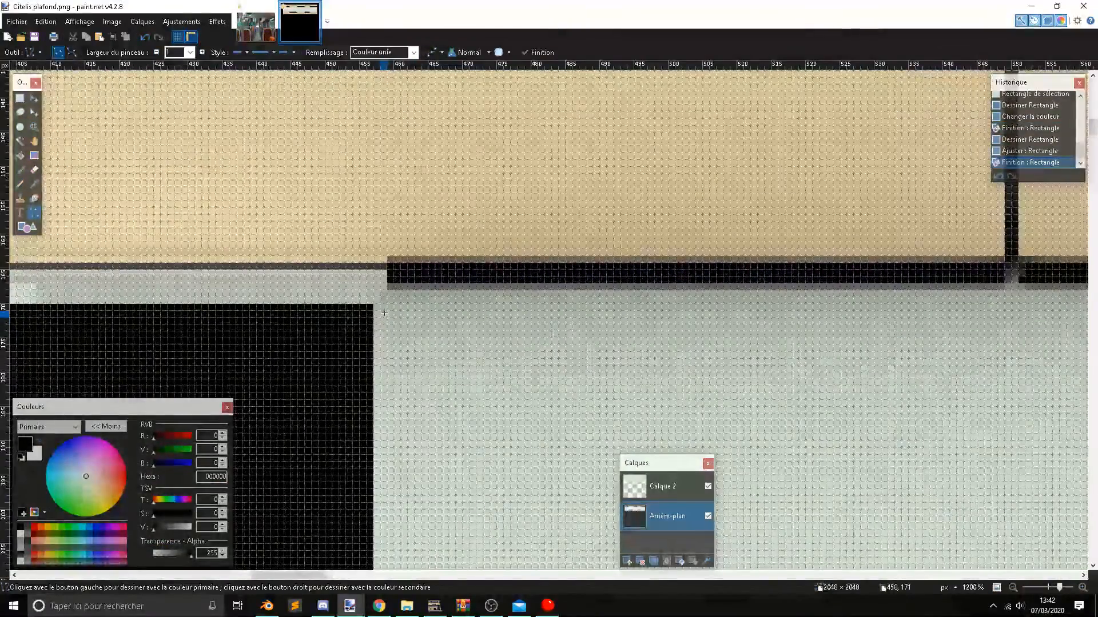
left_click(190, 52)
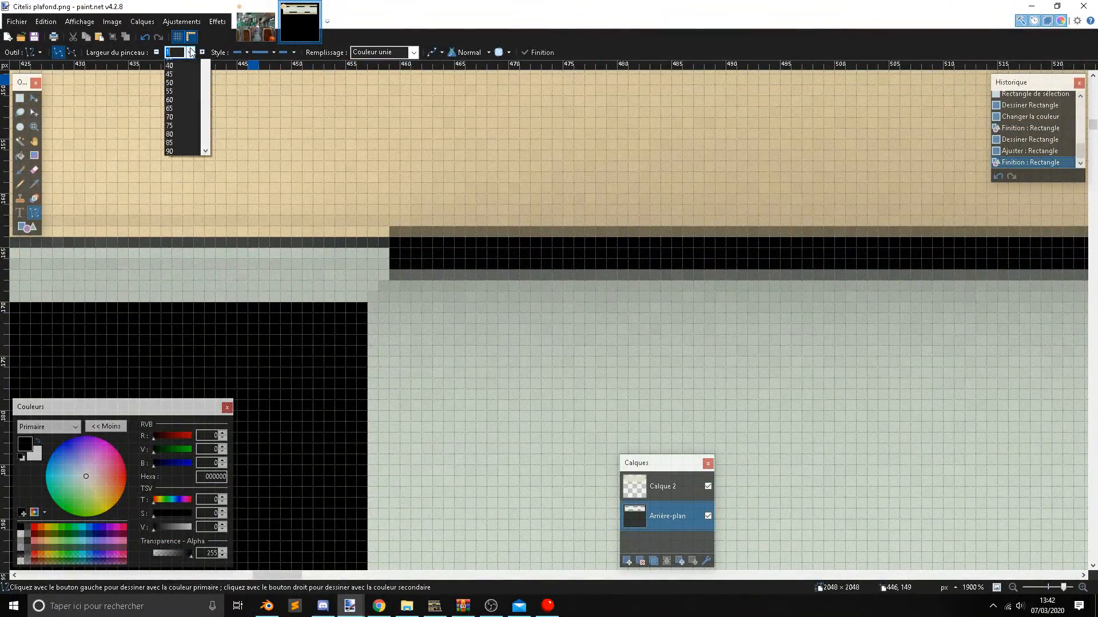
left_click(180, 80)
Draw a vertical black line 364 px long across the green central area, level with the cutout edges, and finalize it.
scroll(379, 308, "up", 2, "ctrl")
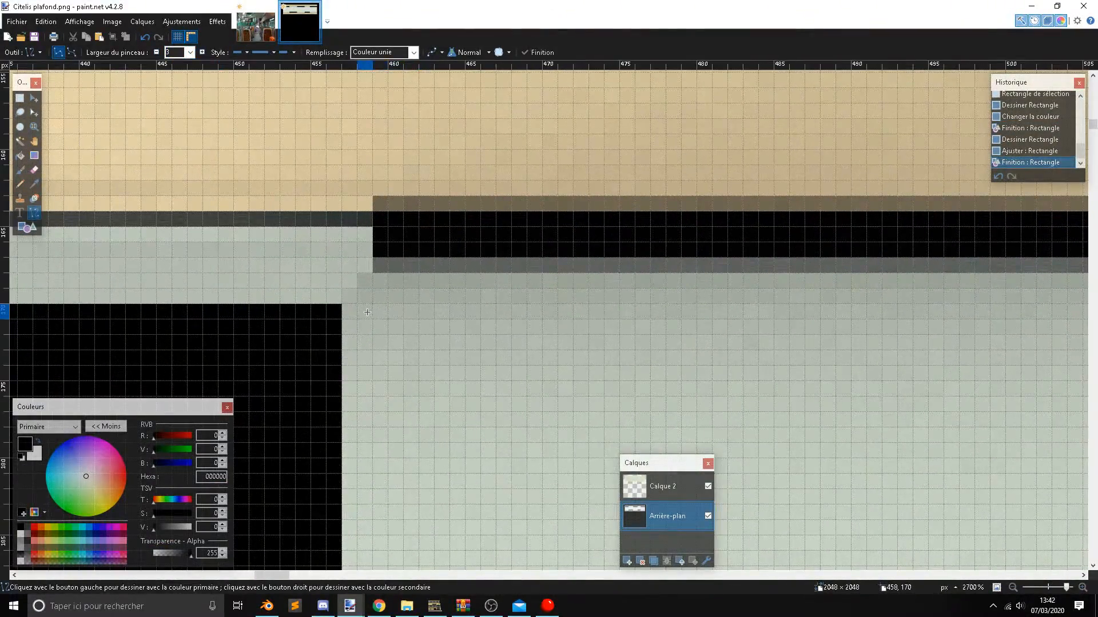
mouse_move(366, 249)
left_mouse_down()
mouse_move(366, 325)
mouse_move(95, 389)
mouse_move(169, 367)
mouse_move(109, 376)
mouse_move(127, 368)
mouse_move(159, 389)
mouse_move(130, 394)
mouse_move(87, 394)
mouse_move(85, 340)
left_mouse_up()
scroll(365, 309, "down", 6, "ctrl")
scroll(367, 326, "down", 4, "shift")
scroll(94, 389, "up", 1, "shift")
scroll(169, 368, "down", 10)
scroll(158, 376, "down", 2, "shift")
scroll(109, 377, "up", 2)
scroll(109, 377, "up", 2, "shift")
scroll(109, 376, "down", 2)
scroll(160, 389, "down", 1, "shift")
scroll(87, 394, "down", 2)
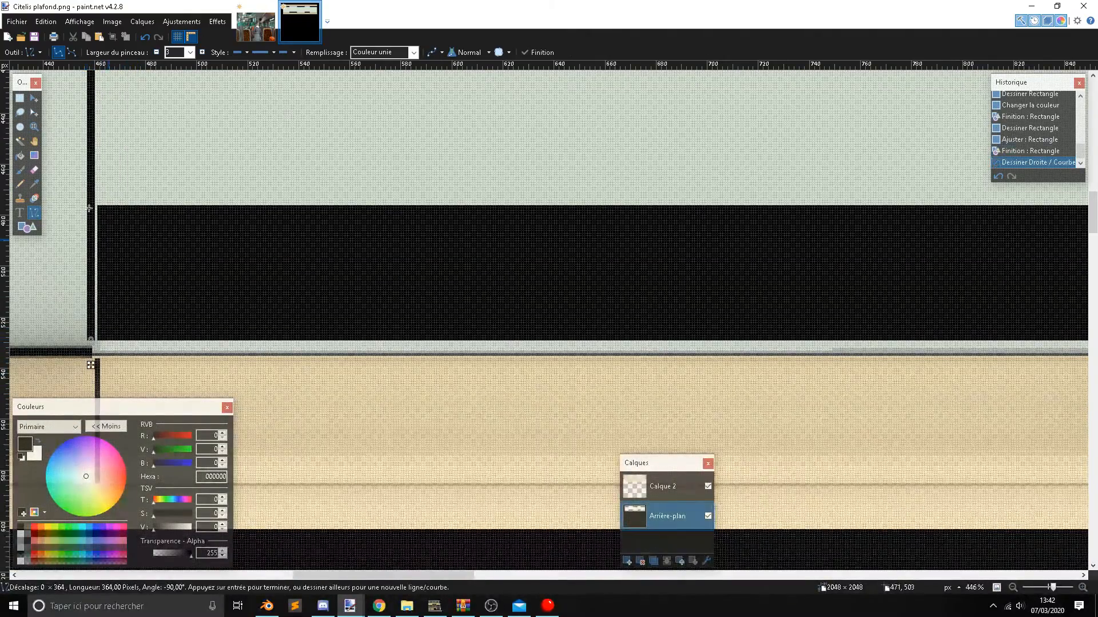
left_click(20, 98)
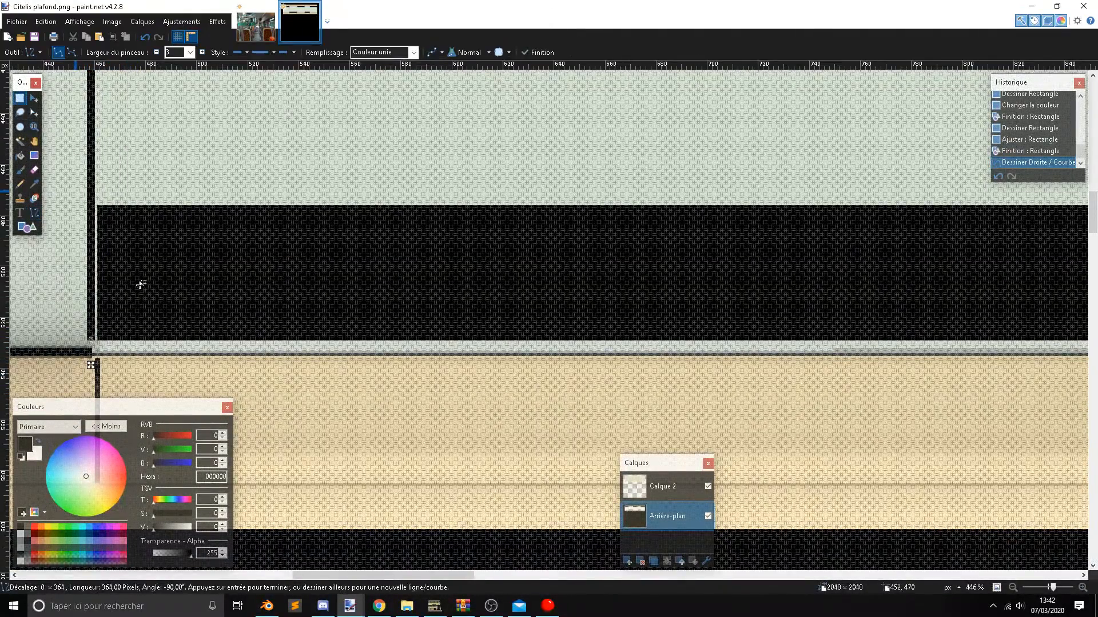
Set the Line/Curve brush width to 1 for work beside the vertical black line.
left_click(34, 213)
scroll(71, 317, "up", 4, "ctrl")
left_click(190, 52)
left_click(174, 66)
scroll(138, 366, "up", 2, "ctrl")
Try to draw a thin vertical black line about 78 px long along the thick line's edge, and undo it.
mouse_move(136, 381)
left_mouse_down()
mouse_move(136, 355)
mouse_move(135, 381)
left_mouse_up()
key("ctrl+z")
key("ctrl+z")
scroll(137, 386, "up", 15)
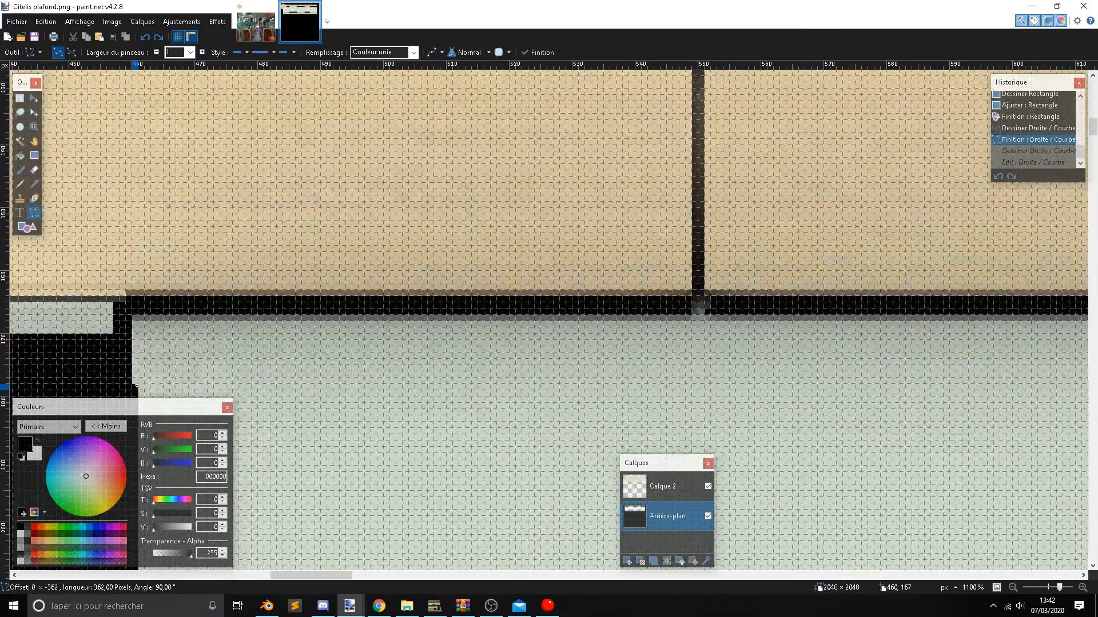
Draw a 1 px black line along the thick vertical line's right edge up to the upper black seam, and finalize it.
scroll(137, 386, "down", 2)
left_click_drag(137, 386, 135, 175)
left_click(23, 104)
scroll(121, 212, "down", 15, "ctrl")
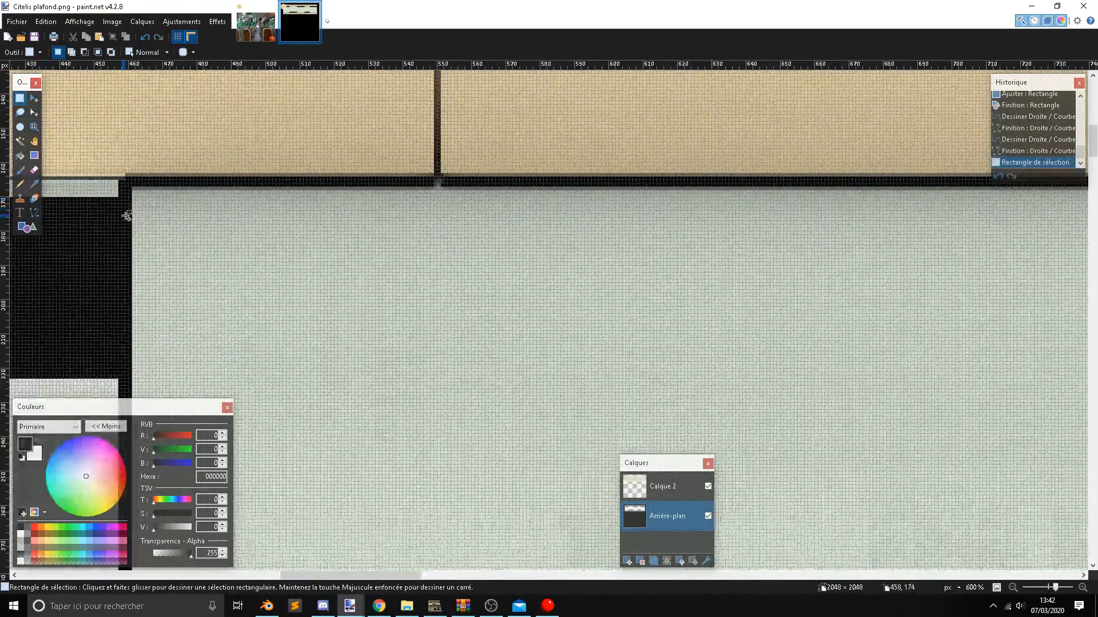
scroll(201, 312, "up", 3, "shift")
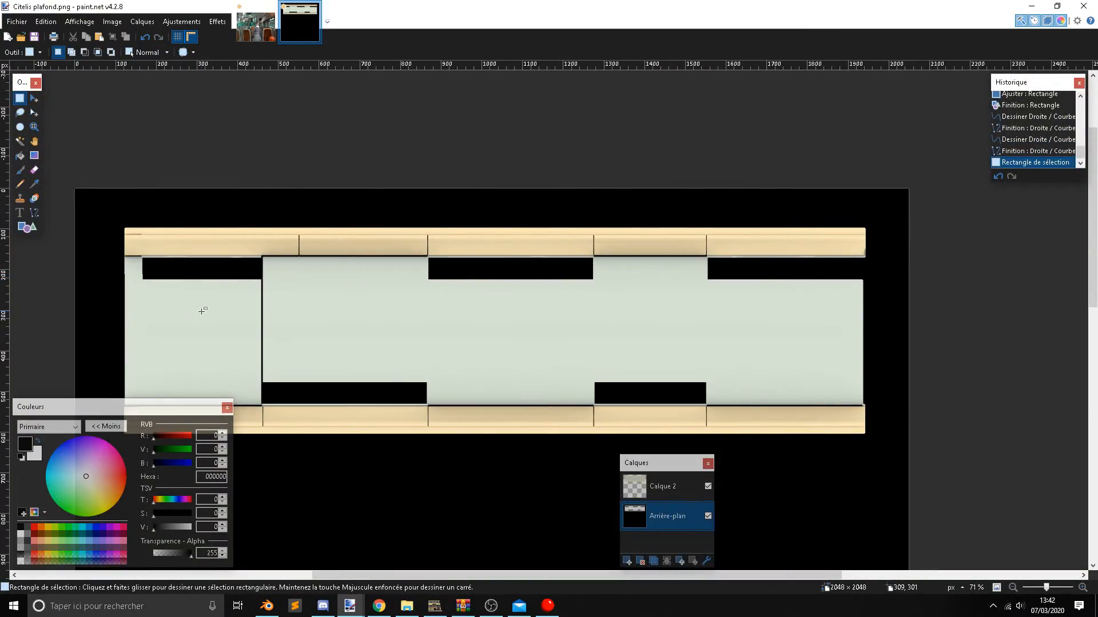
scroll(203, 312, "up", 1, "ctrl")
scroll(205, 318, "down", 1, "ctrl")
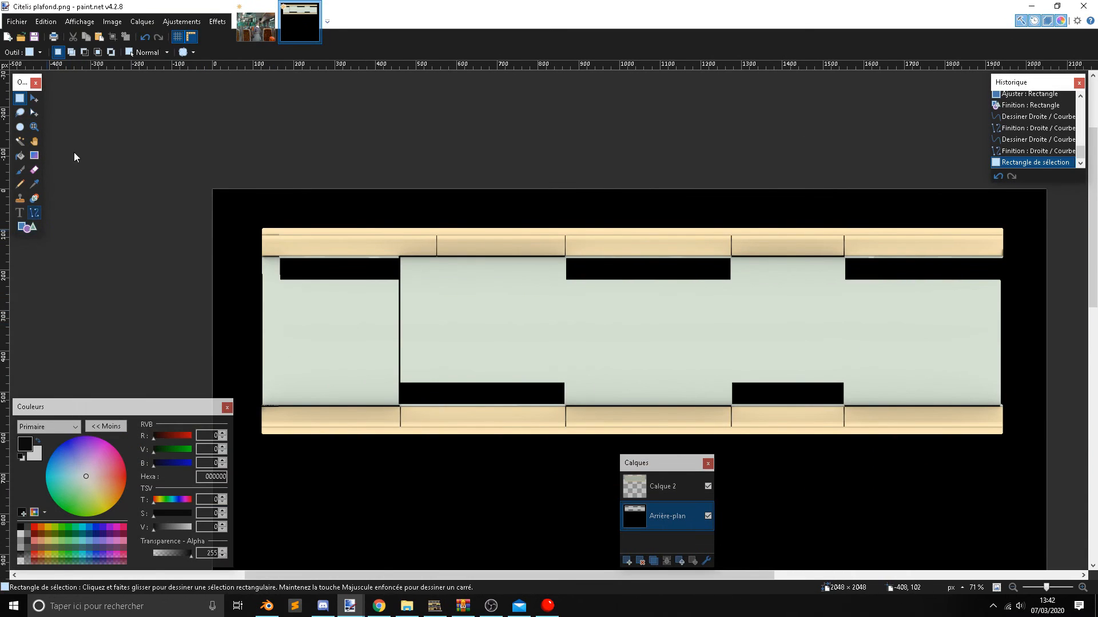
Set the Line/Curve brush width to 4 and try a short line beside the upper-left cutout's corner, undoing it.
left_click(34, 212)
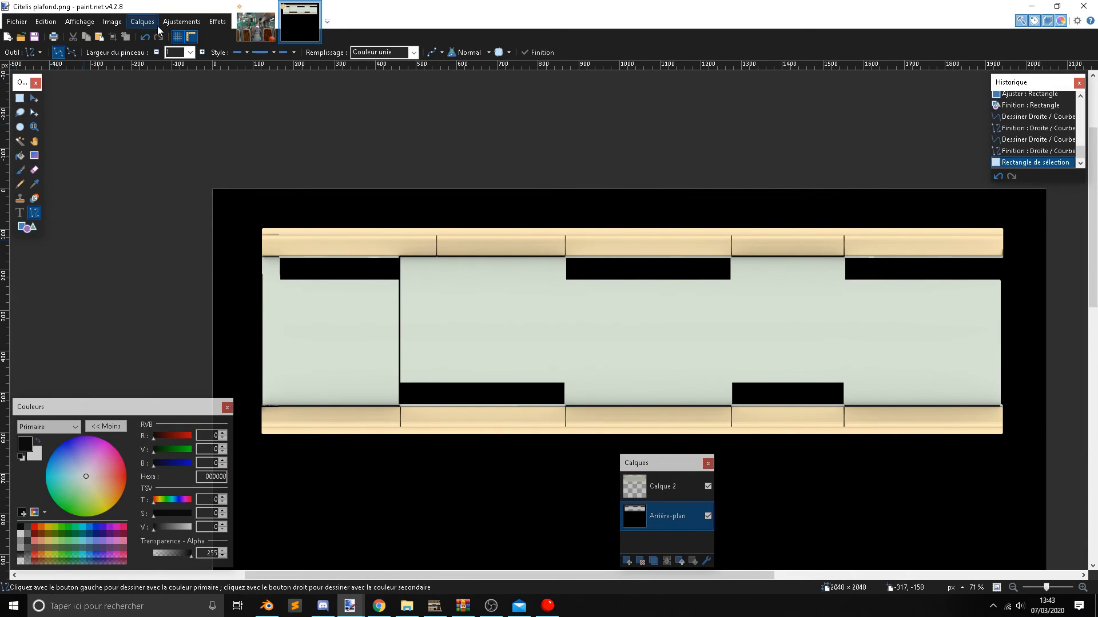
left_click(189, 53)
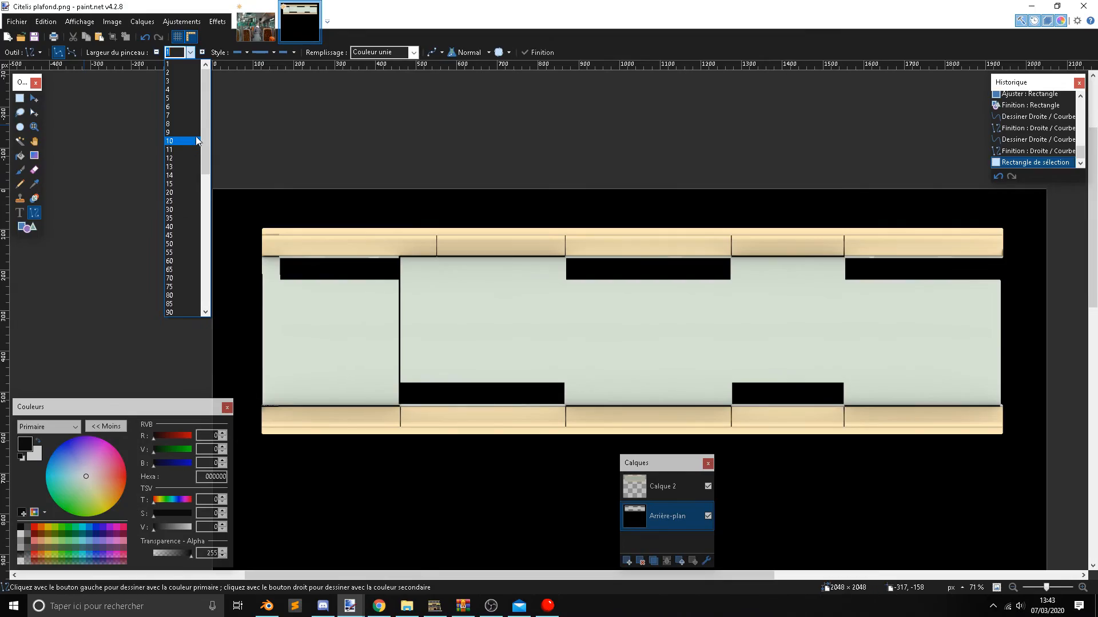
left_click(178, 90)
scroll(301, 299, "up", 10, "ctrl")
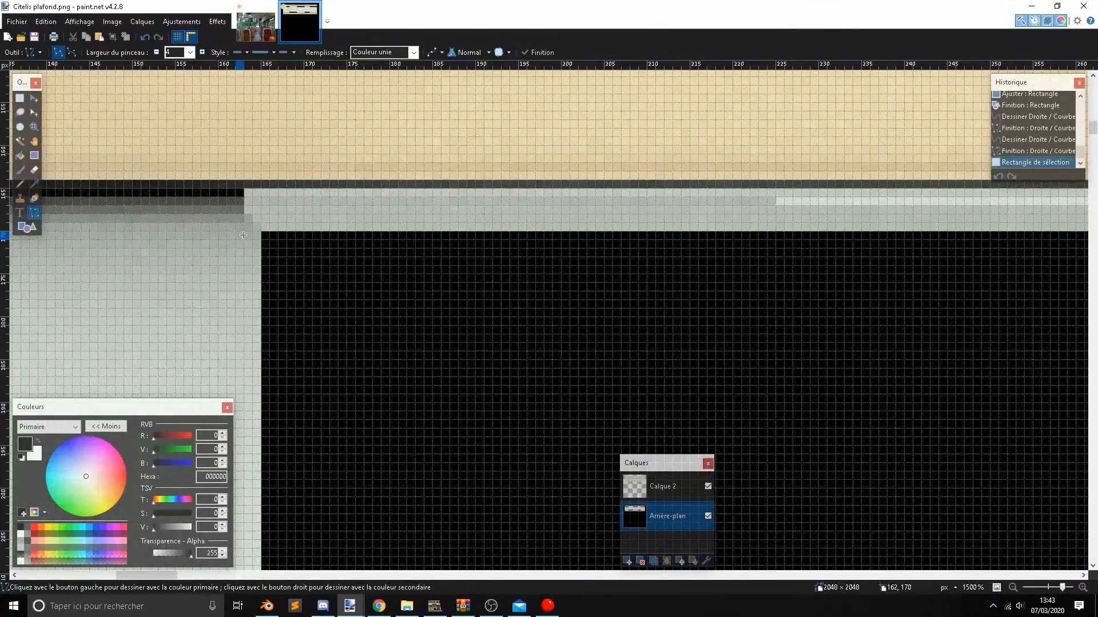
left_click_drag(245, 236, 245, 249)
key("ctrl+z")
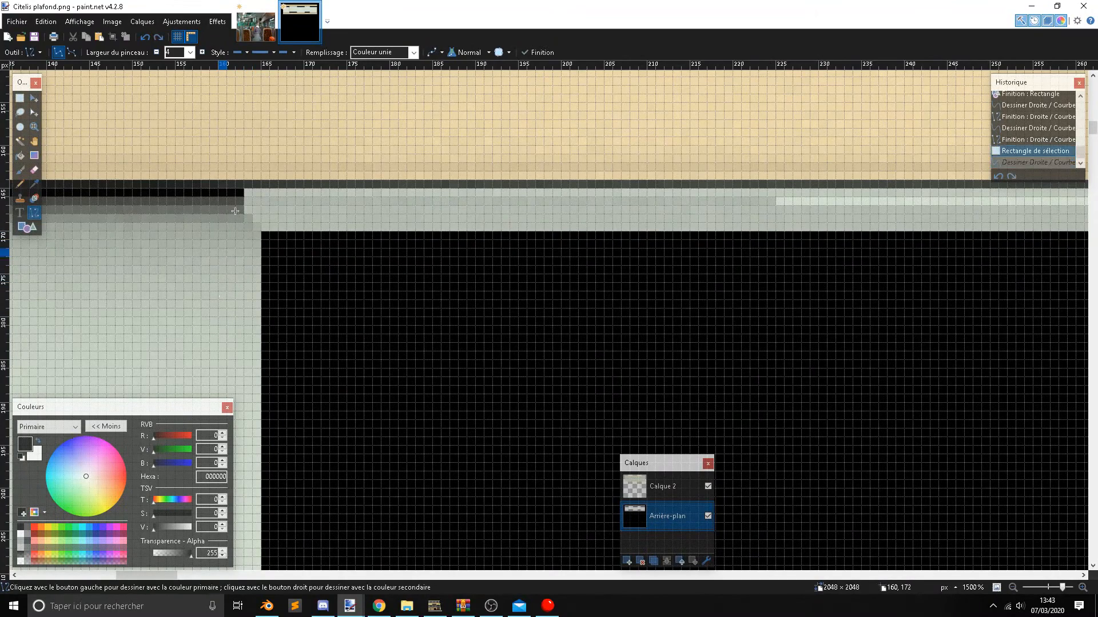
Draw a vertical black line 360 px long across the green area at the upper-left cutout's outer edge, and finalize it.
scroll(256, 248, "up", 3, "ctrl")
left_click_drag(243, 242, 172, 271)
scroll(237, 291, "down", 5, "ctrl")
scroll(229, 337, "down", 4, "shift")
scroll(101, 356, "up", 3, "shift")
scroll(137, 358, "down", 13)
scroll(171, 359, "down", 15)
scroll(227, 251, "down", 3, "ctrl")
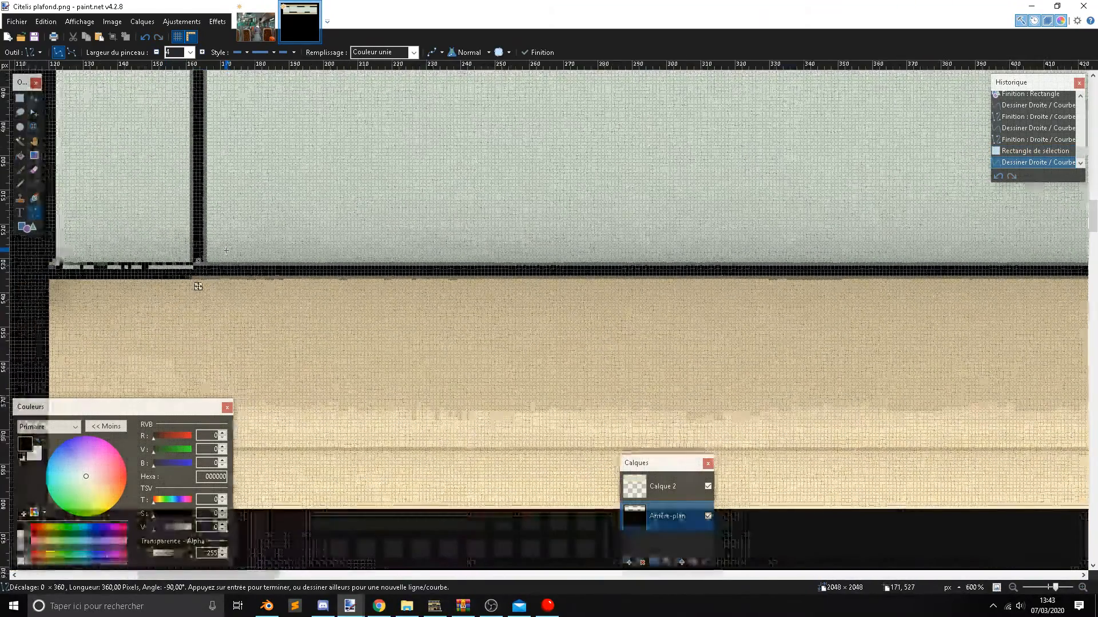
scroll(227, 251, "down", 6, "ctrl")
scroll(225, 249, "up", 4)
left_click(21, 100)
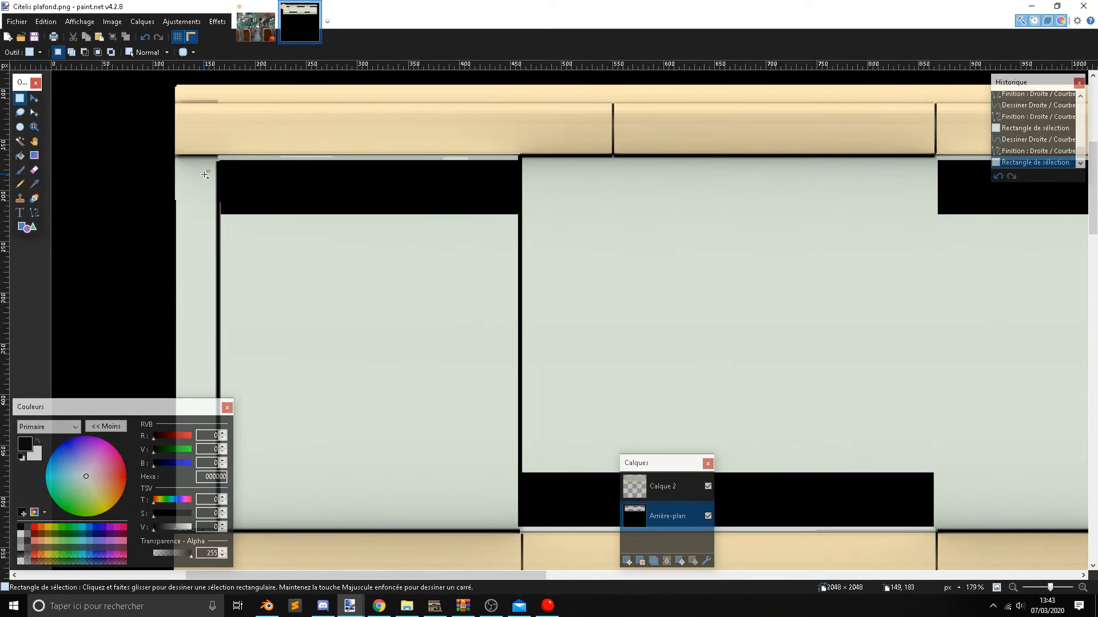
key("alt+Tab")
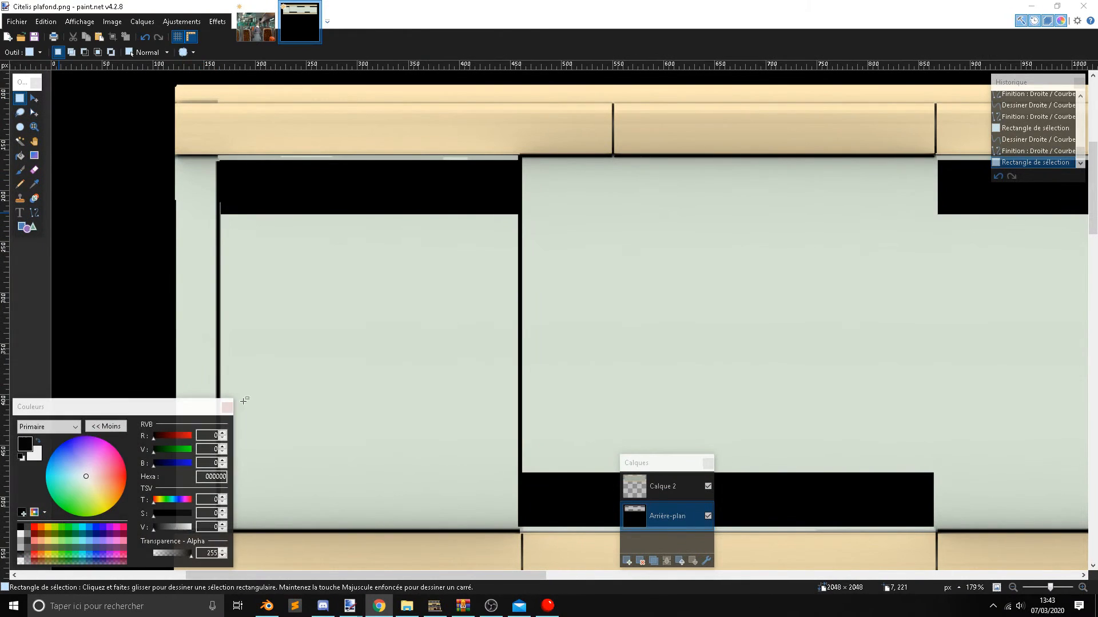
scroll(375, 335, "down", 5, "ctrl")
scroll(375, 335, "right", 2)
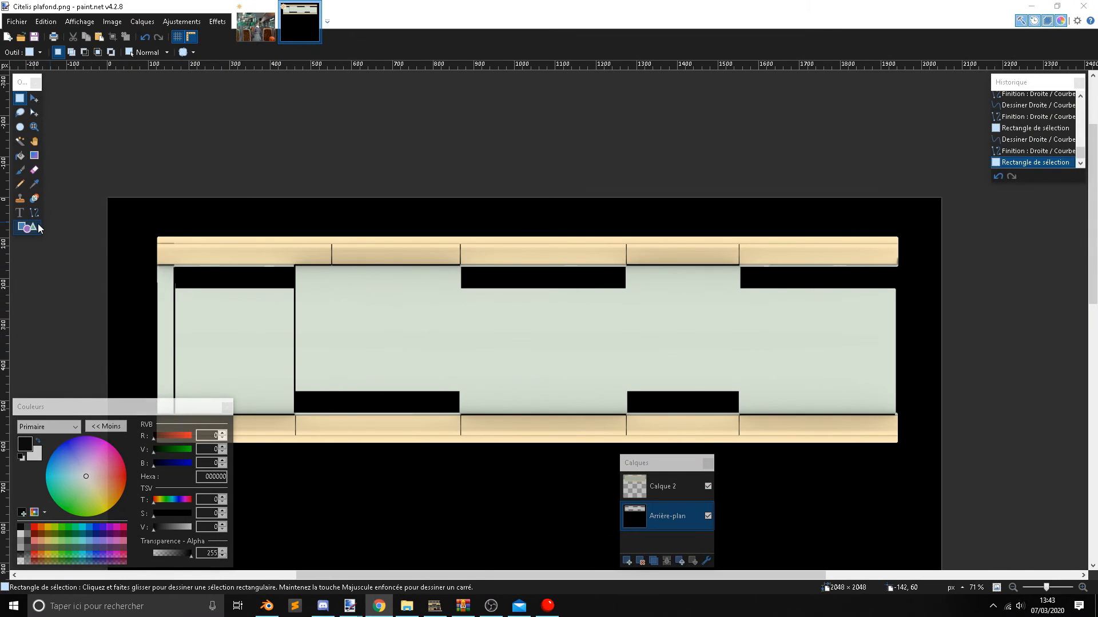
key("alt+Tab")
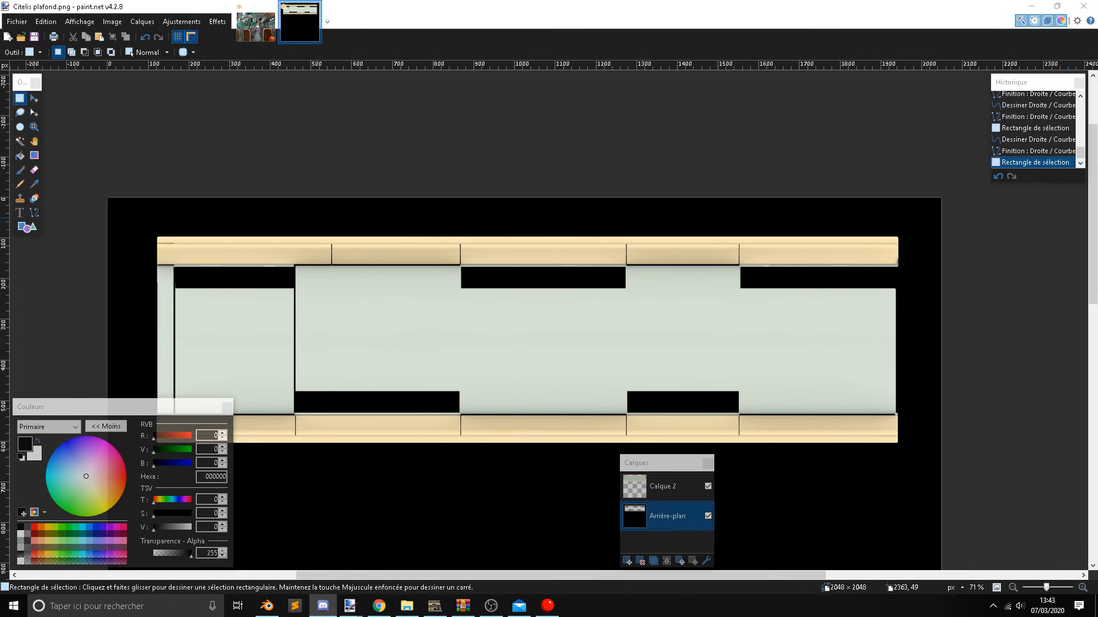
Discard the stray rectangular selection and activate the Line/Curve tool for work at the left corner of the middle upper cutout.
scroll(512, 321, "up", 3, "ctrl")
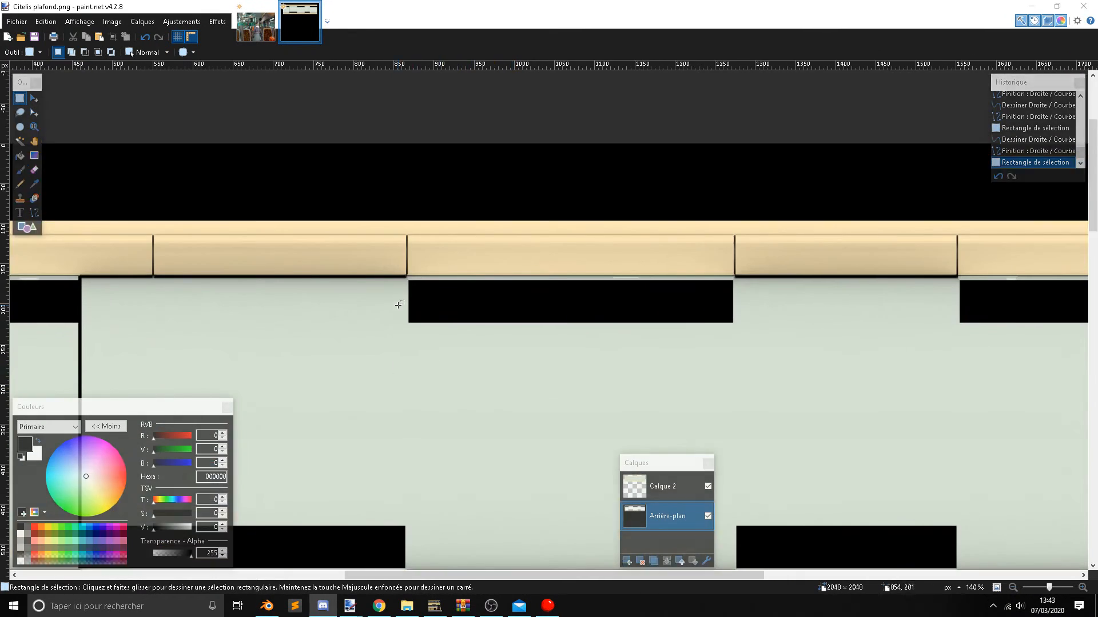
scroll(398, 305, "up", 15, "ctrl")
left_click_drag(359, 340, 362, 412)
scroll(361, 402, "down", 1, "ctrl")
left_click(292, 343)
left_click(34, 213)
scroll(327, 327, "up", 2, "ctrl")
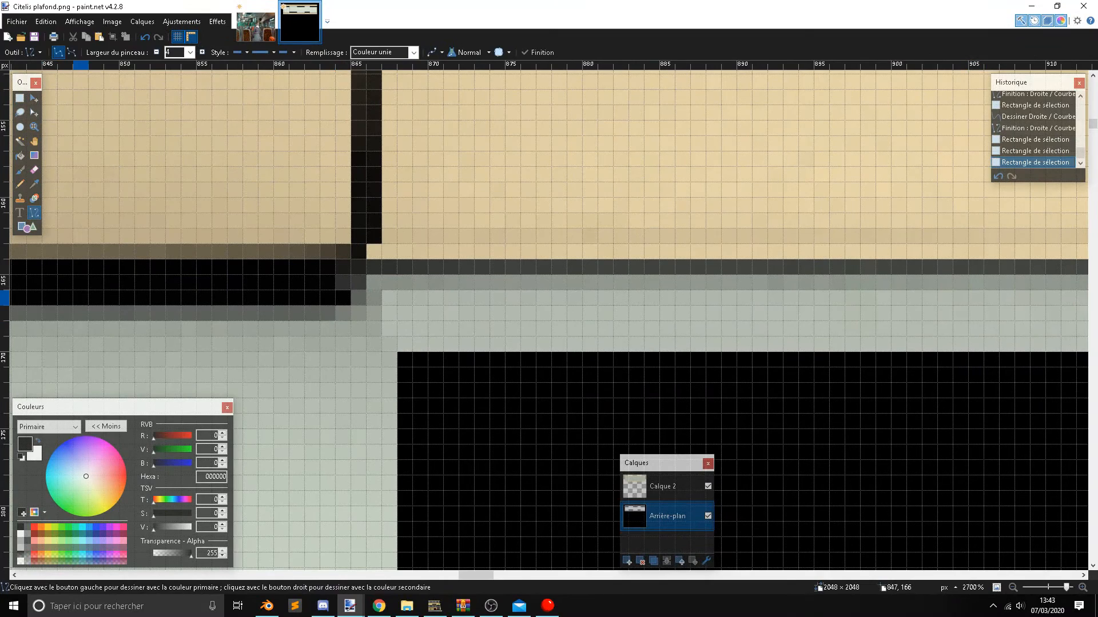
Switch to OBS and show the PAUSE scene.
key("alt+Tab")
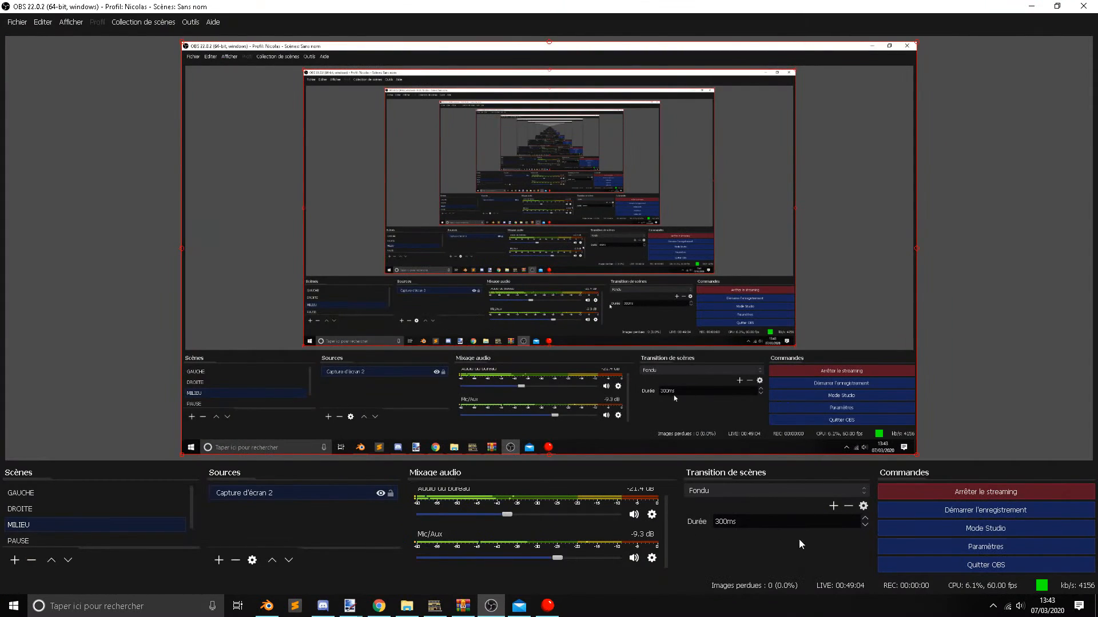
left_click(47, 540)
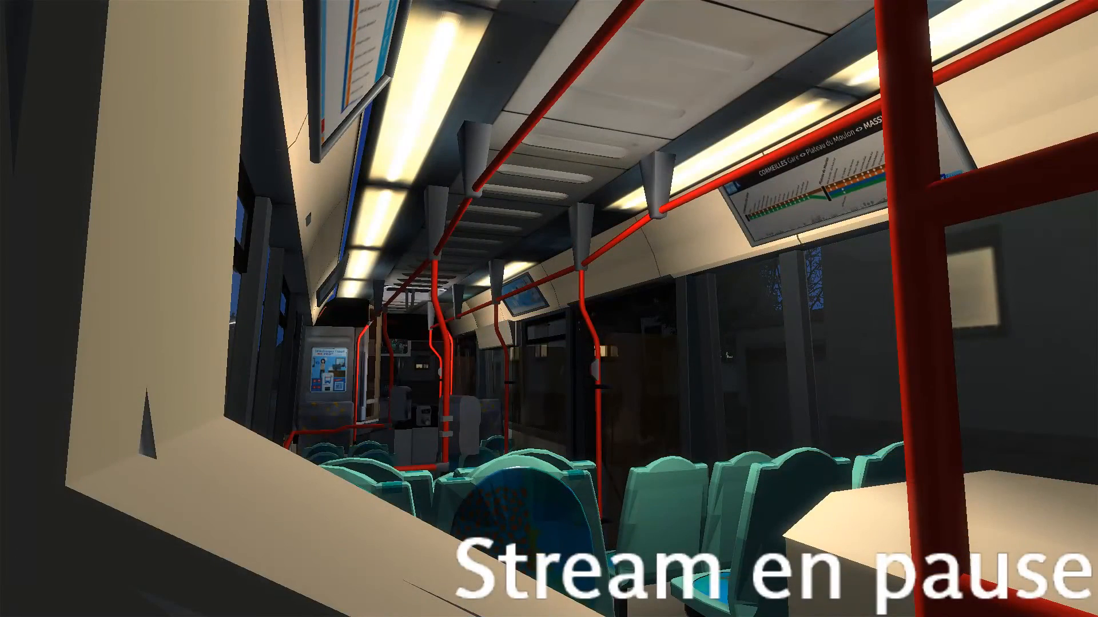
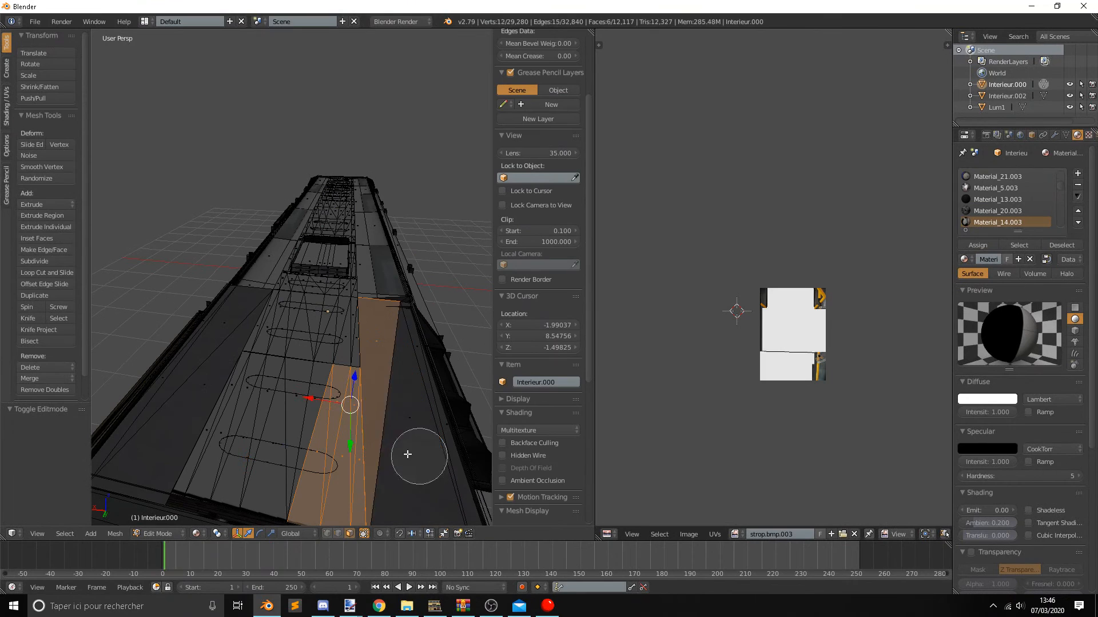
Try to circle-select the faces of the roof's slotted centre strip in the short section before the hatch.
mouse_move(319, 476)
left_mouse_down()
mouse_move(235, 431)
mouse_move(280, 343)
mouse_move(284, 363)
mouse_move(328, 342)
mouse_move(322, 300)
left_mouse_up()
right_click(323, 300)
middle_click_drag(390, 333, 372, 353)
key("c")
mouse_move(328, 427)
middle_mouse_down()
mouse_move(313, 411)
mouse_move(319, 380)
mouse_move(304, 353)
mouse_move(298, 362)
middle_mouse_up()
right_click(318, 380)
scroll(304, 354, "up", 5)
key("Tab")
scroll(304, 354, "down", 4)
key("Tab")
key("c")
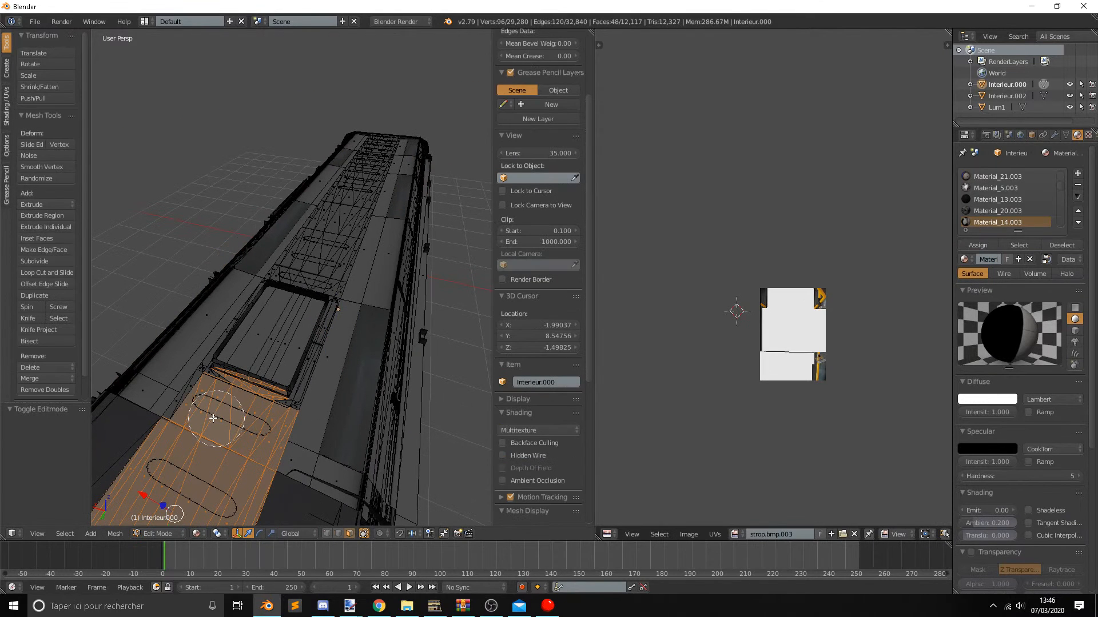
left_click_drag(214, 415, 207, 403)
middle_click_drag(175, 365, 164, 366)
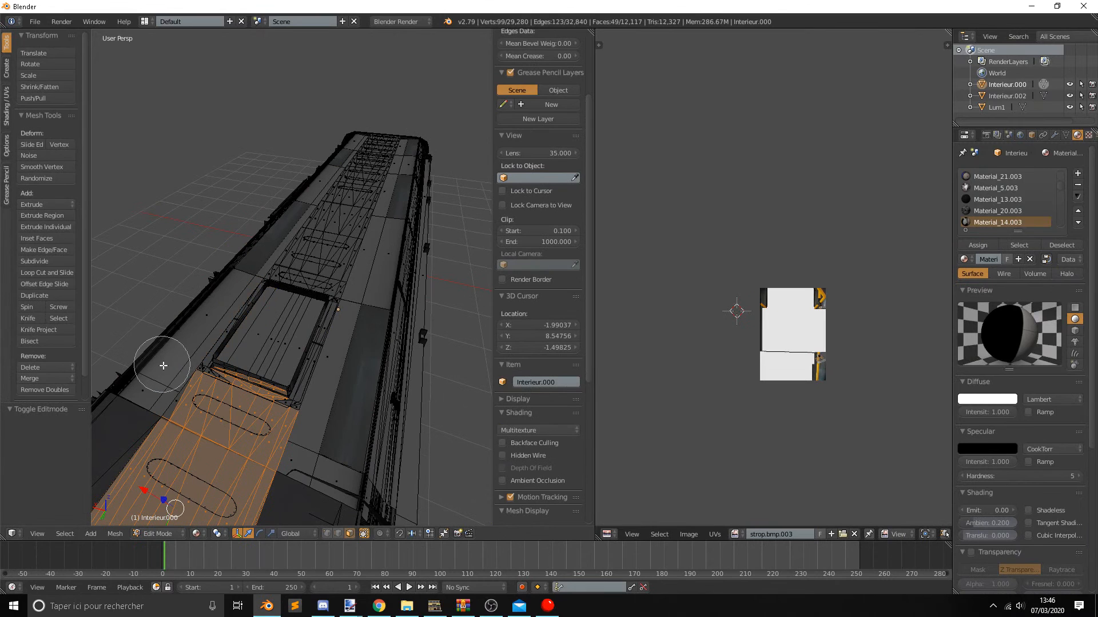
Extend the circle selection to the slotted centre strip on the long section beyond the roof hatch.
left_click_drag(314, 262, 388, 136)
right_click(388, 135)
mouse_move(409, 168)
middle_mouse_down()
mouse_move(391, 200)
mouse_move(480, 134)
middle_mouse_up()
key("c")
right_click(474, 132)
middle_click_drag(376, 189, 230, 179)
middle_click_drag(229, 226, 113, 162, "shift")
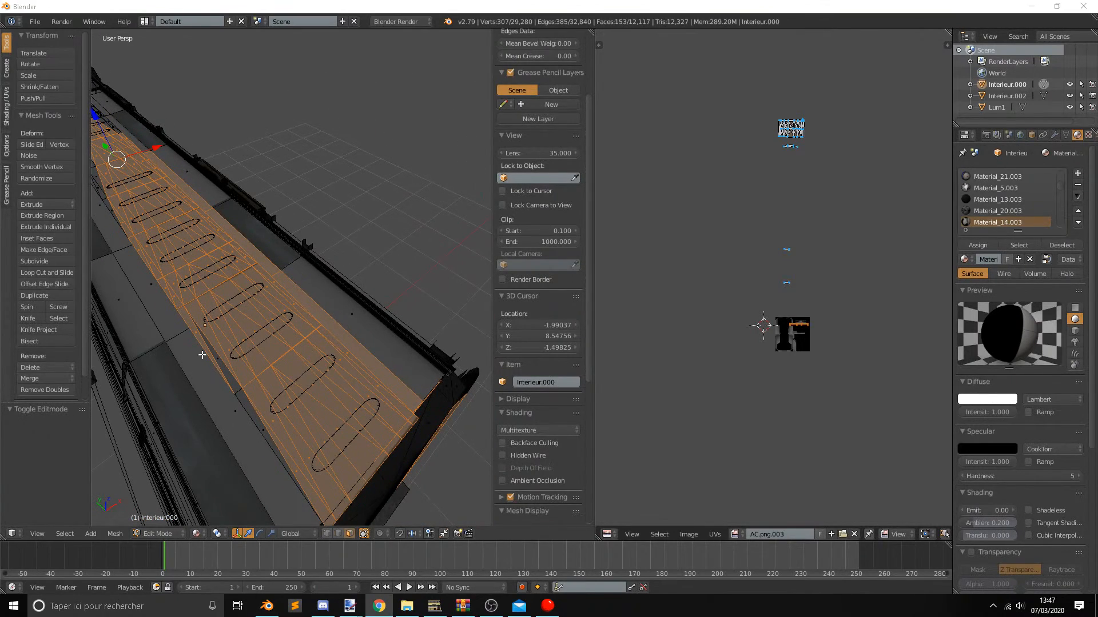
Add the missed centre-strip faces between the roof's far end and the hatch to the circle selection.
mouse_move(202, 355)
middle_mouse_down()
mouse_move(178, 319)
mouse_move(221, 324)
mouse_move(230, 314)
mouse_move(278, 358)
middle_mouse_up()
key("c")
mouse_move(374, 390)
middle_mouse_down()
mouse_move(387, 393)
mouse_move(407, 349)
middle_mouse_up()
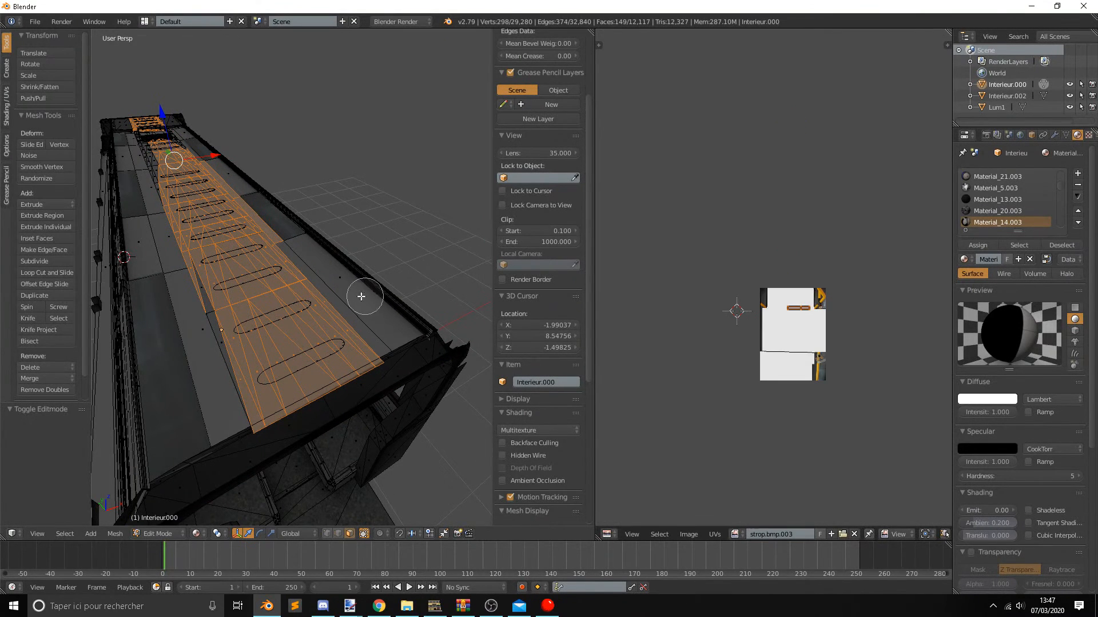
left_click(226, 309)
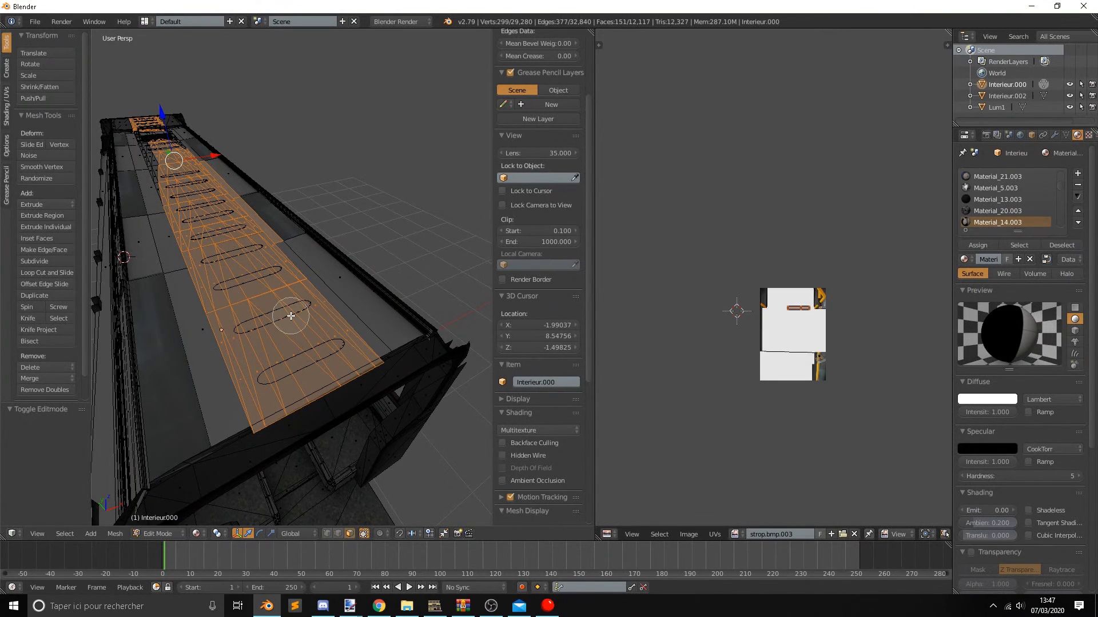
left_click(309, 313)
key("Escape")
middle_click_drag(176, 257, 323, 329)
key("c")
left_click(323, 329)
mouse_move(323, 328)
left_mouse_down()
mouse_move(371, 349)
mouse_move(254, 312)
mouse_move(273, 307)
mouse_move(232, 288)
mouse_move(174, 294)
mouse_move(167, 317)
mouse_move(181, 278)
left_mouse_up()
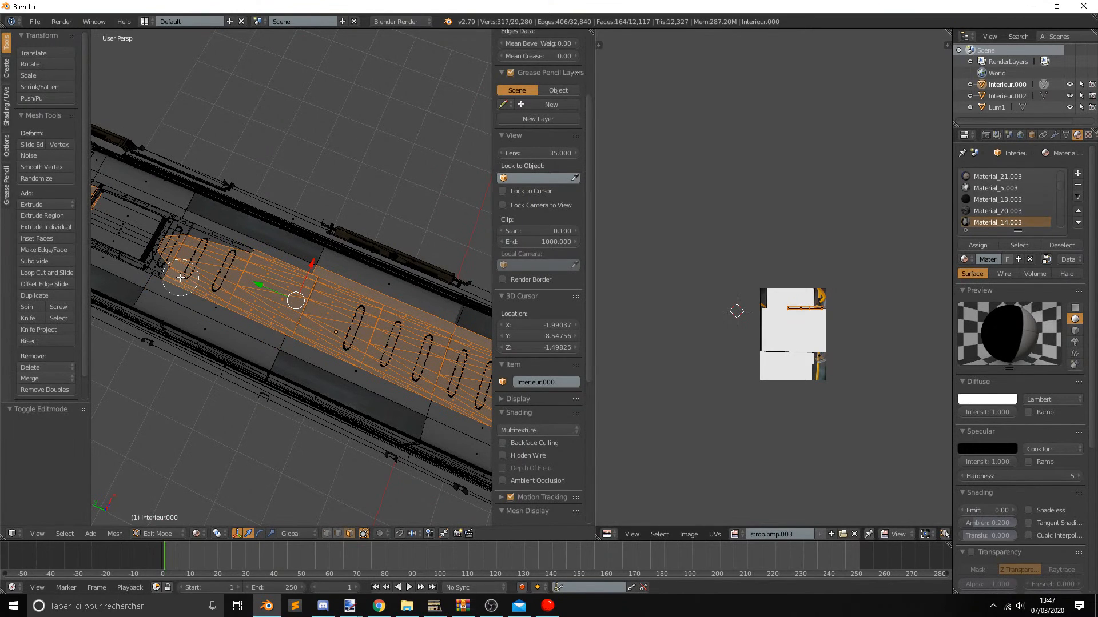
right_click(180, 278)
Try deleting the selected centre-strip geometry, inspect the interior model in Object Mode, and undo the deletion.
mouse_move(209, 216)
middle_mouse_down("shift")
mouse_move(211, 269)
mouse_move(394, 243)
middle_mouse_up("shift")
scroll(348, 281, "up", 5)
scroll(347, 281, "down", 3)
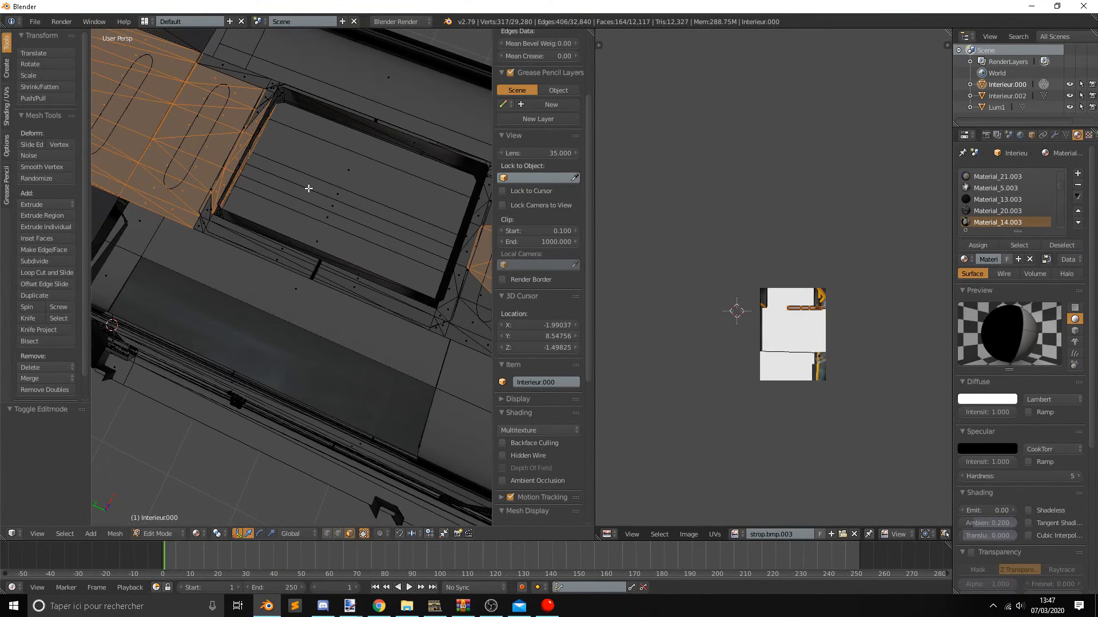
key("x")
left_click(308, 188)
scroll(313, 187, "down", 2)
middle_click_drag(313, 187, 382, 194)
key("Tab")
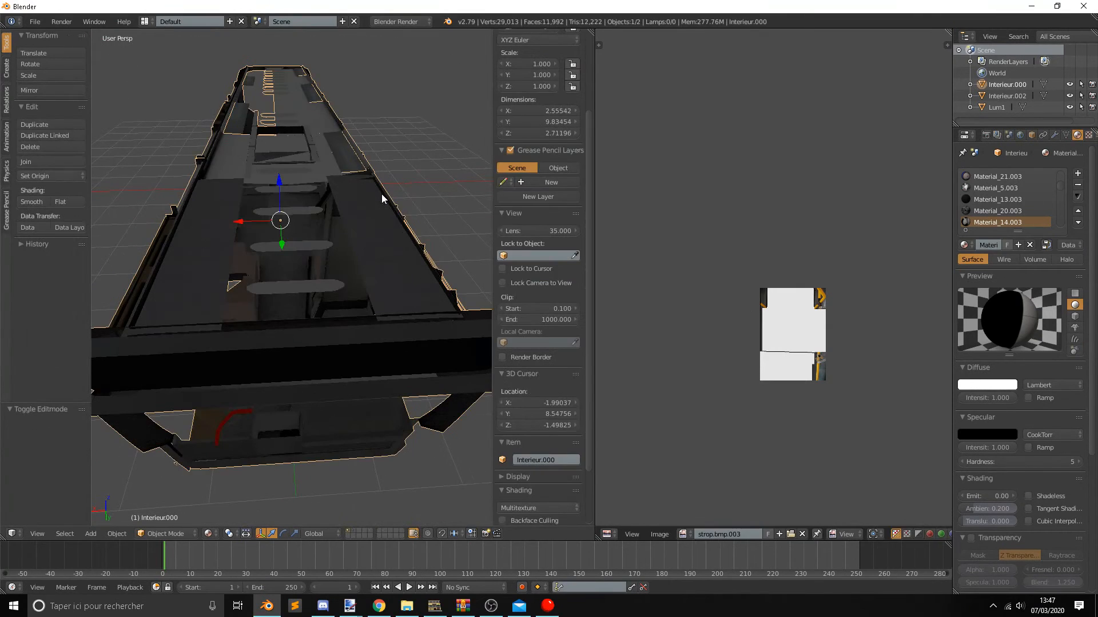
middle_click_drag(318, 175, 286, 167)
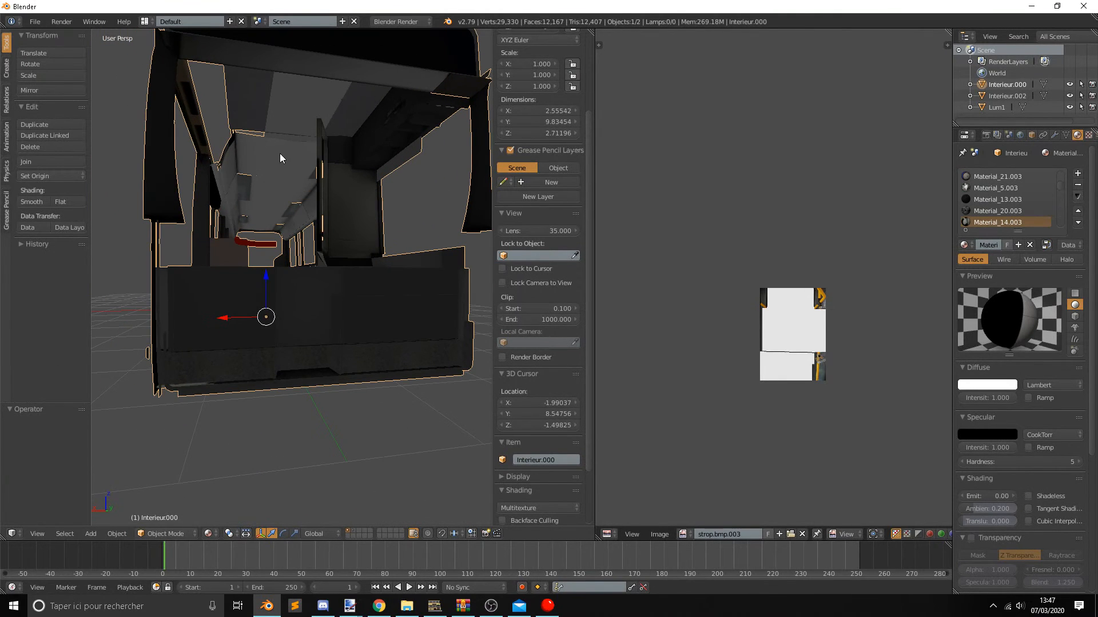
Return to Edit Mode in top view and box-select the central roof strip from just above the hatch downward.
key("Tab")
scroll(268, 170, "up", 2)
scroll(268, 171, "up", 8)
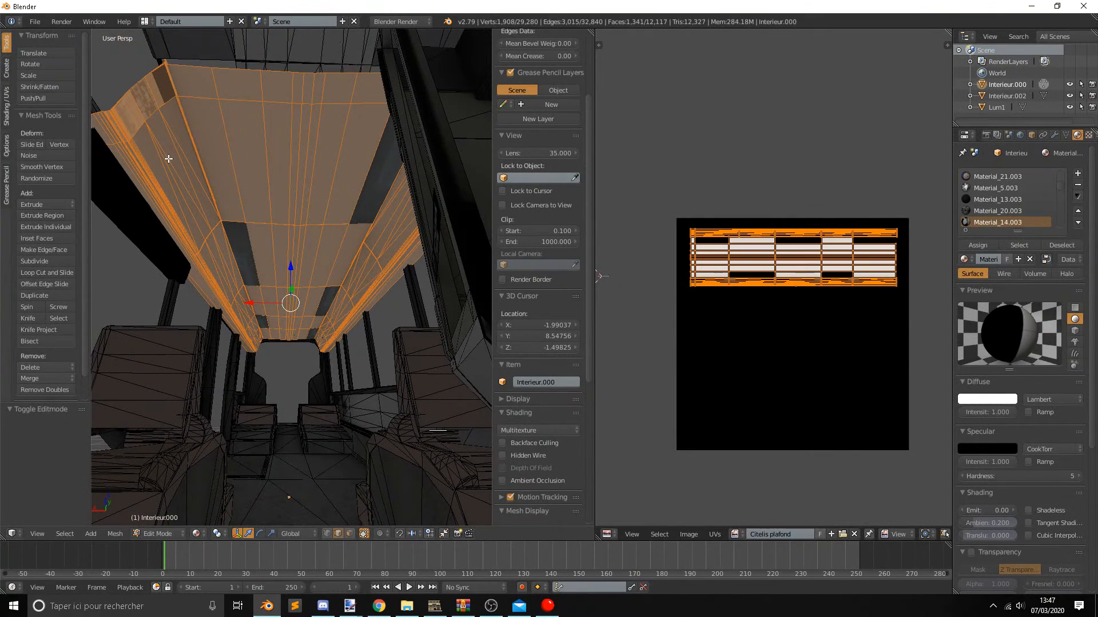
key("KP_7")
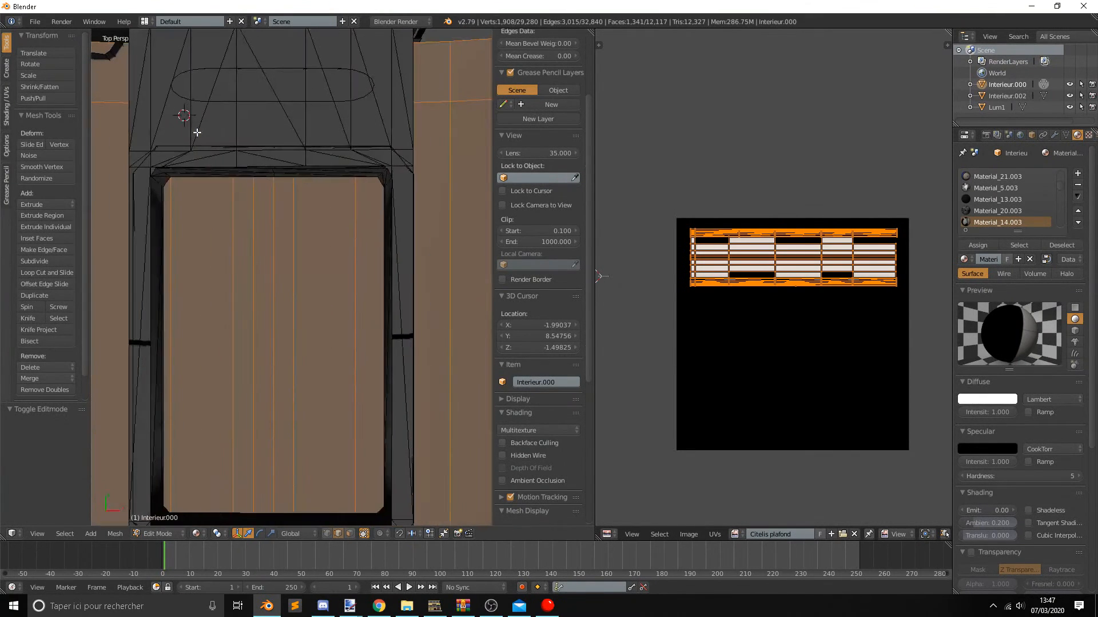
scroll(196, 132, "down", 8)
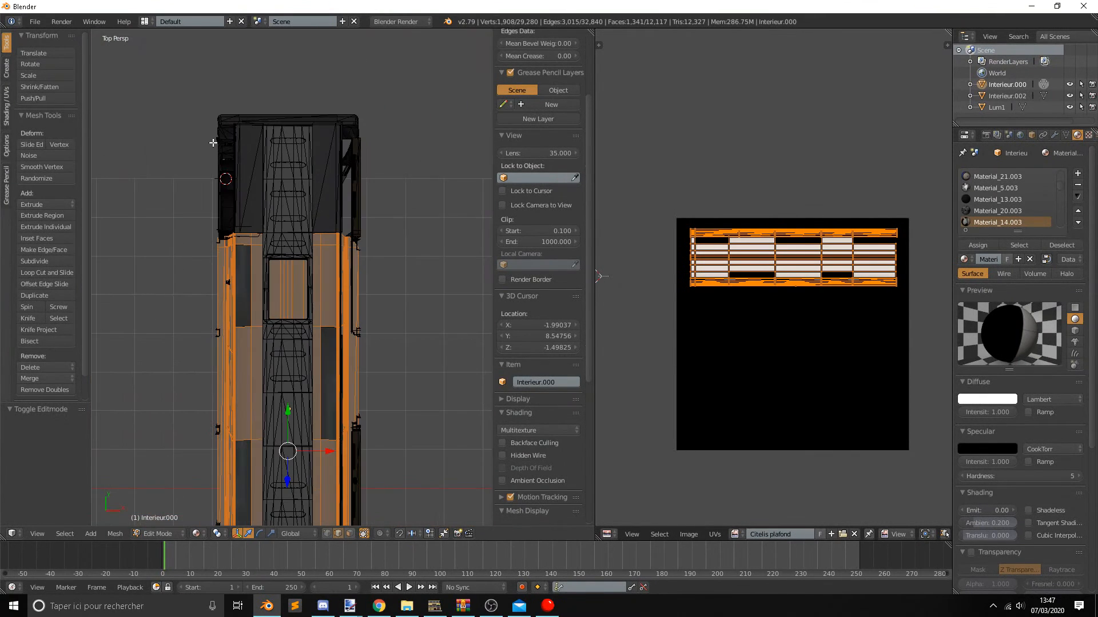
right_click(262, 229)
key("b")
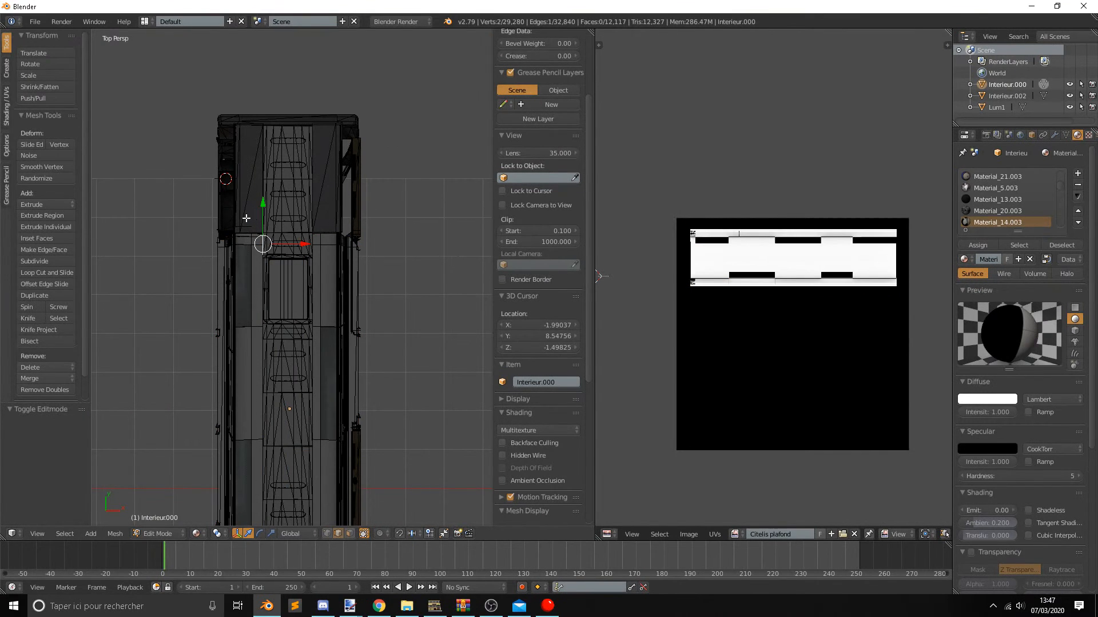
left_click_drag(247, 219, 328, 528)
middle_click_drag(392, 357, 392, 312, "shift")
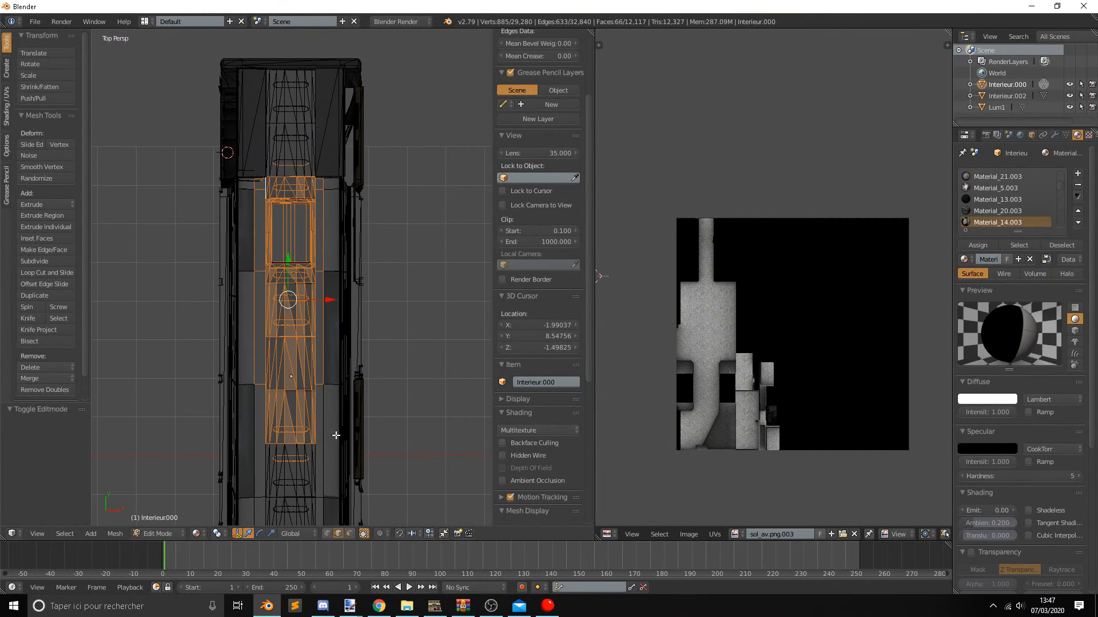
Check the roof in Object Mode and restore the earlier selection of the whole ceiling mesh.
key("Tab")
key("Tab")
key("Tab")
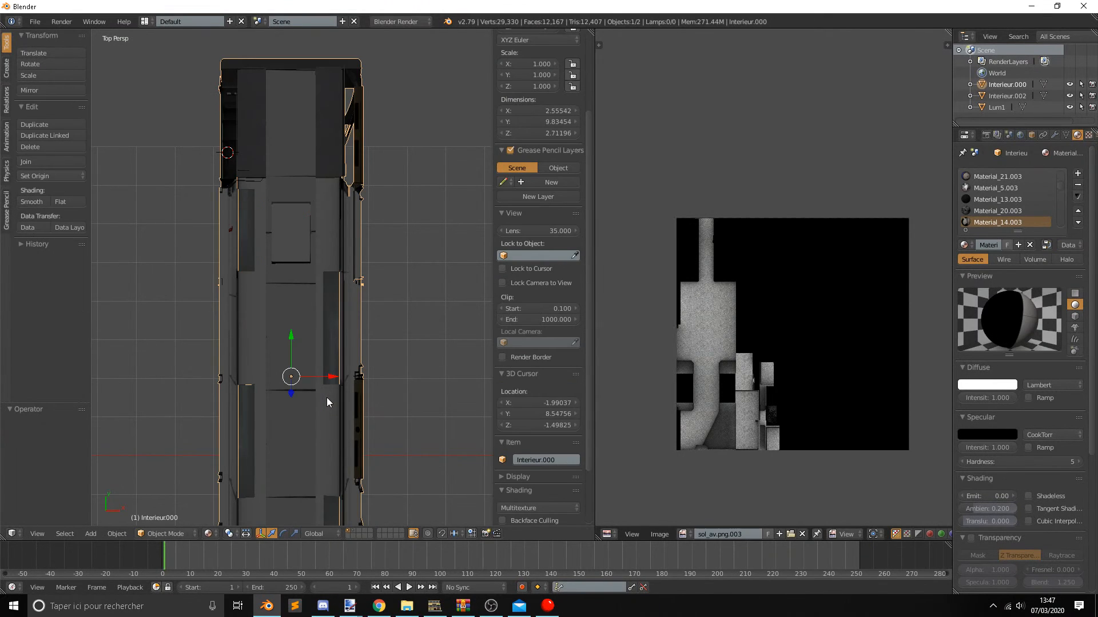
key("Tab")
key("Tab")
key("Tab")
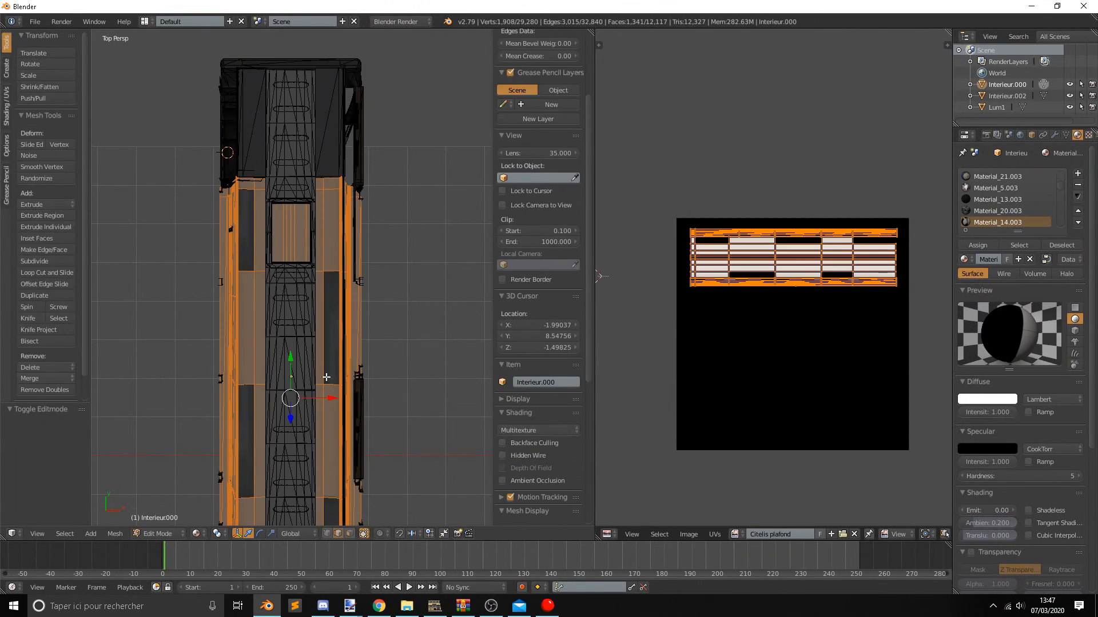
Try to isolate the ceiling panels with linked selection and circle select along the left side near the hatch.
right_click(262, 259)
key("ctrl+l")
key("c")
mouse_move(221, 178)
middle_mouse_down()
mouse_move(227, 444)
mouse_move(246, 510)
mouse_move(267, 267)
mouse_move(245, 424)
mouse_move(252, 358)
mouse_move(211, 366)
mouse_move(206, 381)
mouse_move(215, 166)
mouse_move(255, 399)
middle_mouse_up()
right_click(255, 504)
key("c")
right_click(245, 424)
scroll(293, 381, "up", 2)
key("c")
right_click(215, 167)
key("c")
mouse_move(251, 352)
middle_mouse_down()
mouse_move(250, 101)
mouse_move(269, 364)
mouse_move(280, 252)
mouse_move(262, 503)
mouse_move(280, 352)
mouse_move(271, 458)
mouse_move(271, 366)
middle_mouse_up()
right_click(250, 102)
Continue trimming the ceiling selection with circle select along the left side down to the roof's lower end.
key("c")
right_click(263, 503)
key("c")
right_click(271, 458)
scroll(266, 449, "down", 3)
key("c")
mouse_move(275, 314)
middle_mouse_down()
mouse_move(266, 485)
mouse_move(257, 372)
middle_mouse_up()
right_click(266, 486)
key("c")
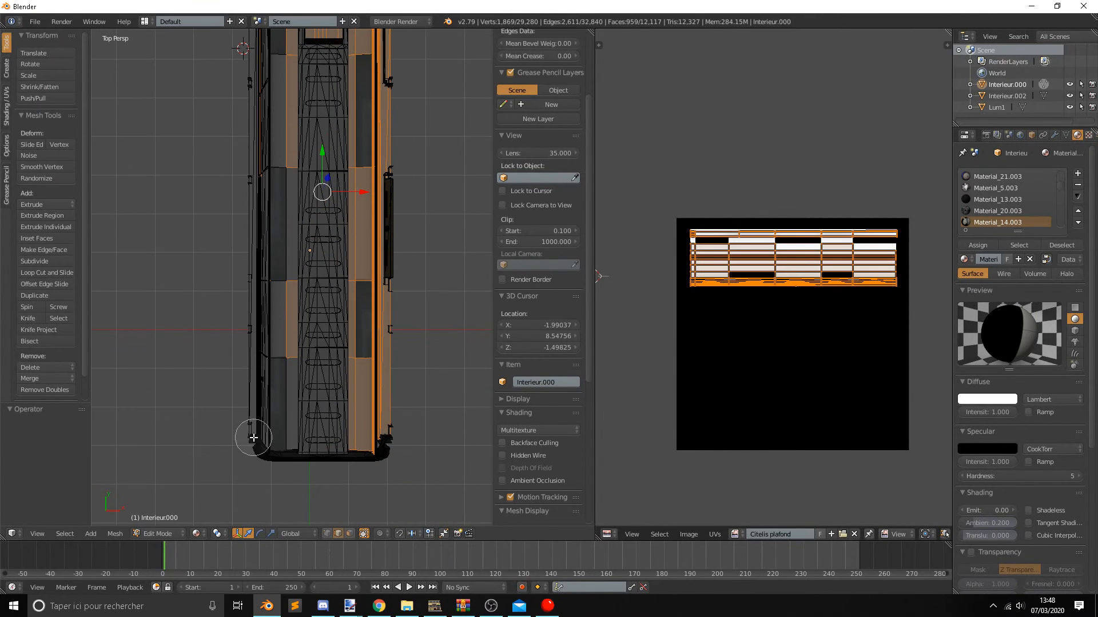
right_click(253, 436)
scroll(260, 429, "up", 2)
right_click(297, 438, "shift")
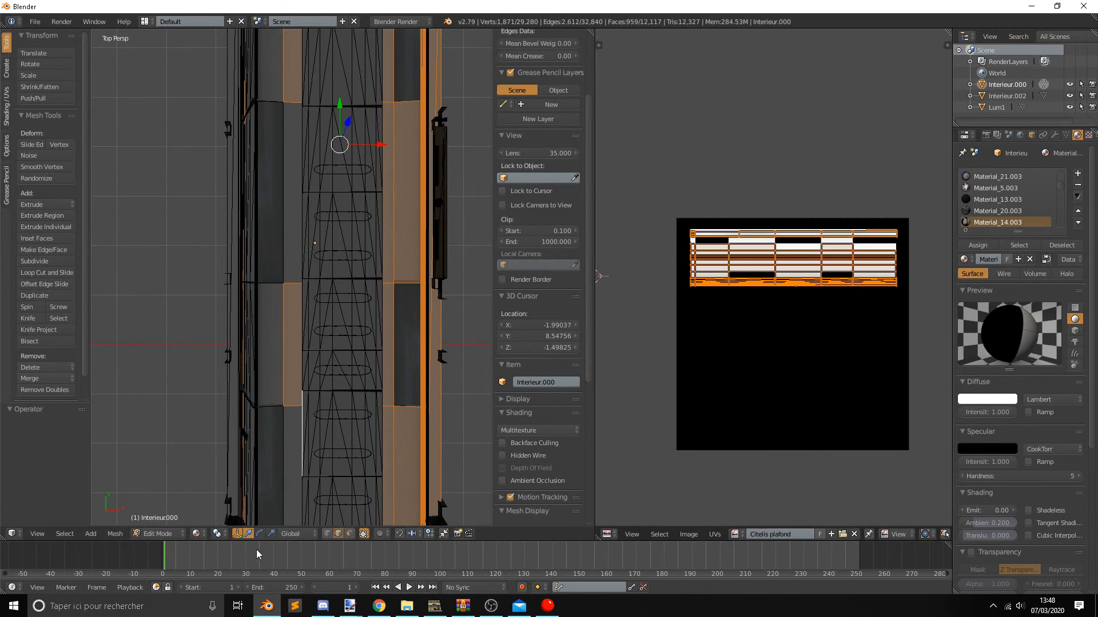
Switch to face selection and select the flat ceiling panels on both sides in the last two bays.
left_click(349, 533)
right_click(295, 438)
right_click(276, 363, "shift")
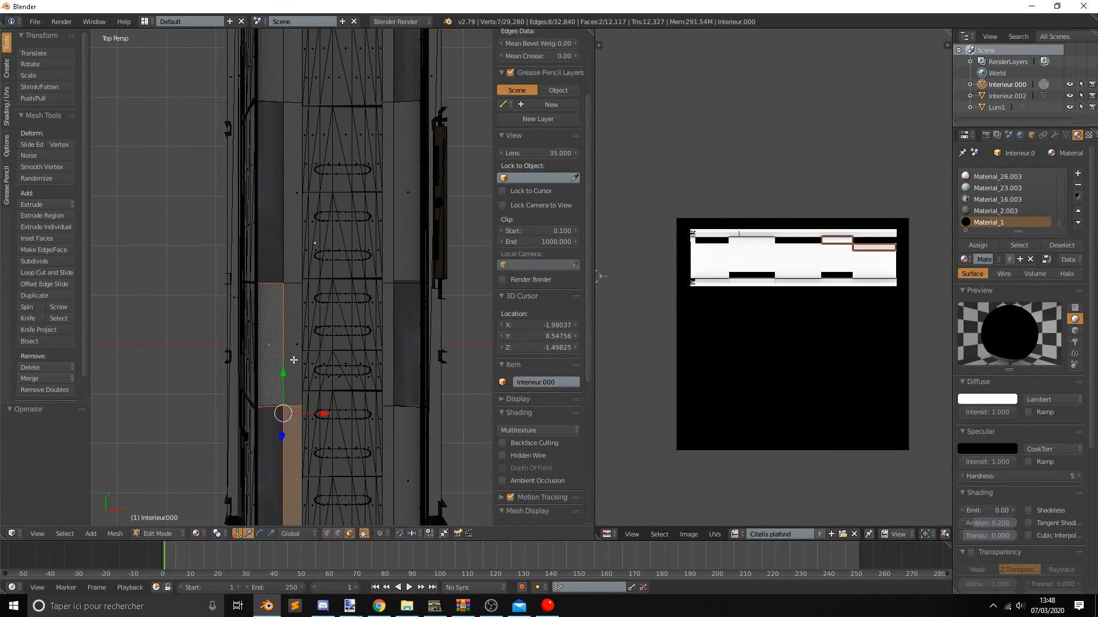
right_click(296, 358, "shift")
right_click(389, 393, "shift")
right_click(391, 426, "shift")
right_click(404, 430, "shift")
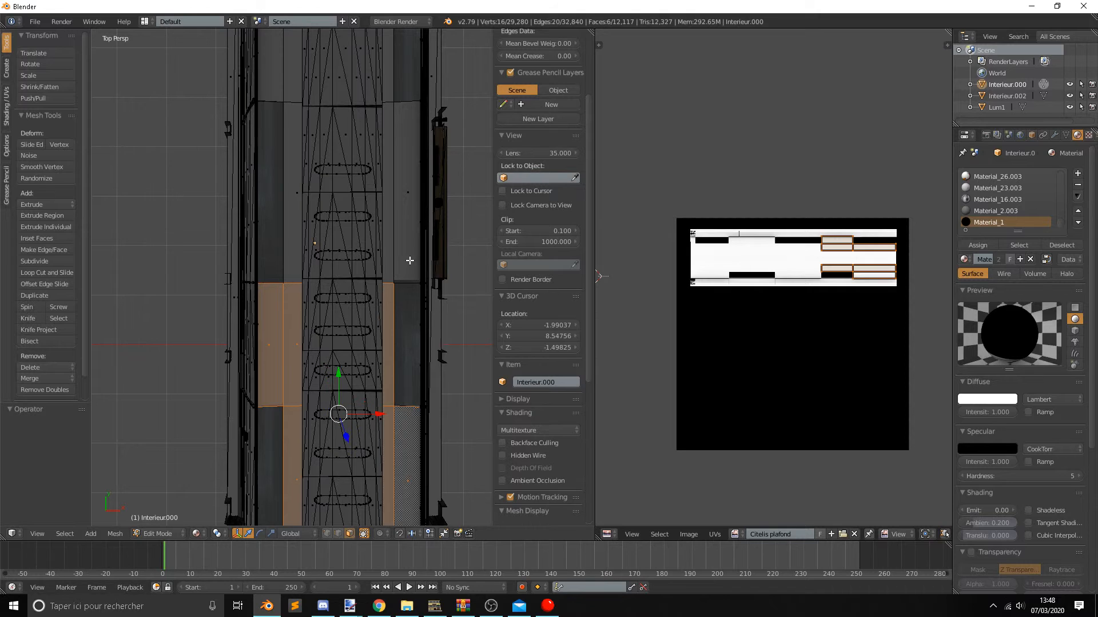
Add the flat ceiling panels on both sides of the next two bays toward the hatch to the selection.
right_click(410, 261, "shift")
right_click(387, 255, "shift")
right_click(299, 225, "shift")
scroll(318, 184, "up", 2, "shift")
middle_click_drag(319, 184, 322, 305, "shift")
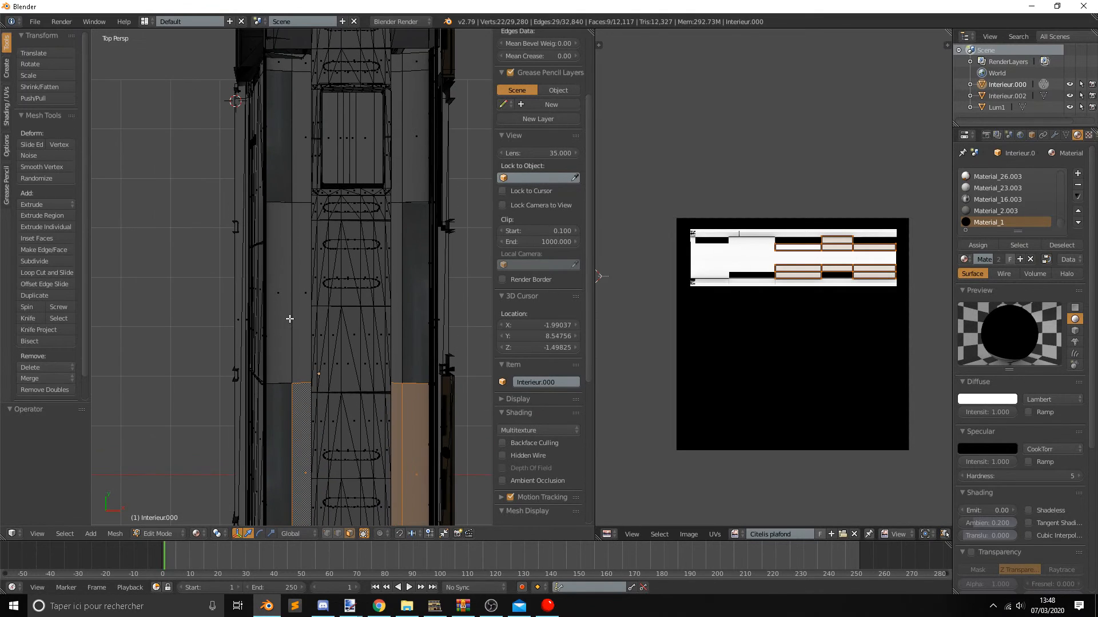
right_click(289, 319, "shift")
right_click(296, 308, "shift")
middle_click_drag(335, 258, 339, 279, "shift")
right_click(400, 321, "shift")
scroll(395, 319, "up", 3, "shift")
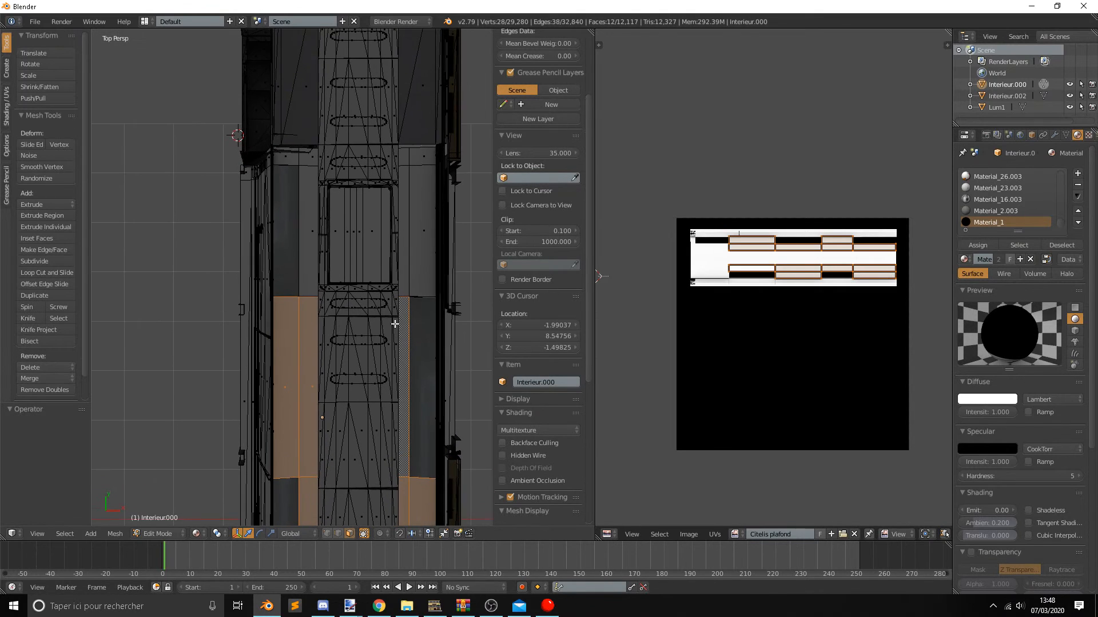
Add the ceiling panels flanking the hatch and the narrow panels just ahead of it to the selection.
right_click(409, 269, "shift")
right_click(384, 237, "shift")
right_click(299, 189, "shift")
right_click(307, 157, "shift")
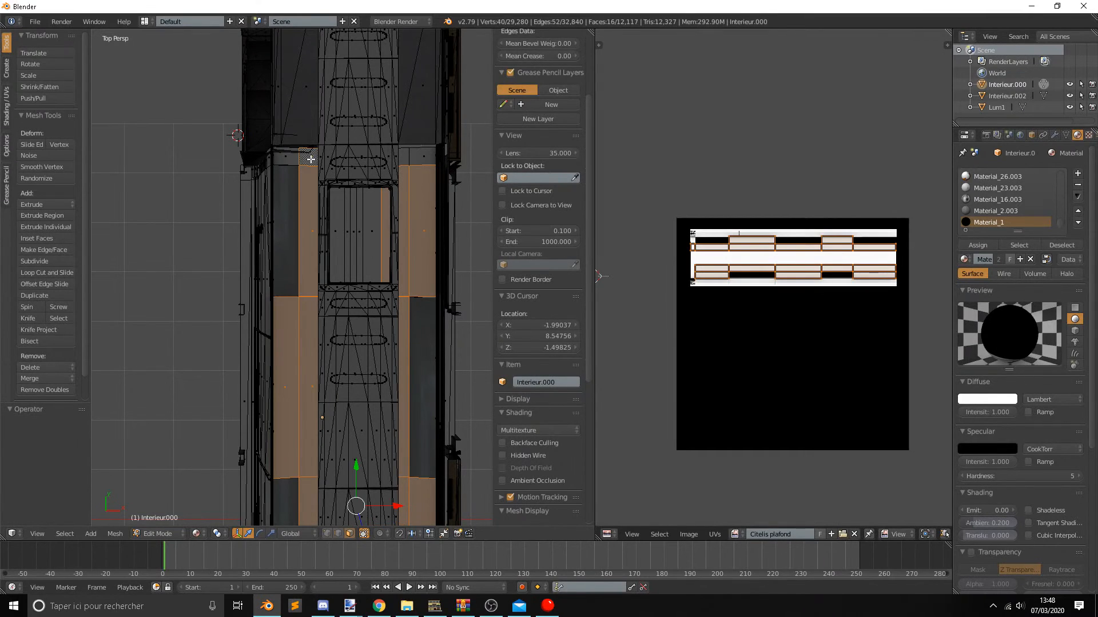
right_click(286, 157, "shift")
right_click(422, 157, "shift")
right_click(405, 158, "shift")
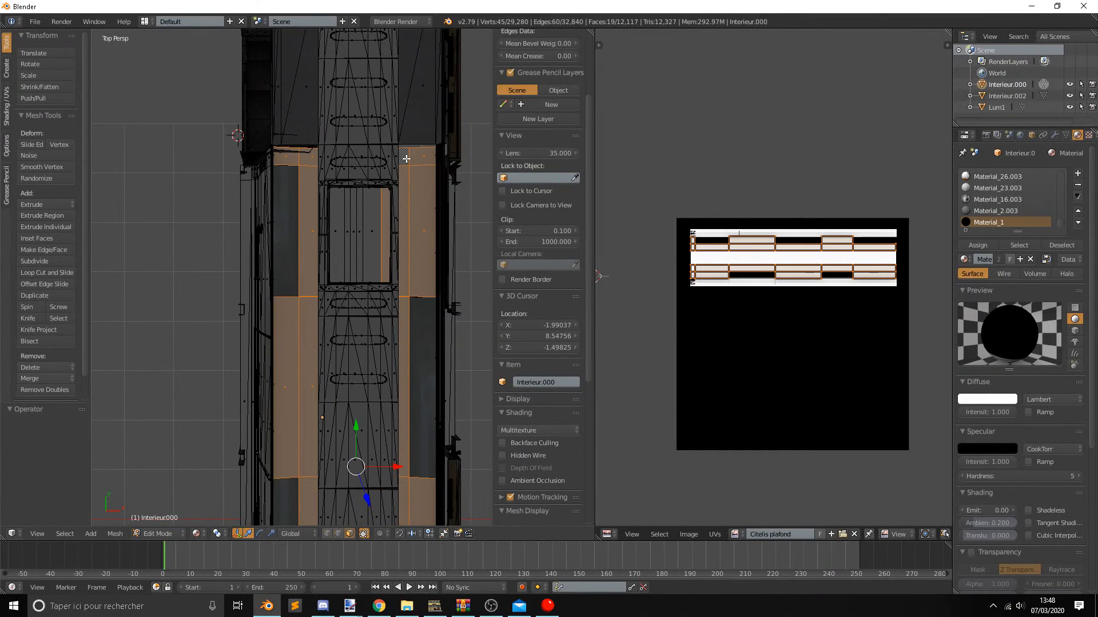
Flip the normals of the selected ceiling panels and check the ceiling from inside in Object Mode.
key("ctrl+f")
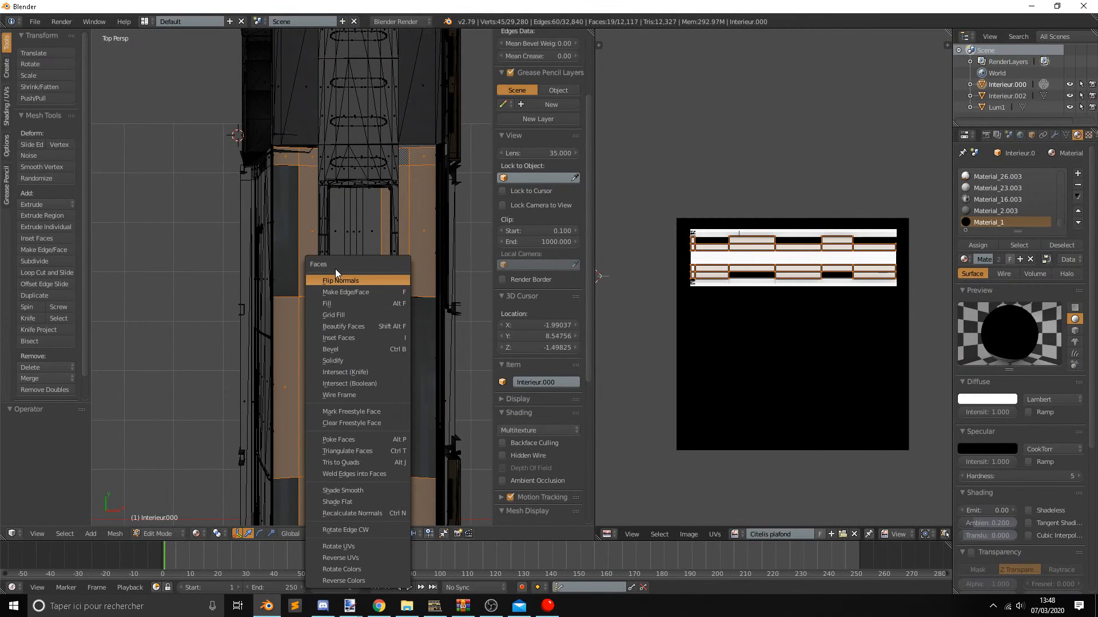
left_click(348, 280)
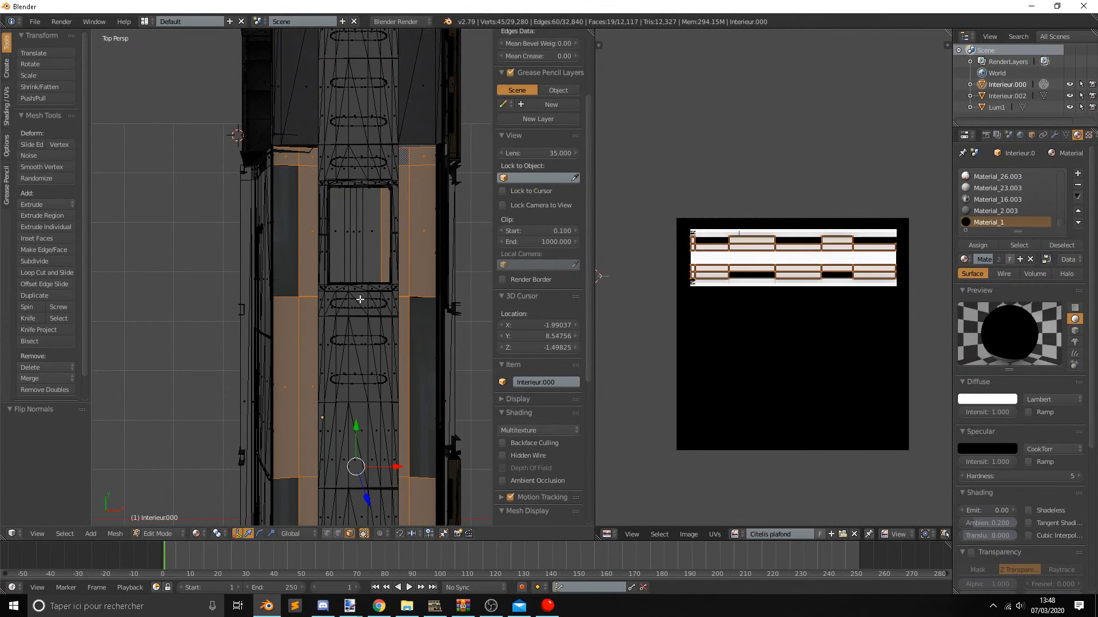
middle_click_drag(462, 377, 423, 236)
key("Tab")
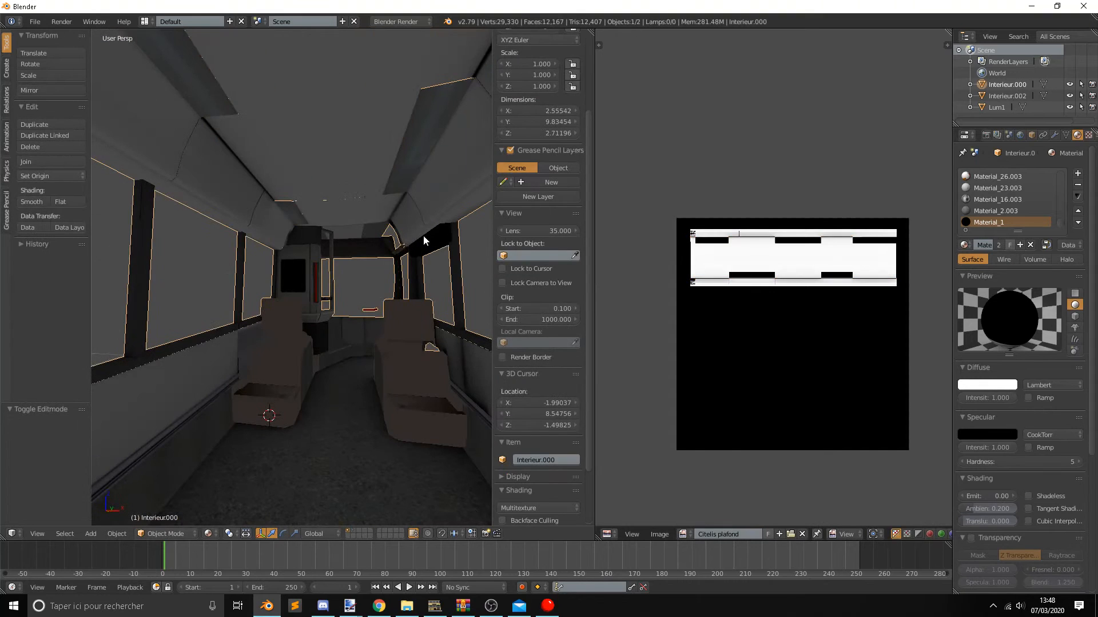
middle_click_drag(350, 173, 330, 235)
scroll(344, 206, "down", 8)
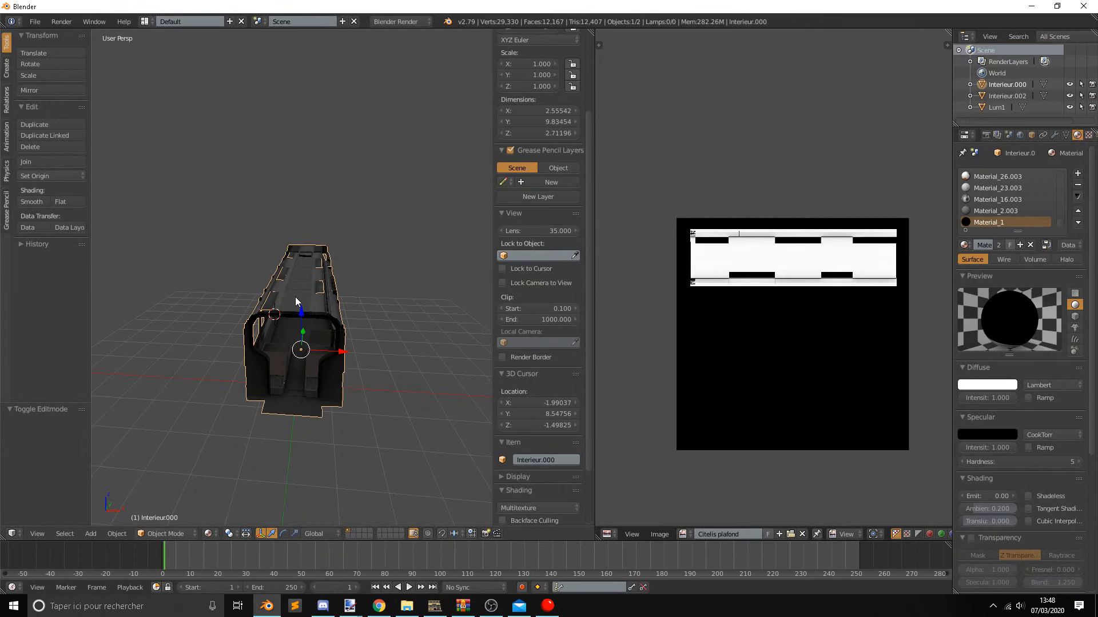
scroll(299, 296, "up", 2)
Export the selected interior object in DirectX format as interier.x in the exportation folder.
left_click(34, 21)
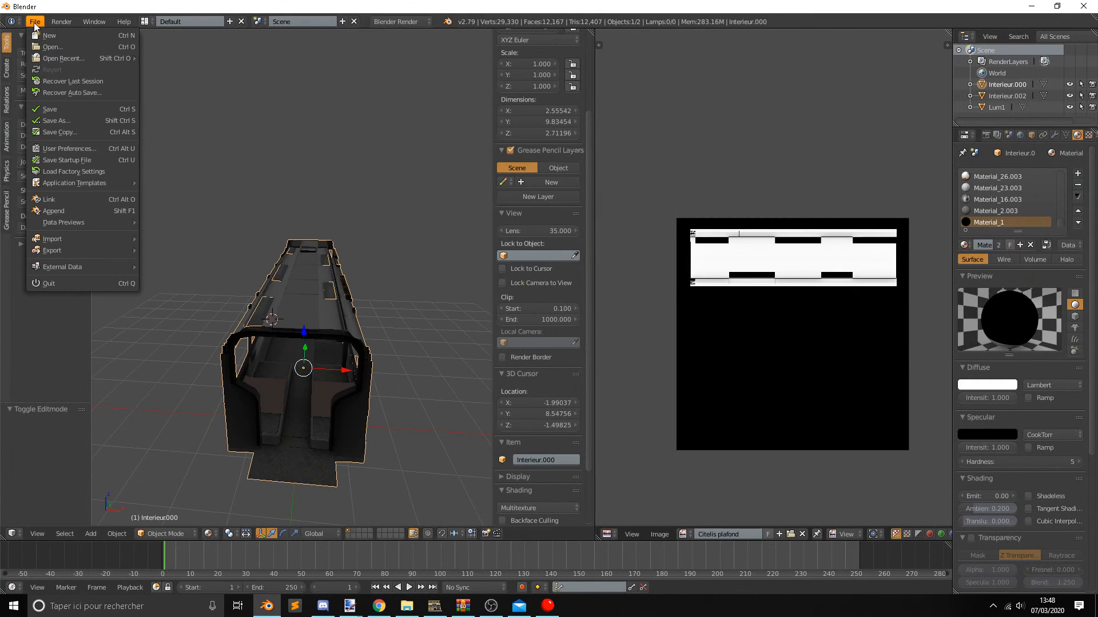
mouse_move(84, 249)
left_click(250, 353)
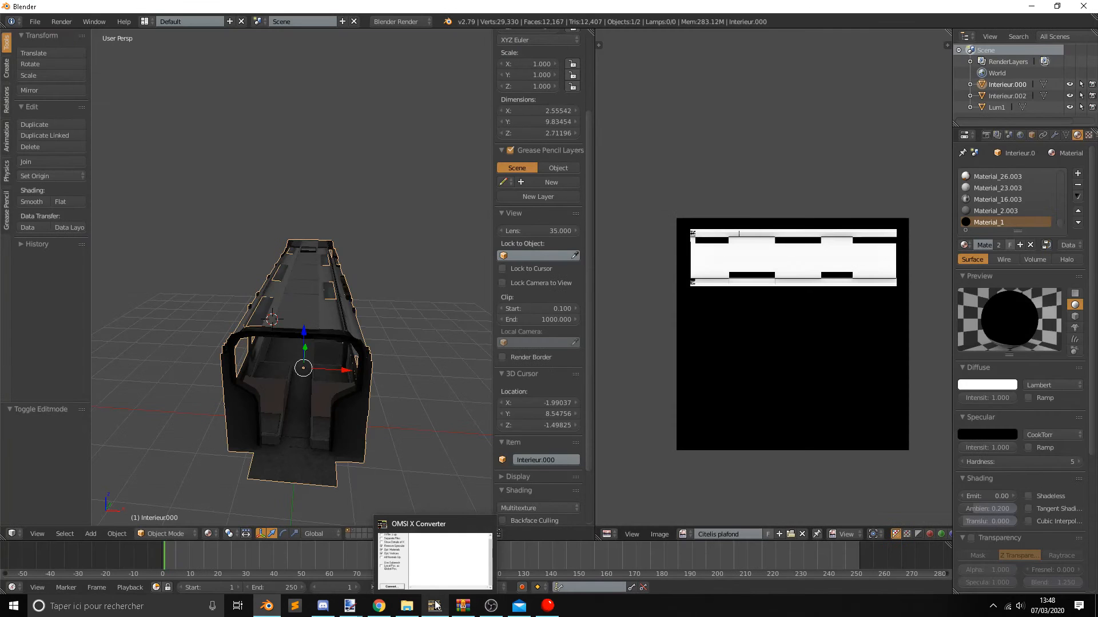
Switch to Omsi X to O3D Converter and convert interier.x from the exportation folder.
left_click(435, 604)
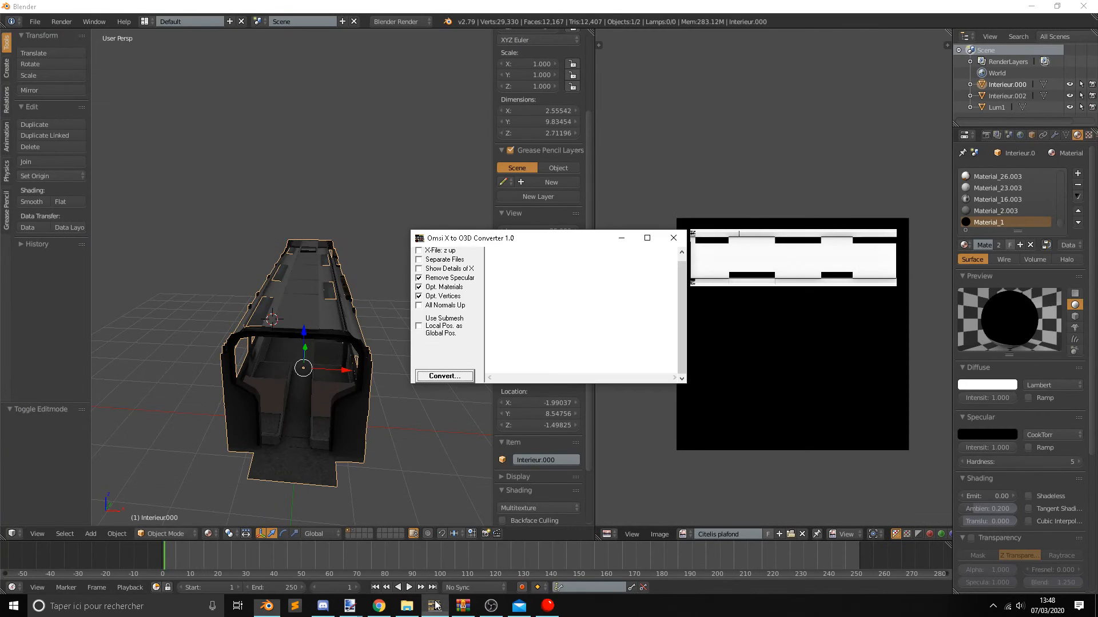
left_click(444, 375)
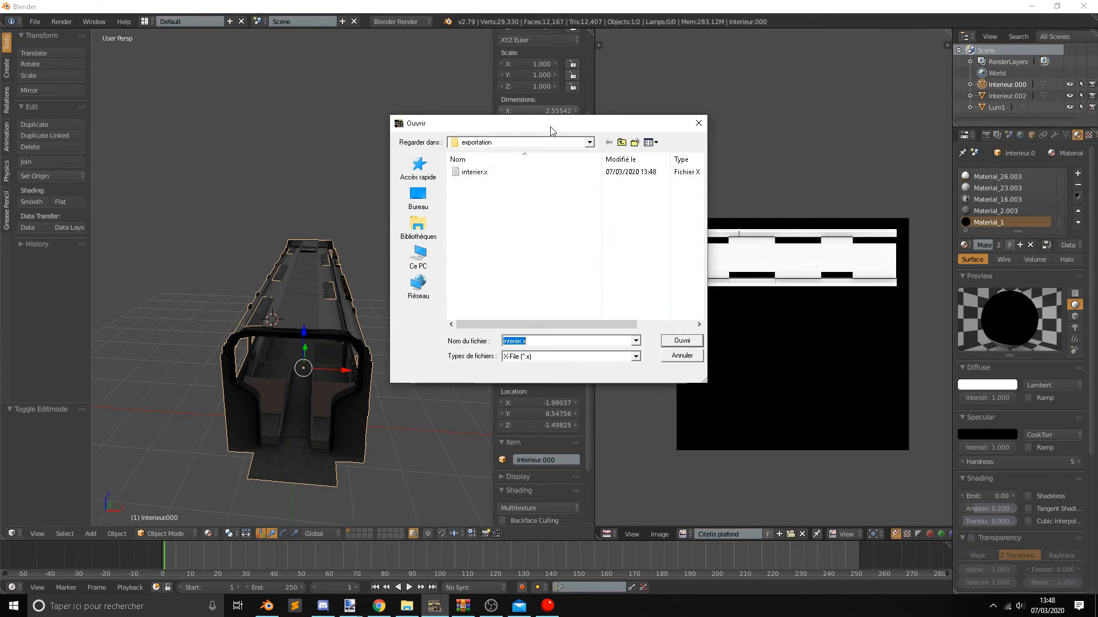
left_click(515, 172)
left_click(681, 342)
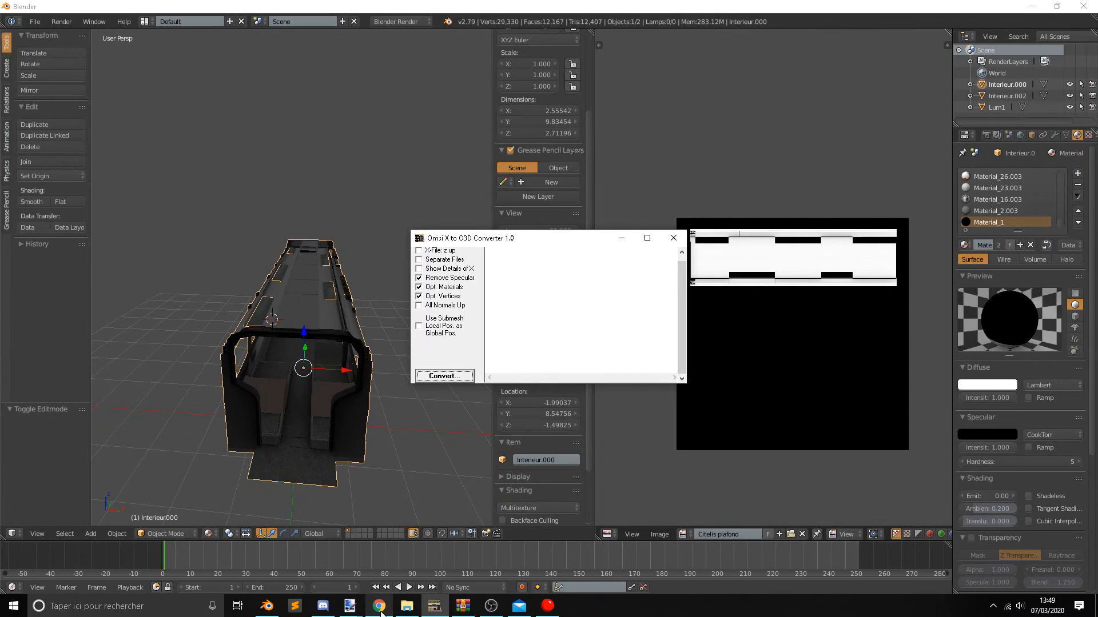
Open interier.o3d from the exportation folder in 3D Object Converter and rotate the model to examine the ceiling.
left_click(407, 606)
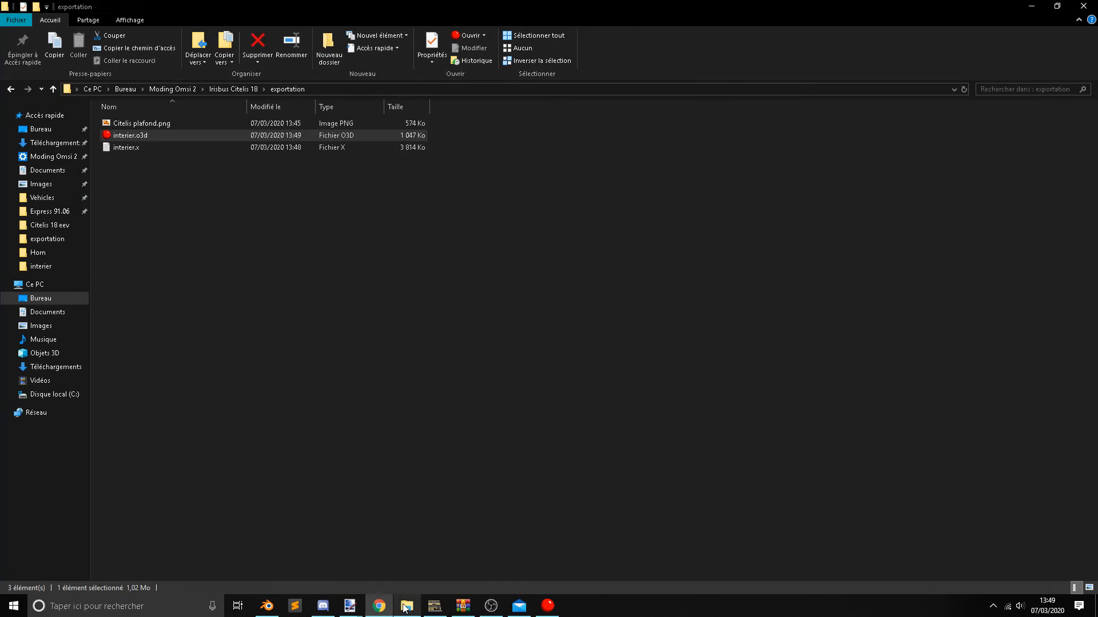
double_click(238, 138)
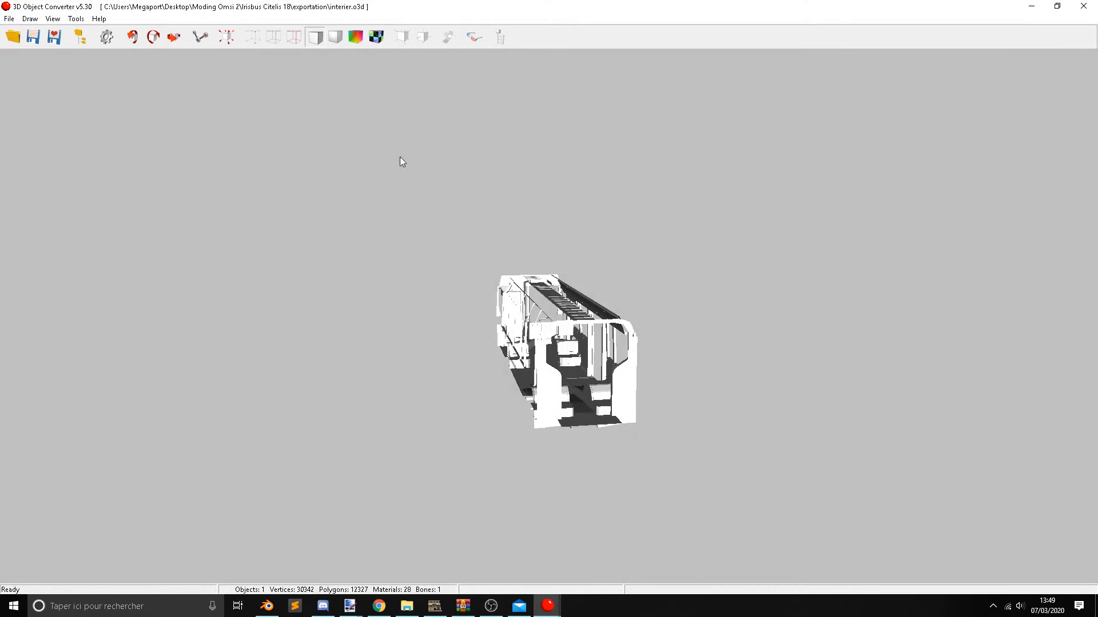
left_click_drag(446, 245, 581, 270)
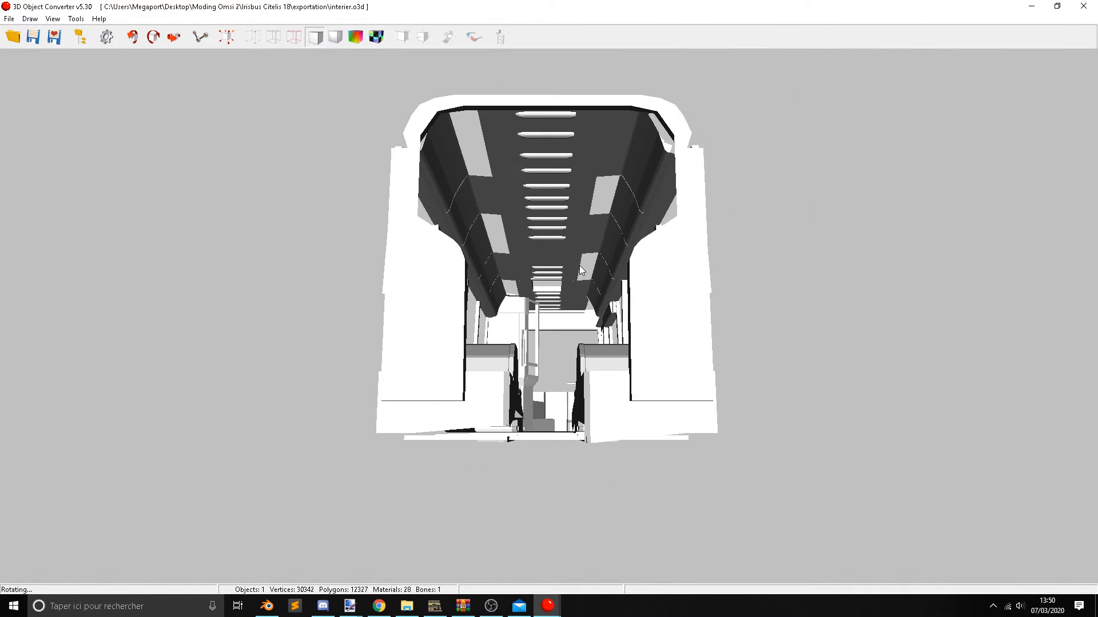
Switch to Blender, enter Edit Mode on the interior object and bring the ceiling into view.
scroll(561, 166, "up", 5)
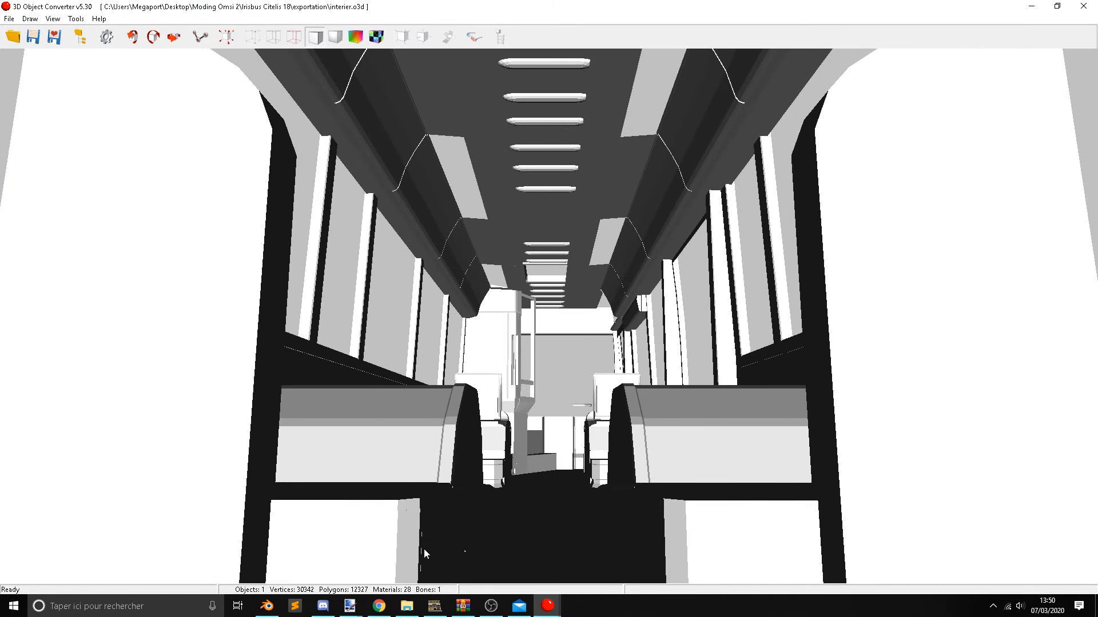
left_click(269, 606)
scroll(282, 350, "up", 6)
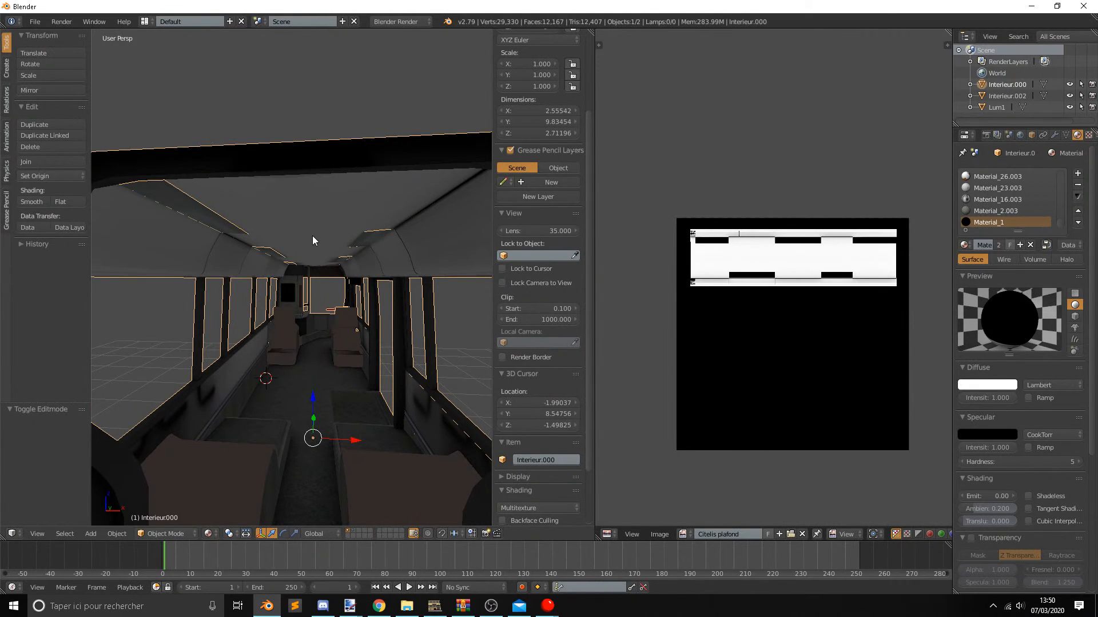
key("Tab")
middle_click_drag(312, 236, 320, 227)
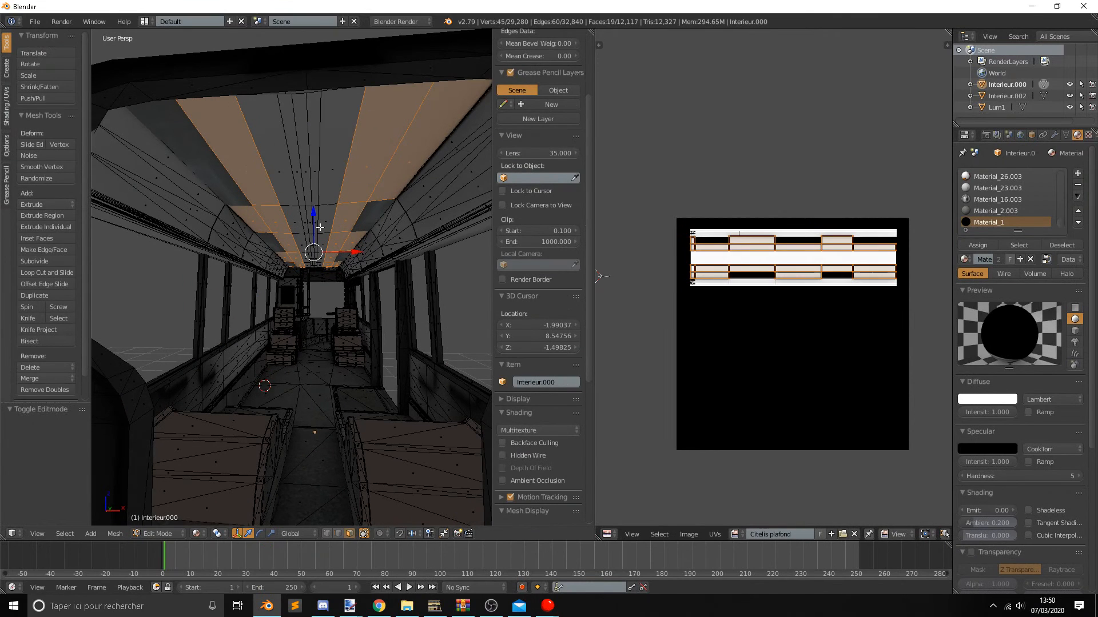
key("c")
mouse_move(320, 178)
left_mouse_down()
mouse_move(294, 184)
mouse_move(312, 217)
left_mouse_up()
right_click(311, 218)
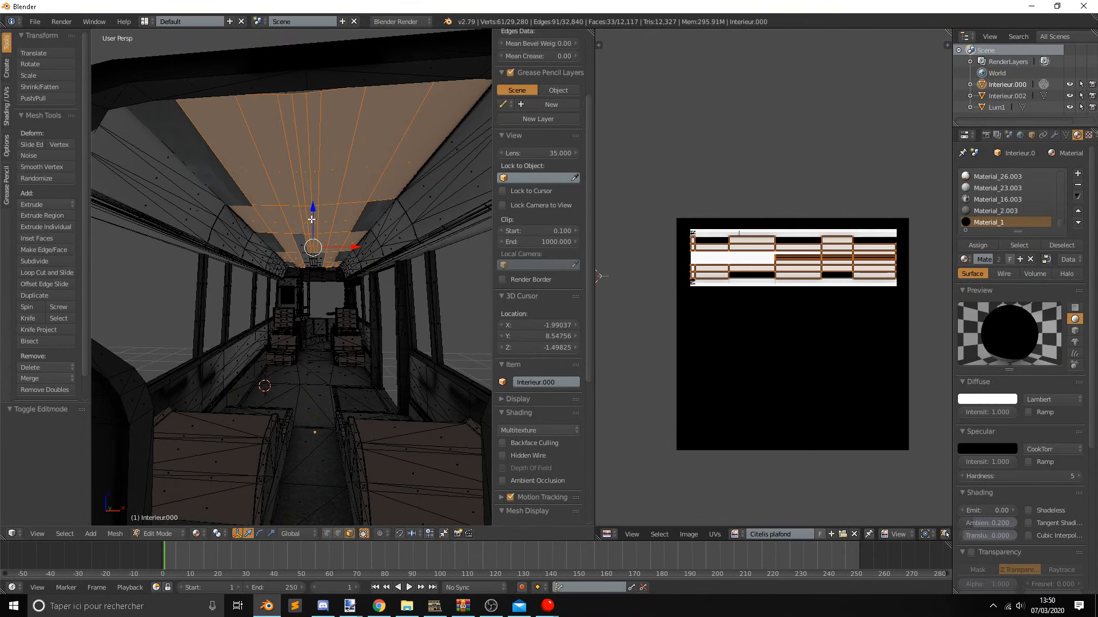
scroll(311, 220, "up", 1)
key("ctrl+z")
key("Tab")
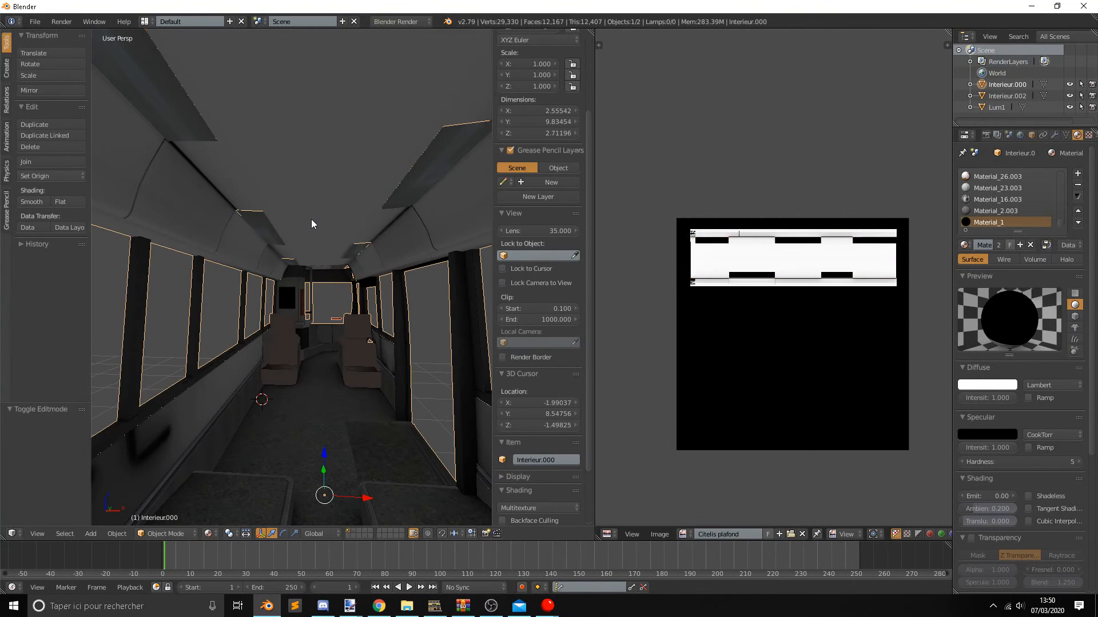
key("Tab")
key("c")
right_click(319, 252)
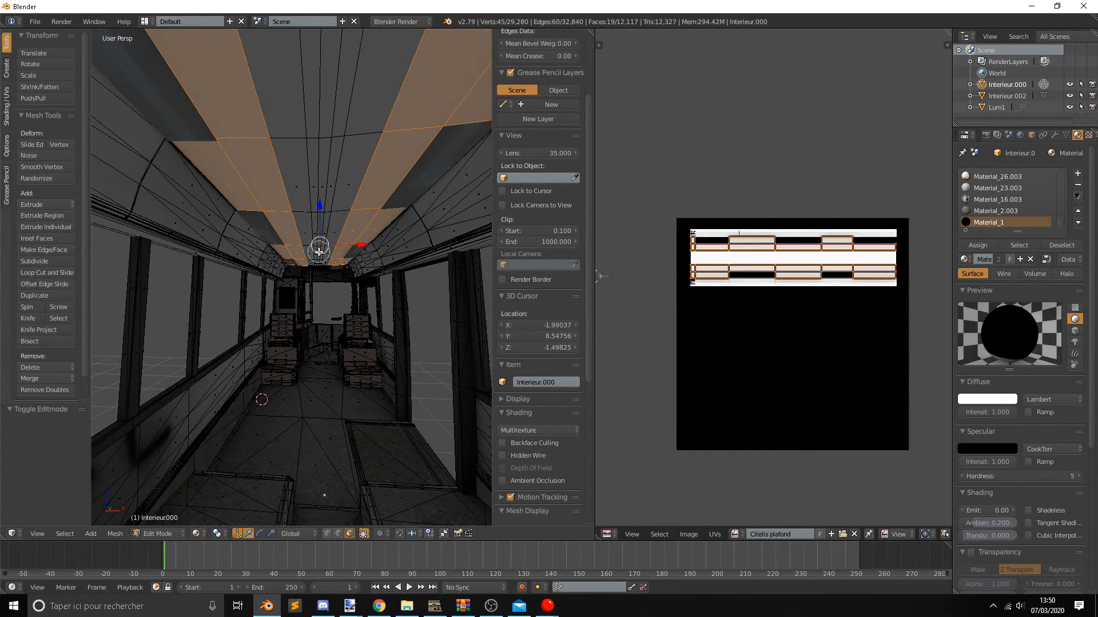
Circle-select the faces along the ceiling's central strip, leaving the outer ceiling panels out of the selection.
right_click(315, 201)
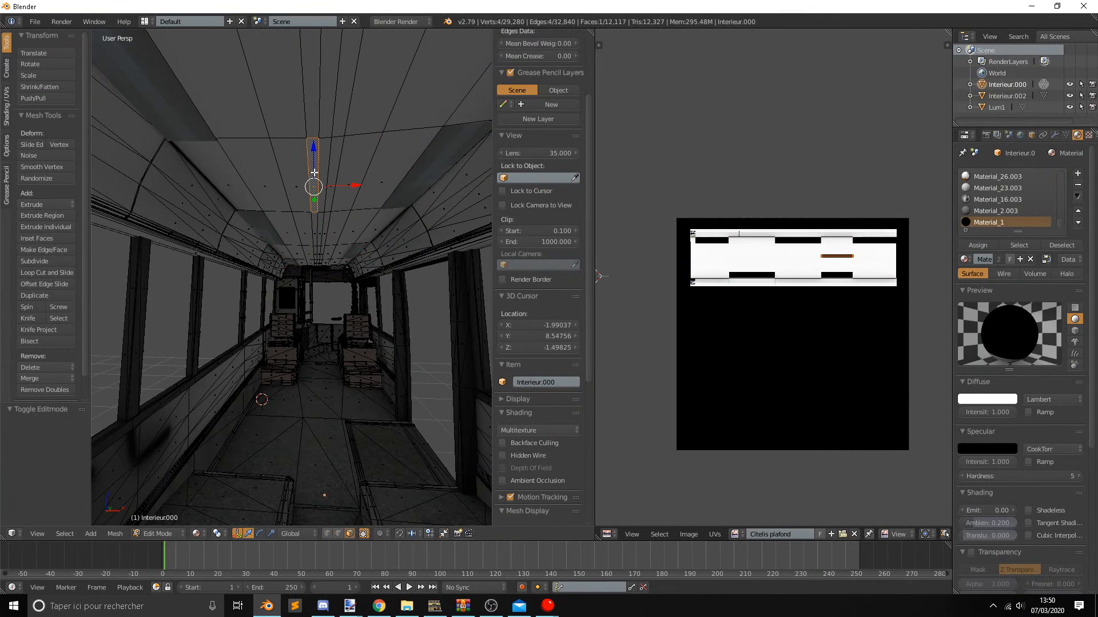
scroll(314, 171, "down", 1)
scroll(312, 209, "up", 1)
key("c")
mouse_move(313, 107)
left_mouse_down()
mouse_move(318, 55)
mouse_move(313, 232)
left_mouse_up()
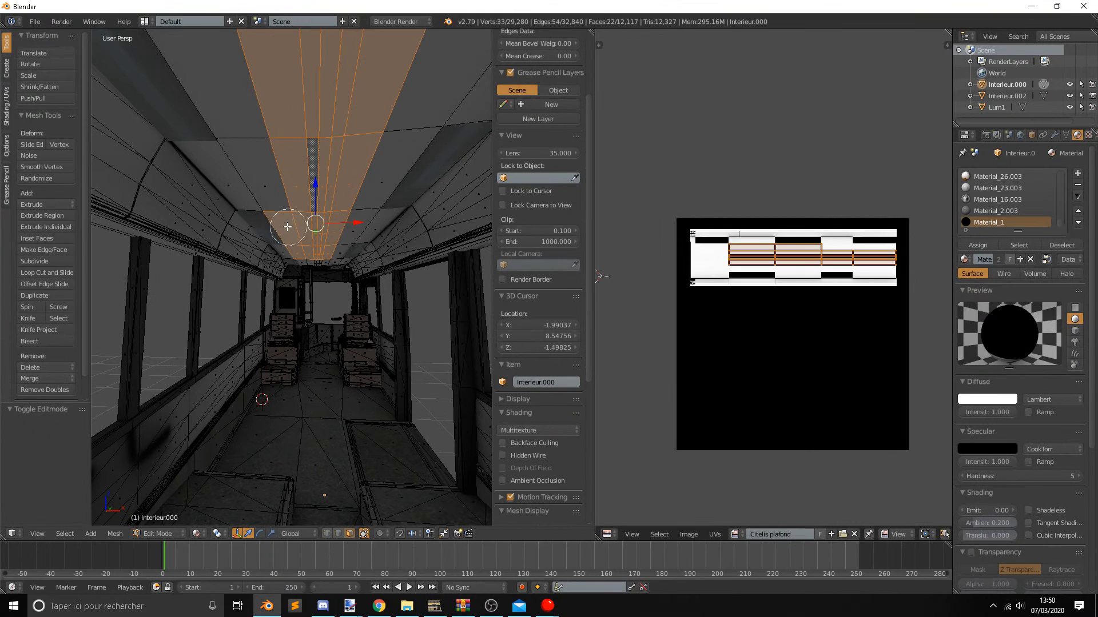
middle_click_drag(286, 225, 279, 253)
left_click_drag(320, 226, 317, 194)
right_click(317, 193)
scroll(316, 191, "up", 4)
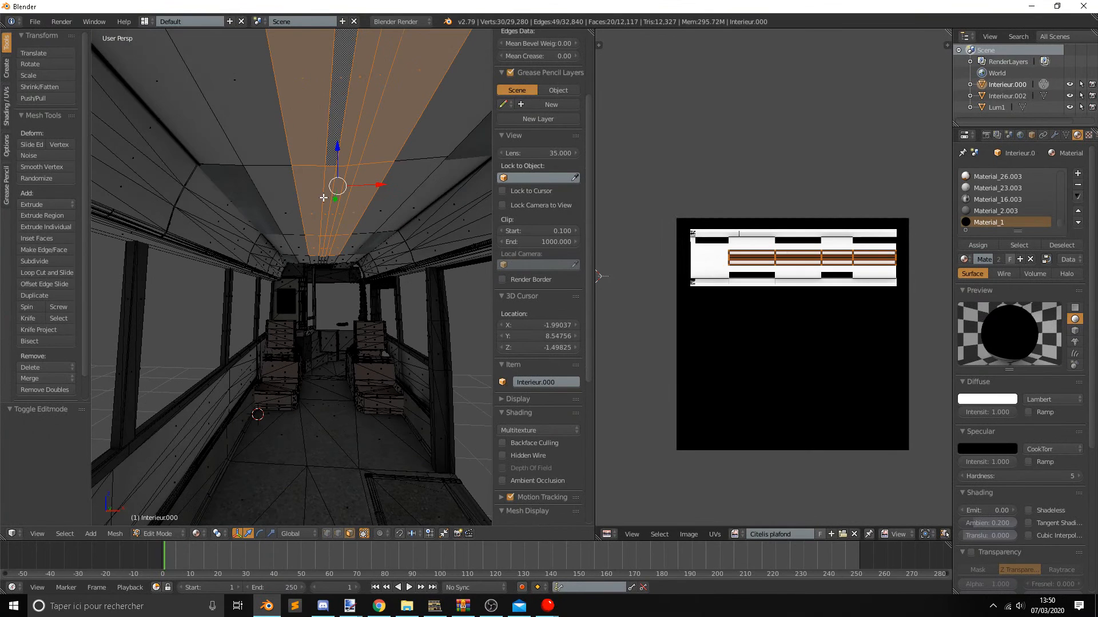
Extend the face selection along the central ceiling strip to its far end near the driver's area.
middle_click_drag(316, 177, 319, 164)
key("c")
scroll(339, 229, "up", 3)
left_click_drag(340, 230, 343, 252)
right_click(348, 256)
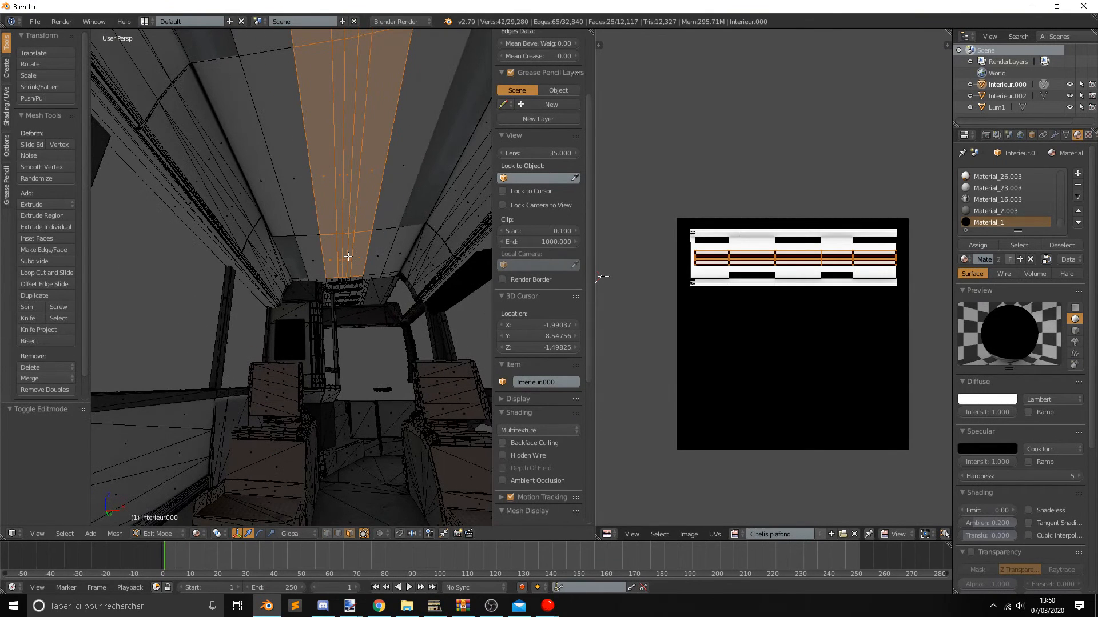
scroll(347, 255, "down", 4)
scroll(346, 252, "up", 5)
middle_click_drag(348, 263, 305, 247)
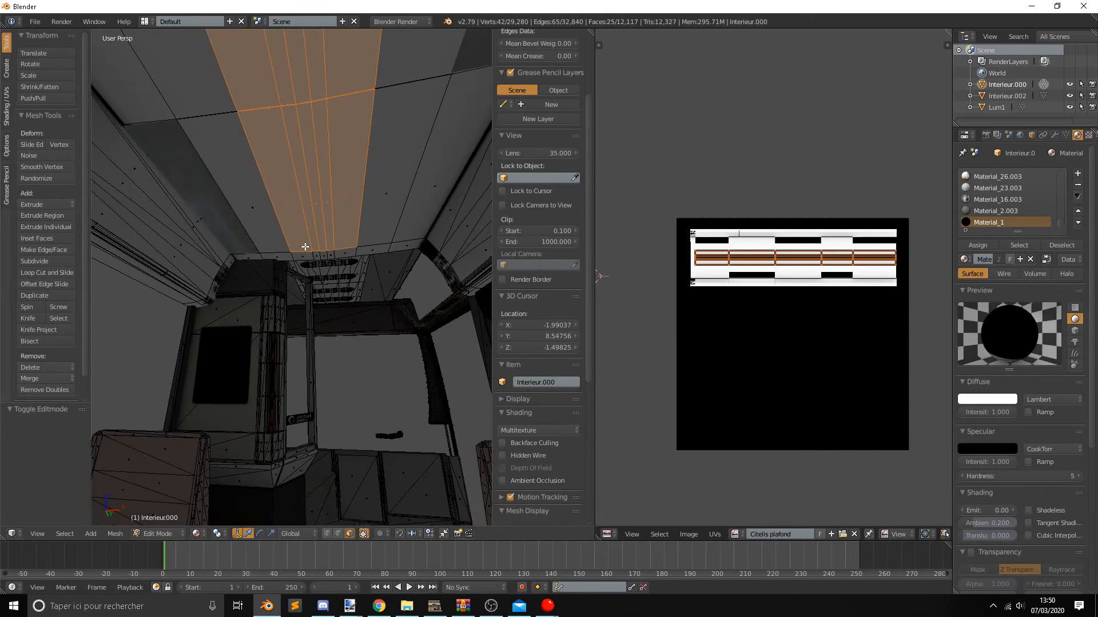
Flip the normals of the selected central ceiling strip and return to Object Mode.
key("ctrl+f")
left_click(305, 247)
scroll(305, 247, "down", 5)
key("Tab")
middle_click_drag(312, 257, 332, 293)
scroll(331, 293, "down", 8)
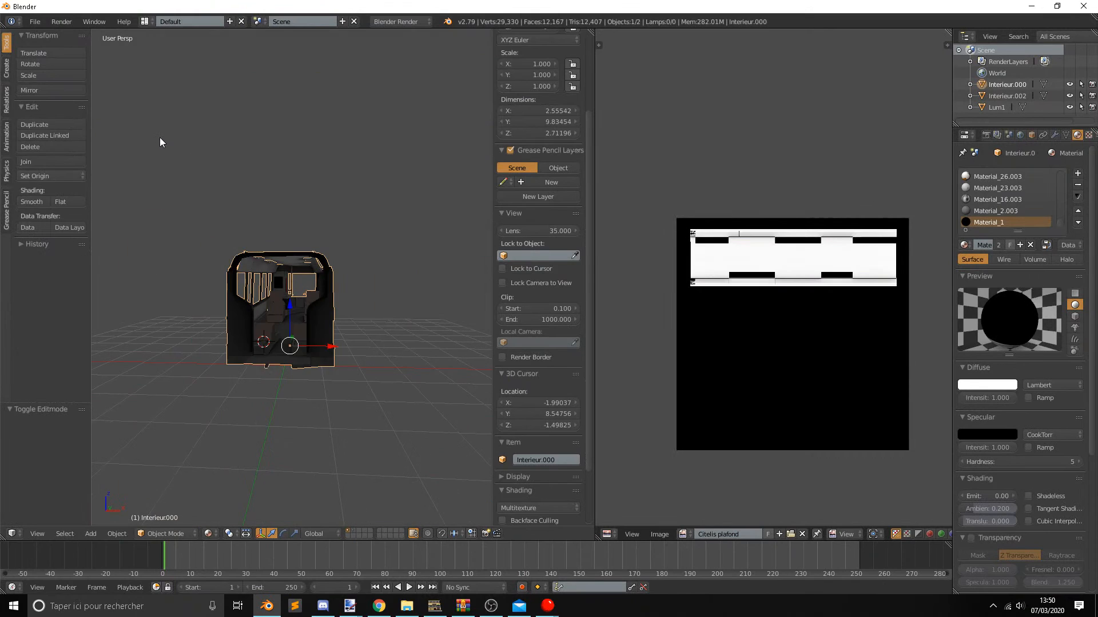
Export the selected interior object in DirectX format, overwriting interier.x in the exportation folder.
left_click(35, 21)
left_click(34, 21)
mouse_move(69, 253)
left_click(215, 355)
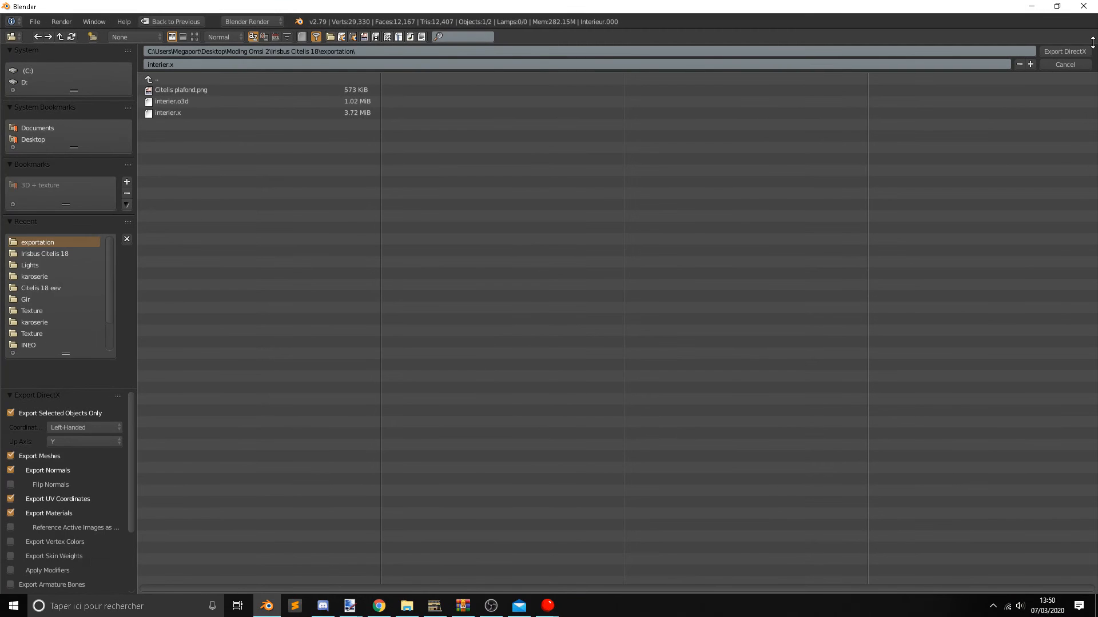
left_click(1063, 52)
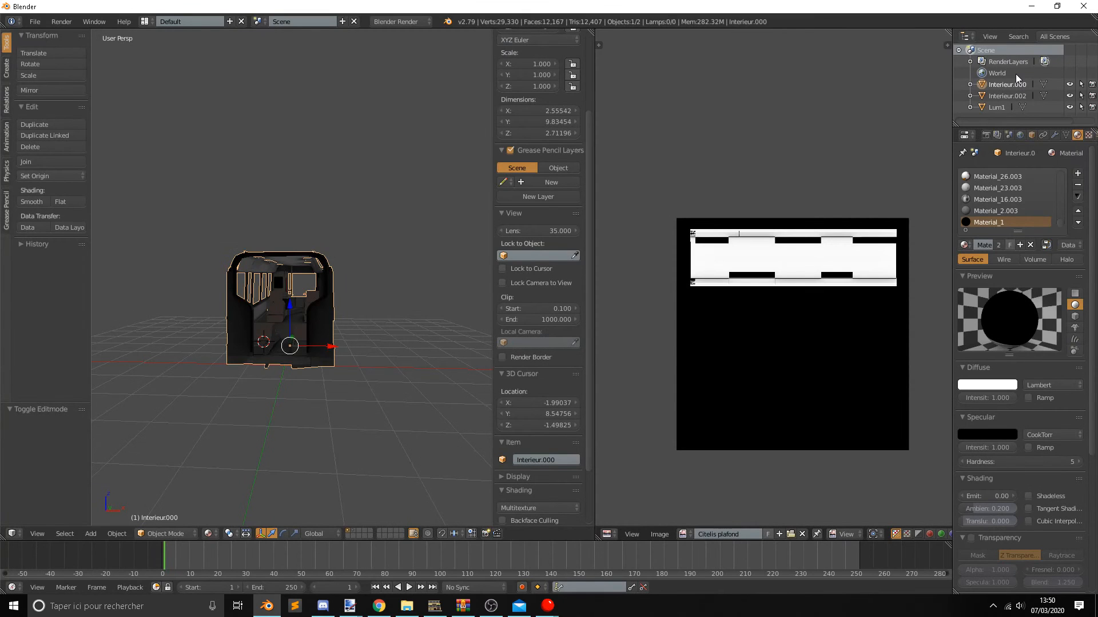
Switch to Omsi X to O3D Converter and convert the updated interier.x to O3D.
left_click(435, 606)
left_click(452, 375)
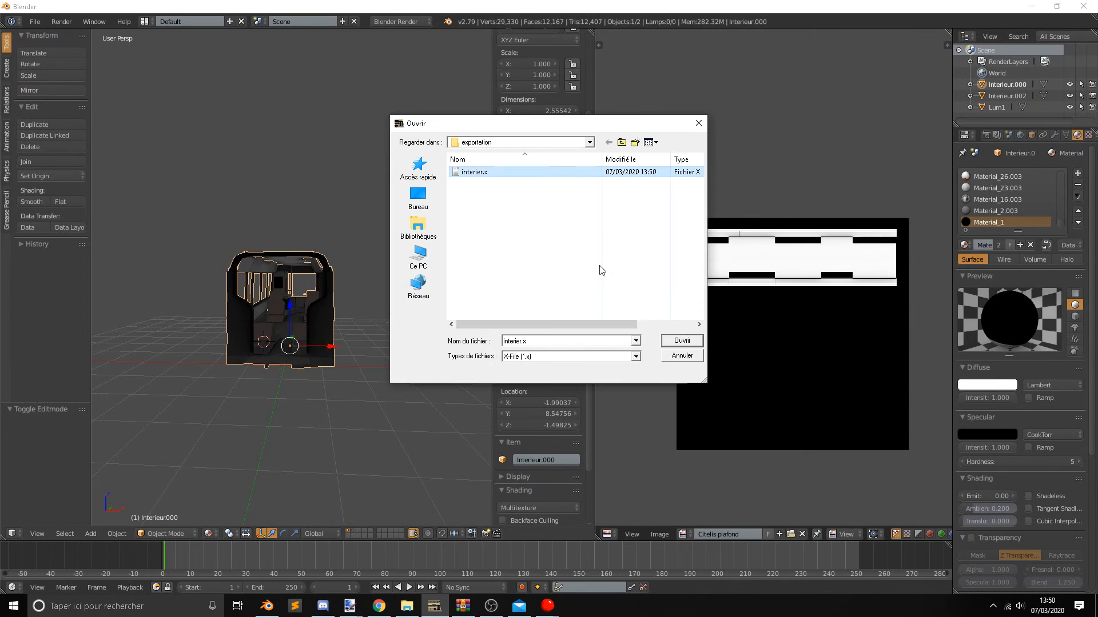
left_click(688, 345)
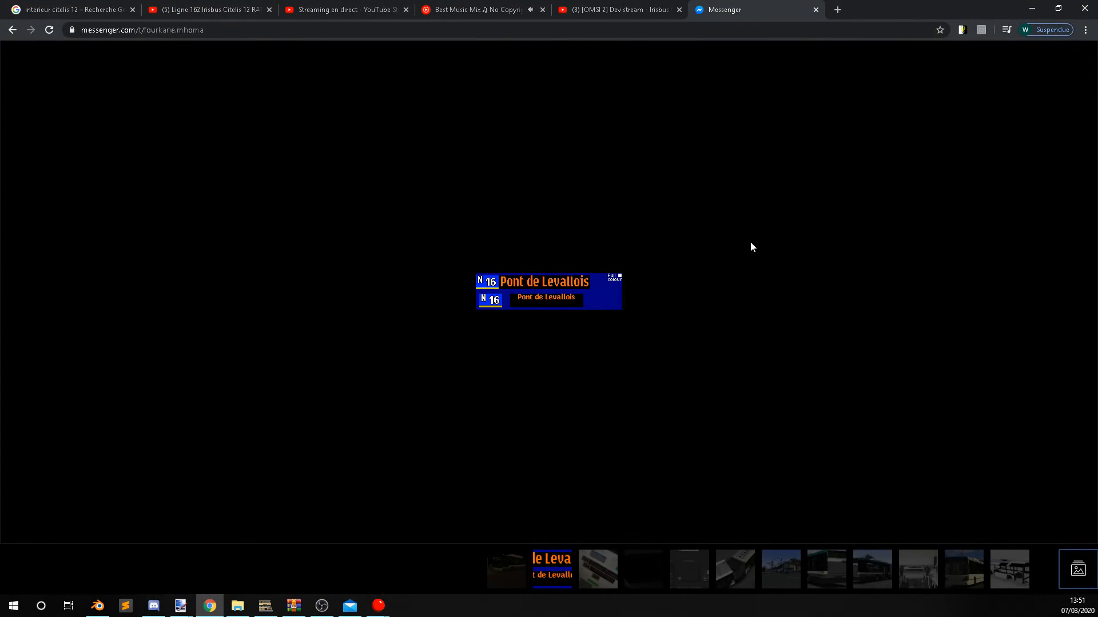
Look at the destination display picture in Messenger, close it and read the conversation.
scroll(652, 293, "up", 1, "ctrl")
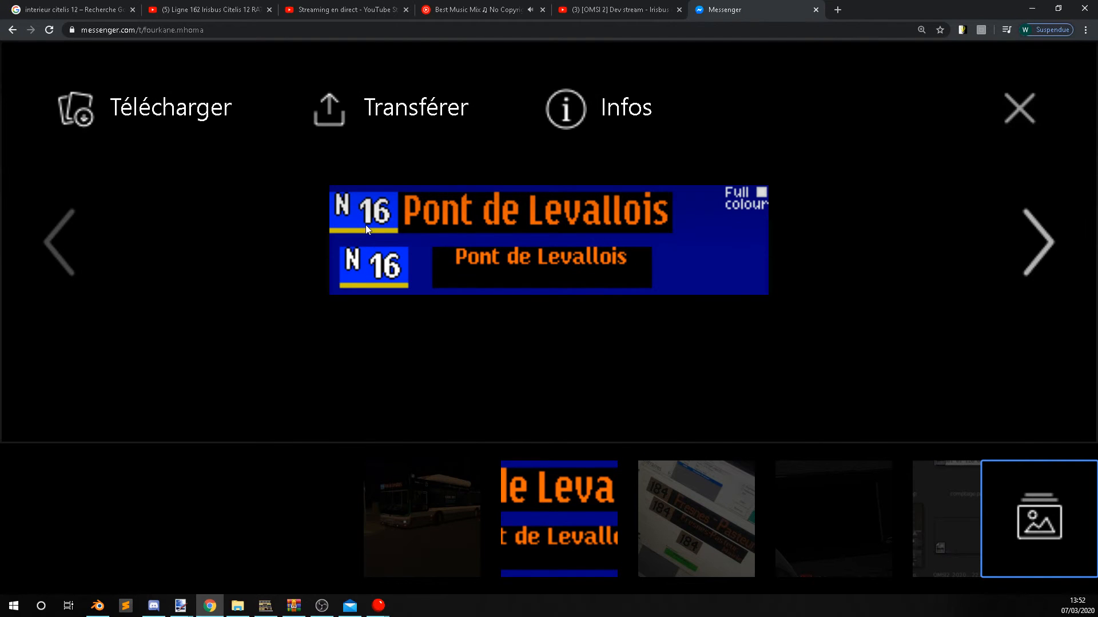
left_click(1019, 108)
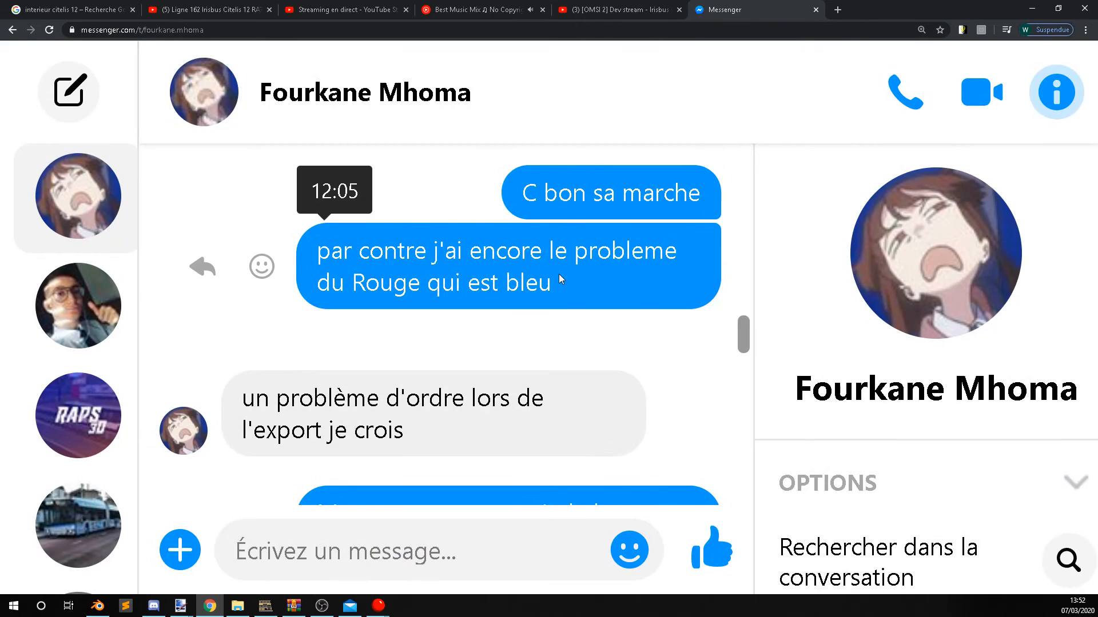
scroll(558, 273, "down", 5, "ctrl")
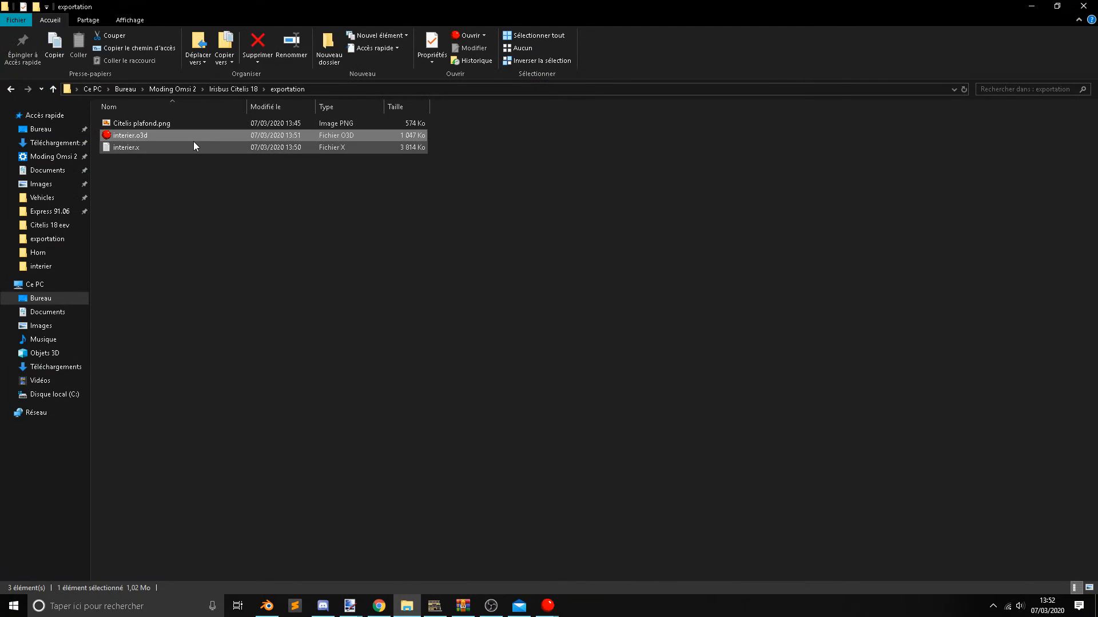
Open the newly converted interier.o3d in 3D Object Converter and examine the ceiling from the open end.
double_click(191, 139)
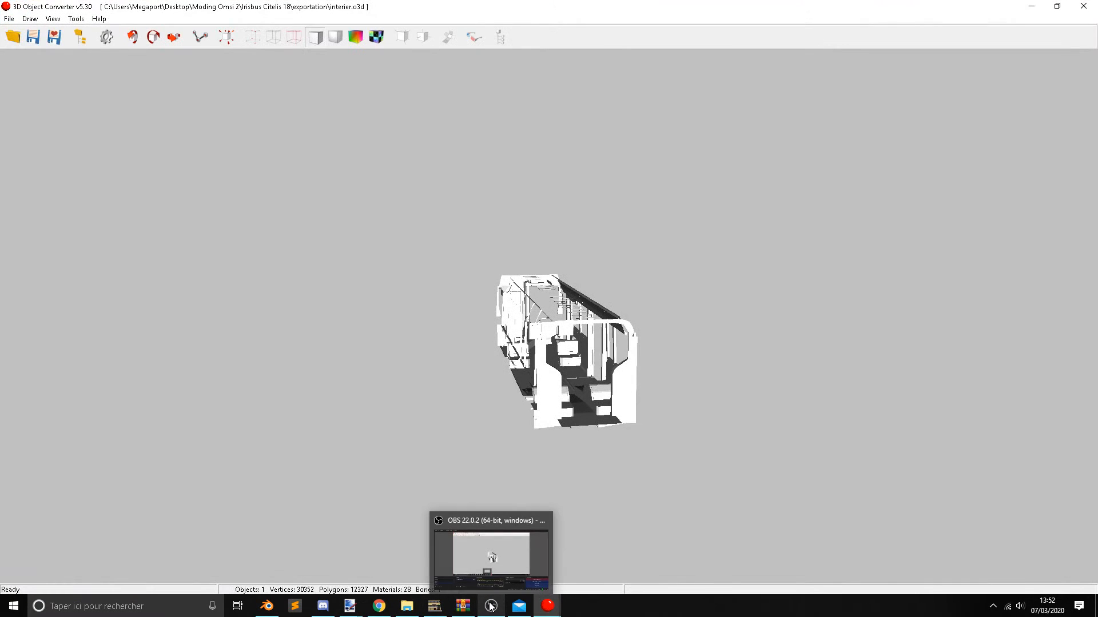
left_click(491, 606)
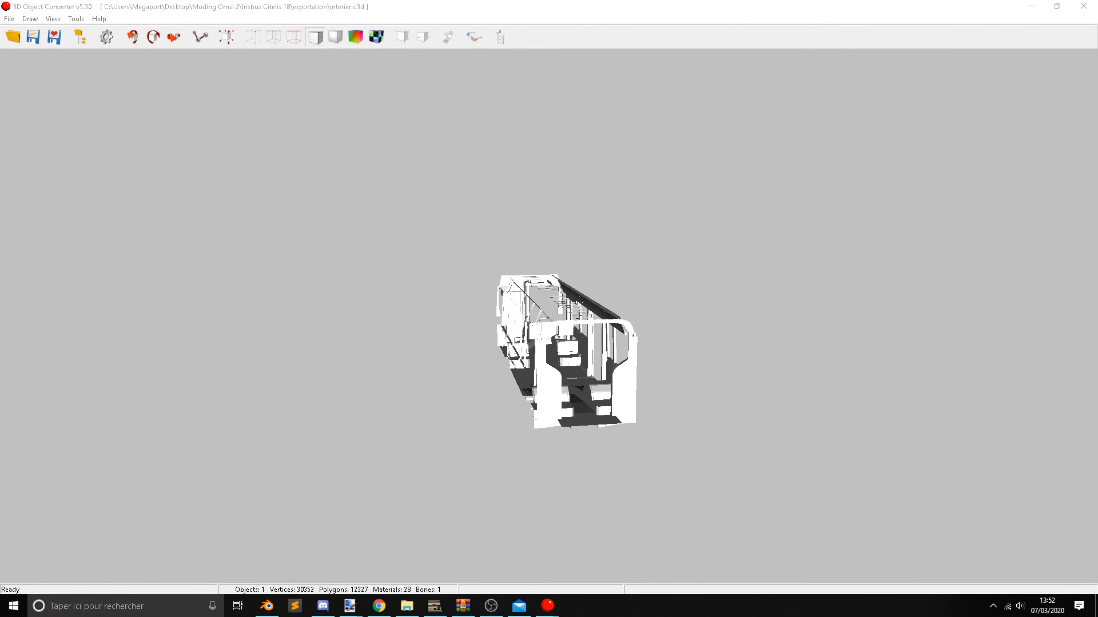
left_click_drag(637, 280, 566, 327)
scroll(561, 329, "up", 3)
scroll(567, 326, "up", 4)
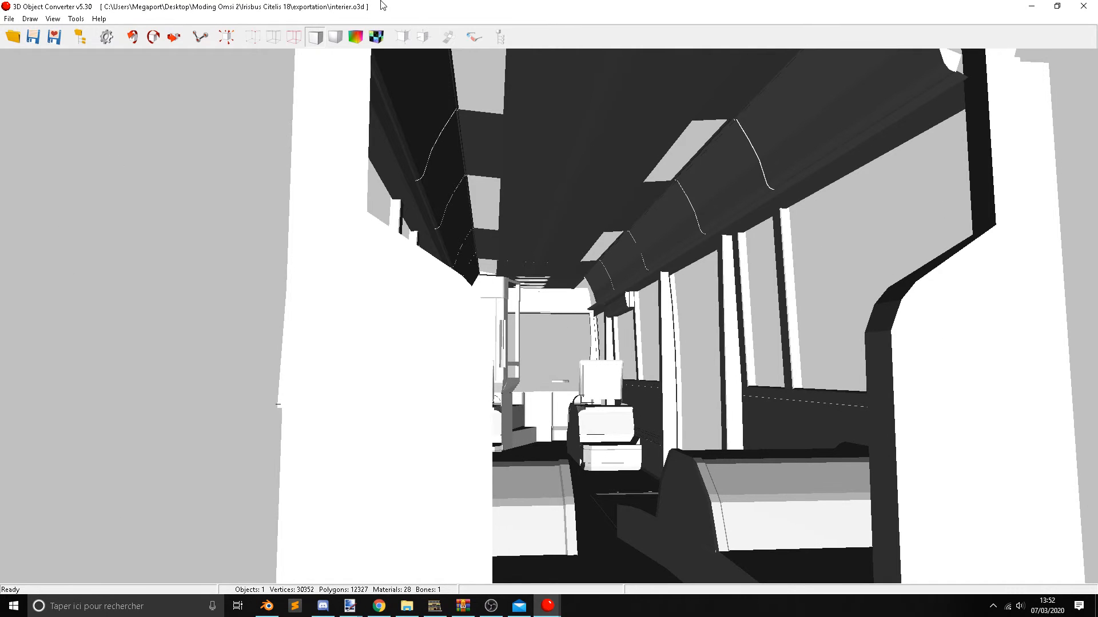
Display the interior model with its textures and dismiss all missing-texture warnings.
left_click(377, 39)
left_click(521, 338)
left_click(543, 330)
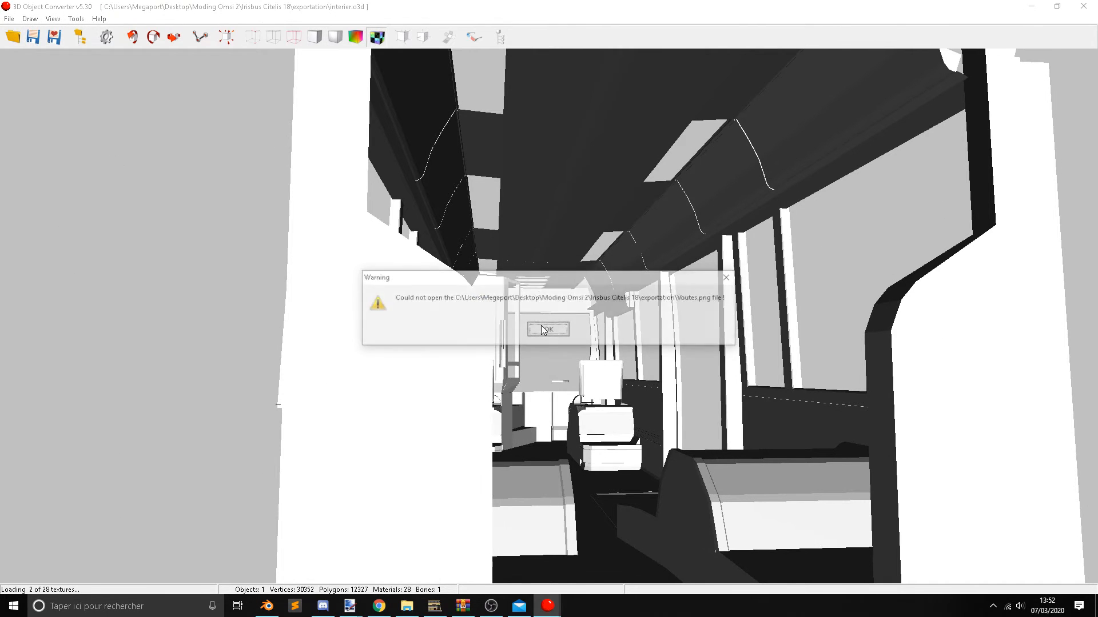
left_click(543, 330)
left_click(543, 330)
left_click(543, 330)
left_click(543, 330)
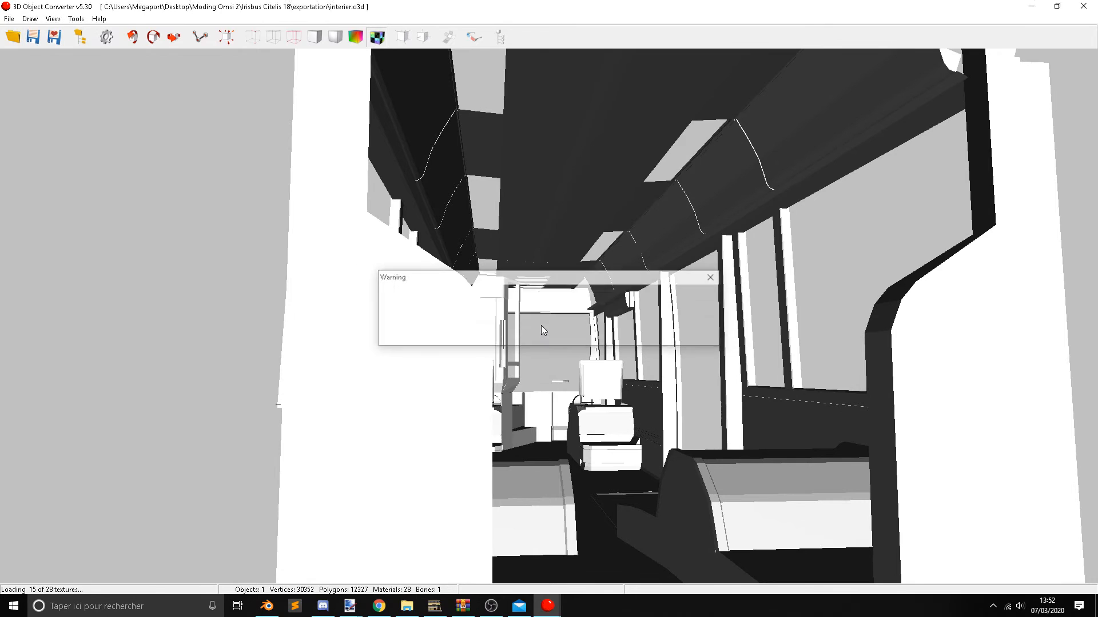
left_click(543, 330)
left_click(543, 330)
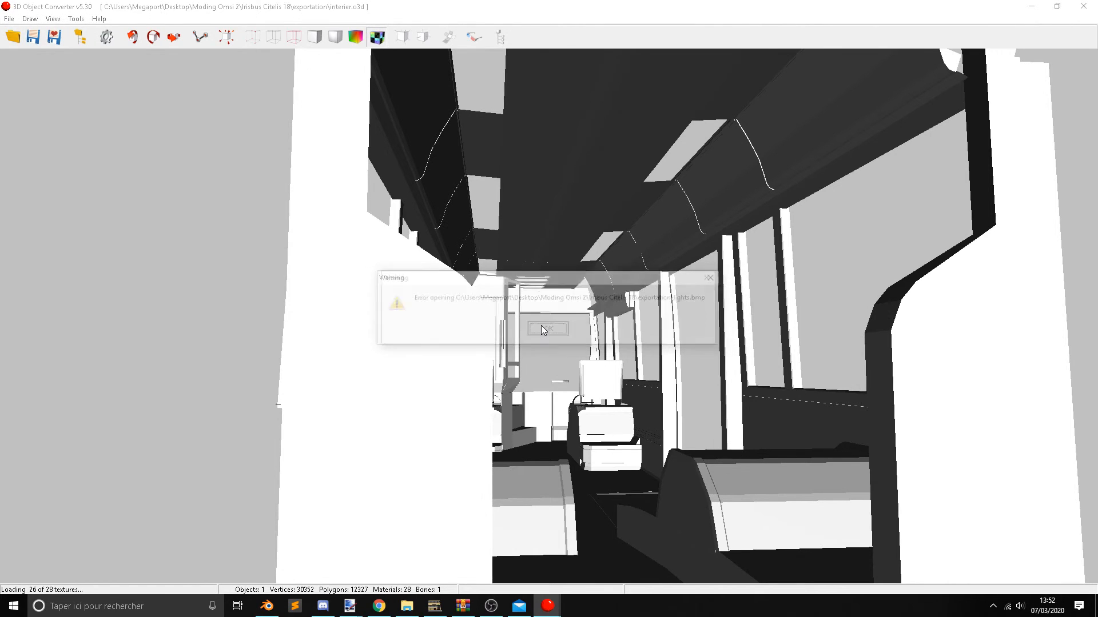
left_click(543, 329)
Rotate the textured interior to inspect the ceiling, and close 3D Object Converter.
left_click_drag(595, 313, 713, 291)
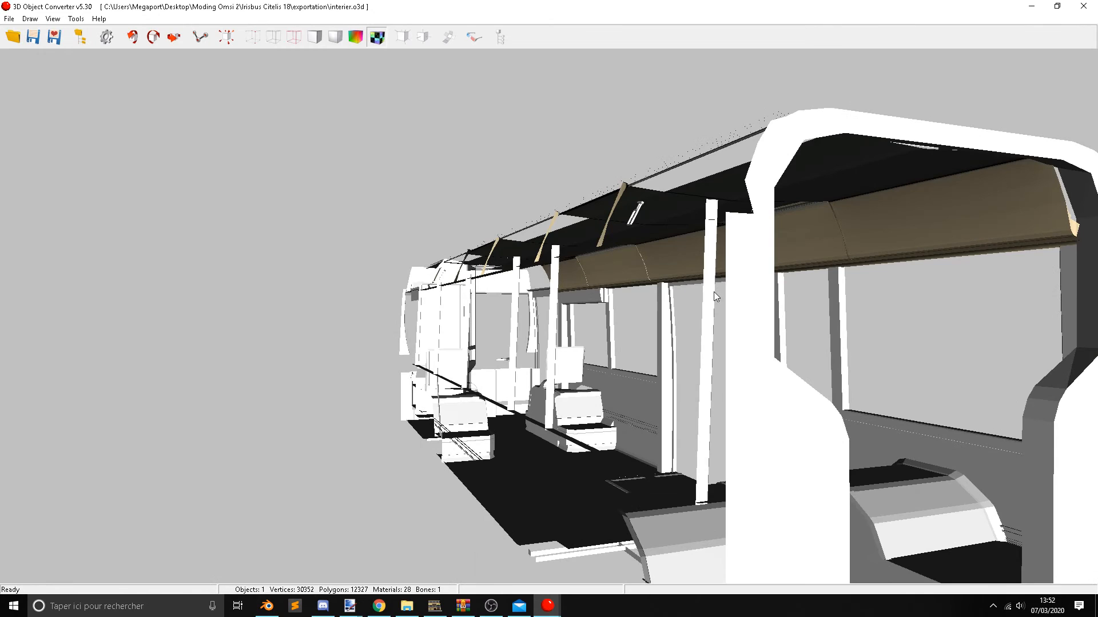
double_click(750, 290)
left_click(1083, 6)
Copy interier.o3d from the exportation folder, check the Irisbus_Citelis KV interier folder and go back to Vehicles.
left_click(194, 138)
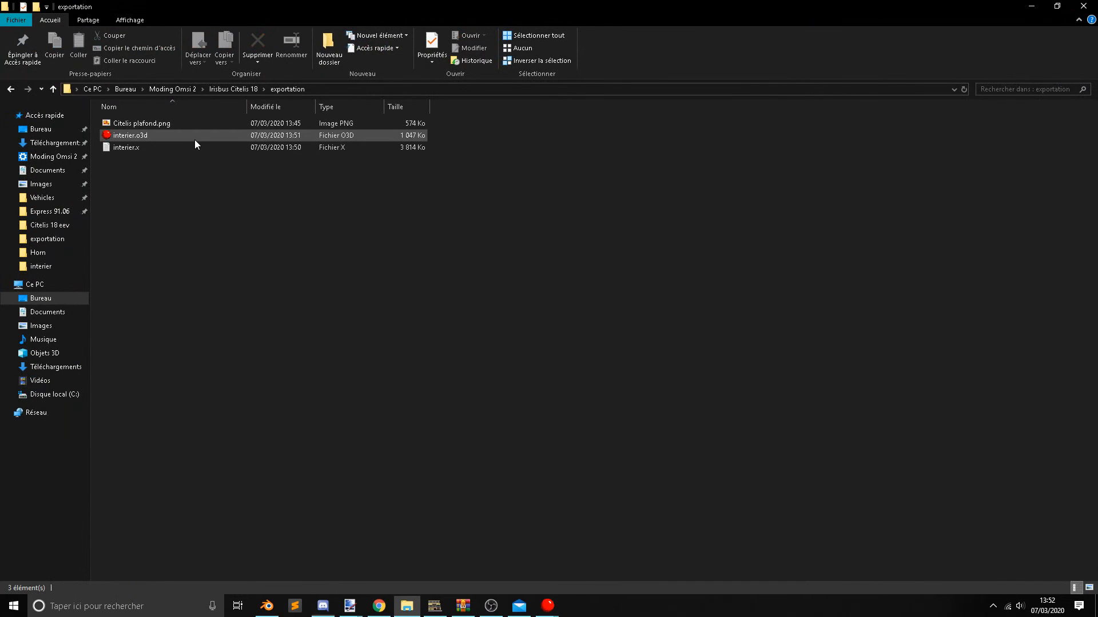
left_click(42, 197)
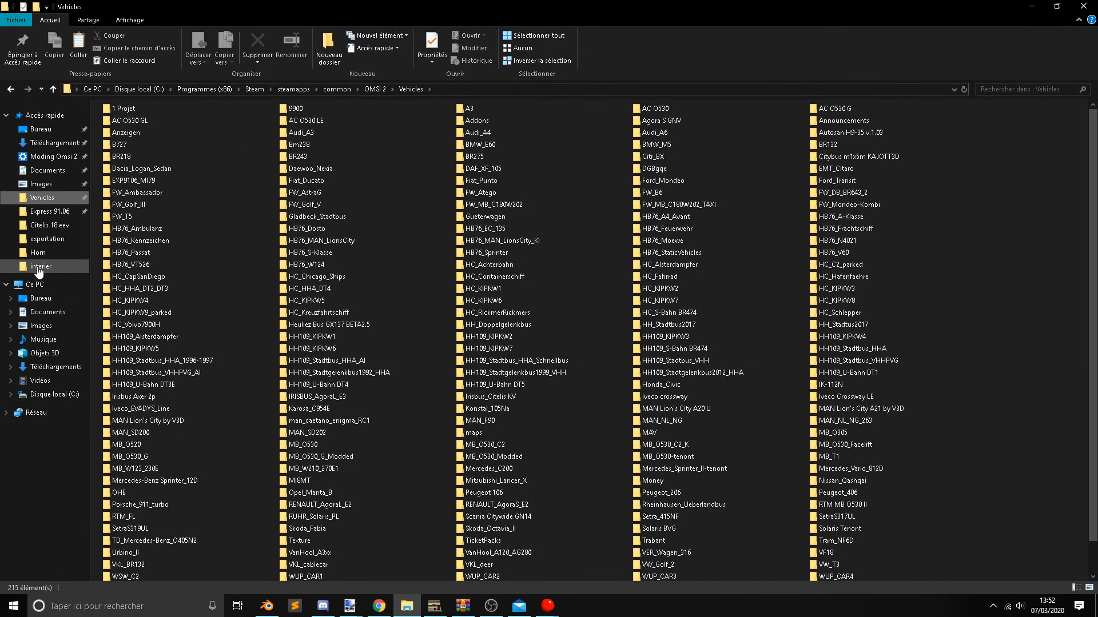
left_click(40, 266)
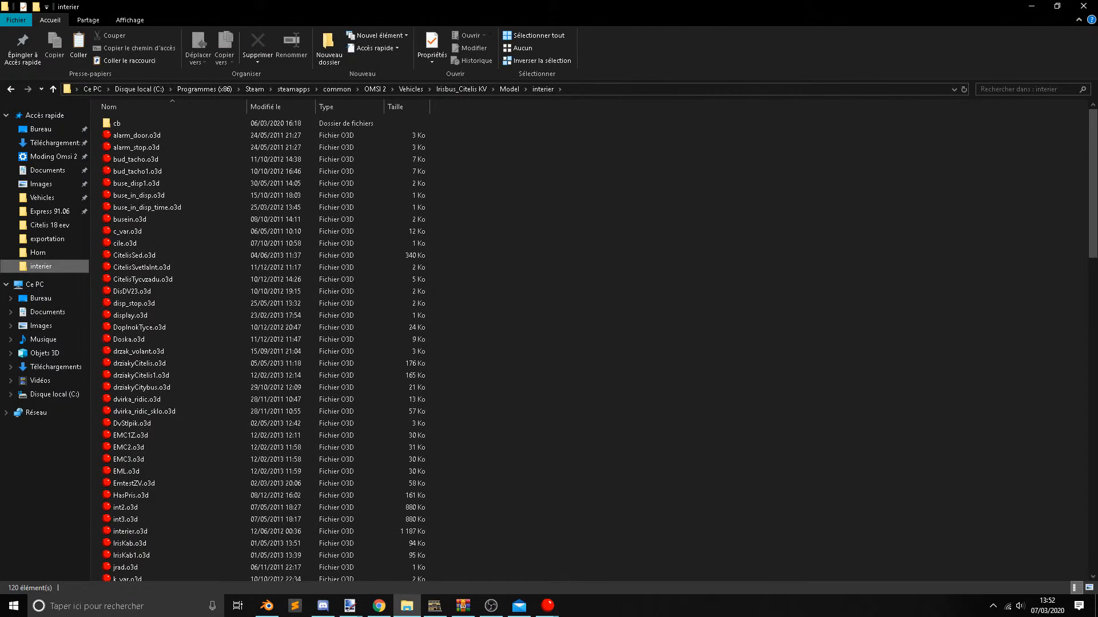
left_click(379, 606)
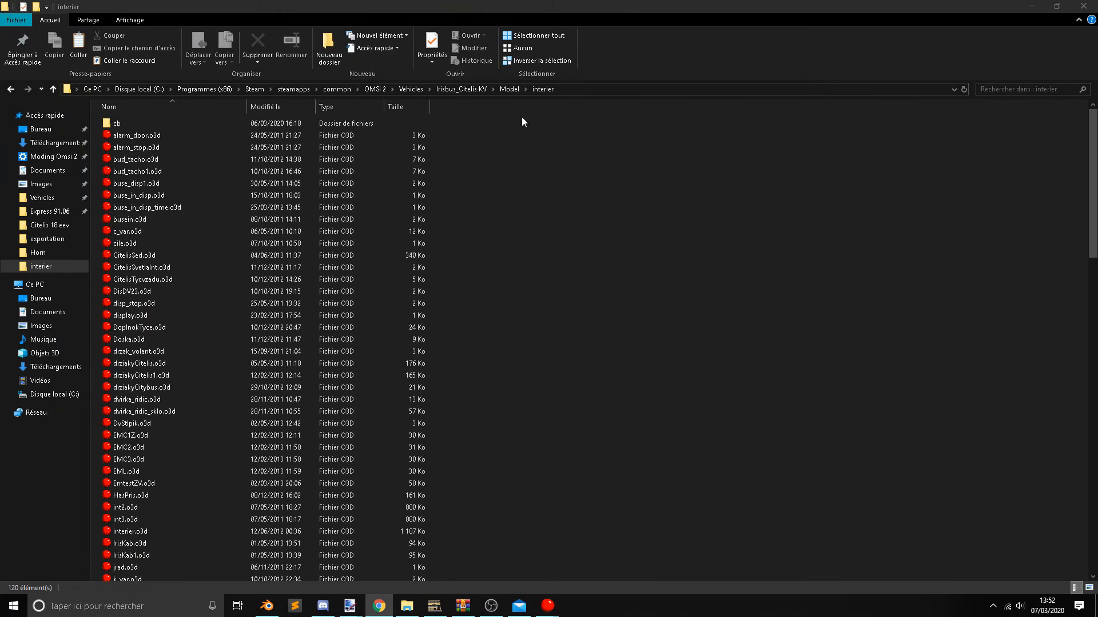
left_click(512, 89)
left_click(415, 90)
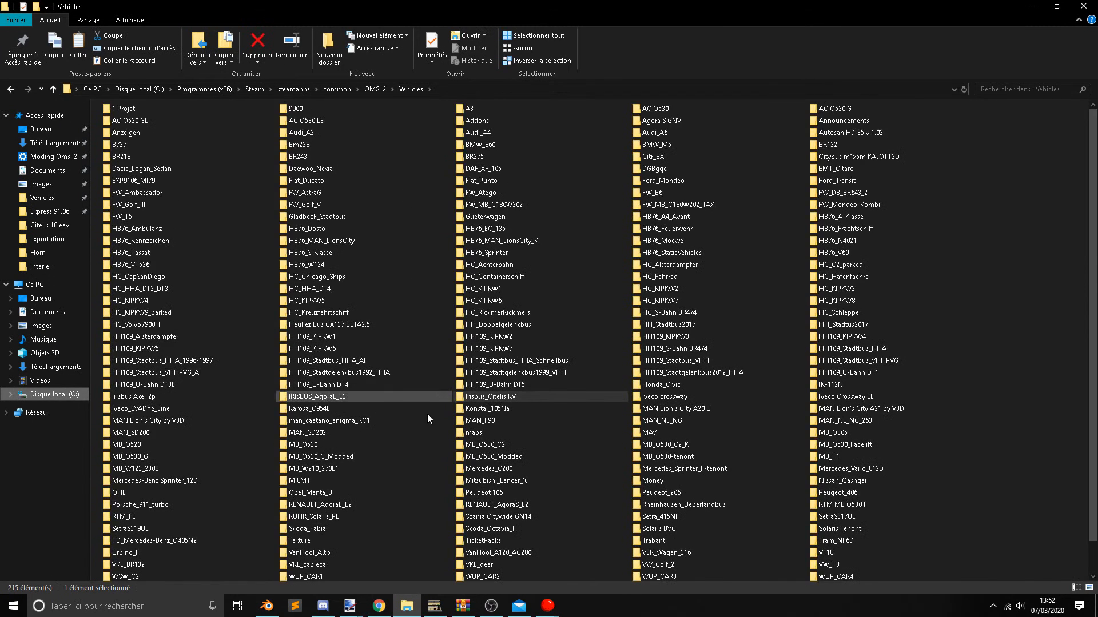
Paste interier.o3d into the IRISBUS_AgoraL_E3 Model\18m_main\Interieur folder, replacing the existing file.
double_click(427, 392)
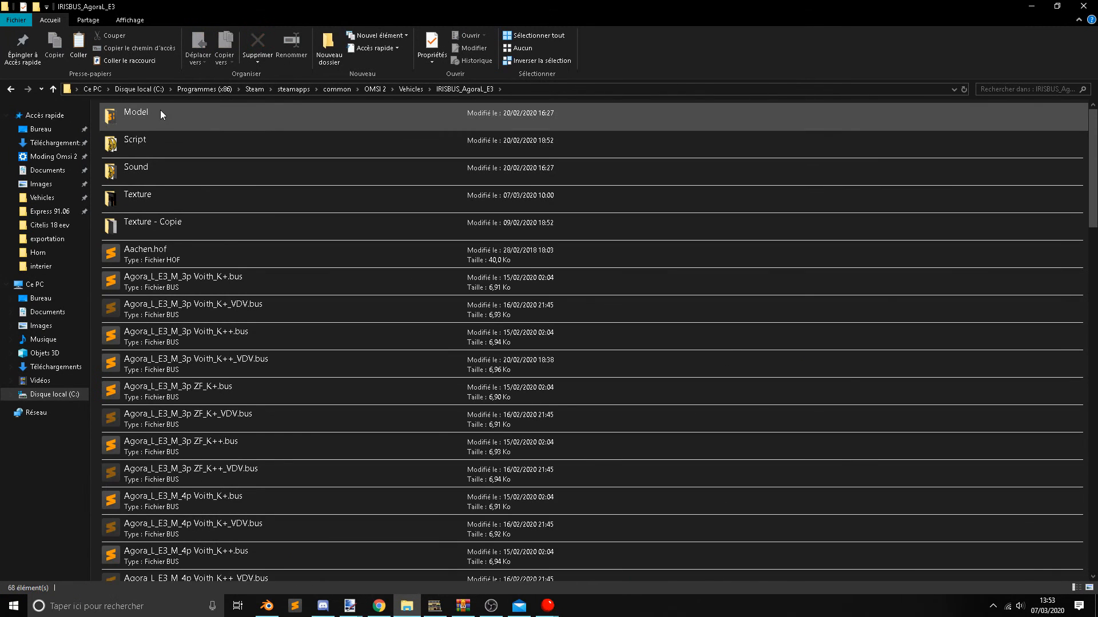
double_click(160, 109)
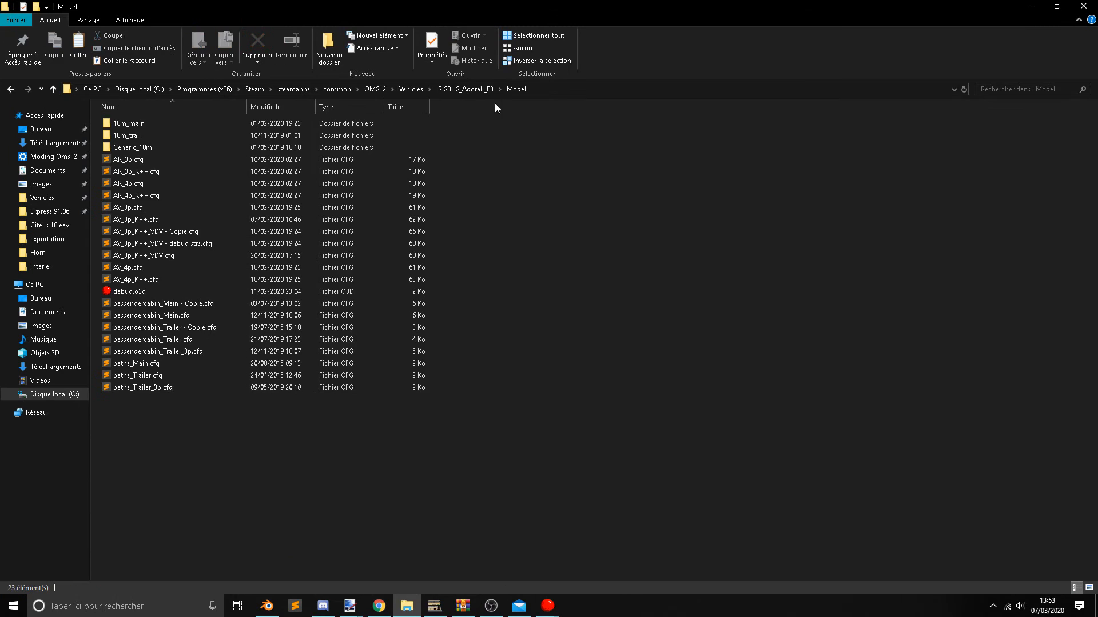
double_click(222, 121)
double_click(200, 133)
key("ctrl+v")
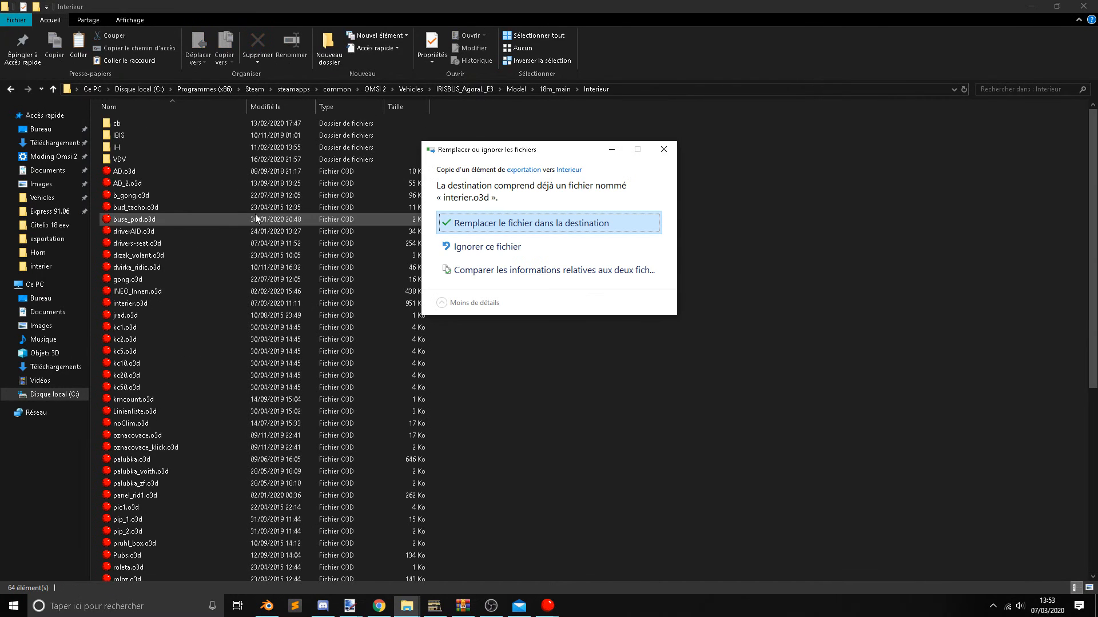
left_click(530, 227)
Launch OMSI 2 from Steam.
left_click(993, 606)
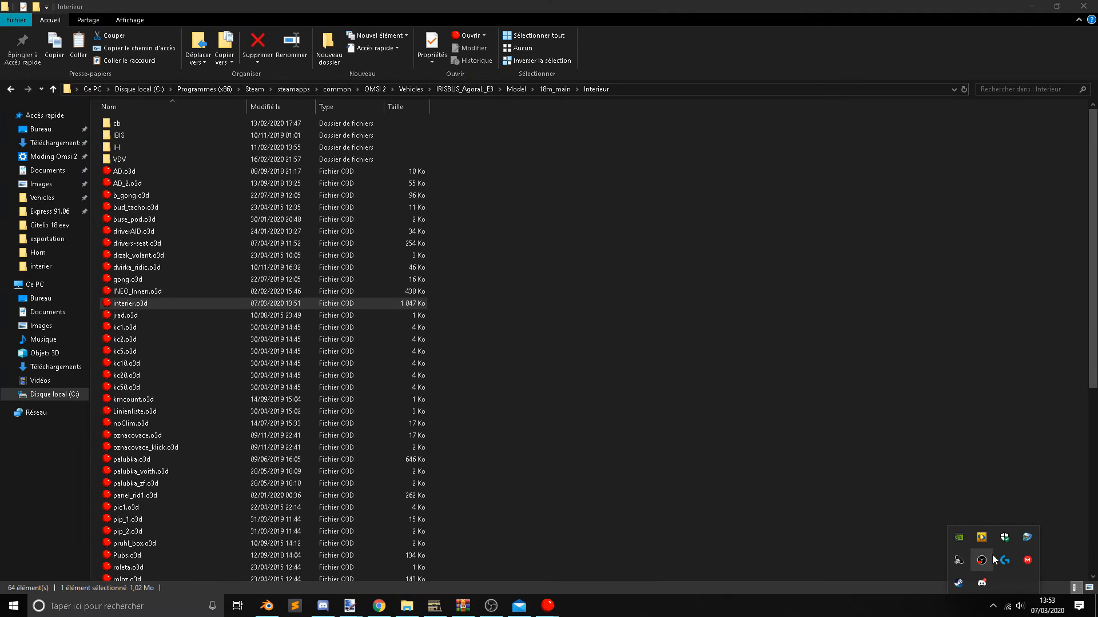
right_click(974, 584)
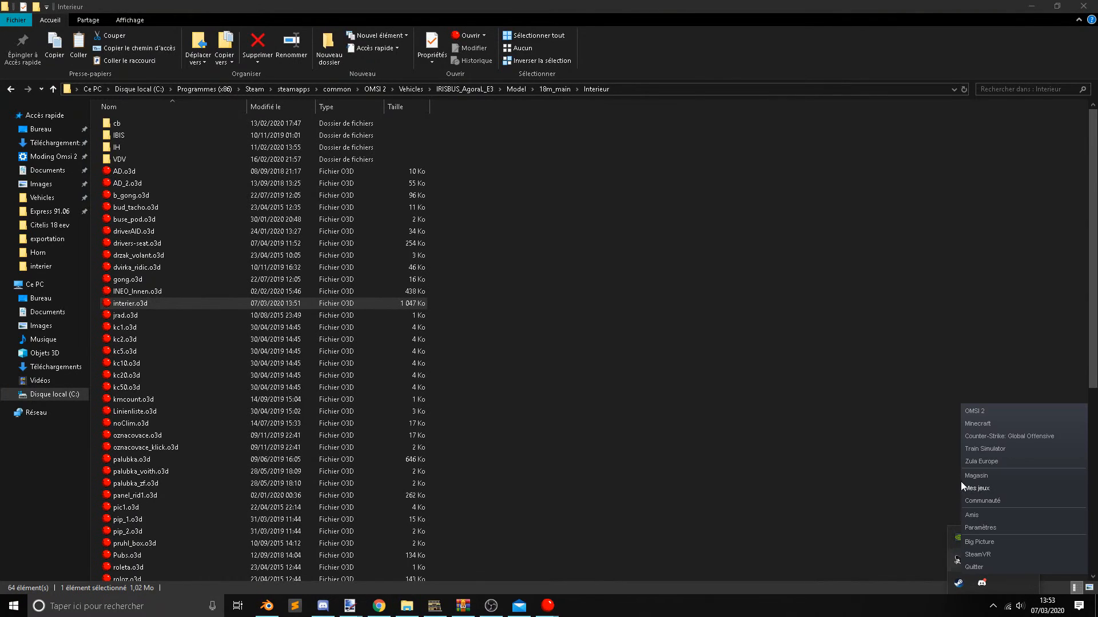
left_click(976, 411)
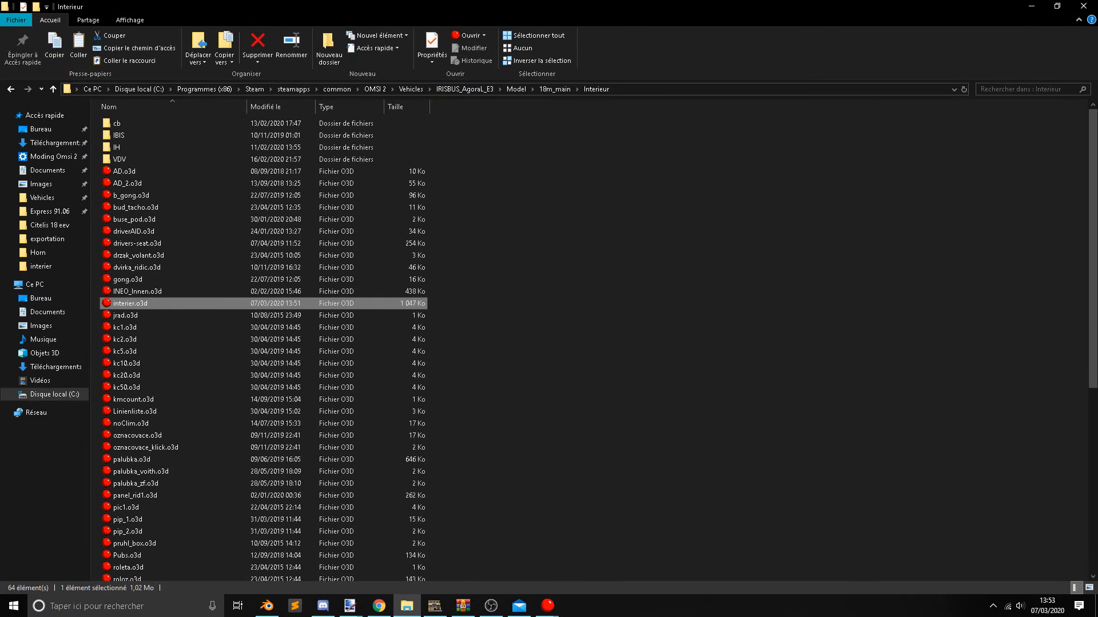
Switch to Blender and examine the Interieur.000 bus model from inside the cabin and from outside.
left_click(379, 605)
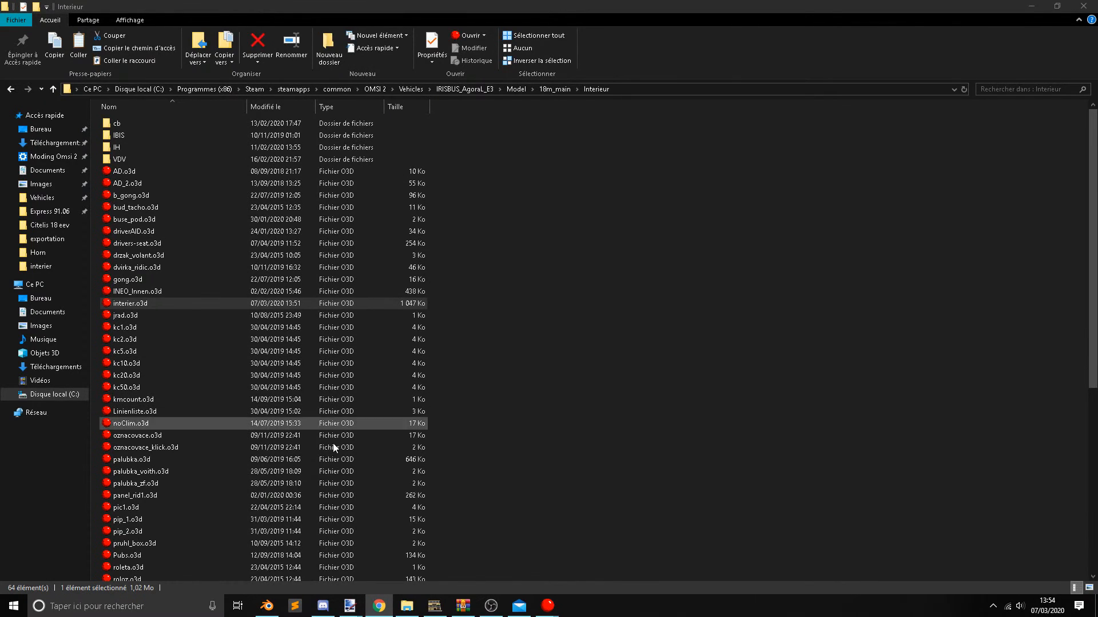
left_click(658, 382)
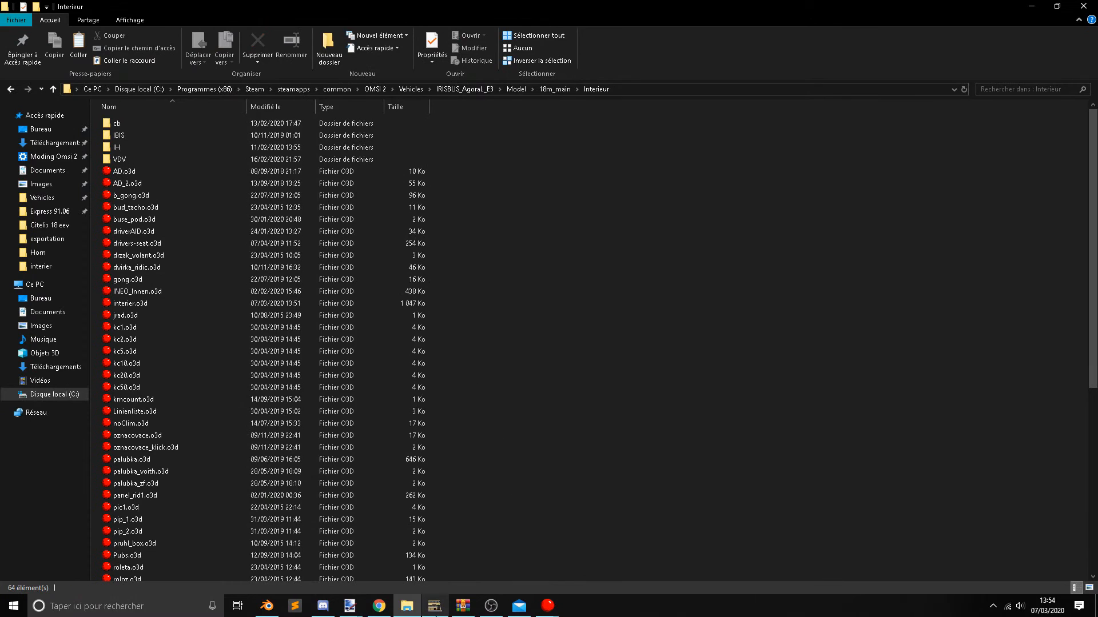
left_click(266, 607)
middle_click_drag(380, 306, 338, 312)
scroll(336, 311, "up", 4)
scroll(262, 295, "up", 3)
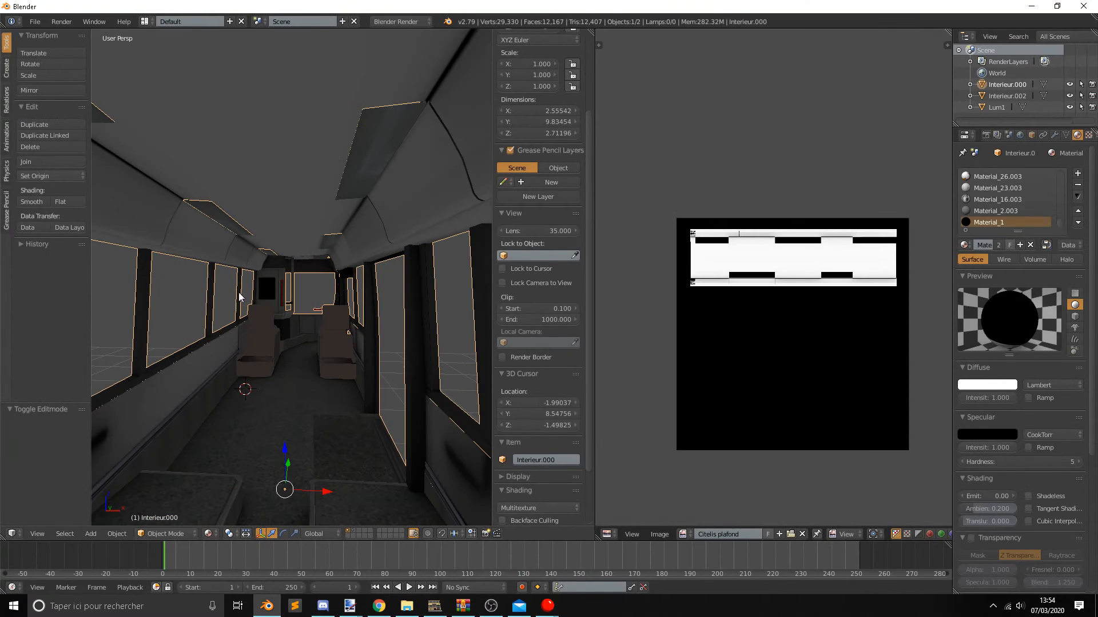
middle_click_drag(385, 269, 295, 236)
scroll(344, 259, "down", 4)
scroll(284, 314, "down", 2)
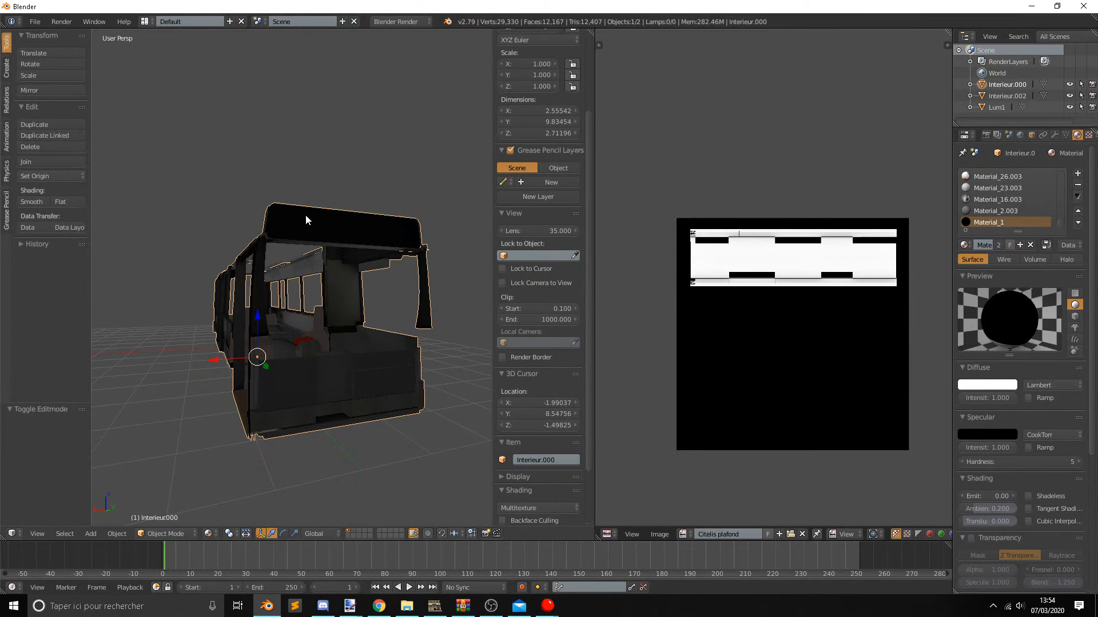
middle_click_drag(305, 220, 466, 317)
scroll(300, 229, "up", 4)
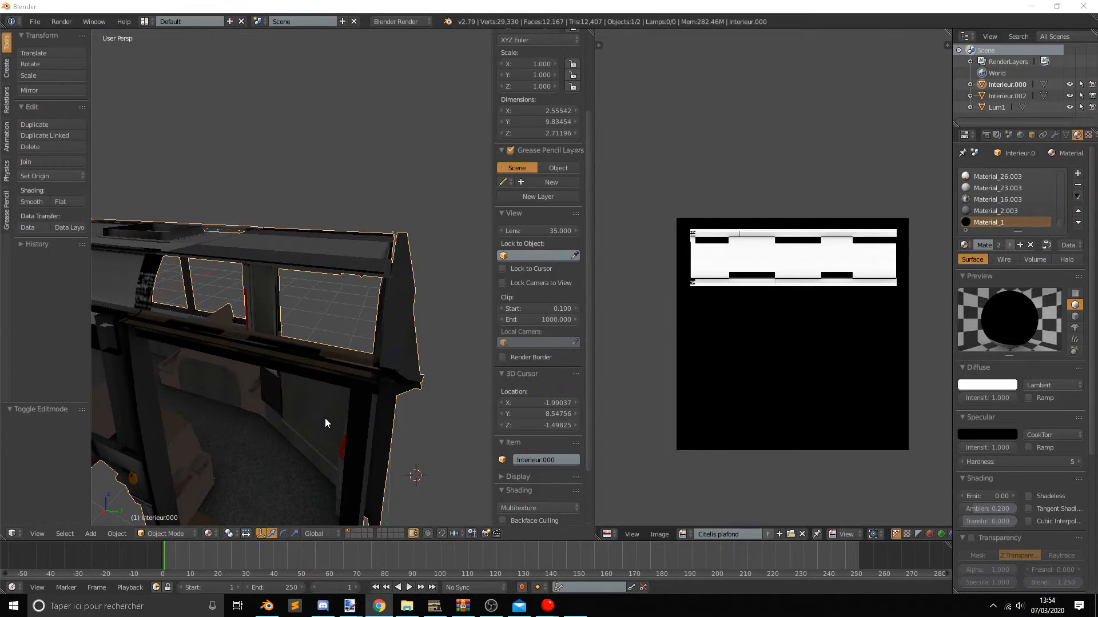
middle_click_drag(325, 417, 320, 393)
Switch to OMSI 2 and start playing the last game on the Innsbruck map.
mouse_move(576, 605)
mouse_move(581, 569)
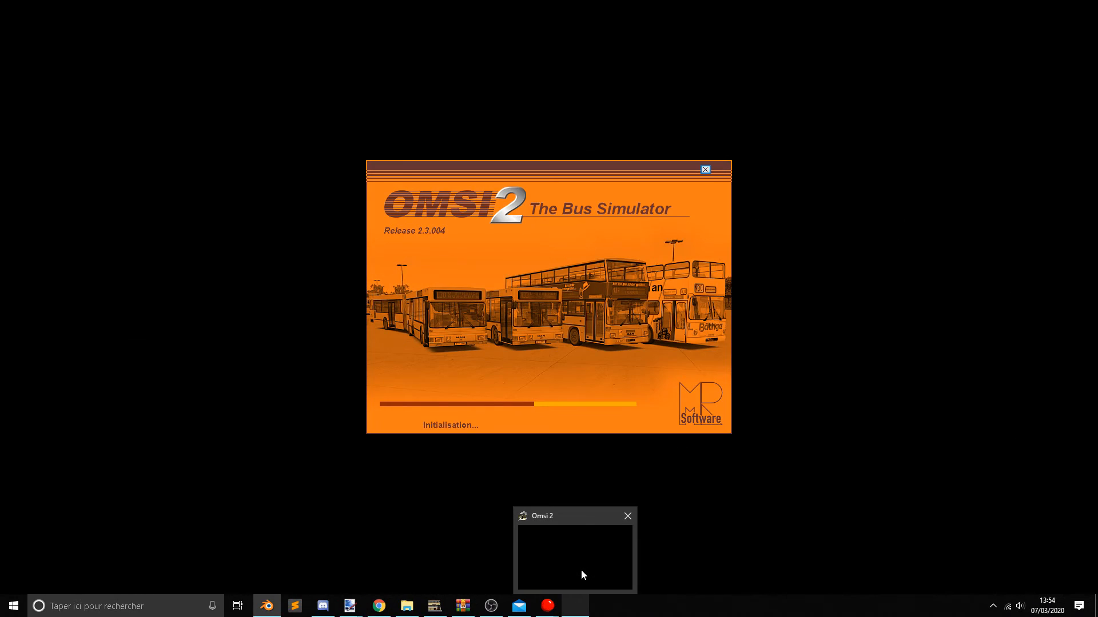
left_click(581, 569)
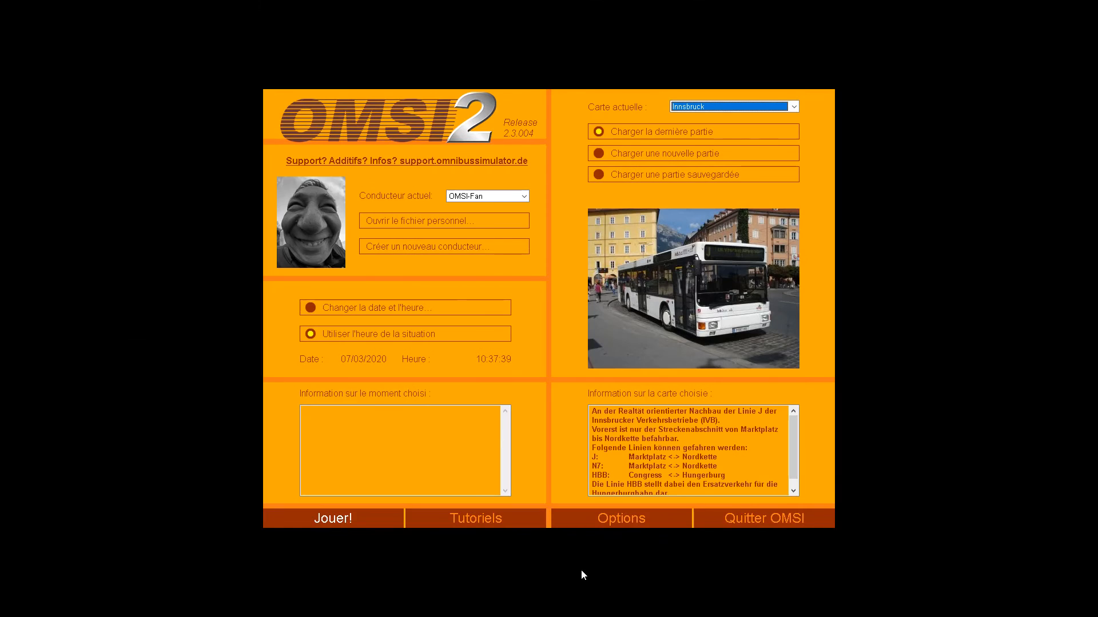
left_click(340, 526)
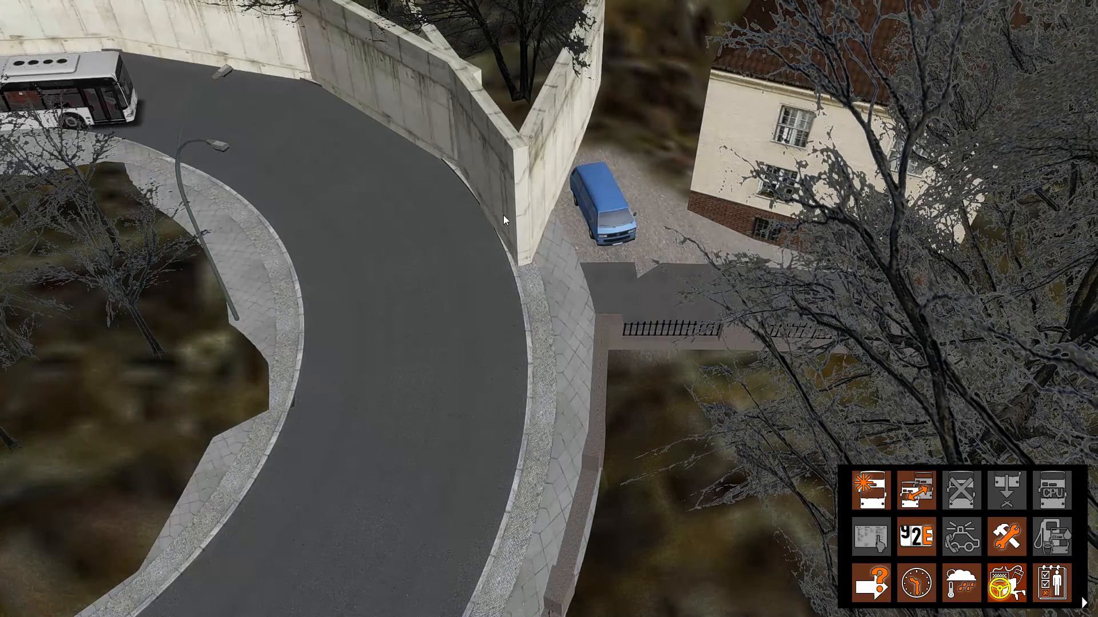
Decline the vehicle change, start adding a new vehicle and choose Irisbus as its manufacturer.
right_click_drag(504, 215, 371, 80)
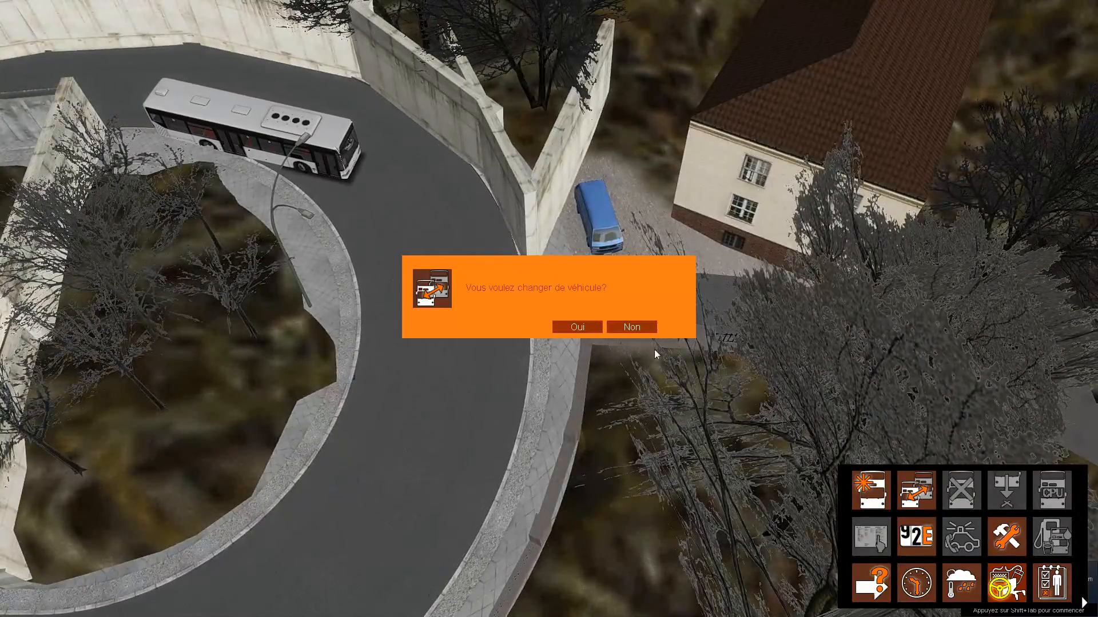
left_click(634, 328)
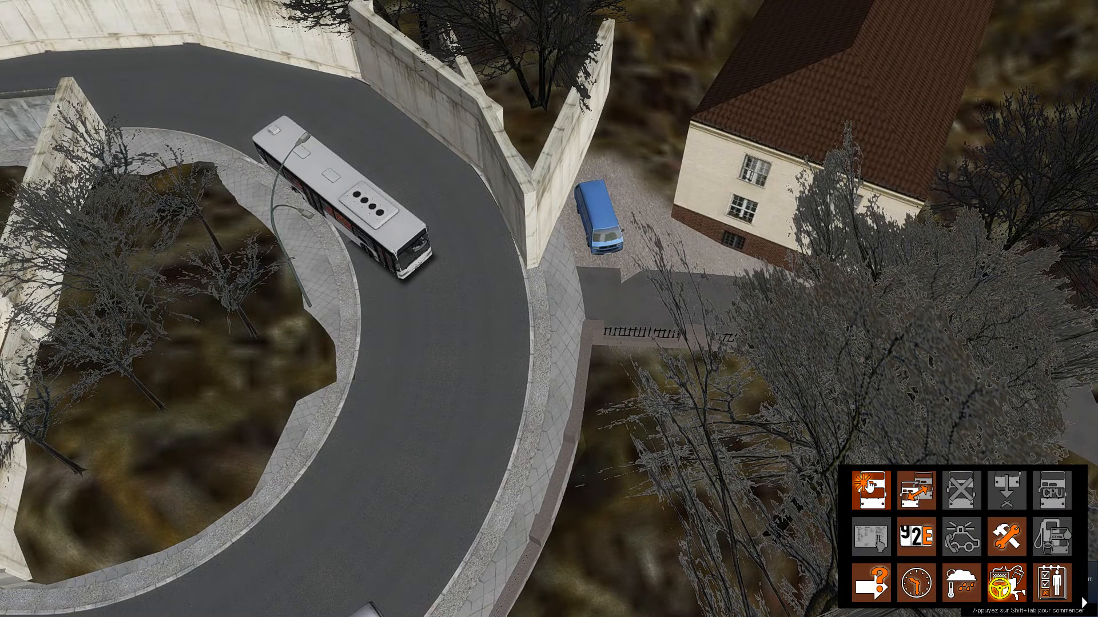
left_click(869, 485)
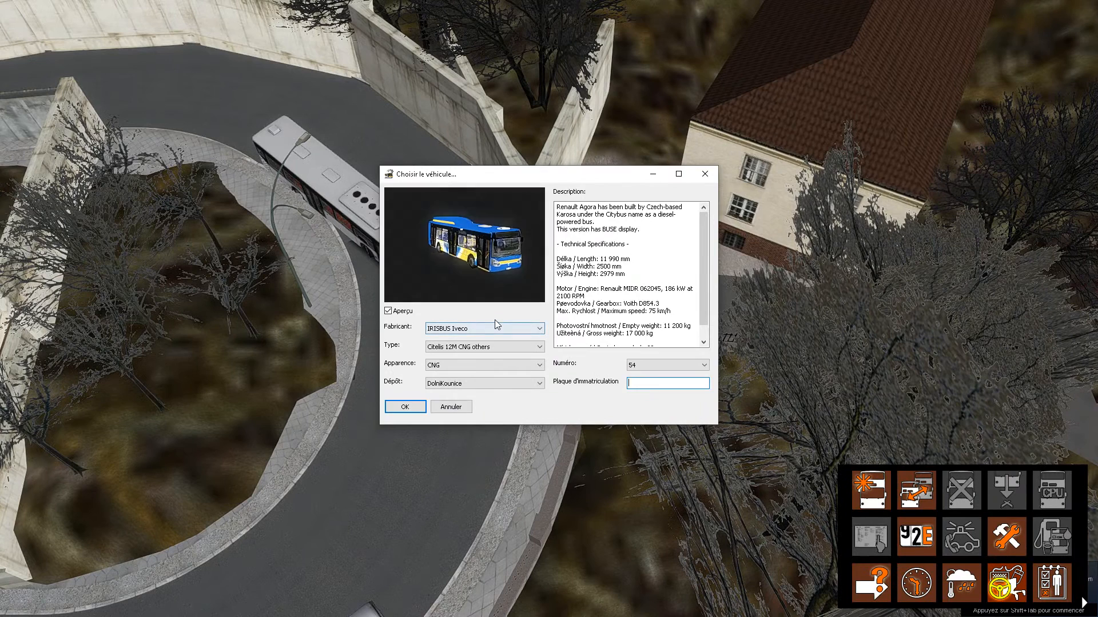
left_click(463, 328)
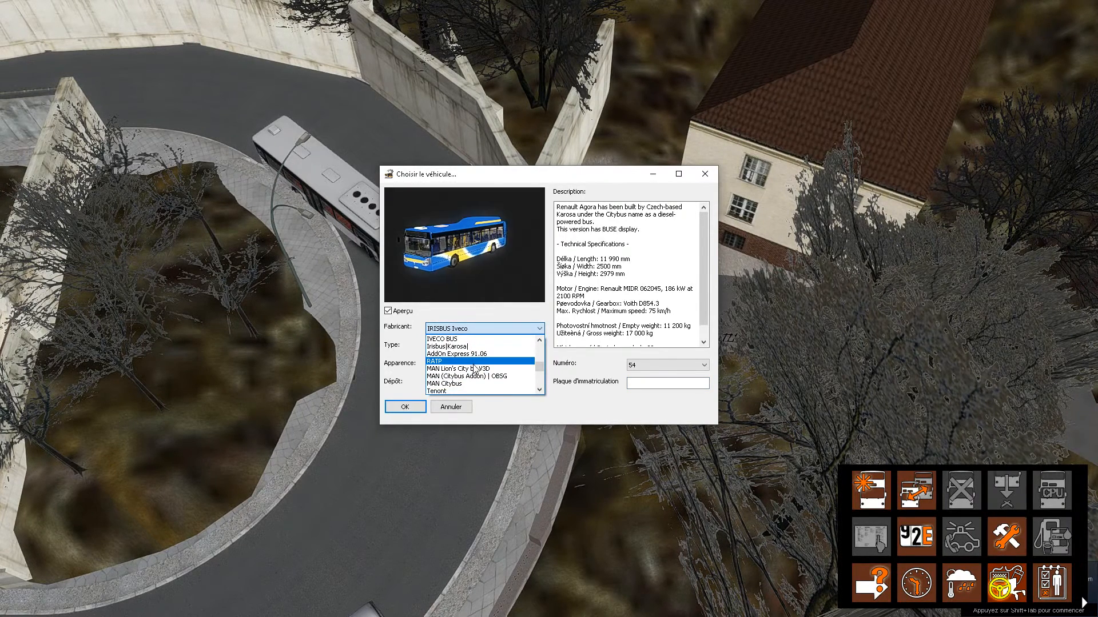
scroll(474, 368, "down", 4)
scroll(473, 368, "up", 4)
scroll(472, 370, "up", 1)
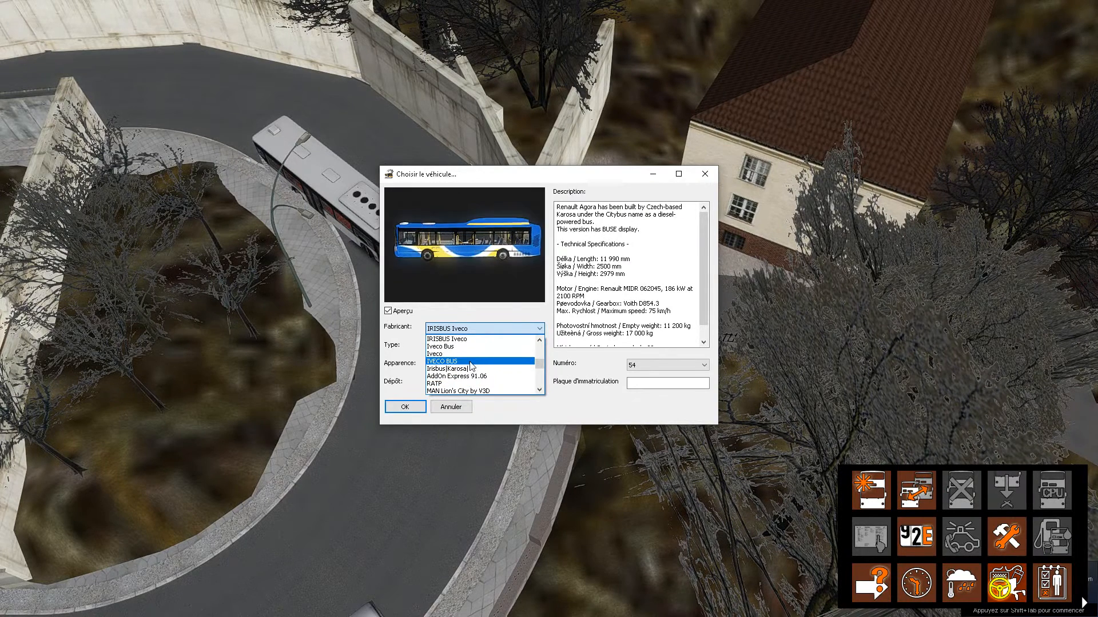
scroll(473, 362, "down", 3)
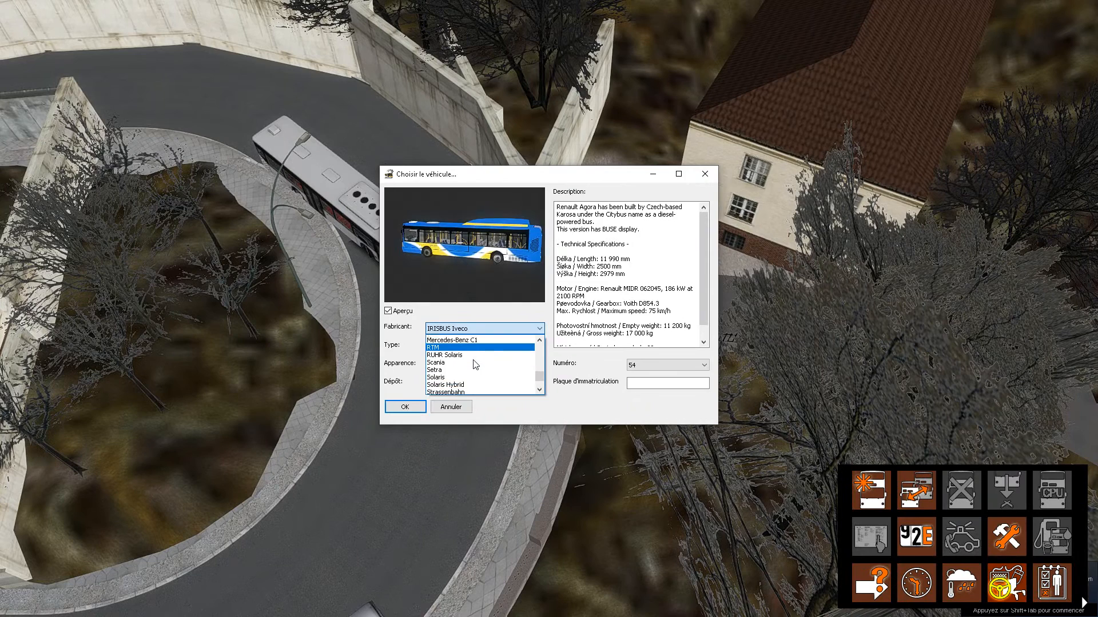
scroll(476, 363, "up", 2)
scroll(473, 361, "up", 3)
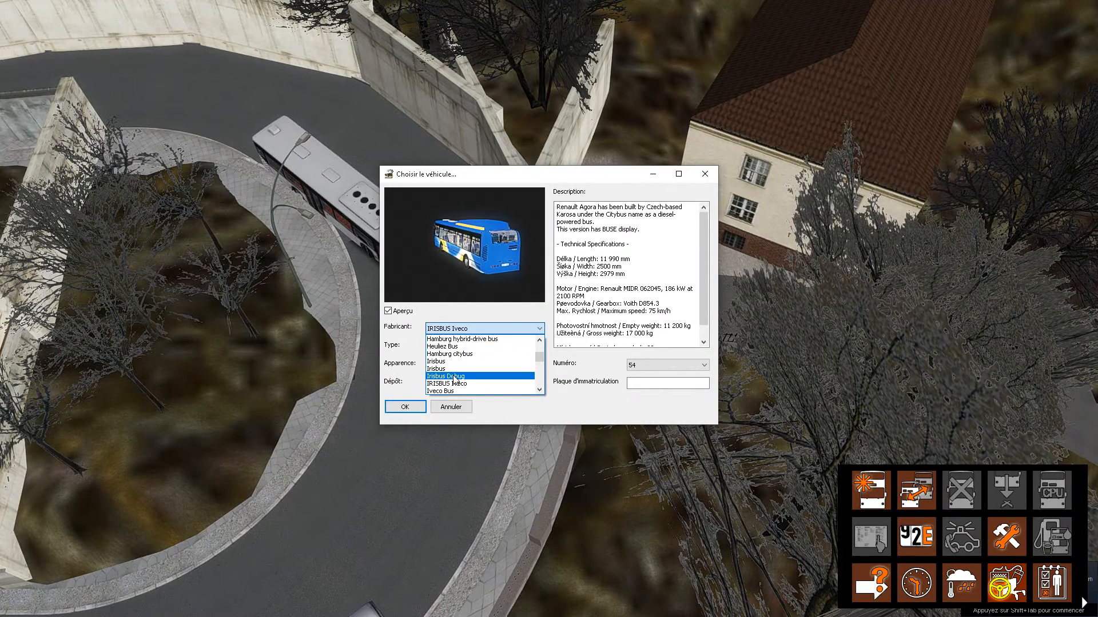
left_click(451, 372)
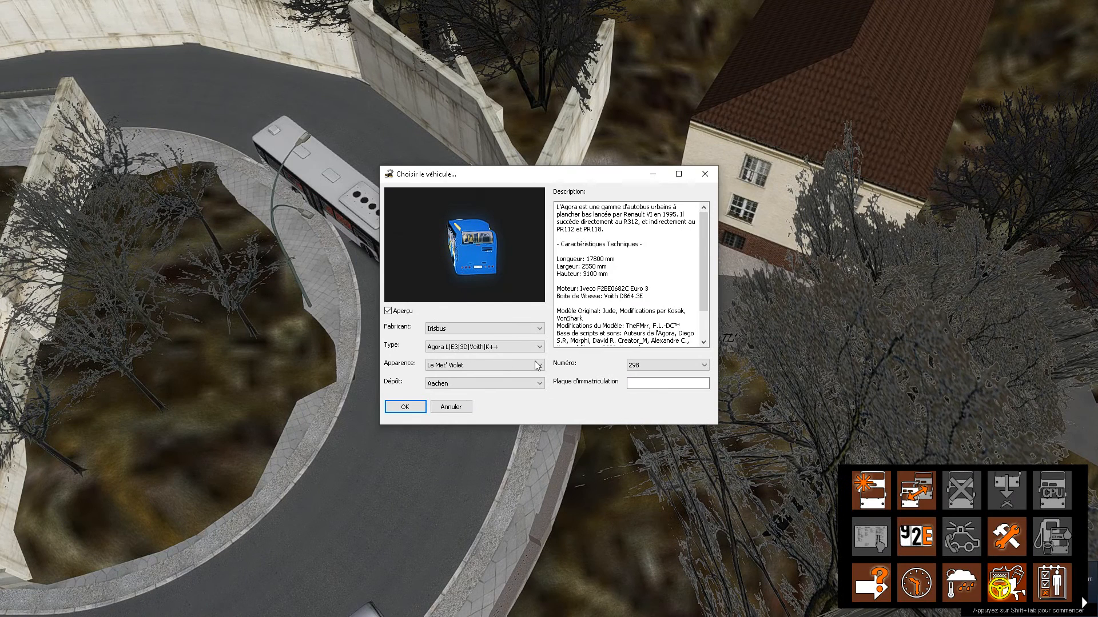
Choose the RATP appearance for the Agora L|E3|3D|Voith|K++ bus.
left_click(473, 347)
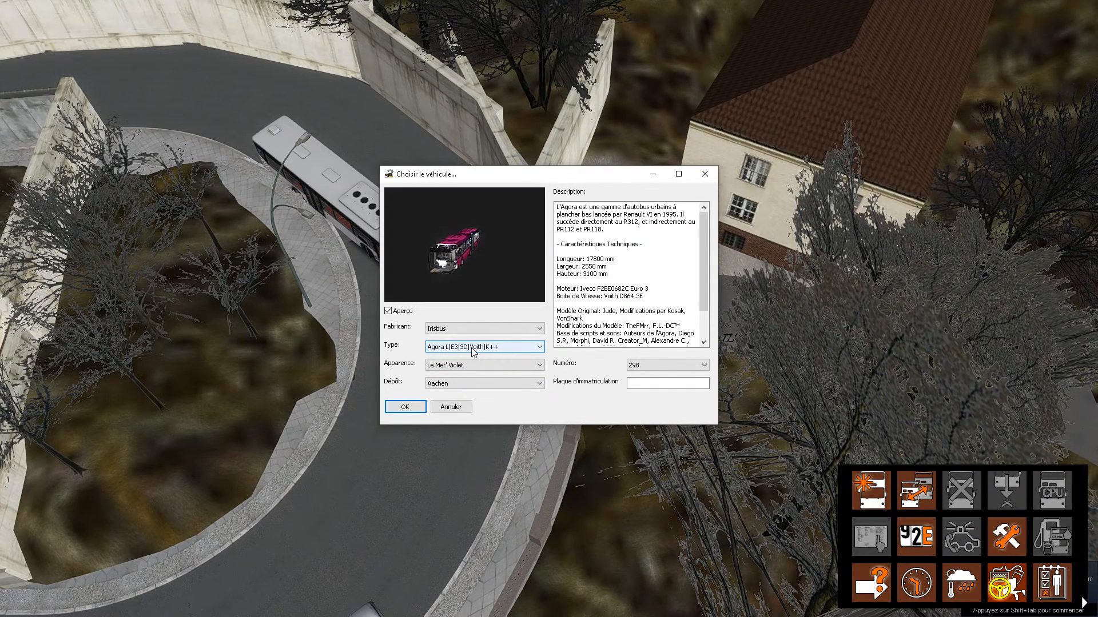
left_click(468, 369)
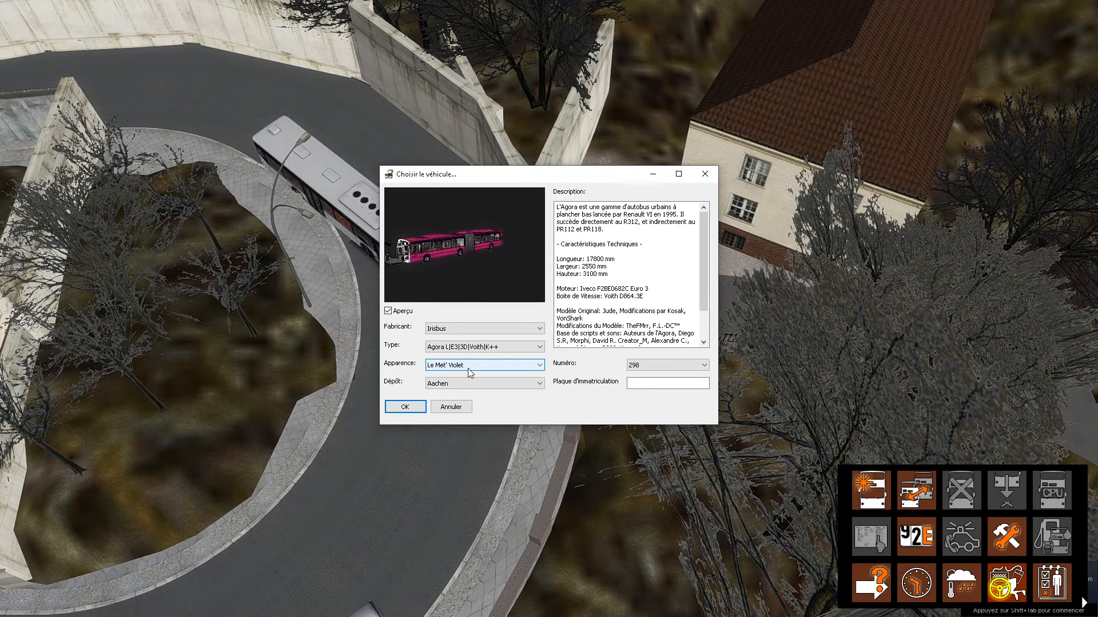
left_click(468, 368)
left_click(451, 383)
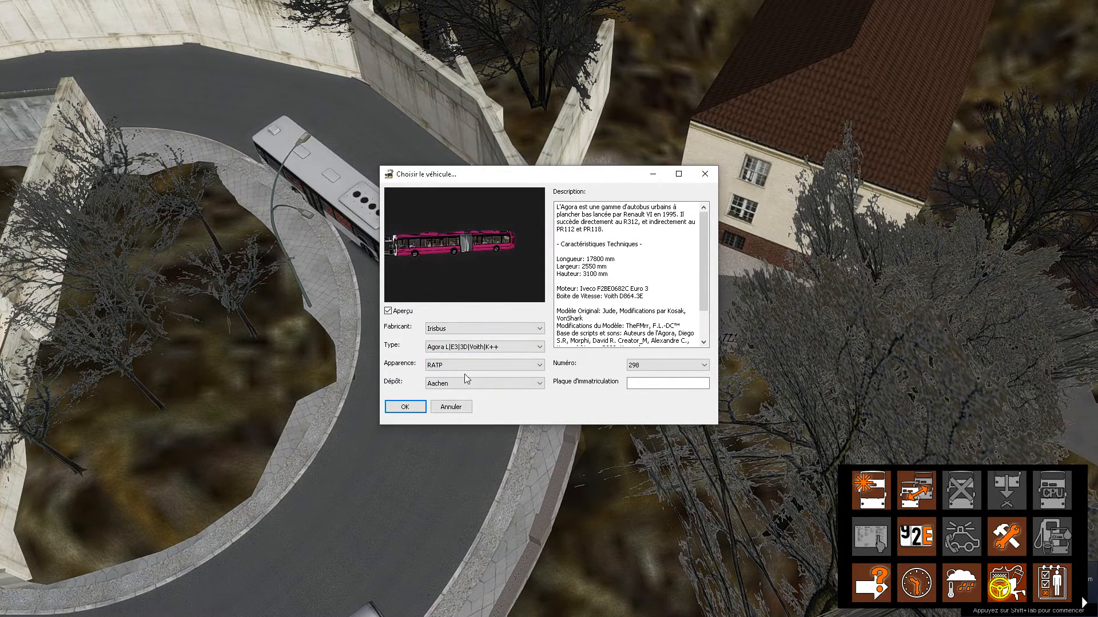
Set the depot to base de donnée RATP and place the bus at the Nordkette starting point.
left_click(467, 382)
scroll(483, 401, "down", 8)
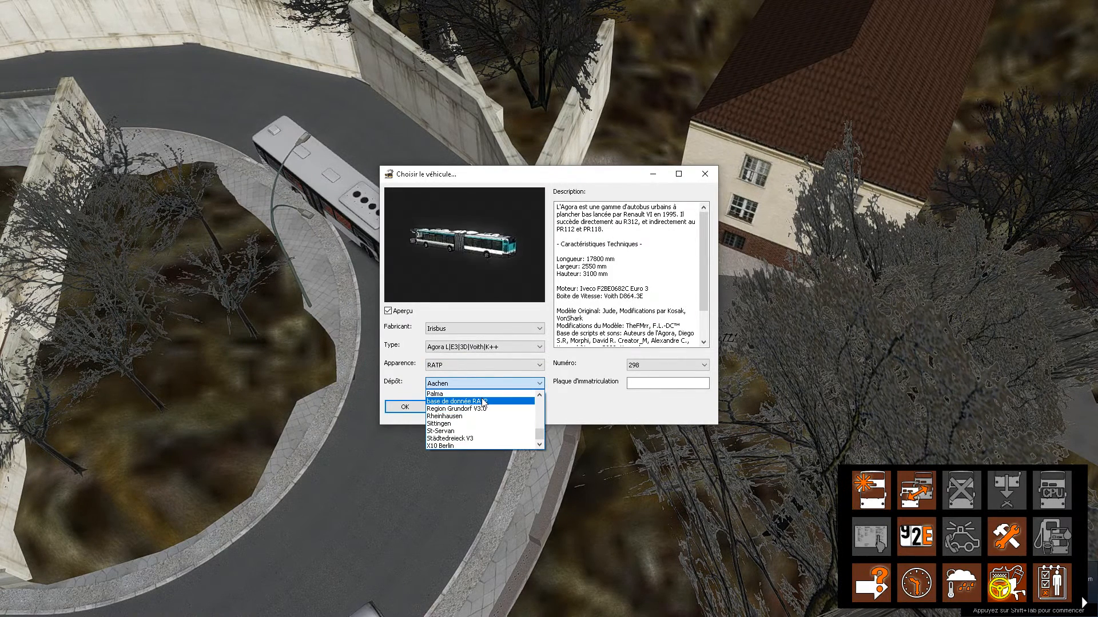
left_click(483, 401)
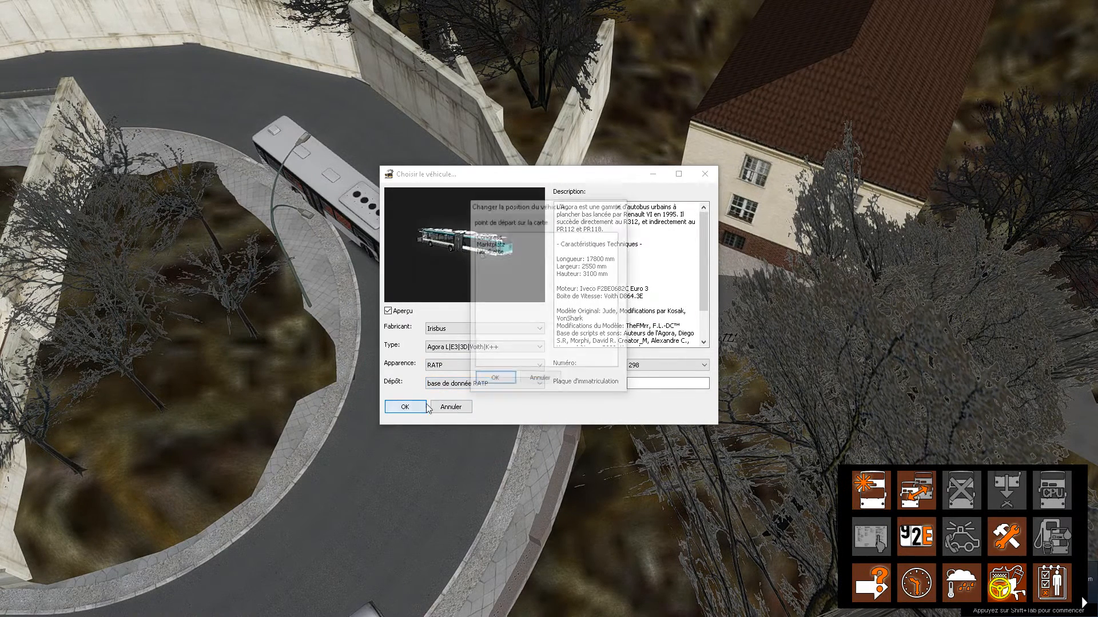
left_click(492, 251)
left_click(496, 380)
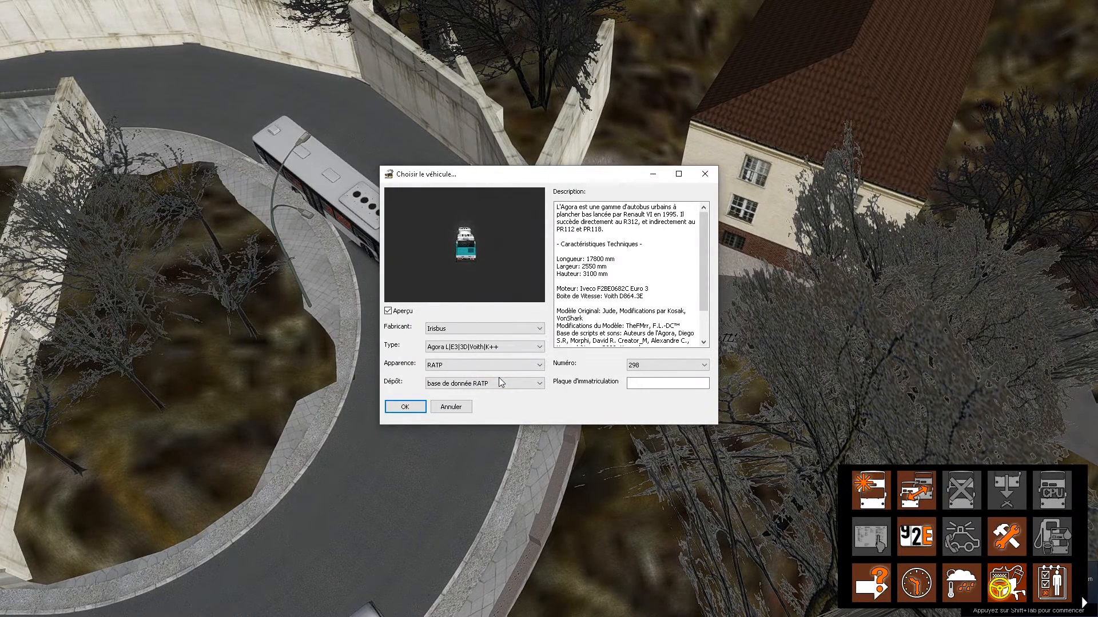